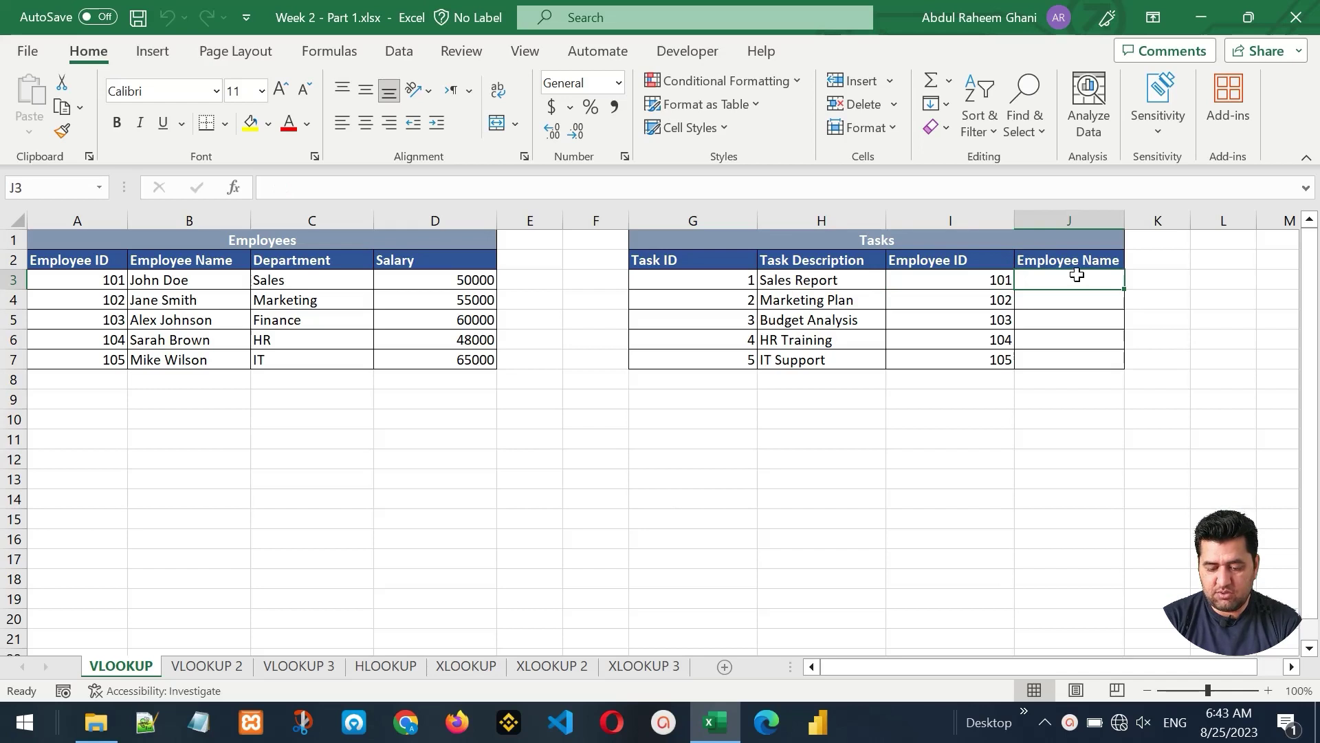
- Examine the Employee ID and Employee Name columns of the Tasks table and the columns and rows of the Employees table
{"action": "left_click", "coordinate": [971, 283]}
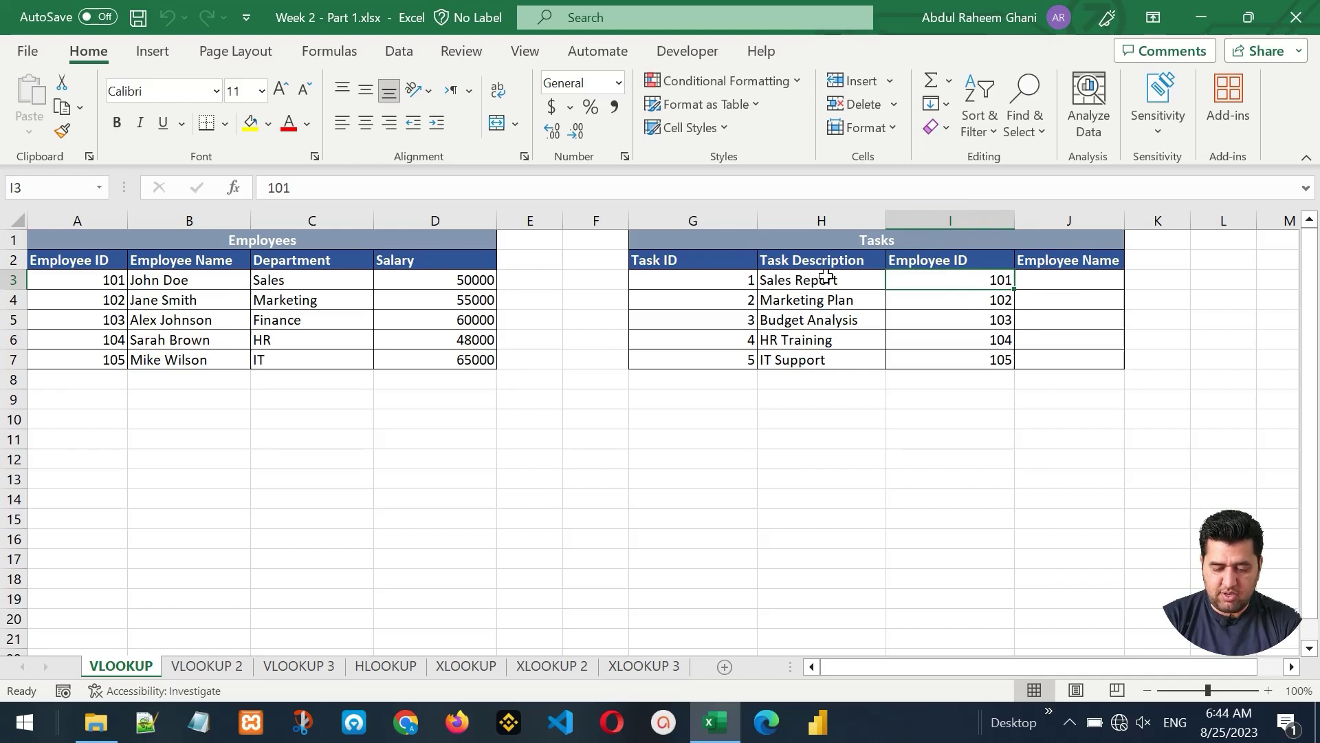
{"action": "left_click", "coordinate": [1064, 282]}
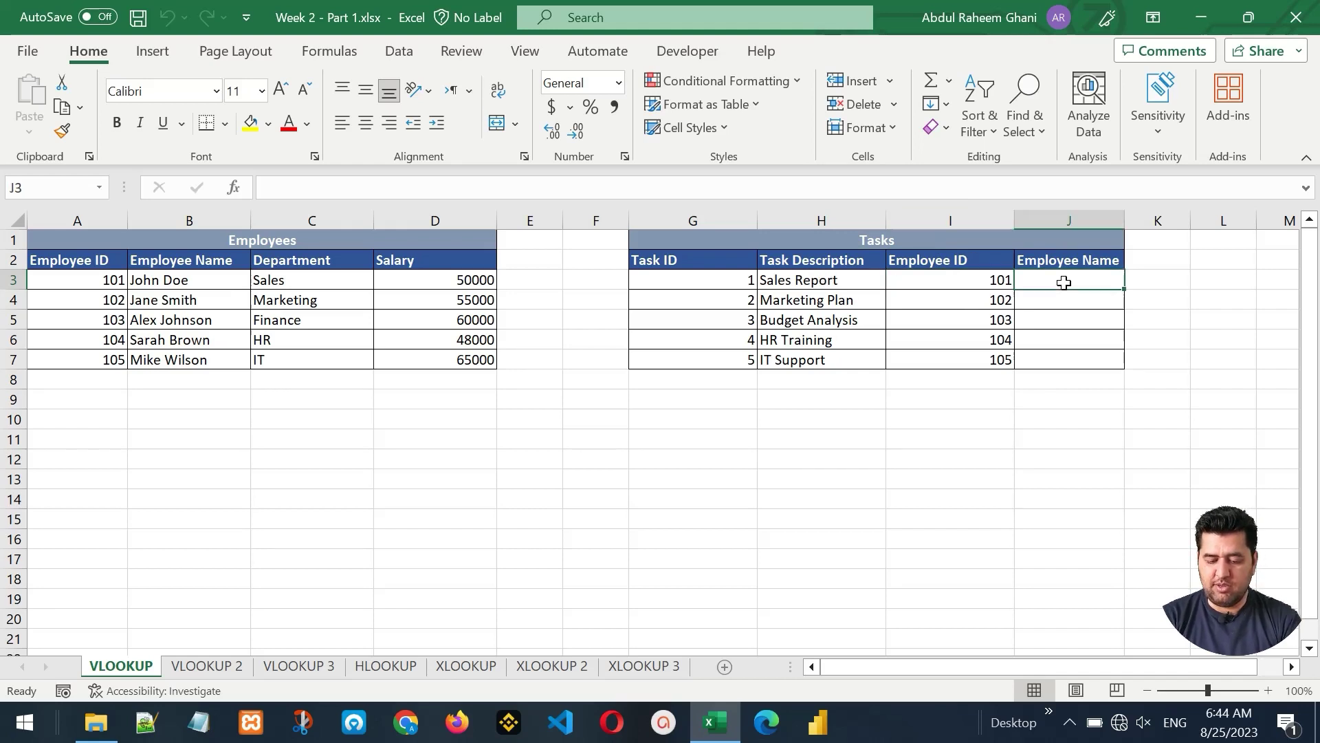
{"action": "left_click", "coordinate": [962, 282]}
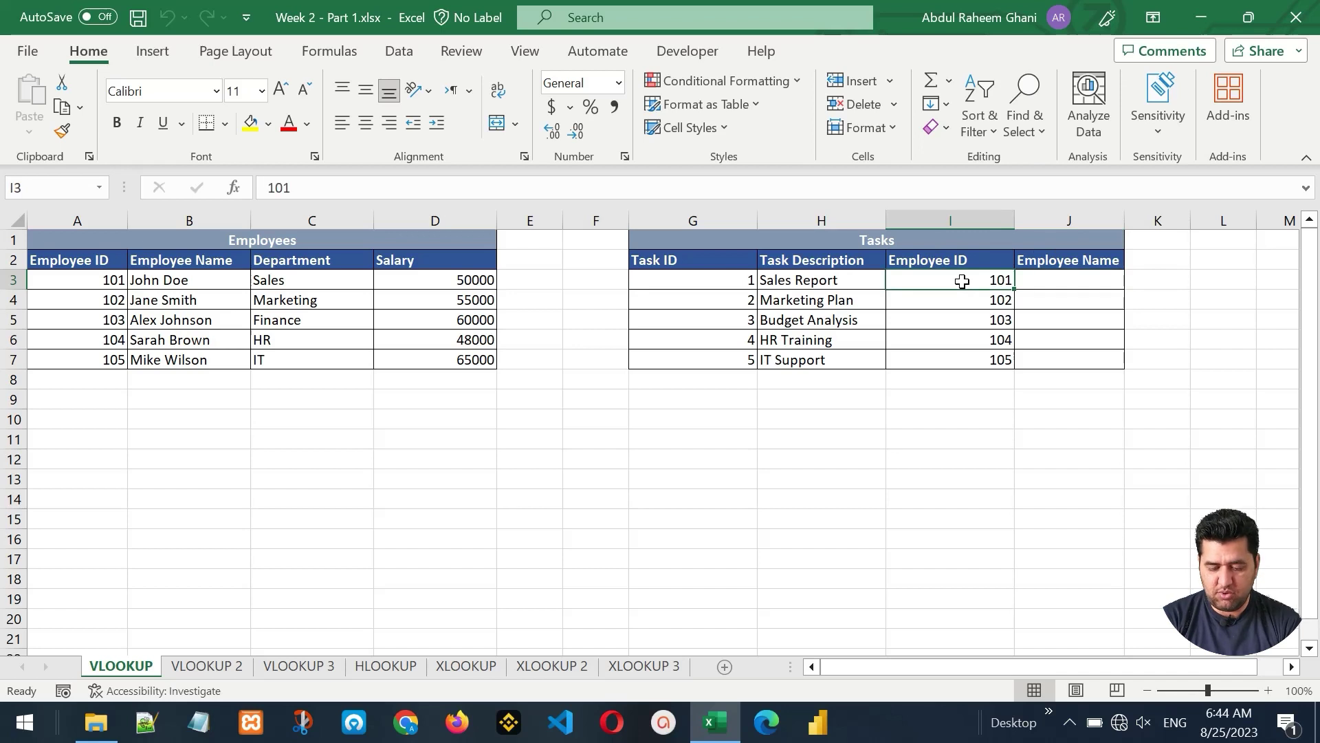
{"action": "left_click", "coordinate": [1049, 279]}
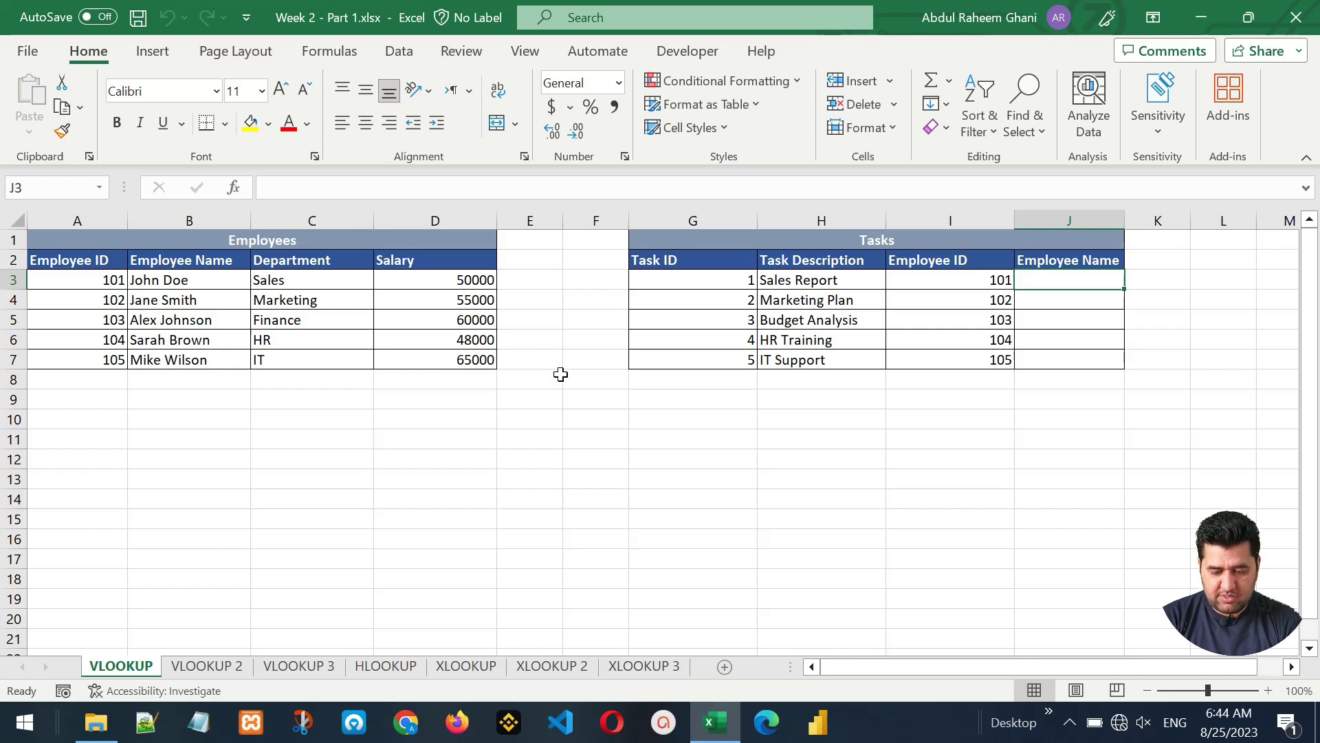
{"action": "left_click", "coordinate": [60, 221]}
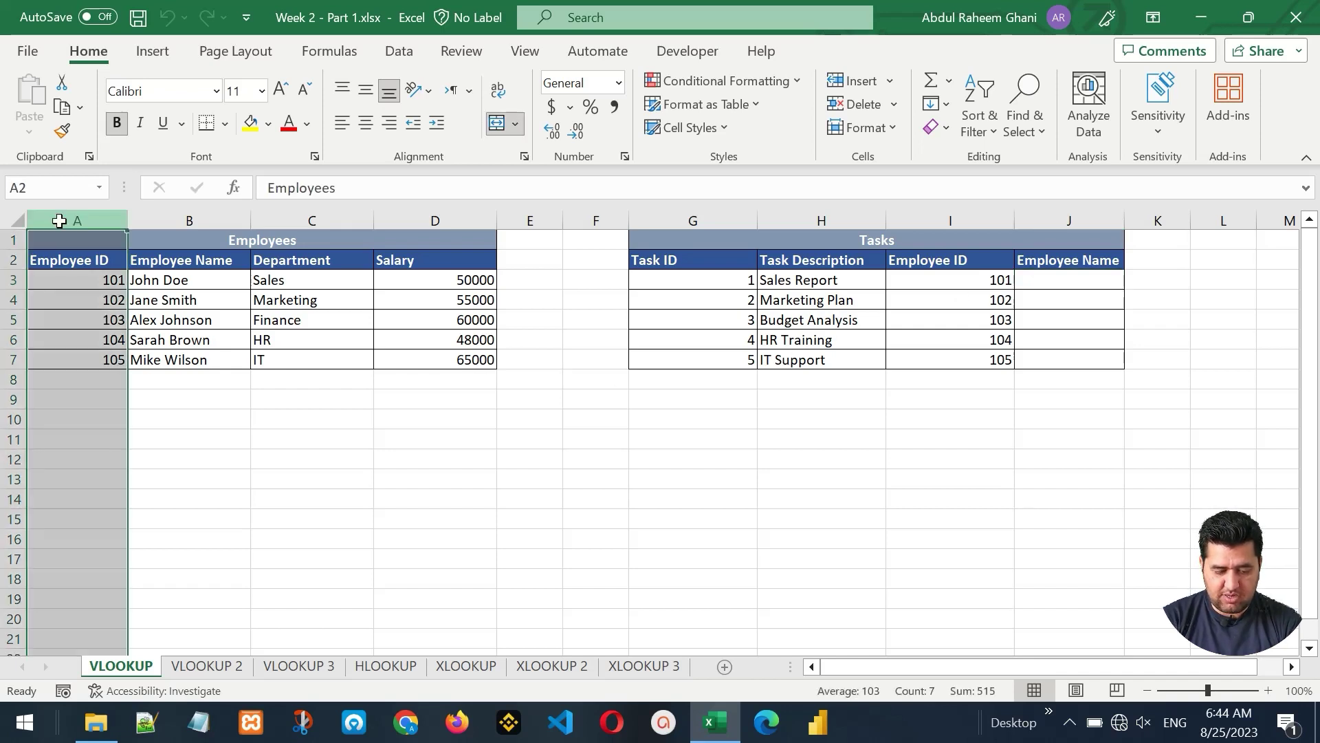
{"action": "left_click", "coordinate": [193, 220]}
{"action": "left_click", "coordinate": [324, 222]}
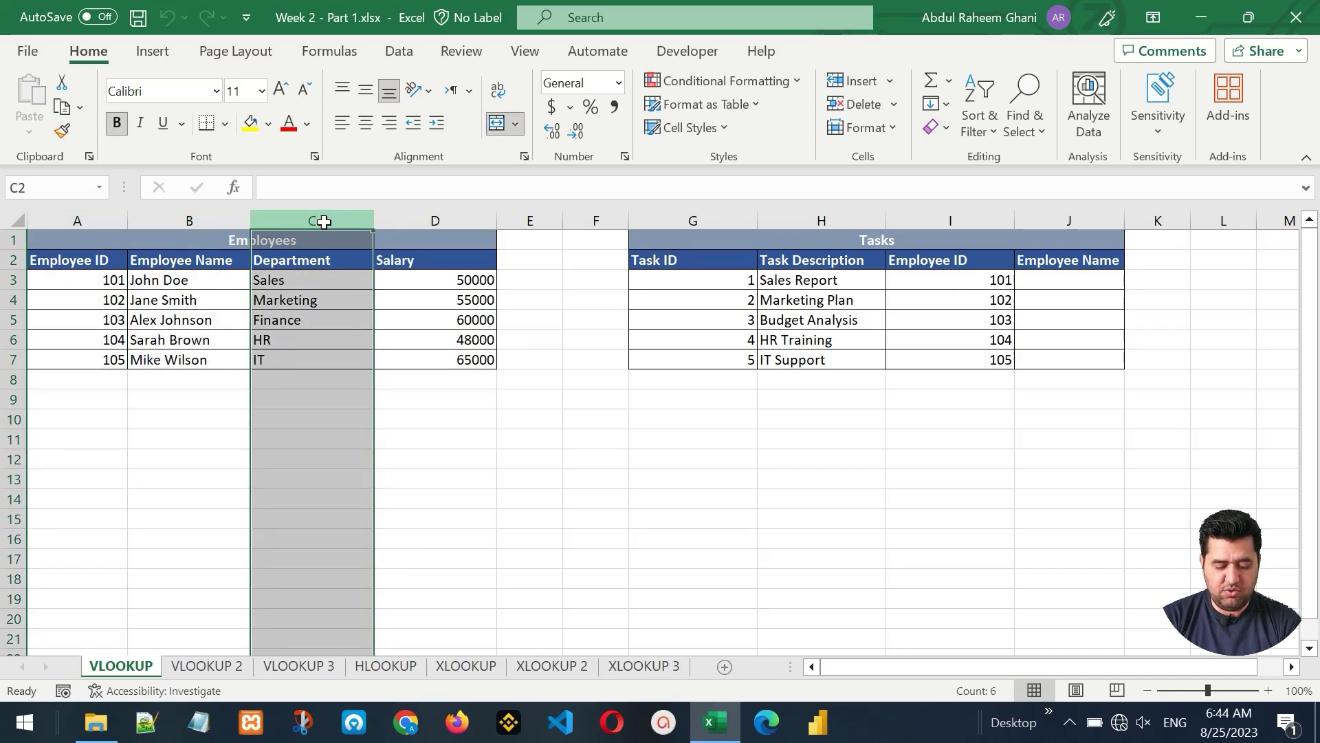
{"action": "left_click", "coordinate": [10, 280]}
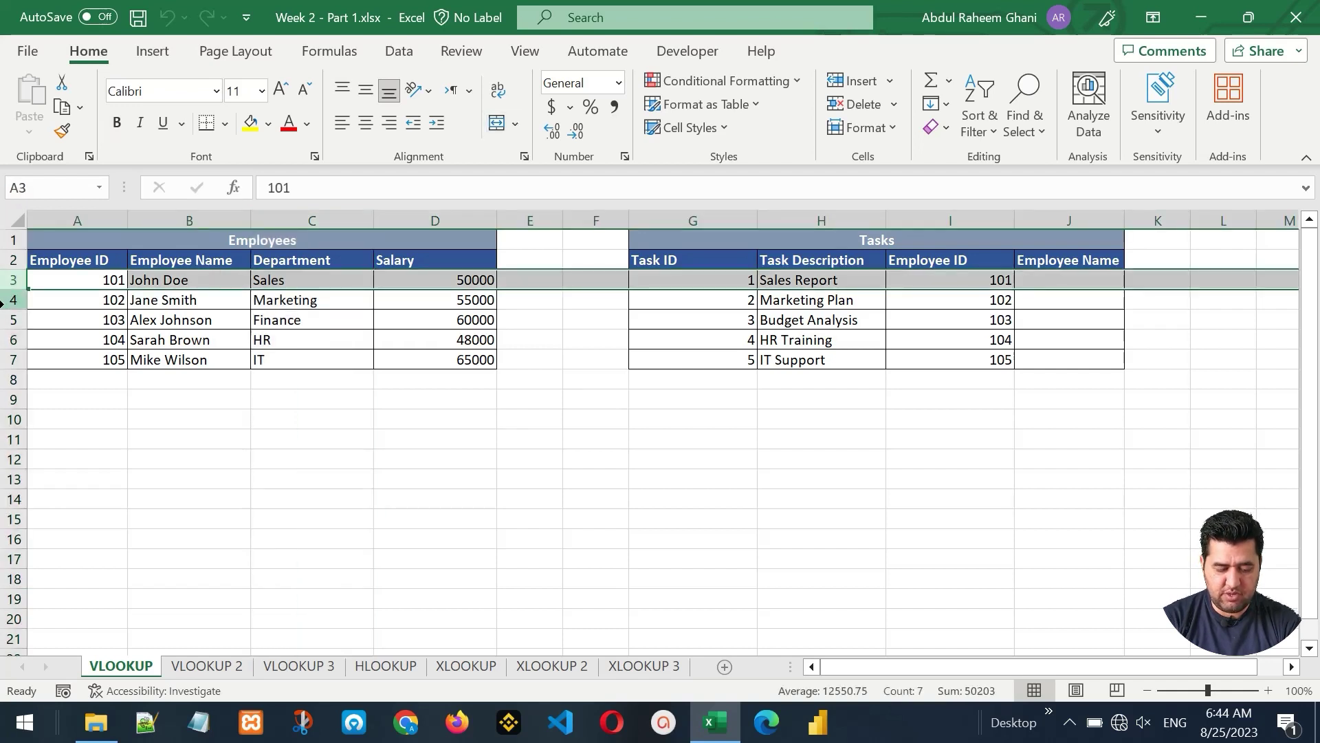
{"action": "left_click", "coordinate": [6, 303]}
- Begin a VLOOKUP formula in J3 of the Tasks table, using the Employee ID in I3 as the lookup value
{"action": "left_click", "coordinate": [1022, 283]}
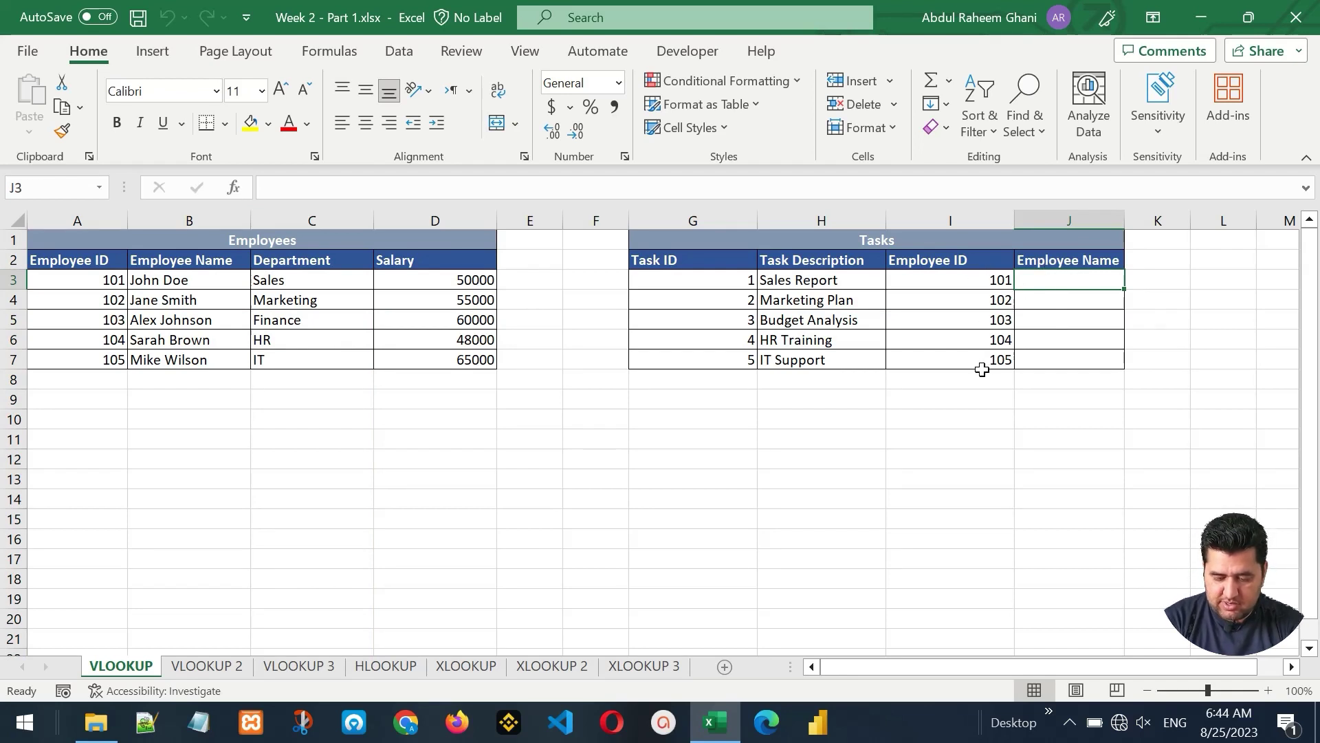
{"action": "type", "text": "="}
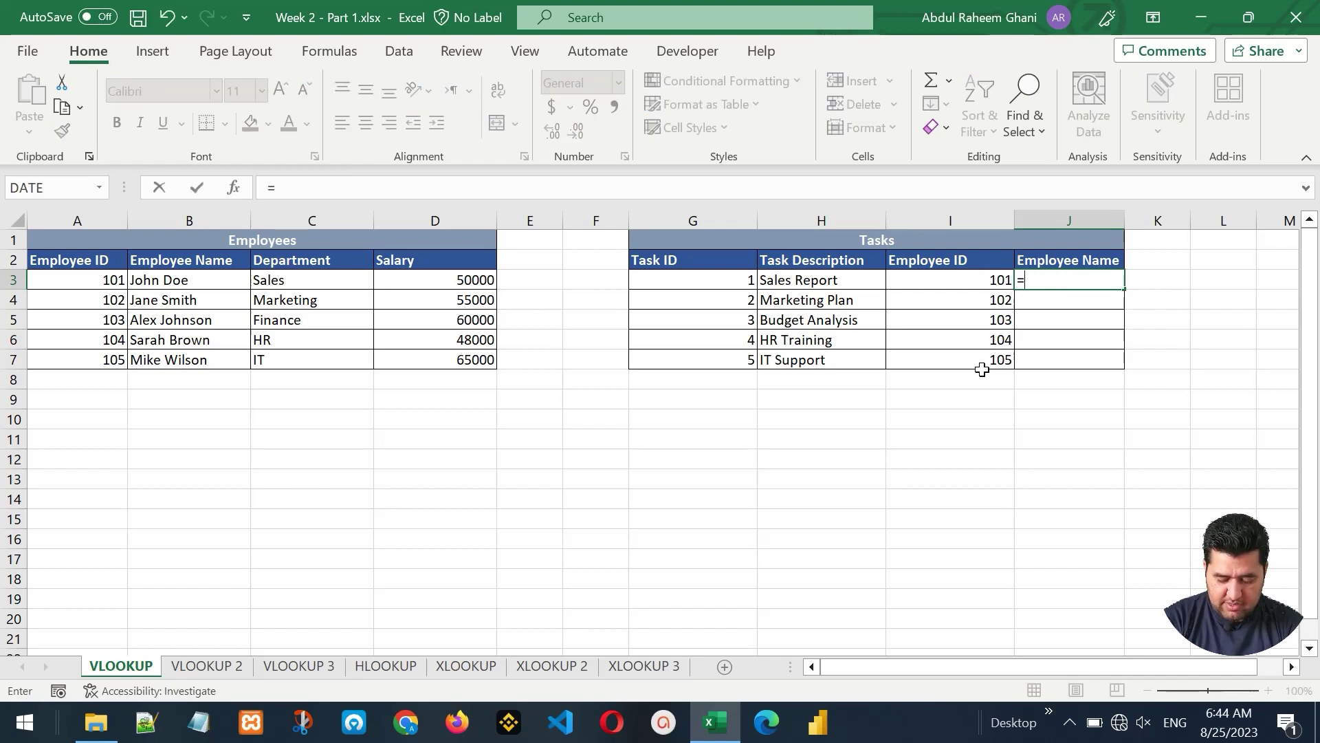
{"action": "type", "text": "vloo"}
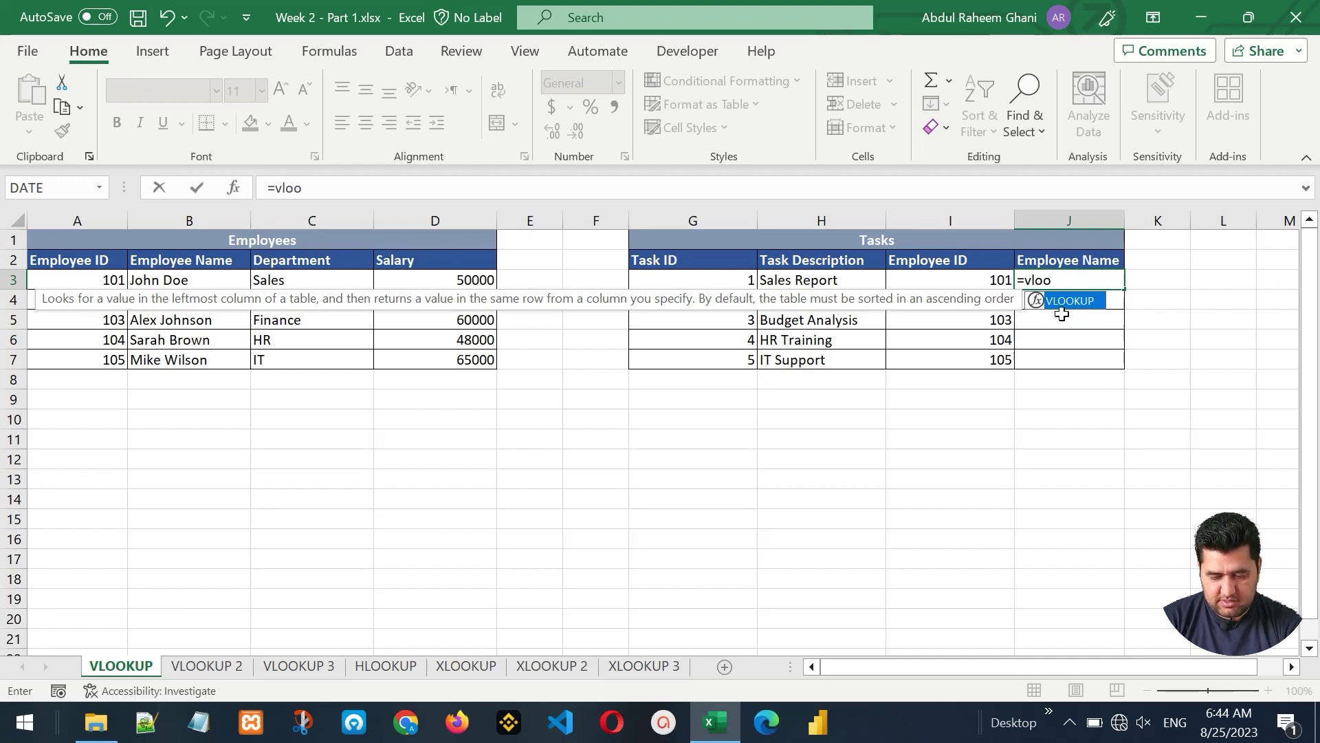
{"action": "double_click", "coordinate": [1063, 313]}
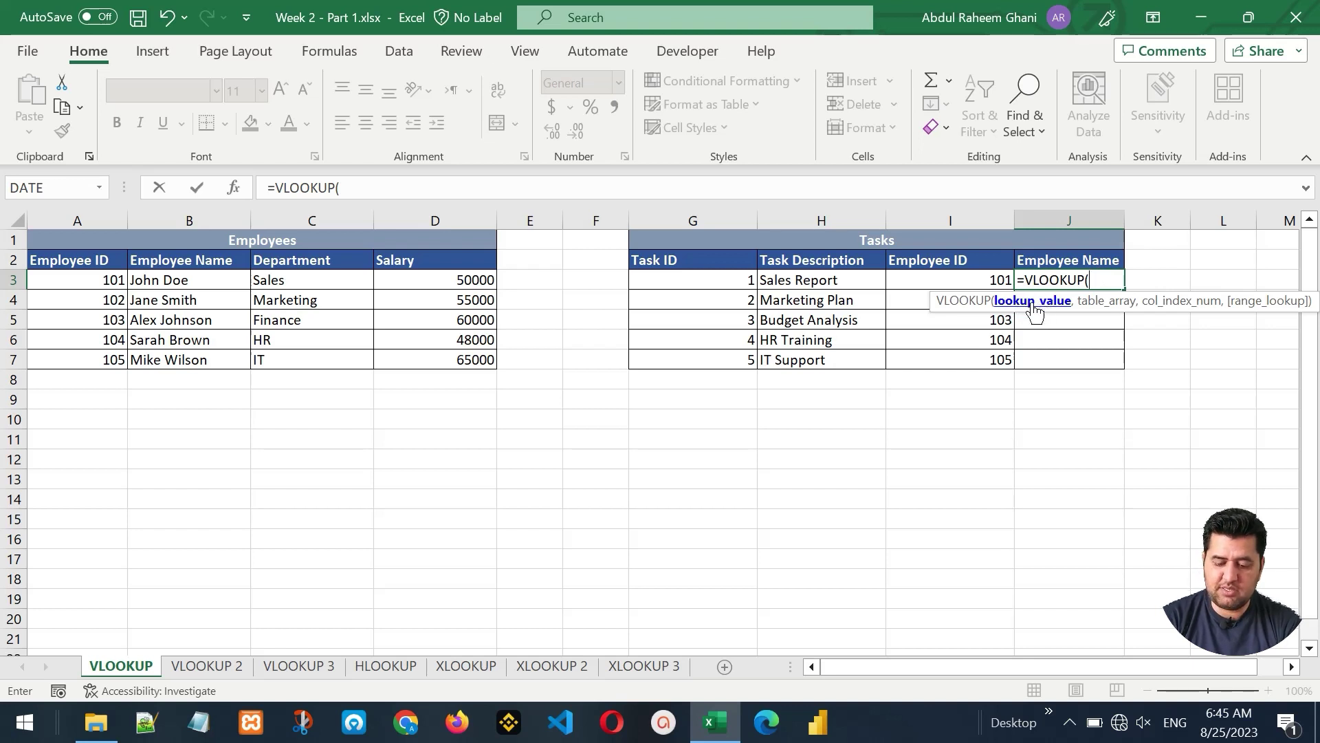
{"action": "left_click", "coordinate": [956, 274]}
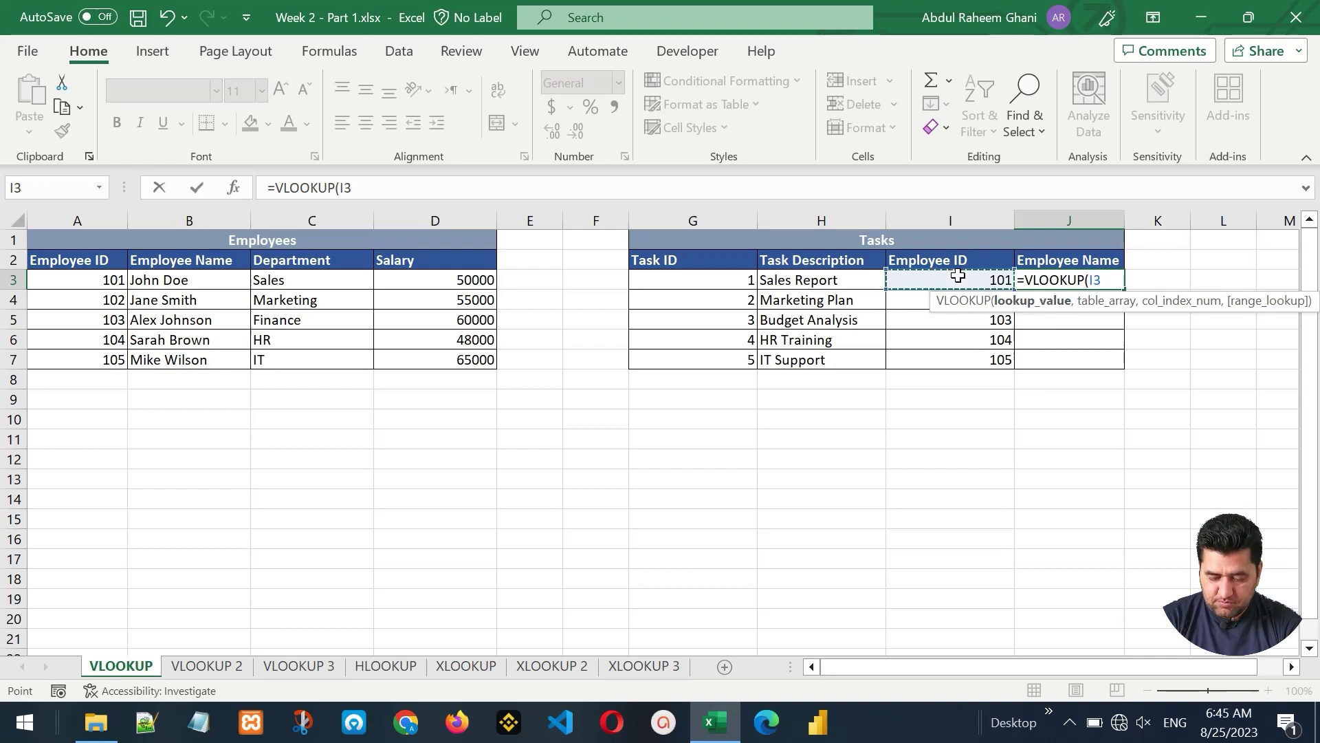
{"action": "type", "text": ","}
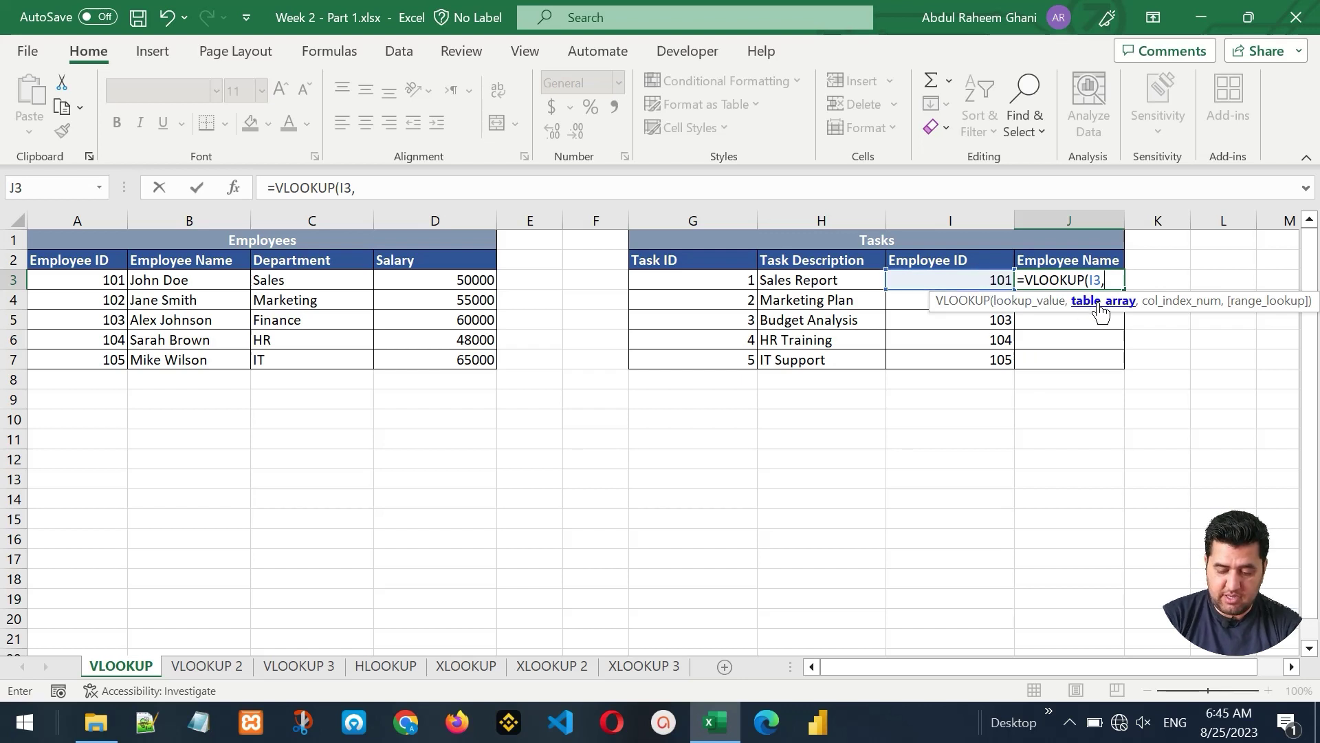
- Complete the J3 VLOOKUP with table array A3:D7, column index 2 and FALSE for an exact match
{"action": "left_click", "coordinate": [79, 281]}
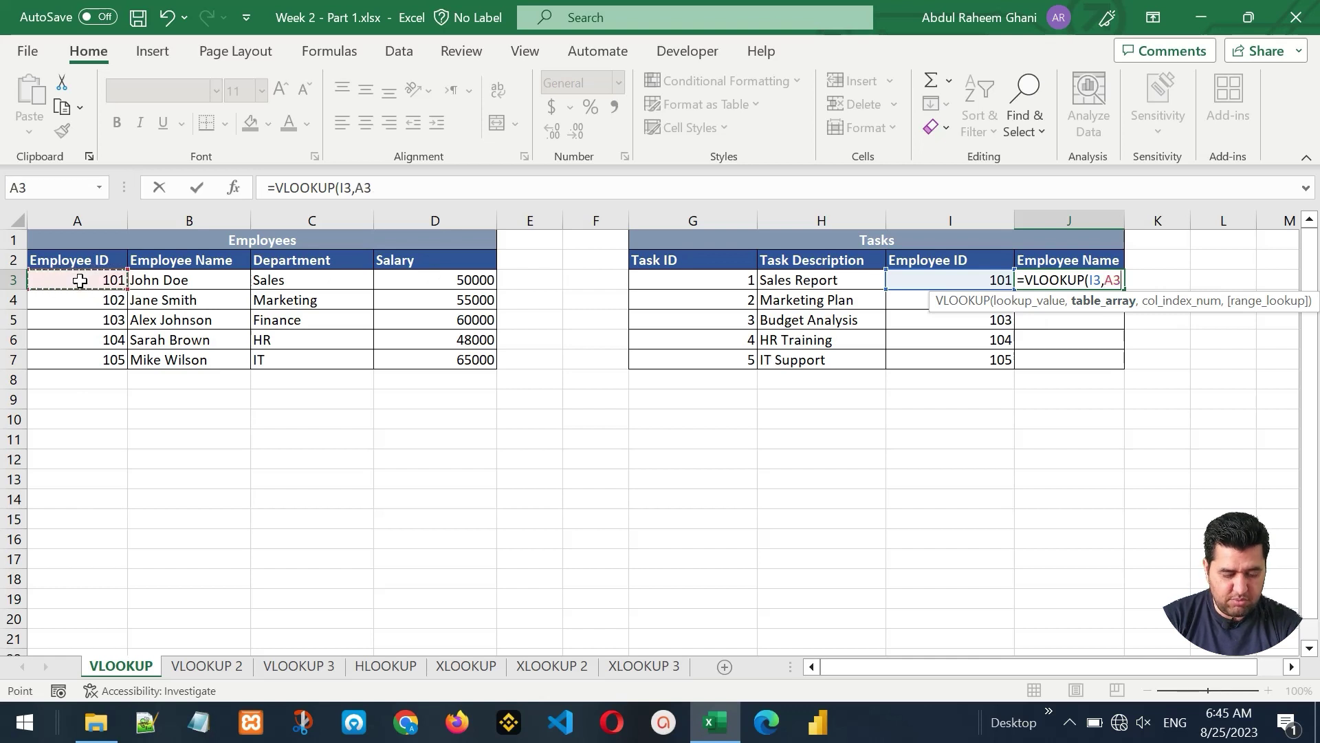
{"action": "left_click_drag", "start_coordinate": [162, 283], "coordinate": [468, 361]}
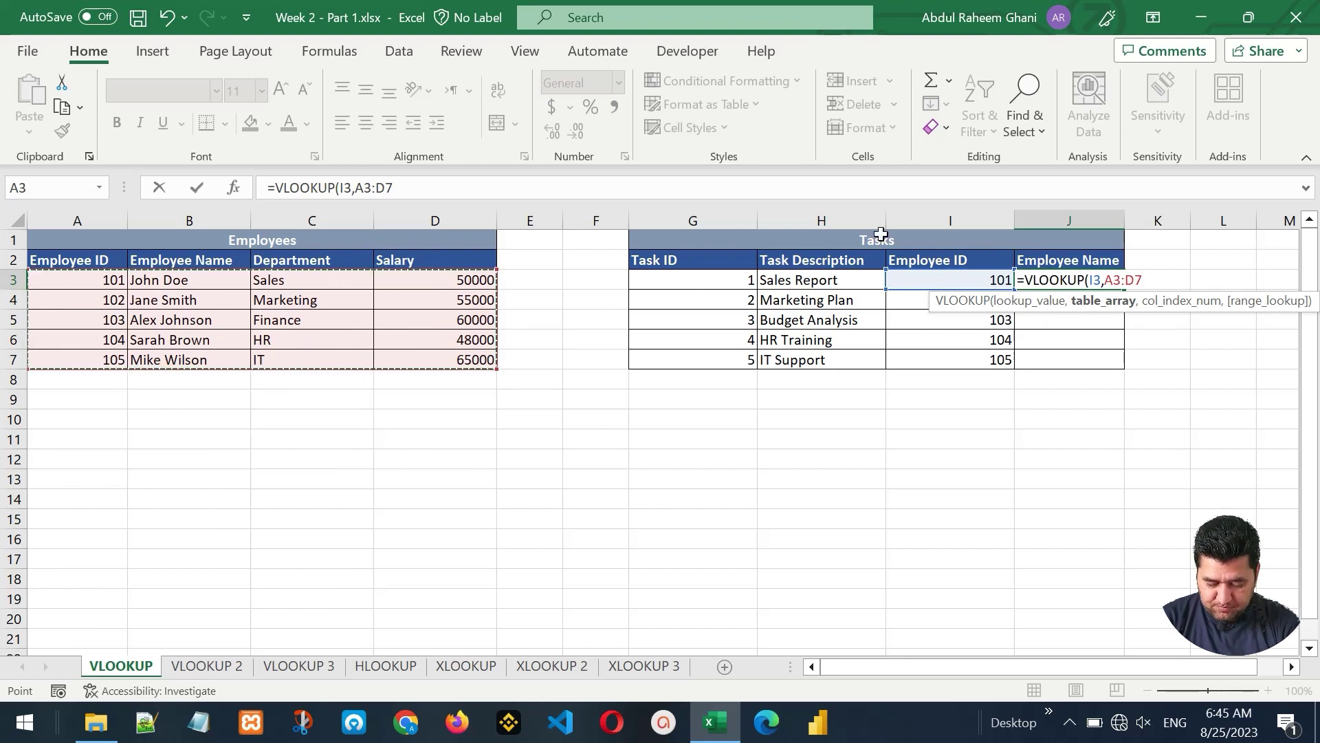
{"action": "type", "text": ","}
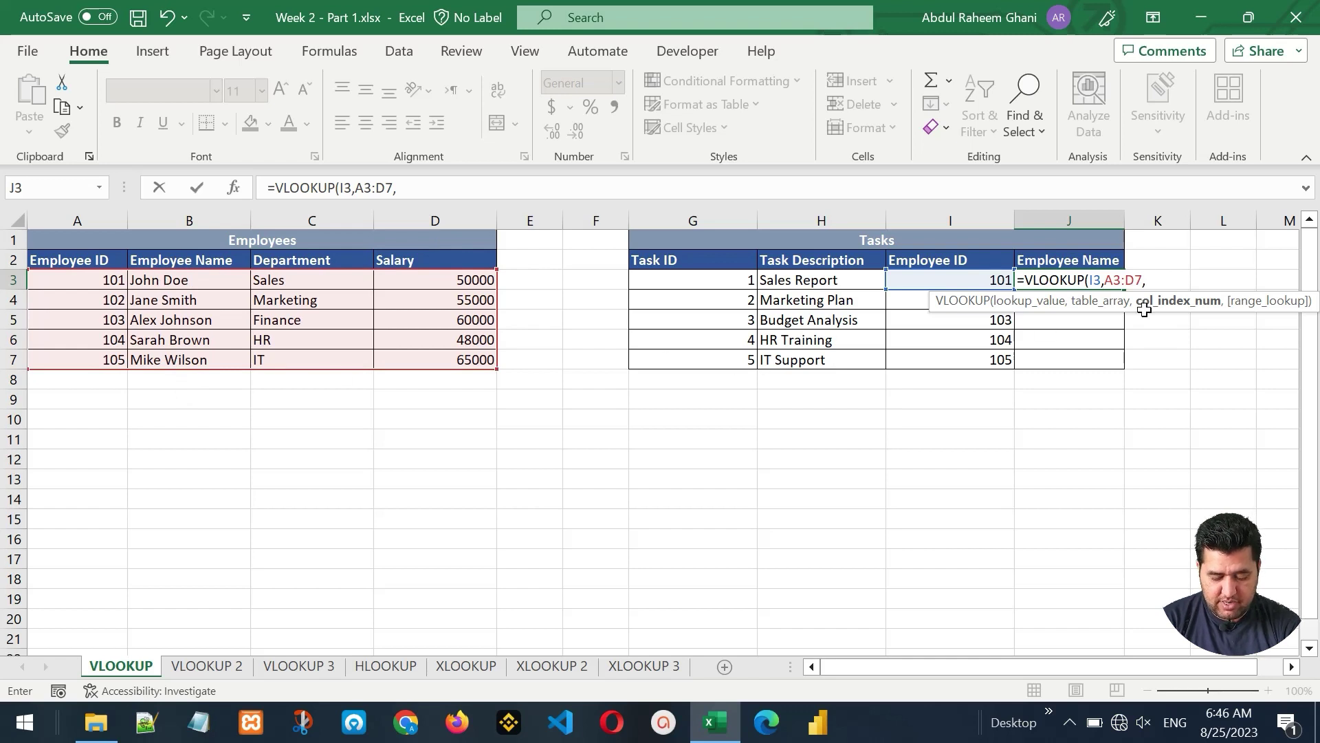
{"action": "type", "text": "2"}
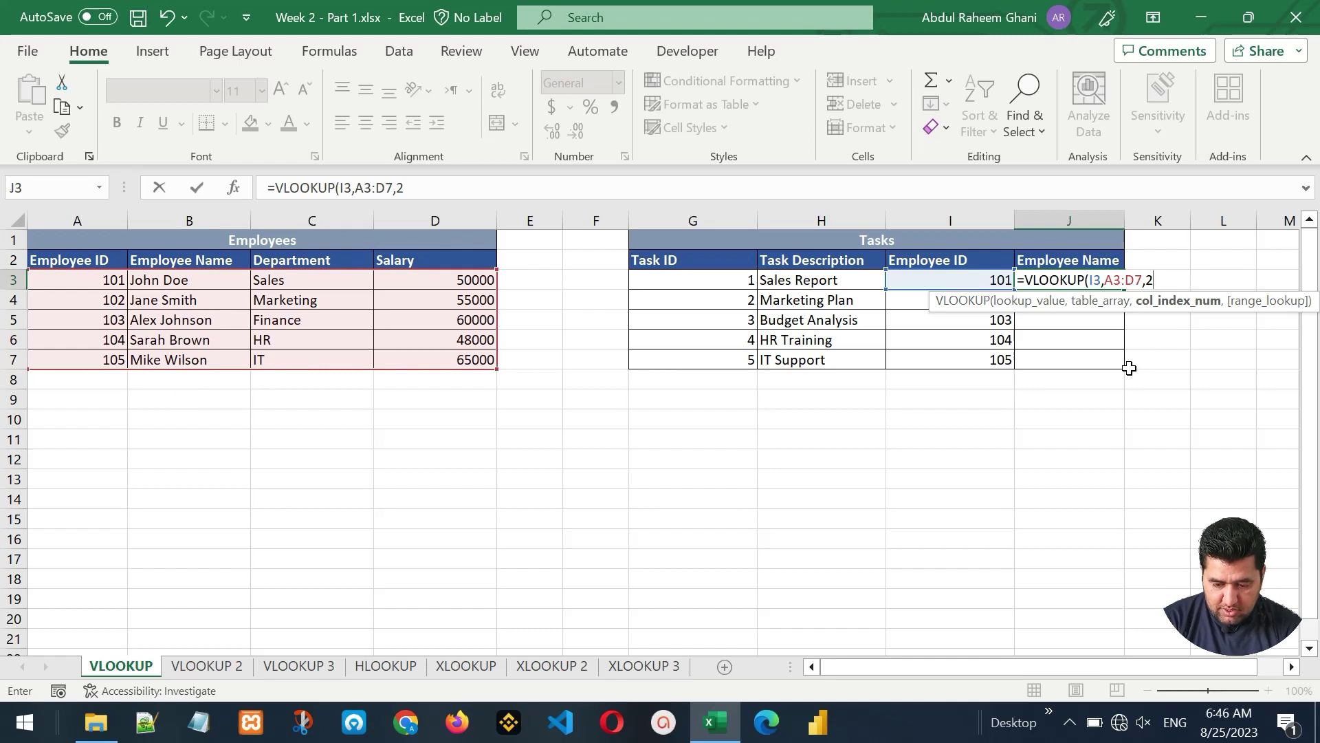
{"action": "type", "text": ","}
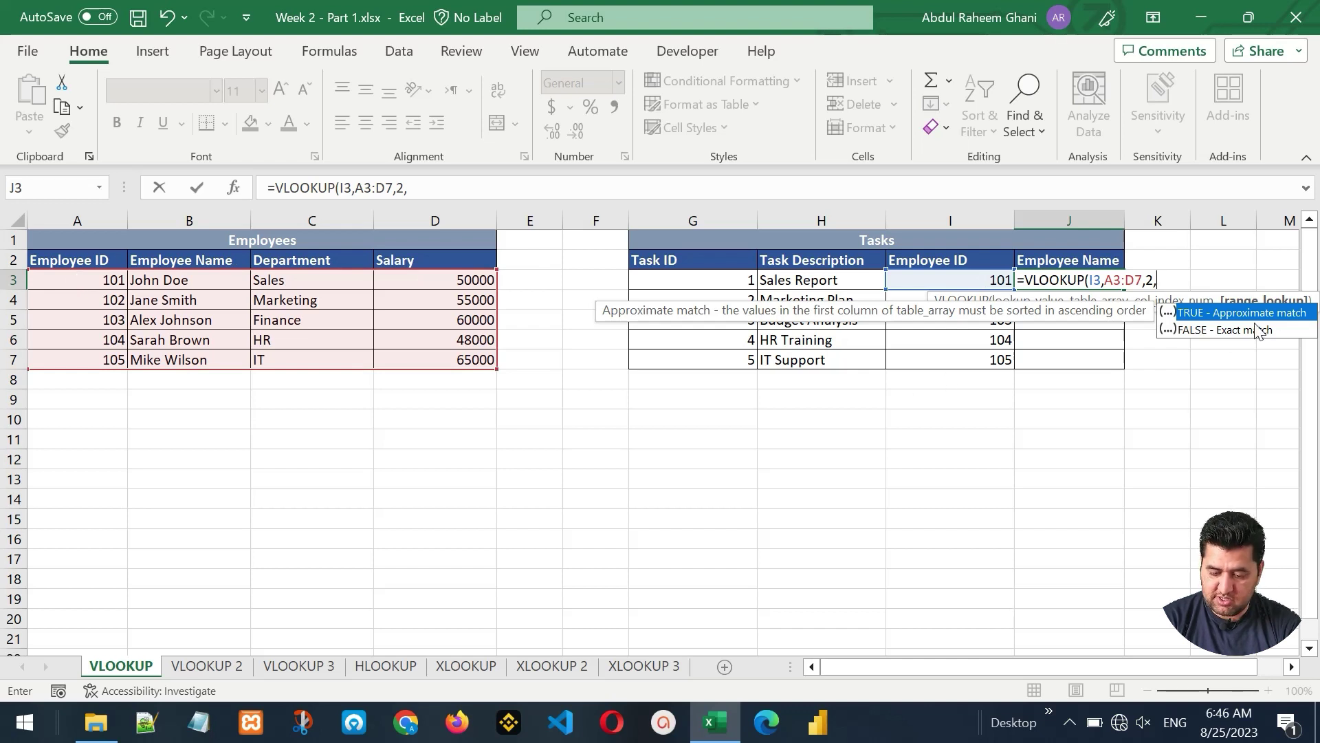
{"action": "key", "text": "Down"}
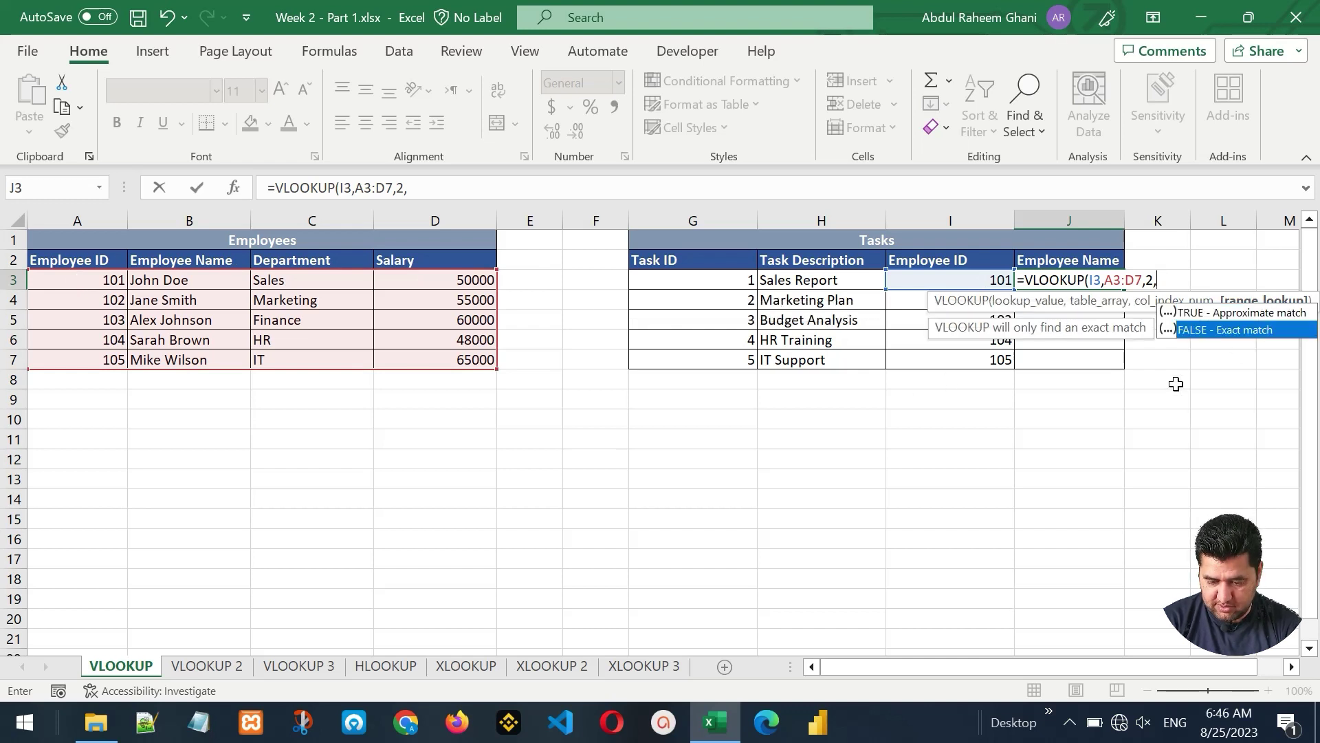
{"action": "key", "text": "Tab"}
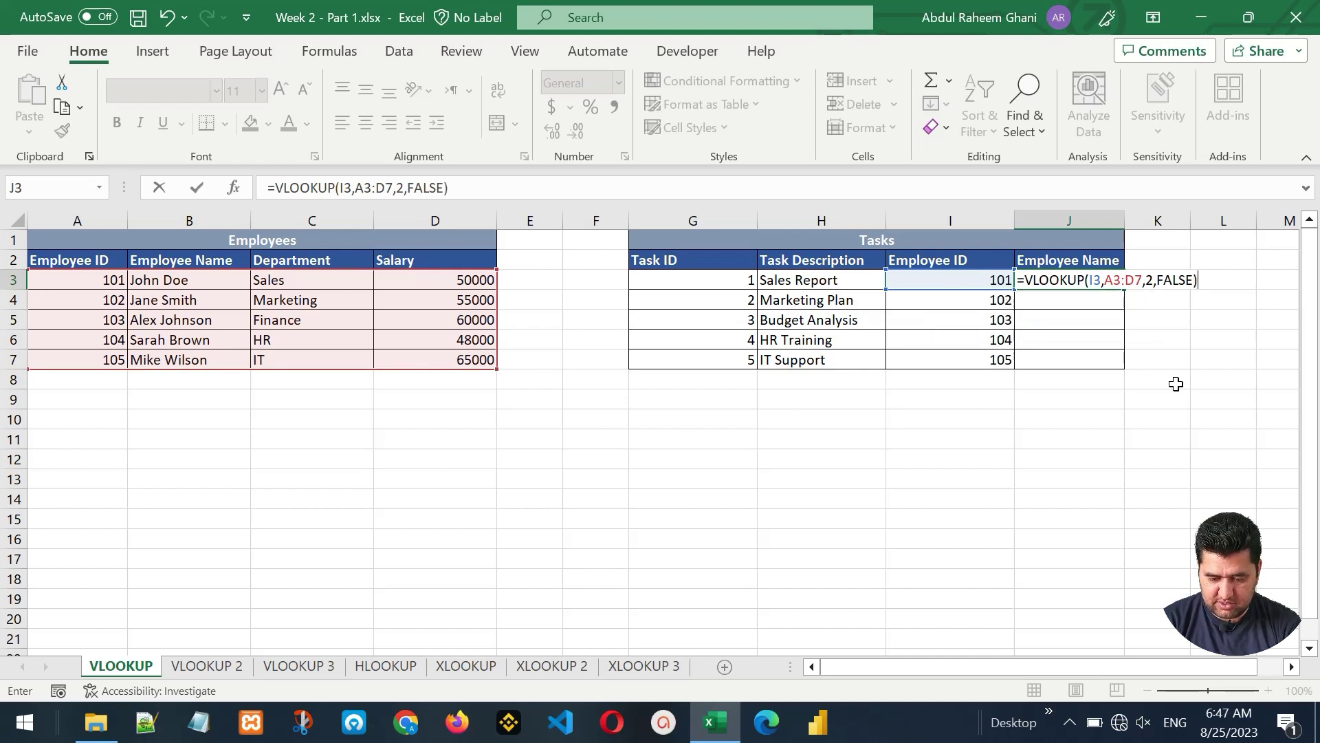
{"action": "key", "text": "Return"}
- Fill the J3 formula down through J7 and check the copied formula in J4 against its Employee ID
{"action": "key", "text": "Up"}
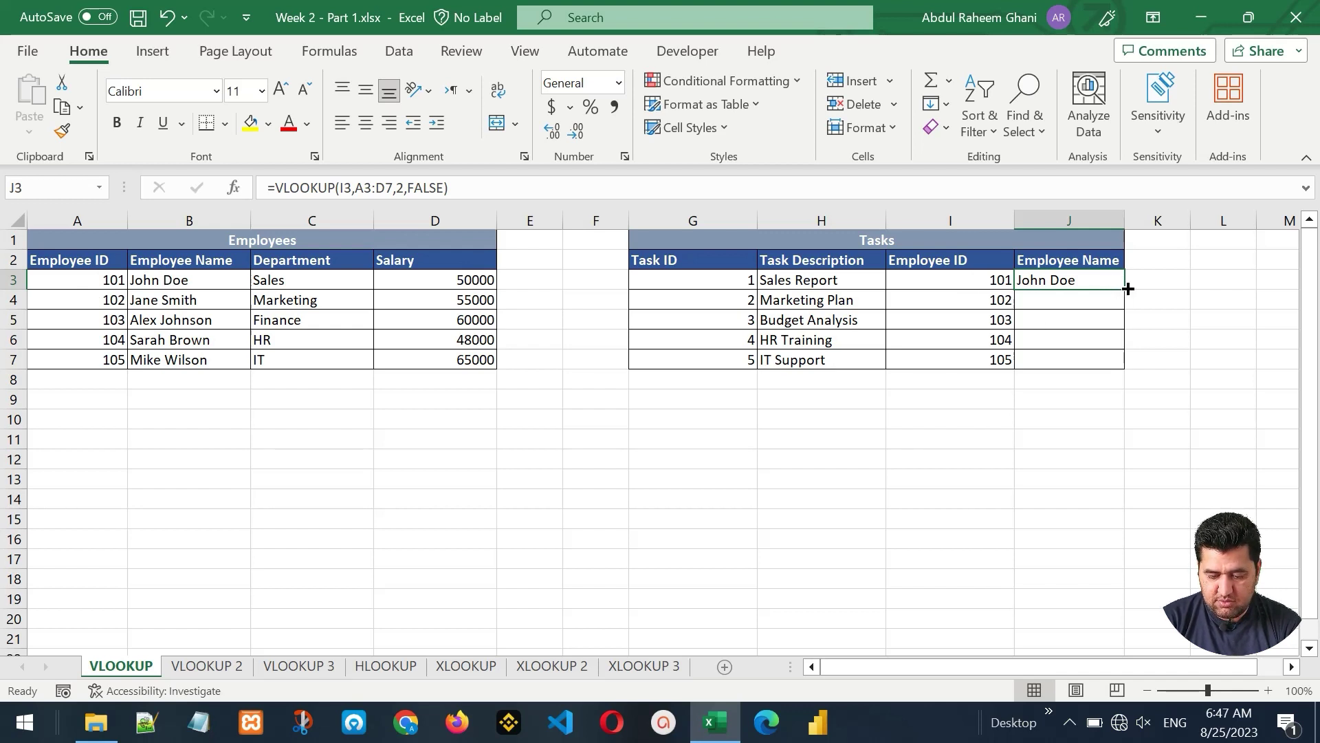
{"action": "left_click_drag", "start_coordinate": [1125, 288], "coordinate": [1125, 370]}
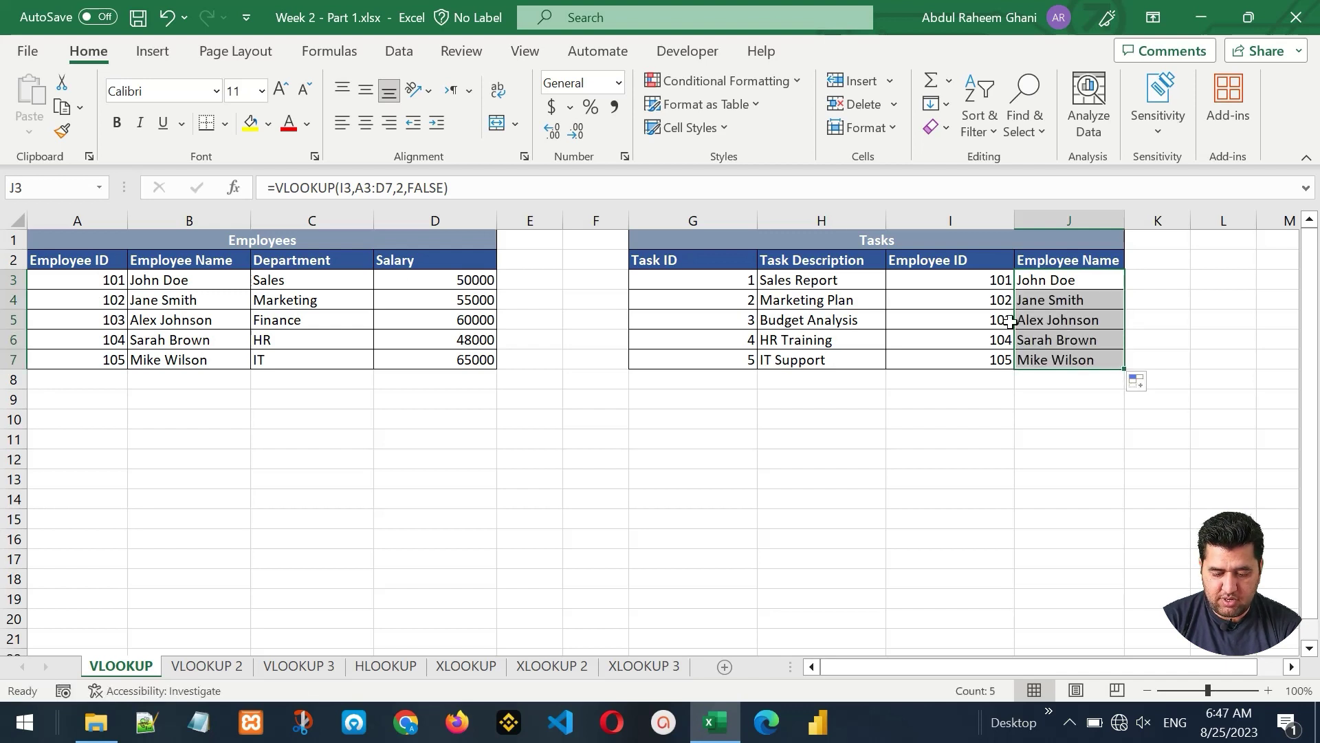
{"action": "left_click_drag", "start_coordinate": [964, 291], "coordinate": [963, 319]}
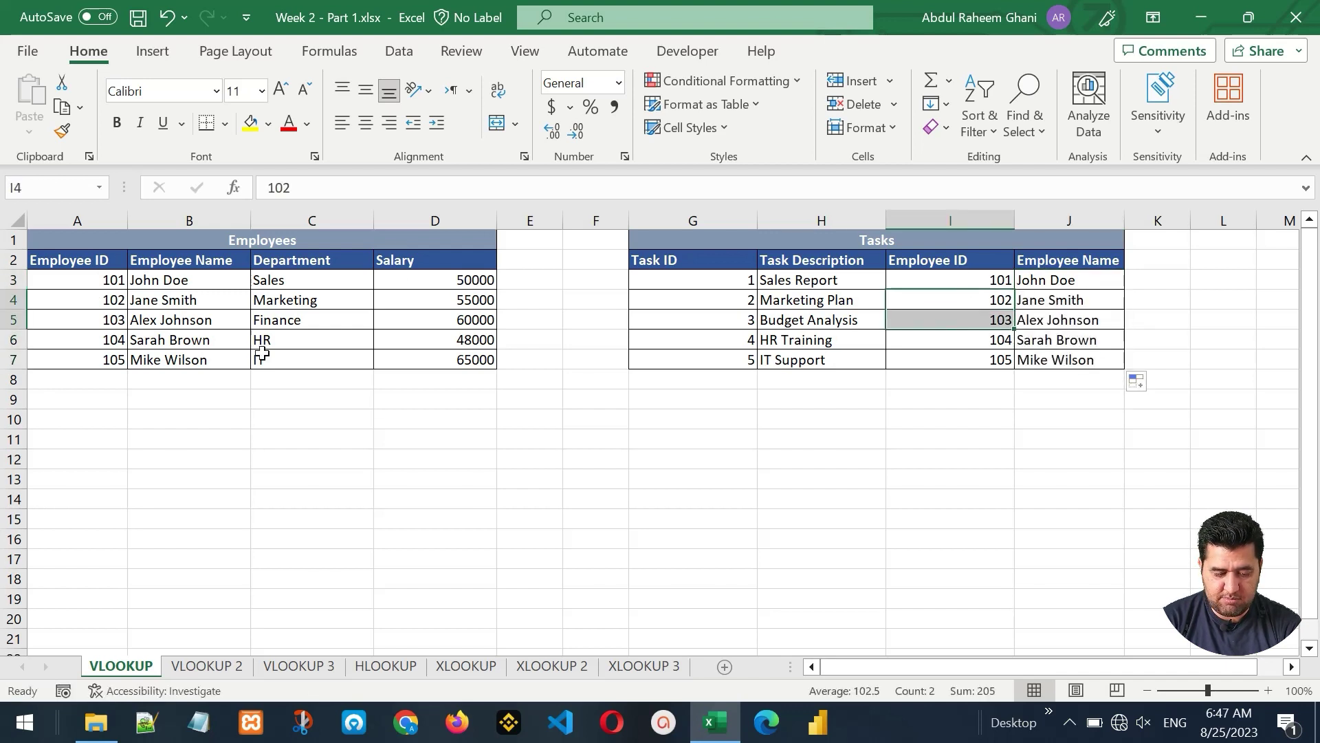
{"action": "left_click", "coordinate": [1044, 301]}
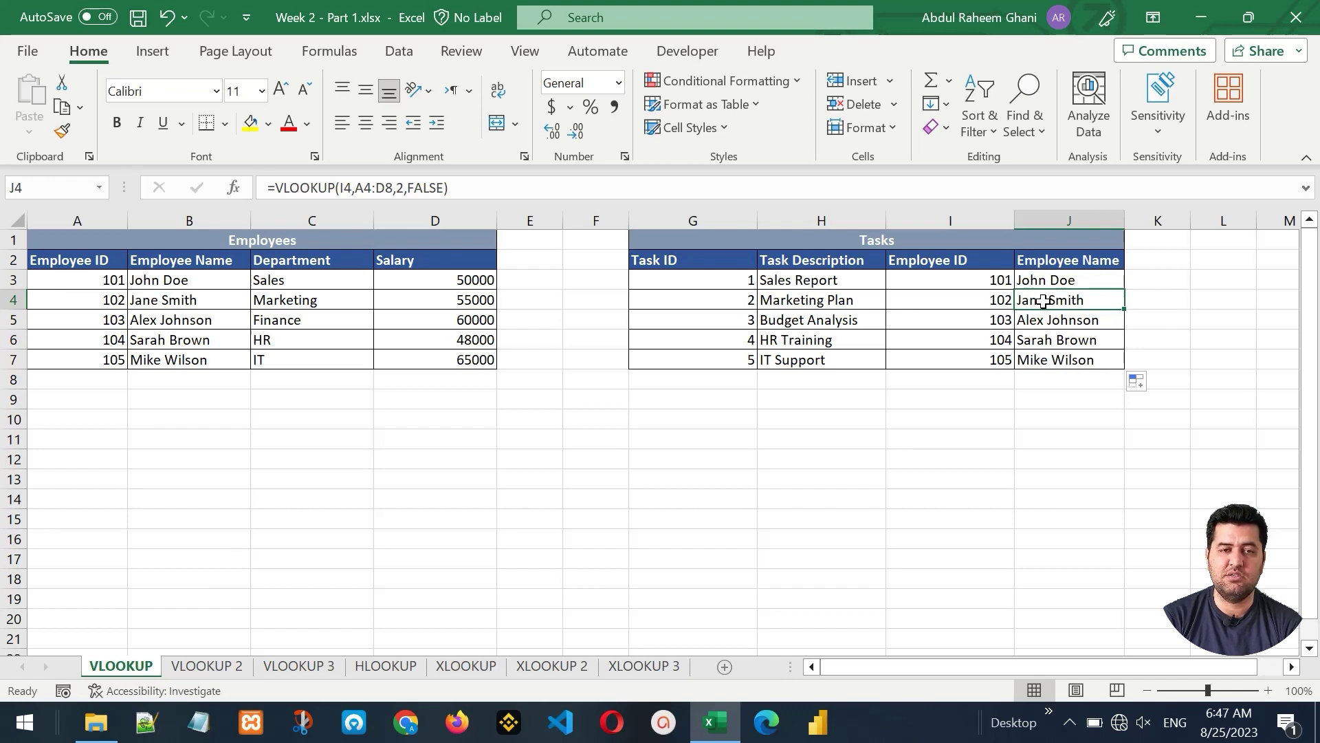
- On the VLOOKUP 2 sheet, examine the Discounts table's regions and rates, then the Sales table's headings and Region column
{"action": "key", "text": "ctrl+Page_Down"}
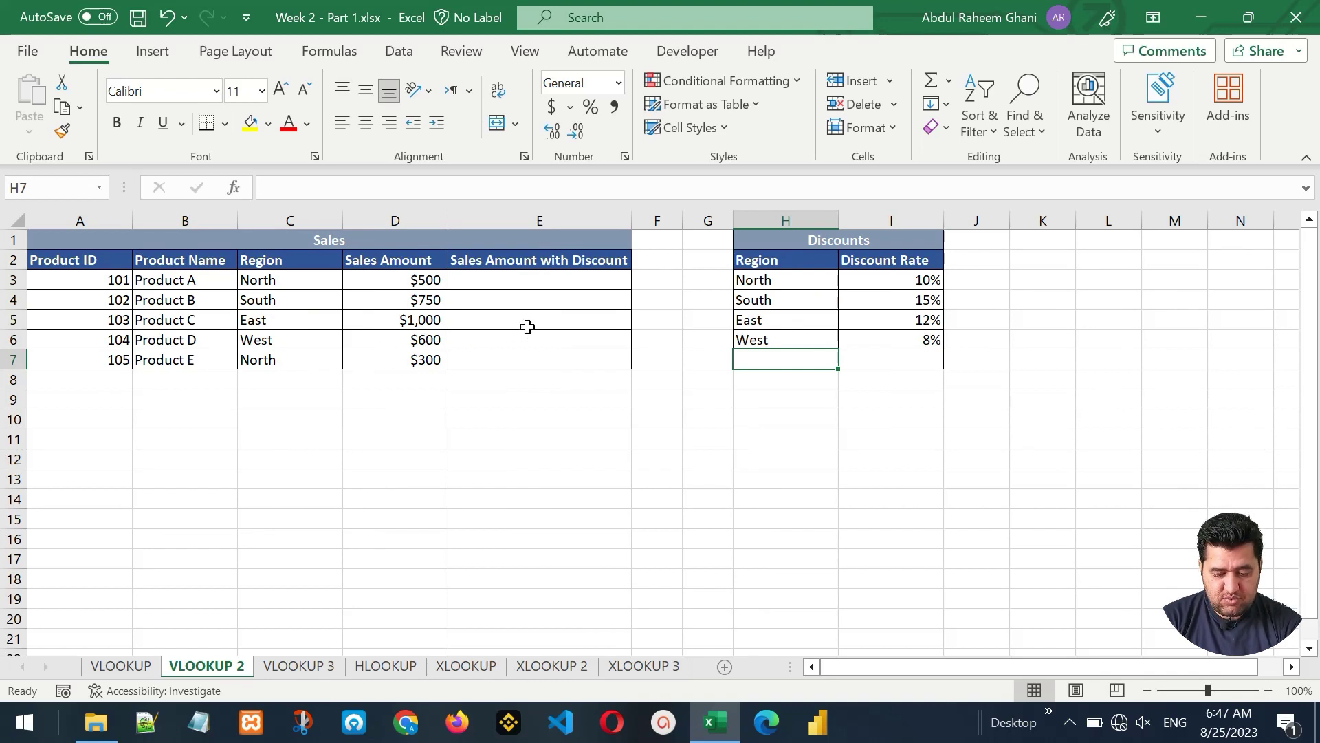
{"action": "left_click_drag", "start_coordinate": [802, 236], "coordinate": [857, 356]}
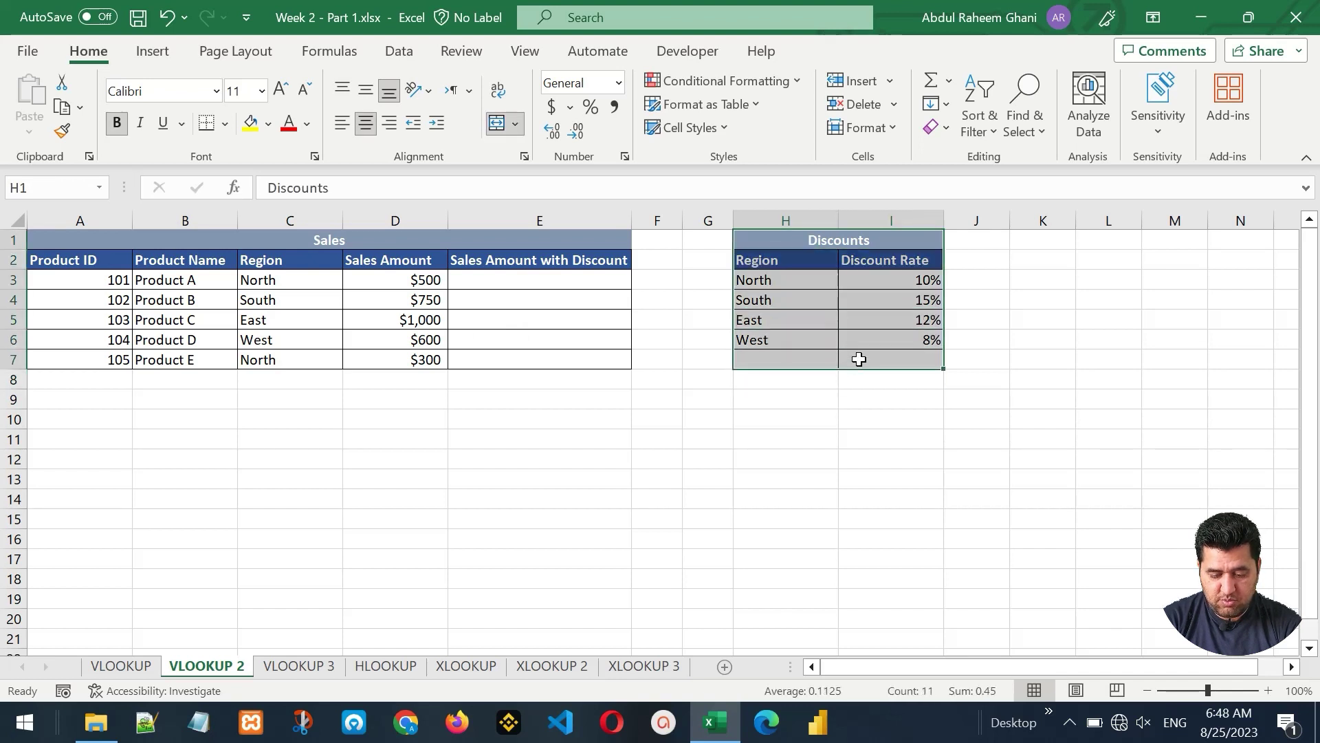
{"action": "left_click", "coordinate": [896, 280]}
{"action": "left_click", "coordinate": [791, 282]}
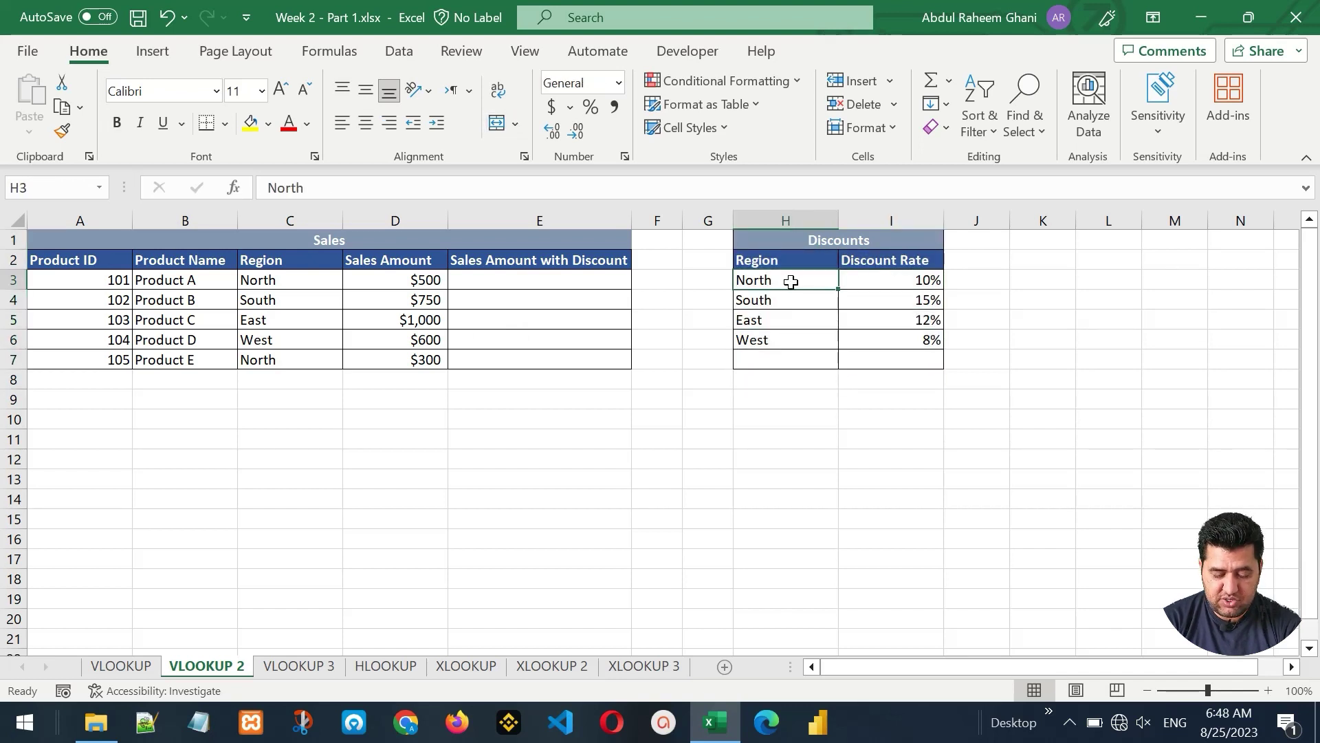
{"action": "left_click_drag", "start_coordinate": [215, 241], "coordinate": [222, 370]}
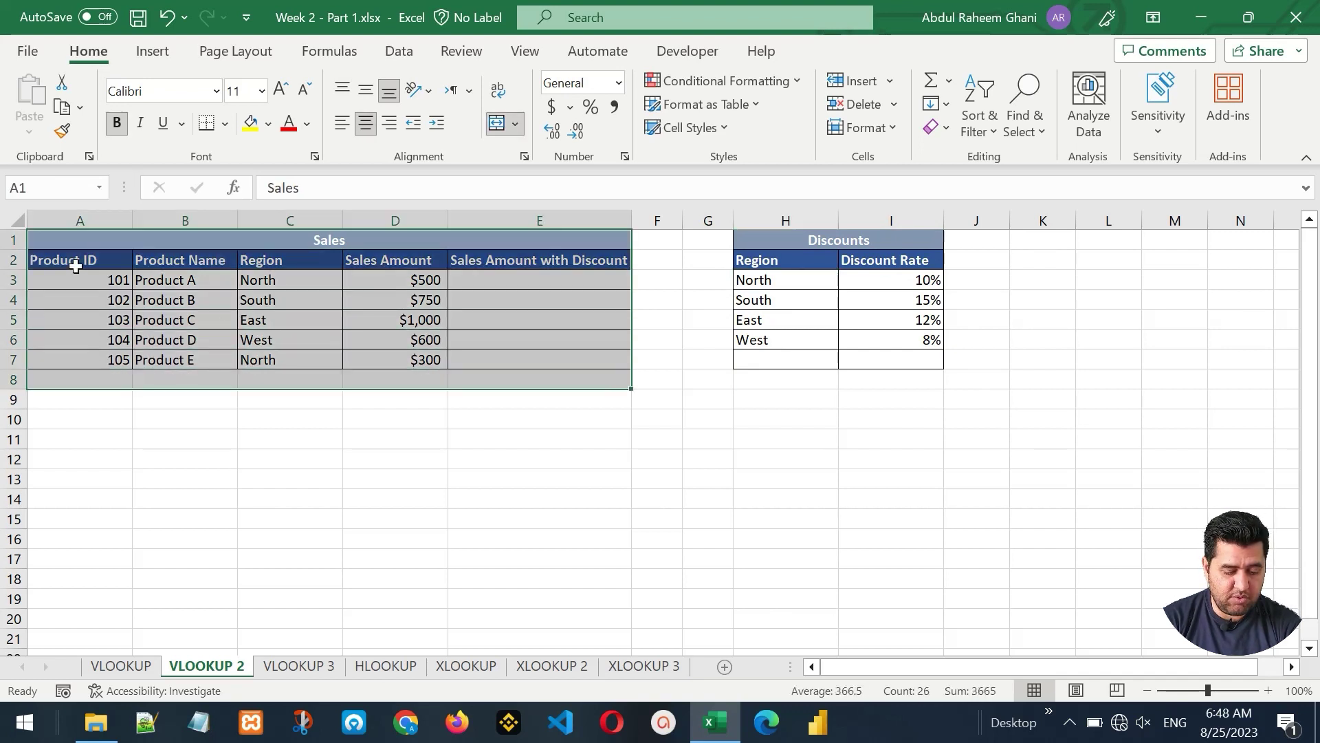
{"action": "left_click", "coordinate": [66, 260]}
{"action": "key", "text": "Right"}
{"action": "key", "text": "Right"}
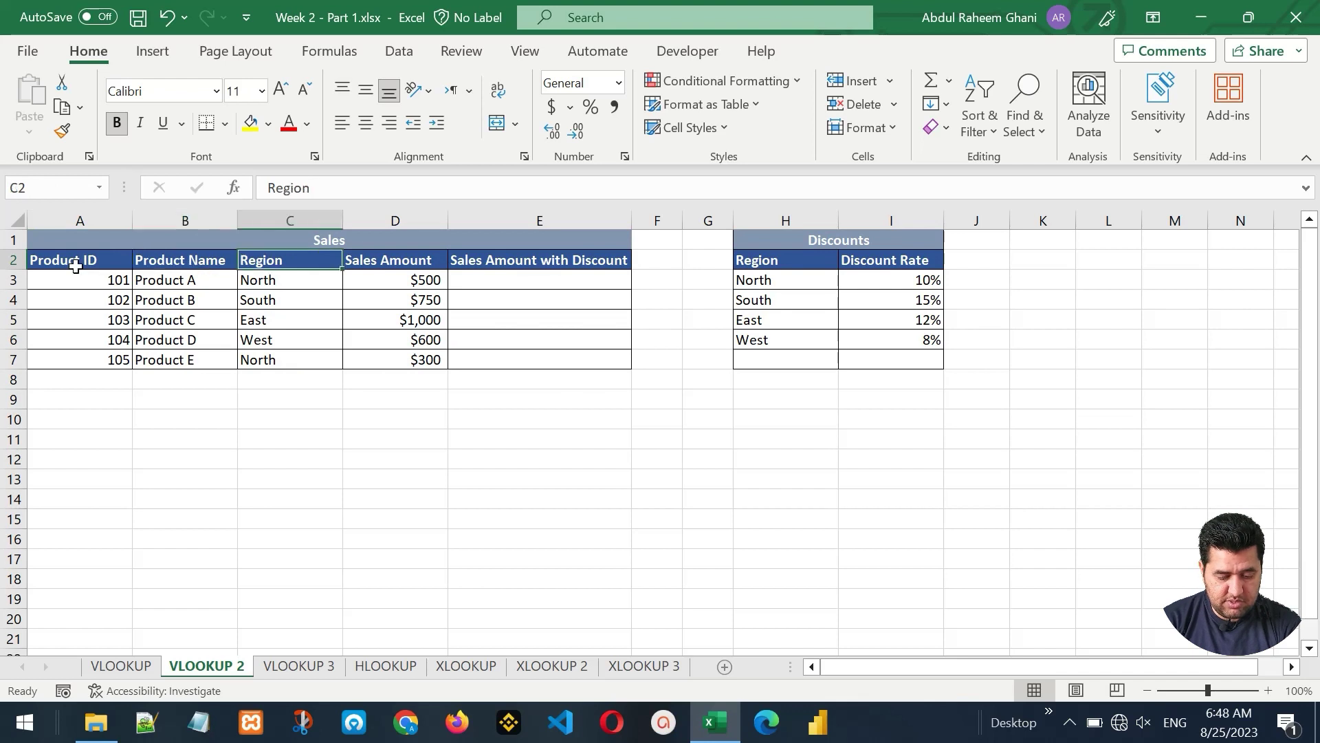
{"action": "key", "text": "Right"}
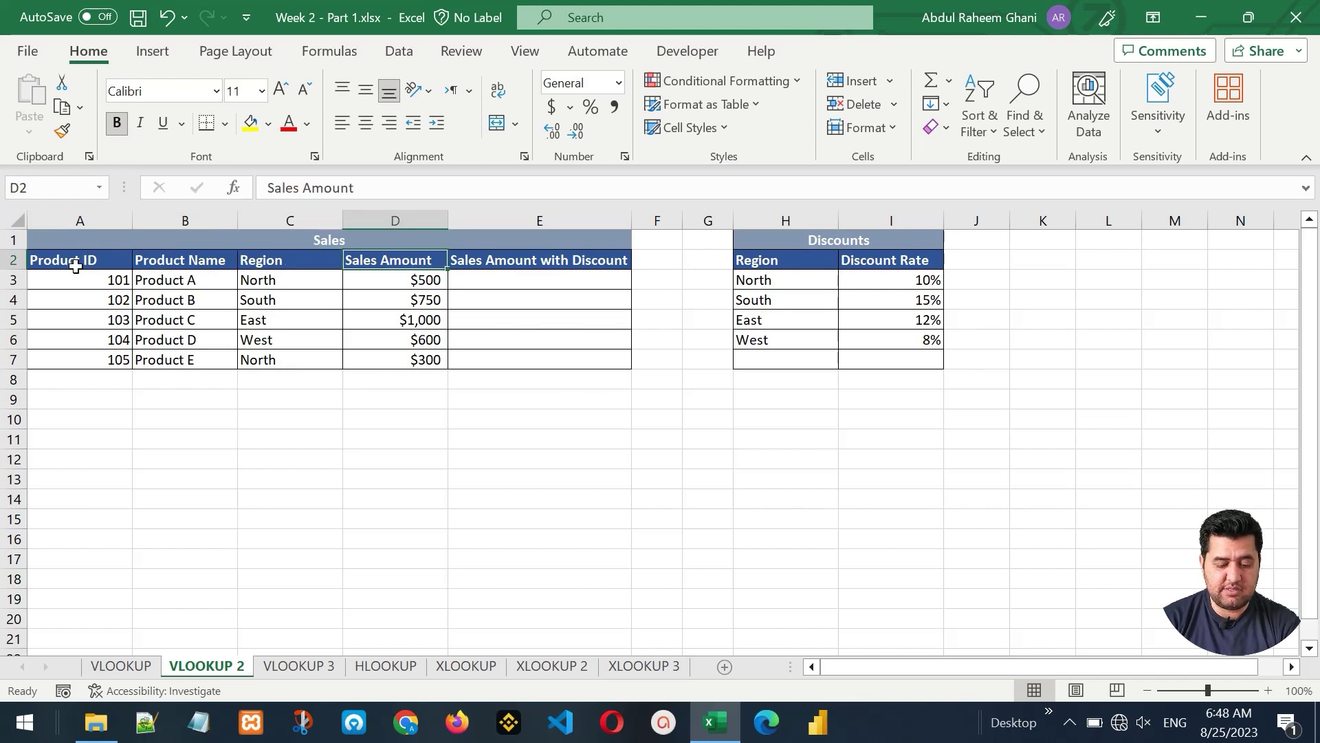
{"action": "key", "text": "Right"}
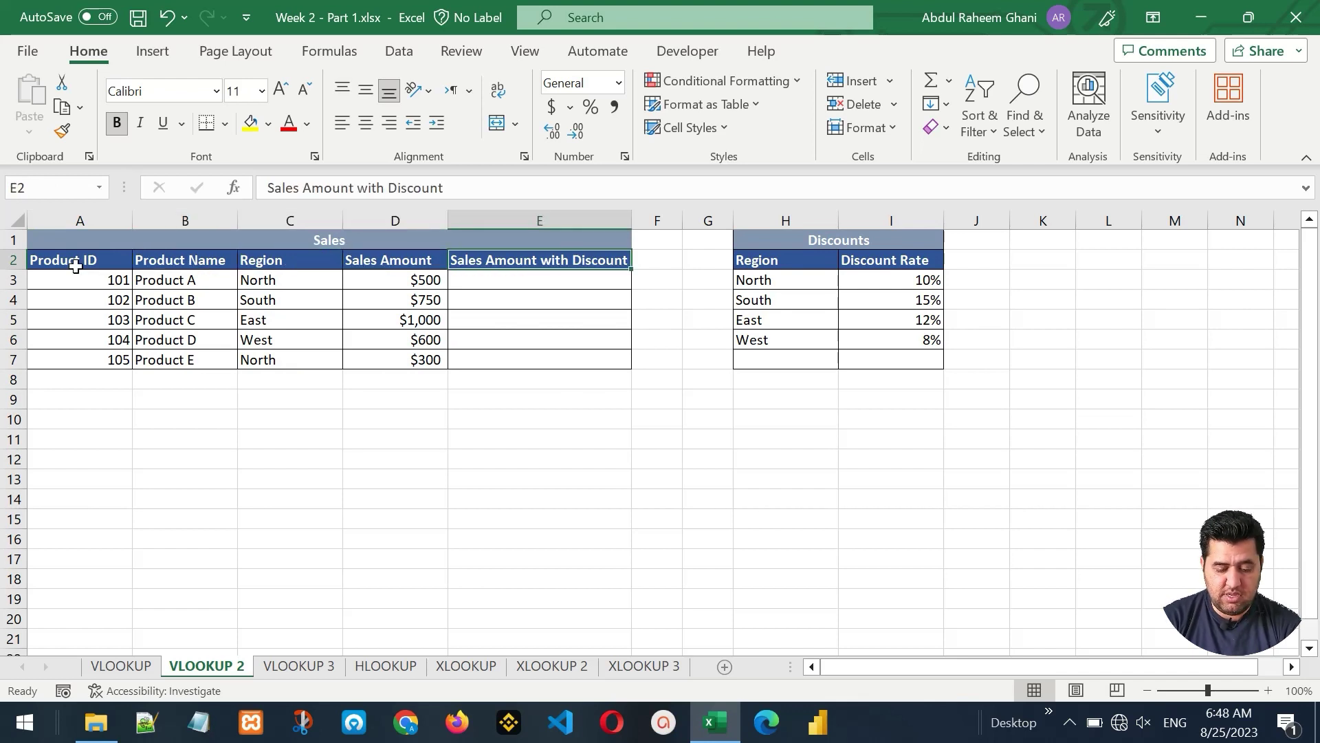
{"action": "left_click", "coordinate": [549, 284]}
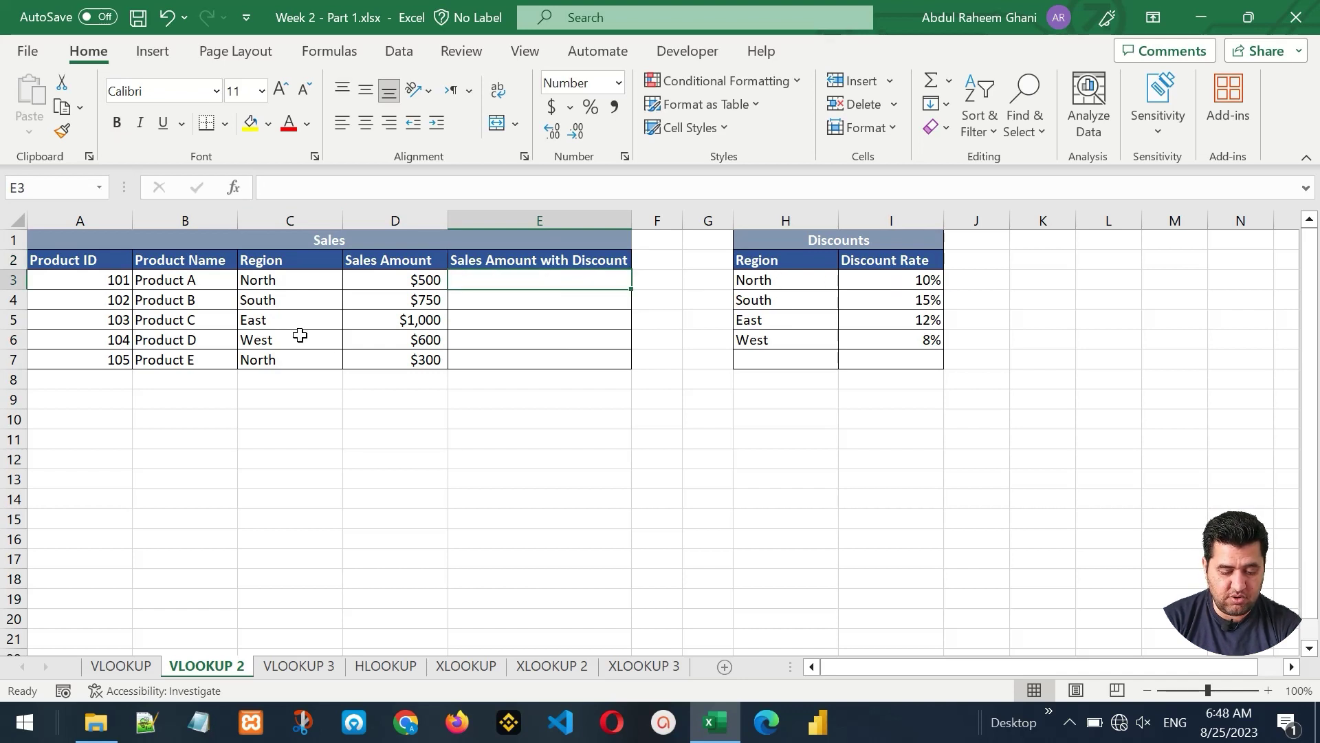
{"action": "left_click_drag", "start_coordinate": [271, 288], "coordinate": [263, 357]}
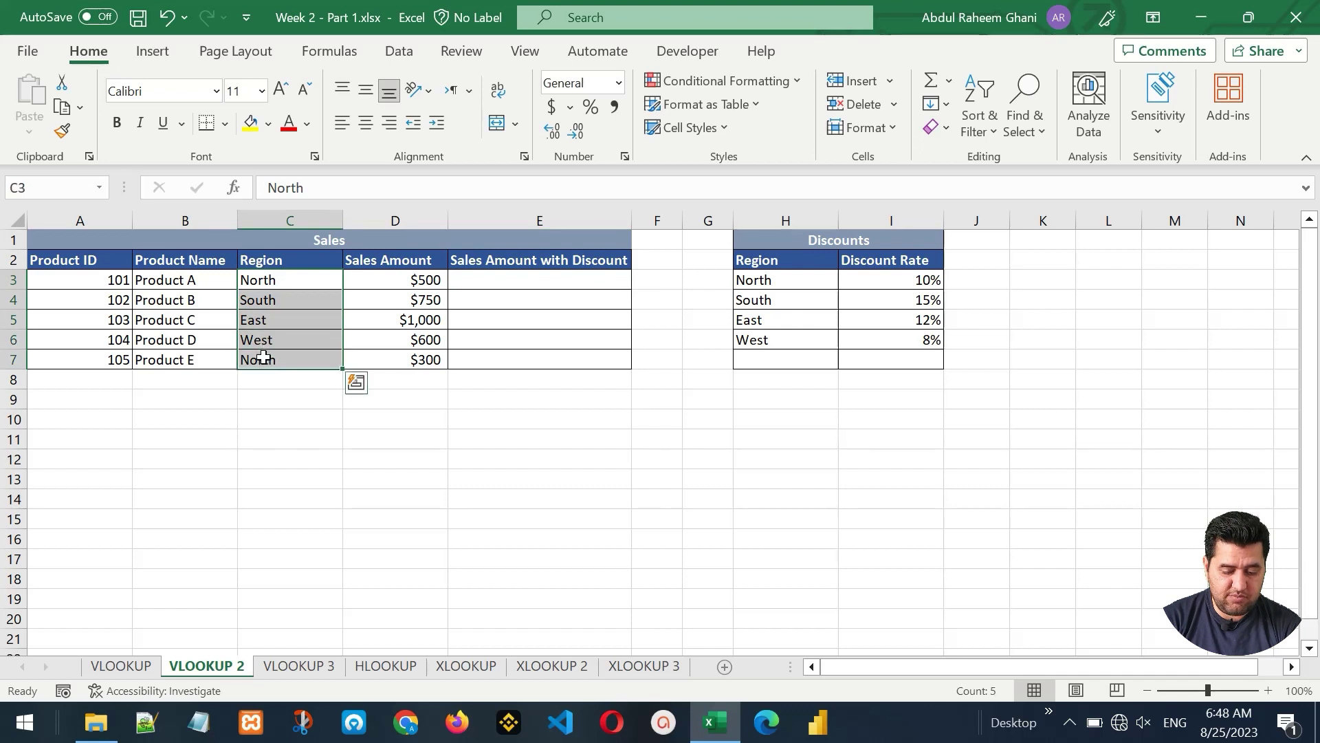
- Begin a VLOOKUP formula in E3 of the Sales table, using the Region in C3 as the lookup value
{"action": "left_click", "coordinate": [483, 279]}
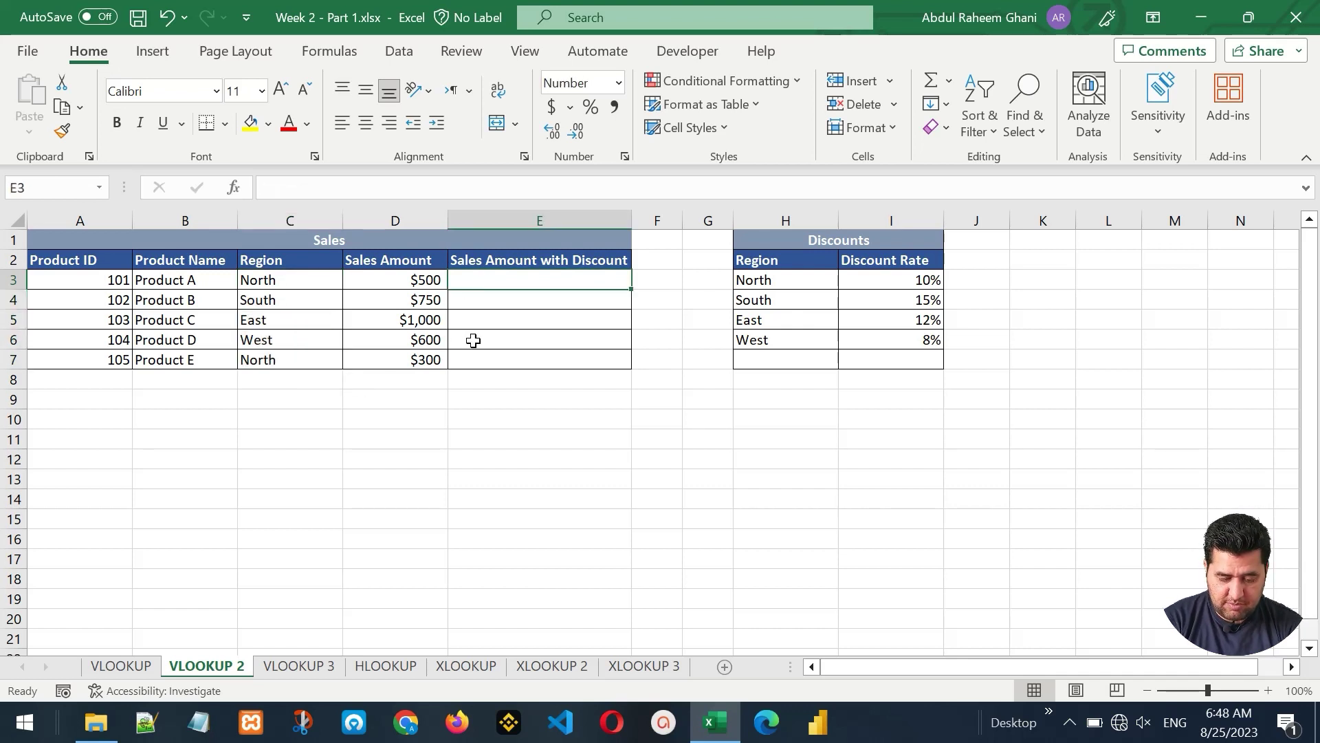
{"action": "type", "text": "=vlo"}
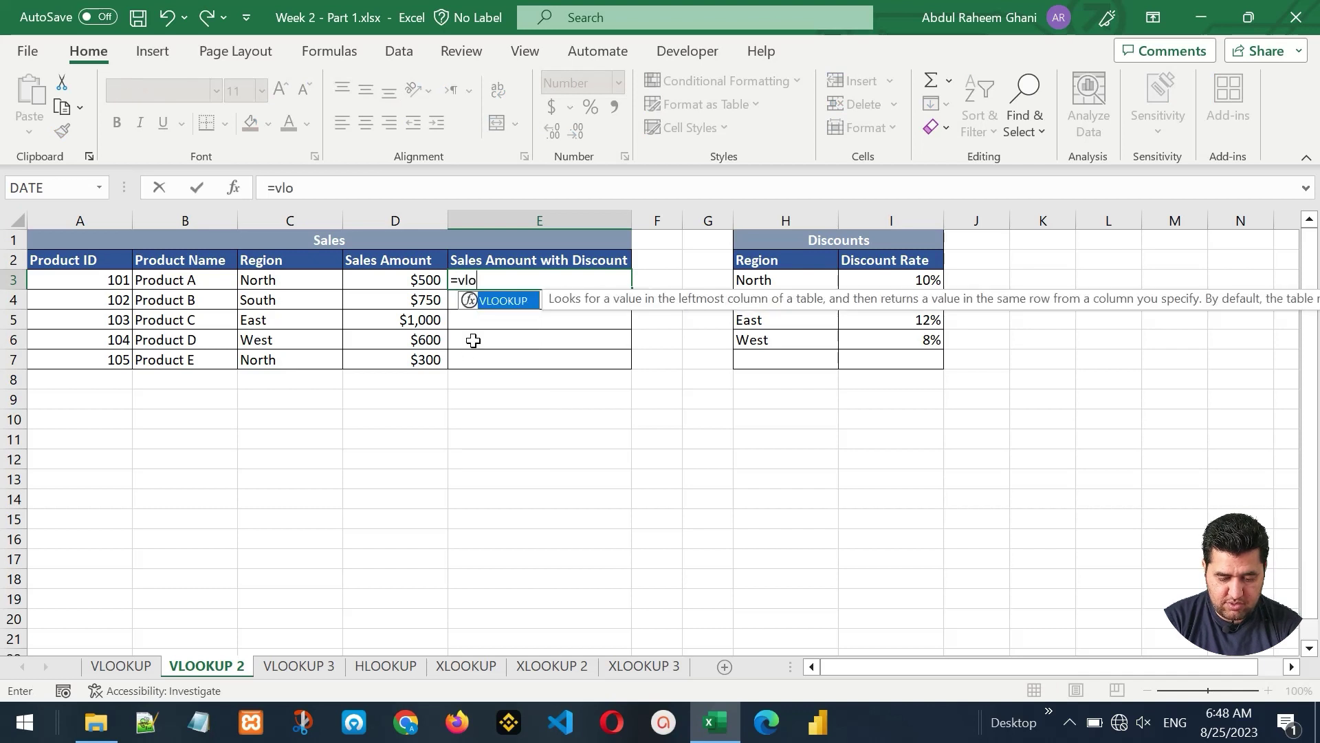
{"action": "key", "text": "Tab"}
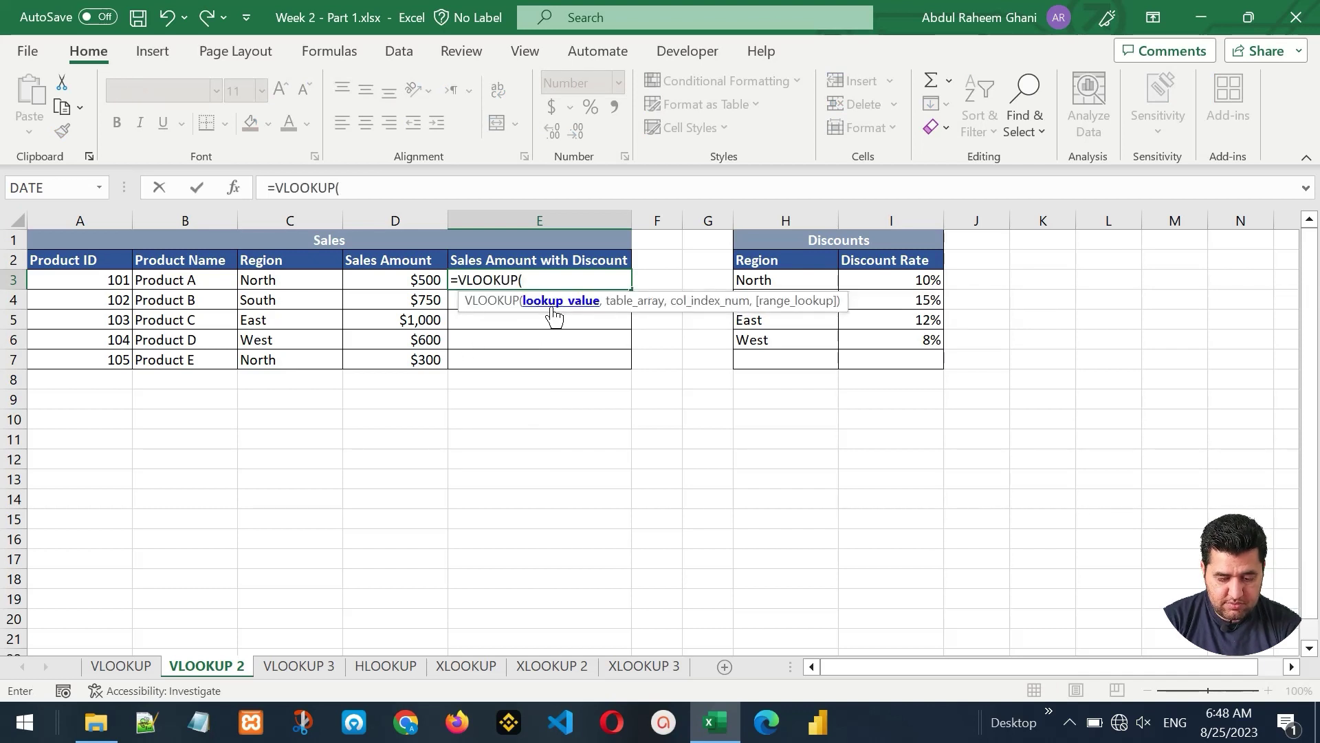
{"action": "left_click", "coordinate": [282, 280]}
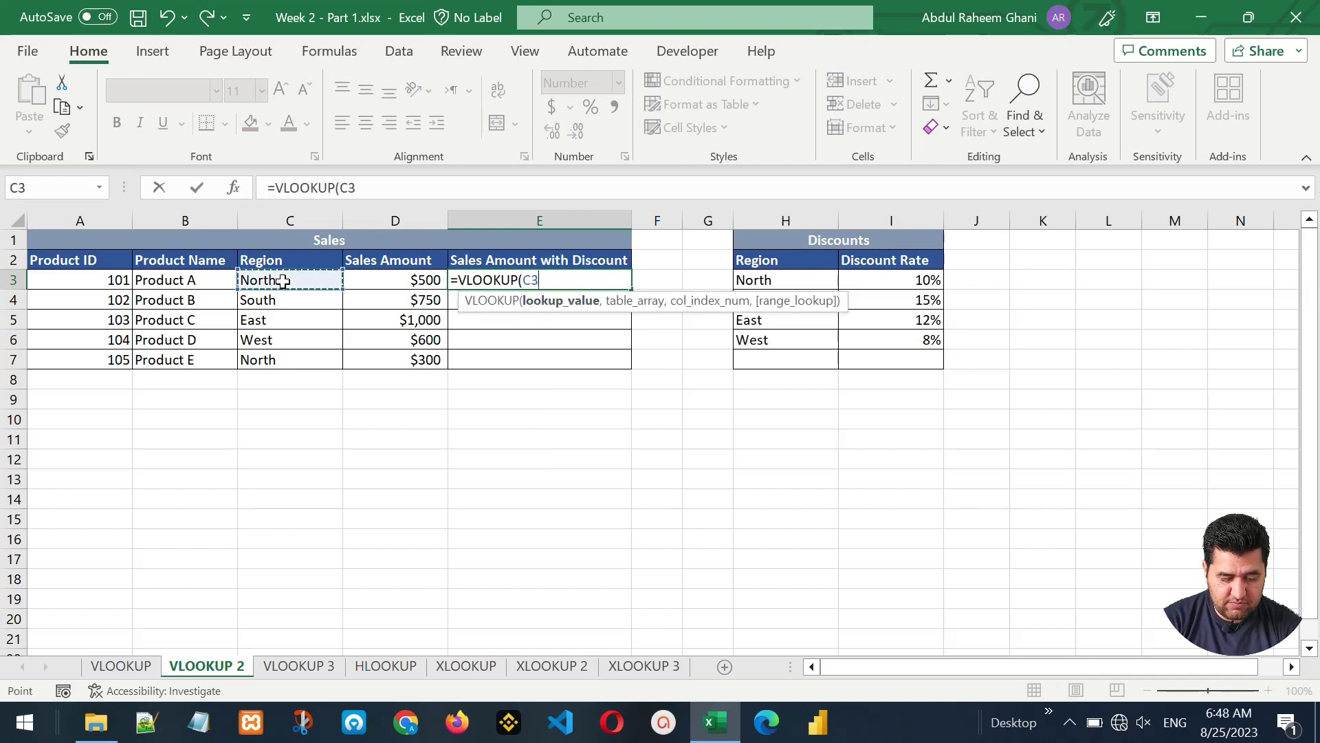
{"action": "type", "text": ","}
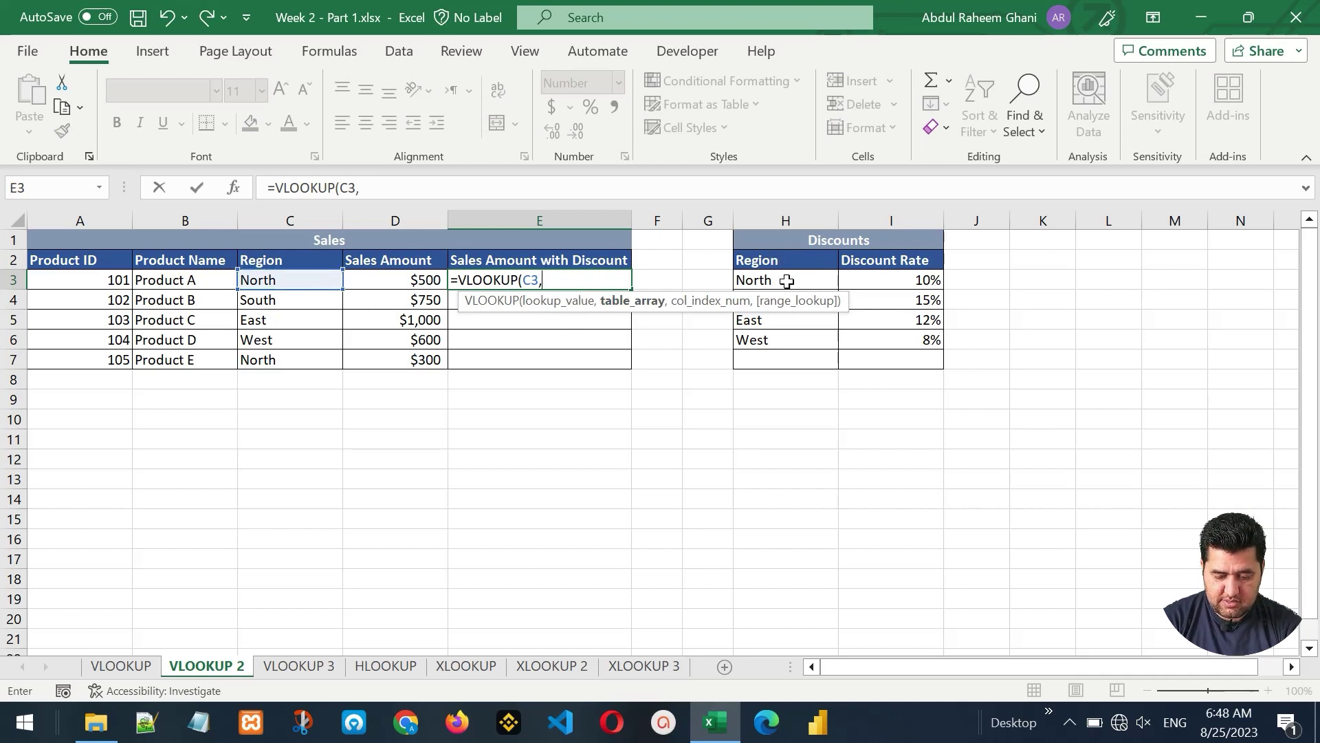
- Complete the E3 VLOOKUP with table array H3:I6, column index 2 and FALSE for an exact match
{"action": "left_click_drag", "start_coordinate": [787, 282], "coordinate": [927, 341]}
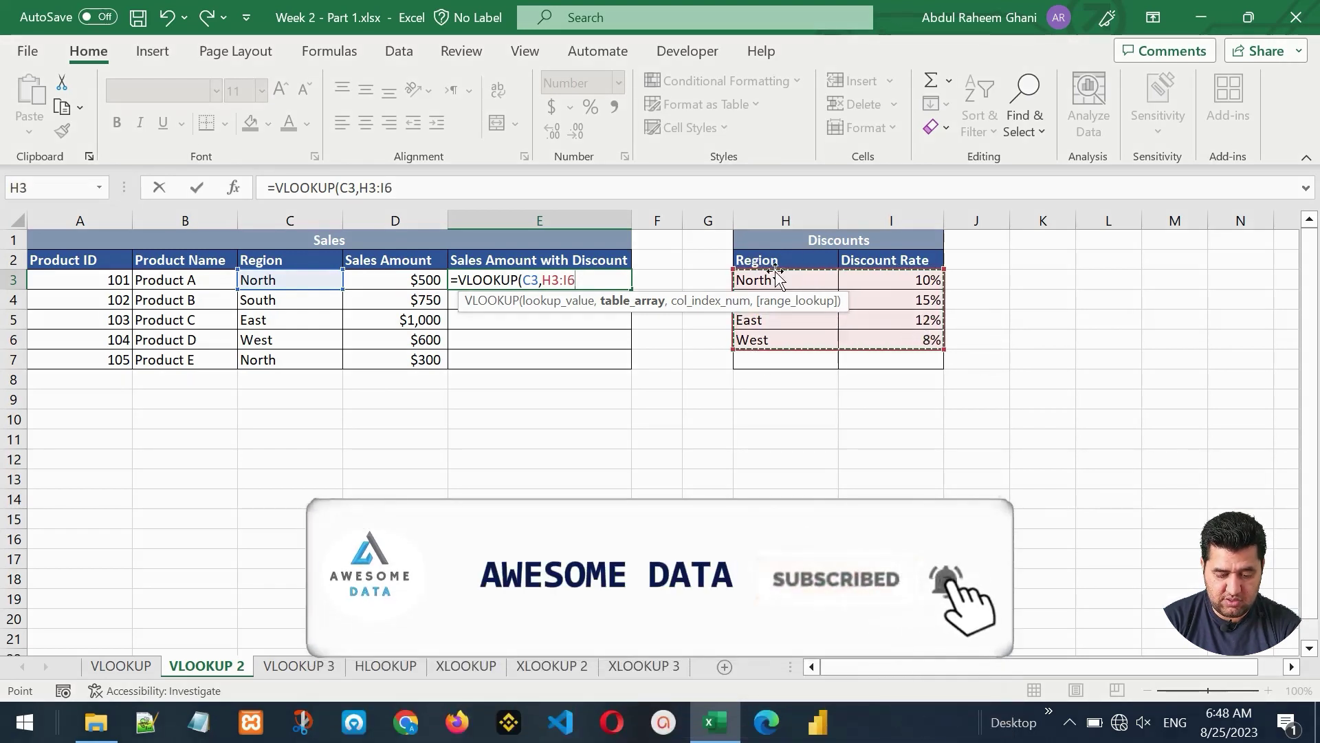
{"action": "type", "text": ",2"}
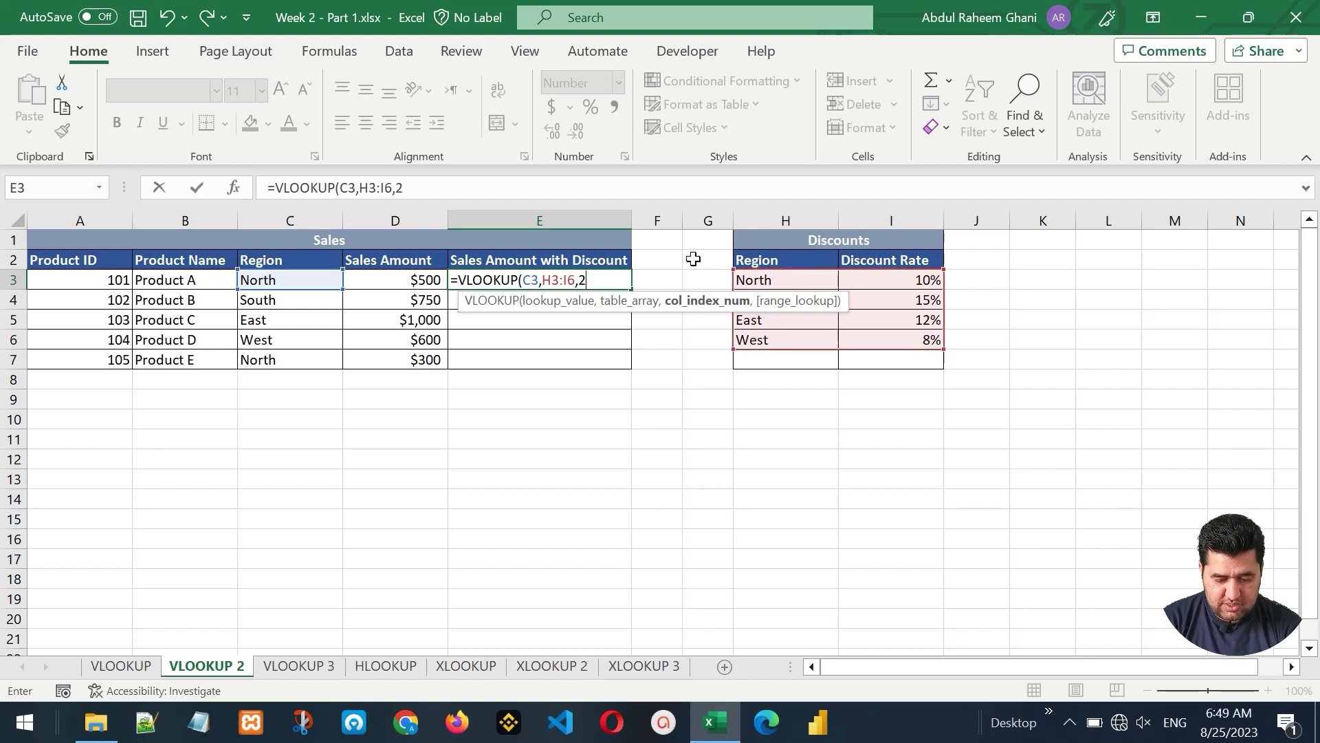
{"action": "type", "text": ","}
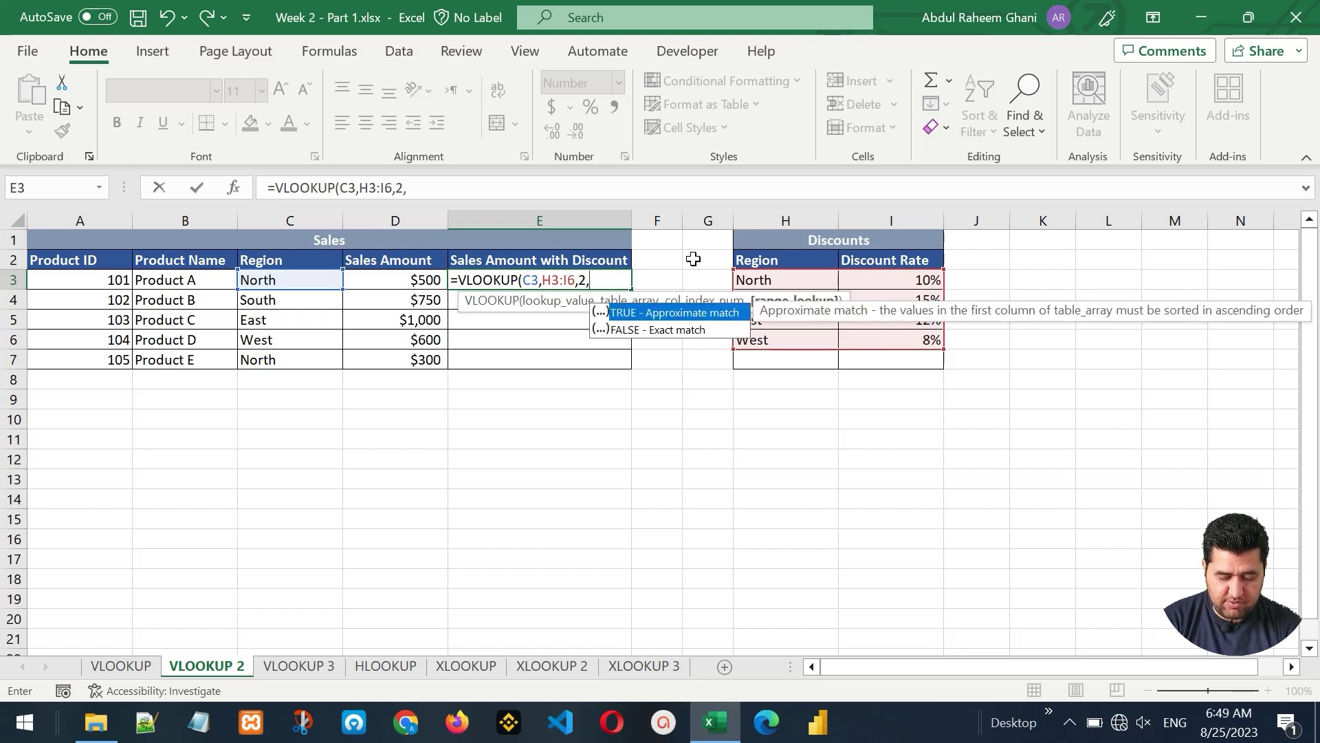
{"action": "type", "text": "FALSE"}
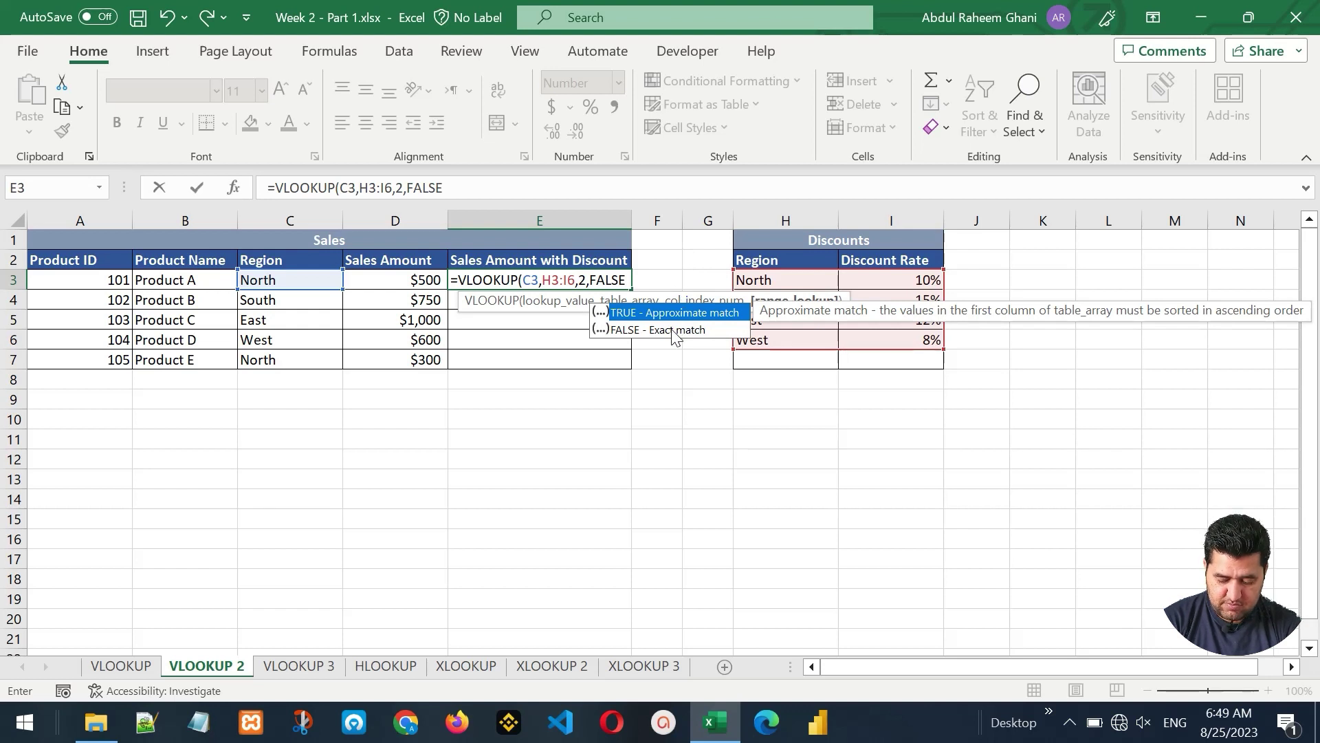
{"action": "type", "text": ")"}
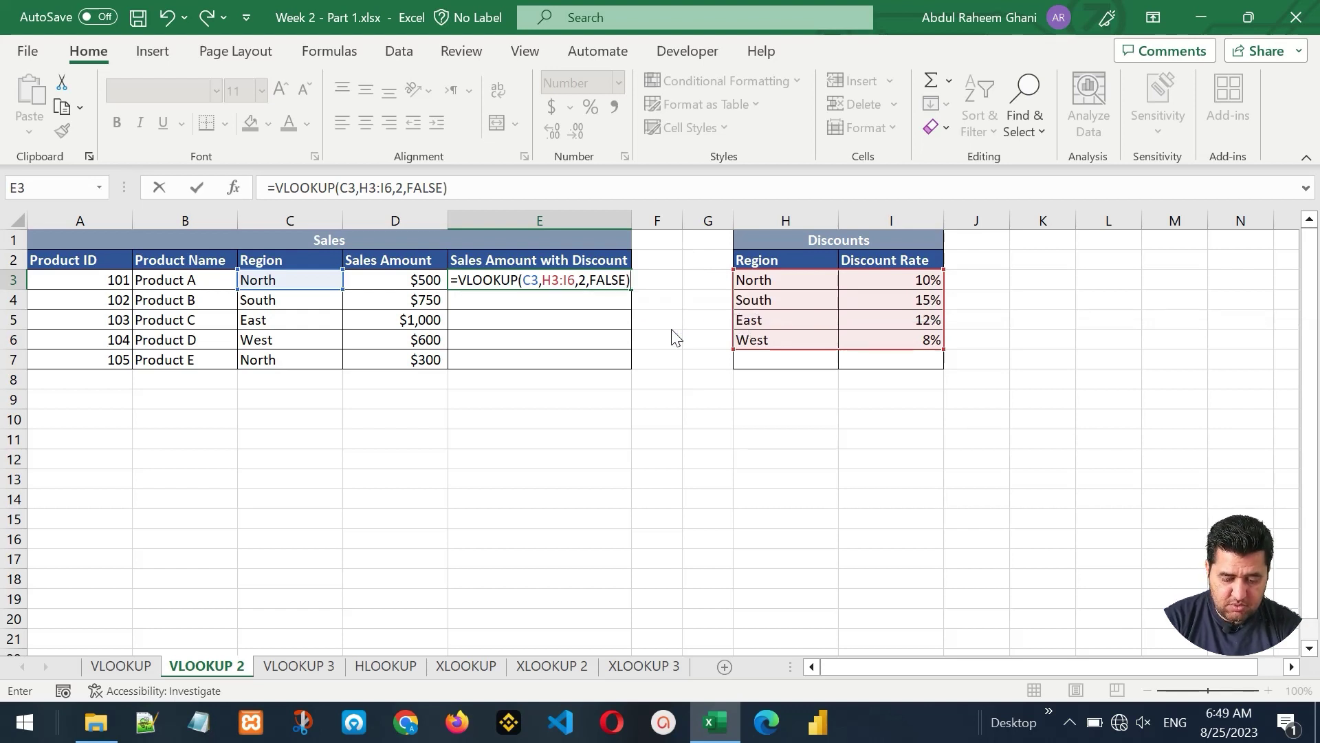
{"action": "key", "text": "Return"}
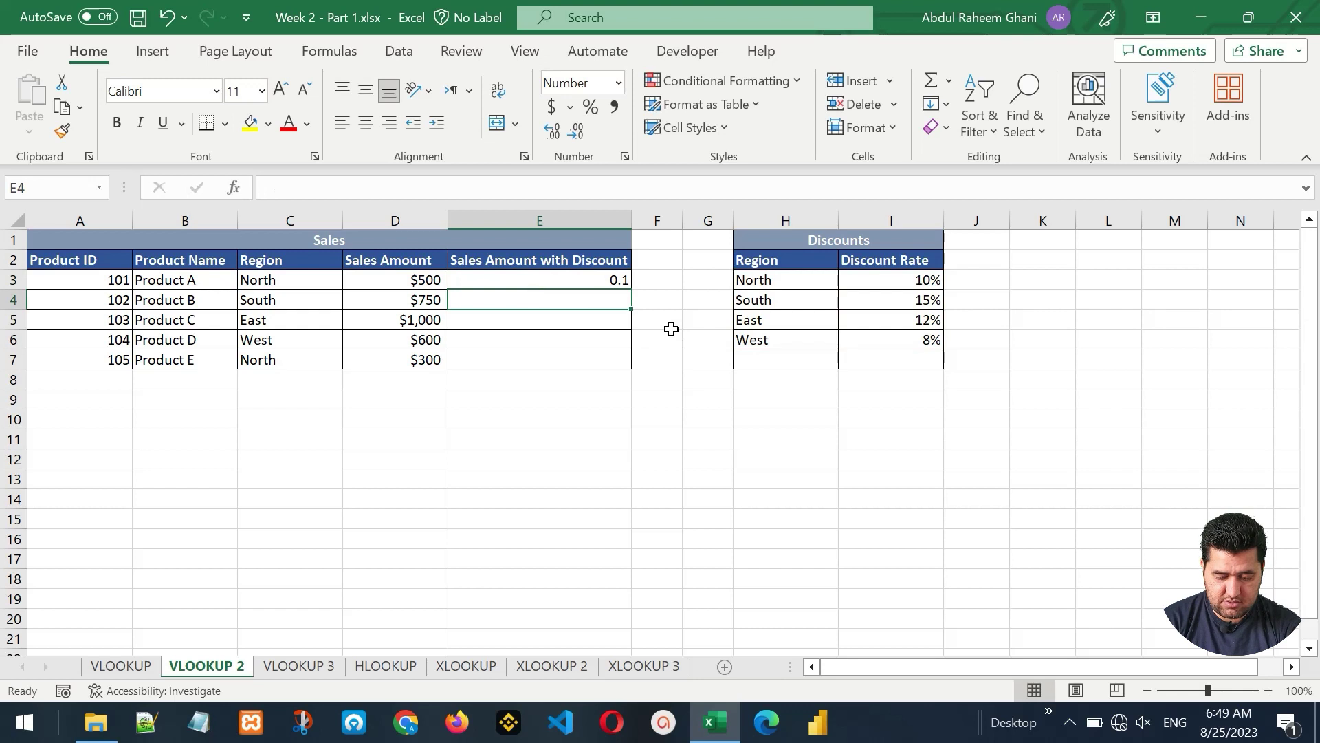
- Make the table array in the E3 VLOOKUP formula absolute as $H$3:$I$6
{"action": "key", "text": "Up"}
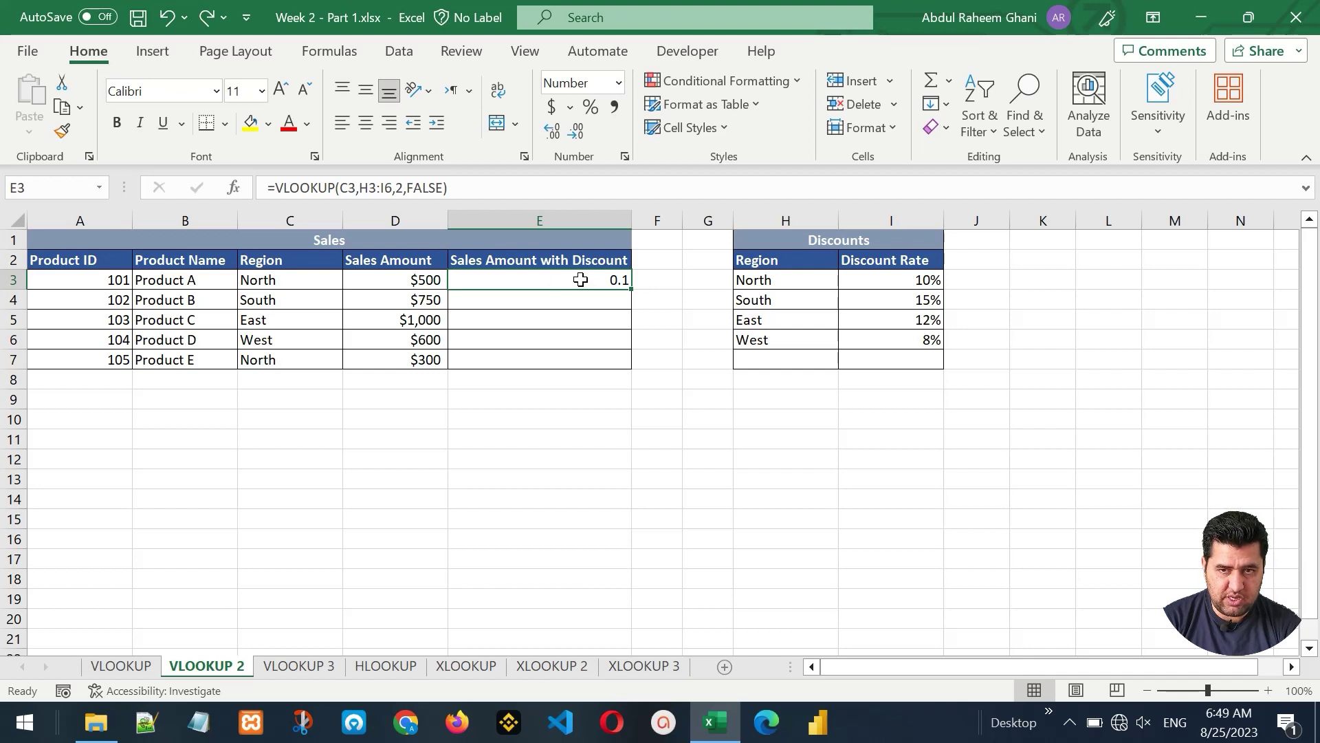
{"action": "left_click", "coordinate": [359, 187]}
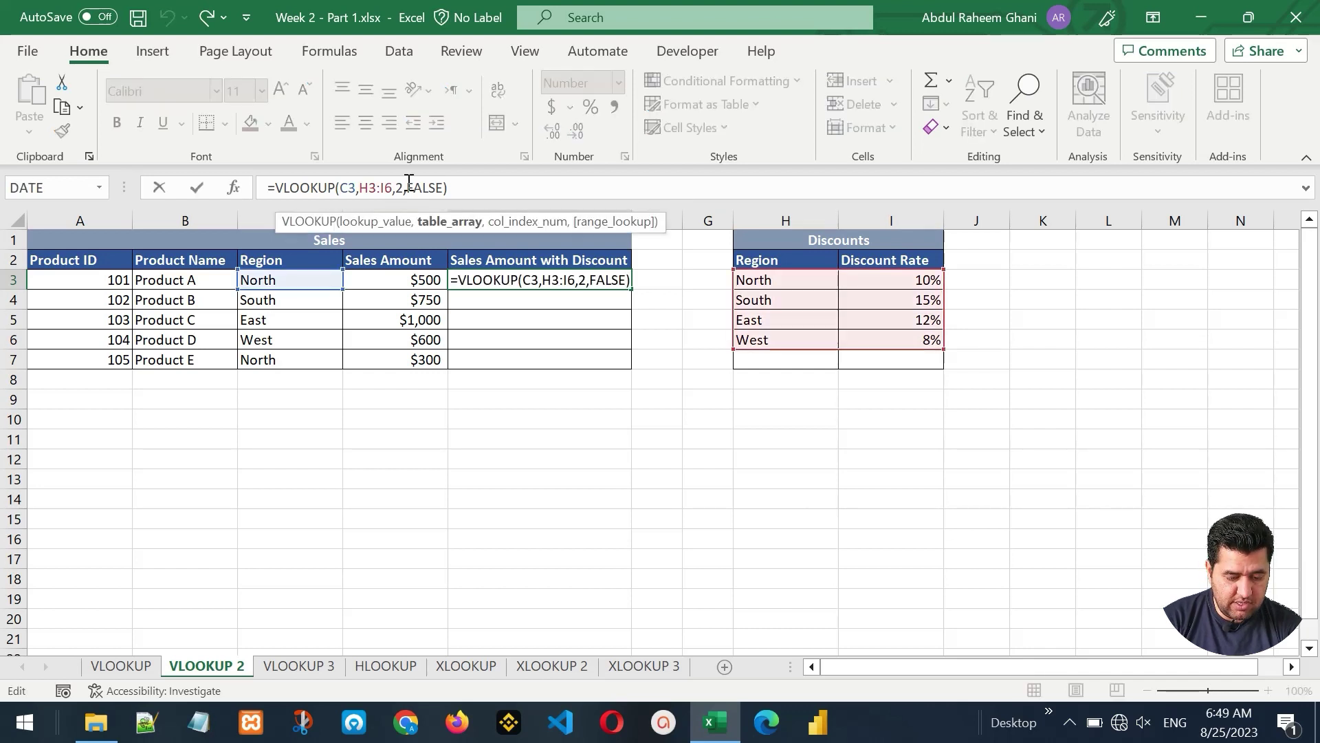
{"action": "type", "text": "$"}
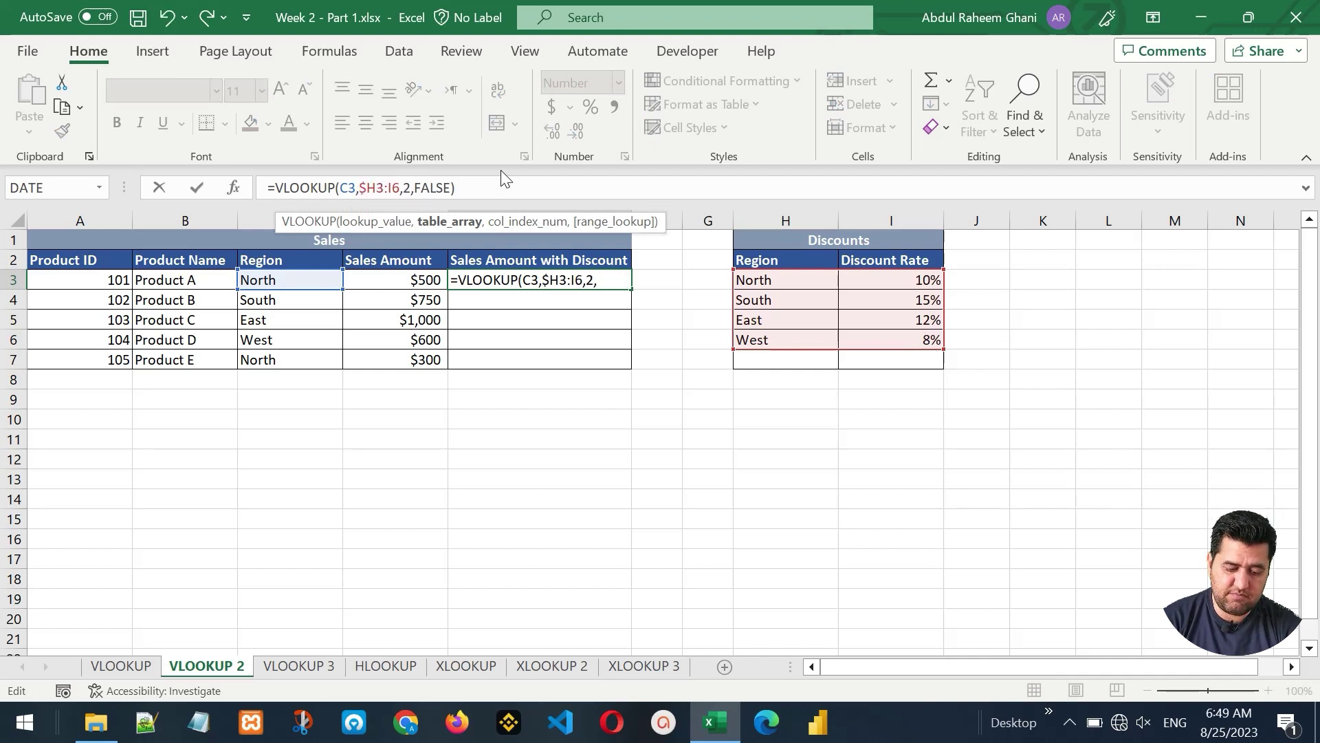
{"action": "type", "text": "$H"}
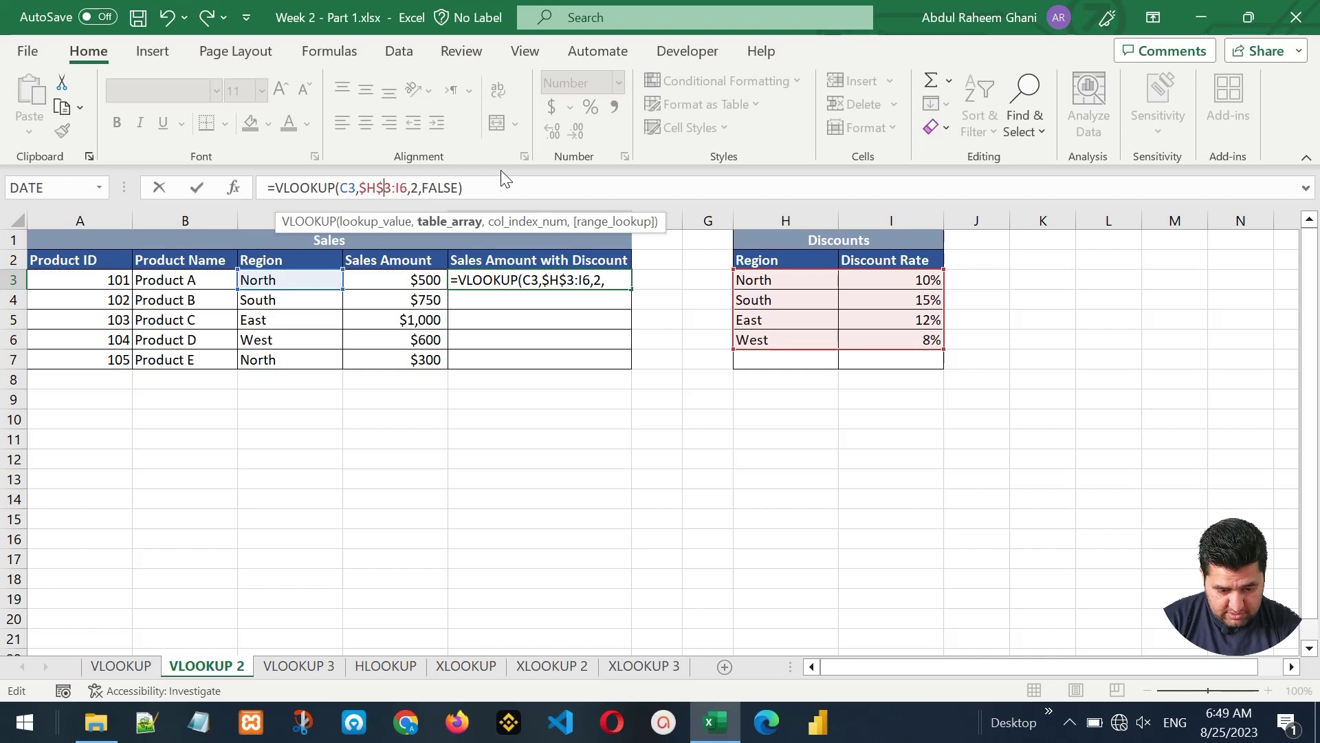
{"action": "type", "text": "$3:"}
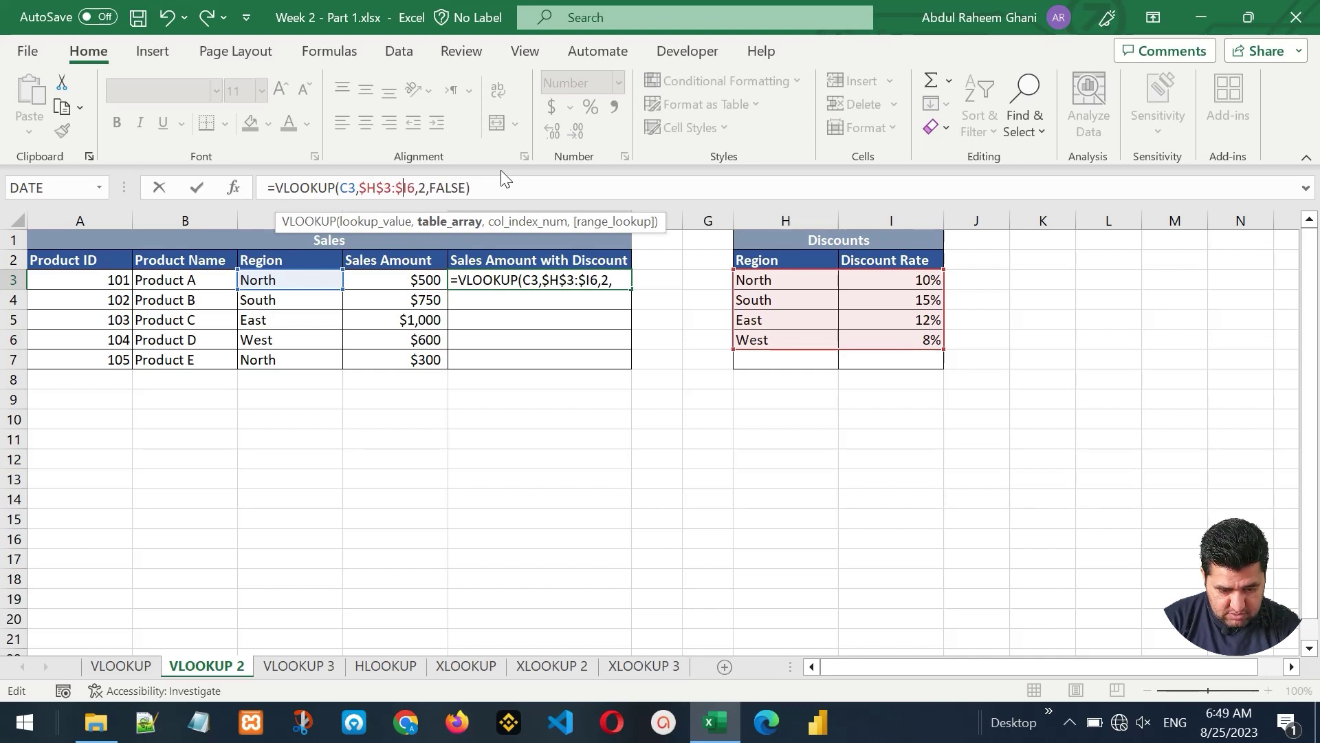
{"action": "type", "text": "$"}
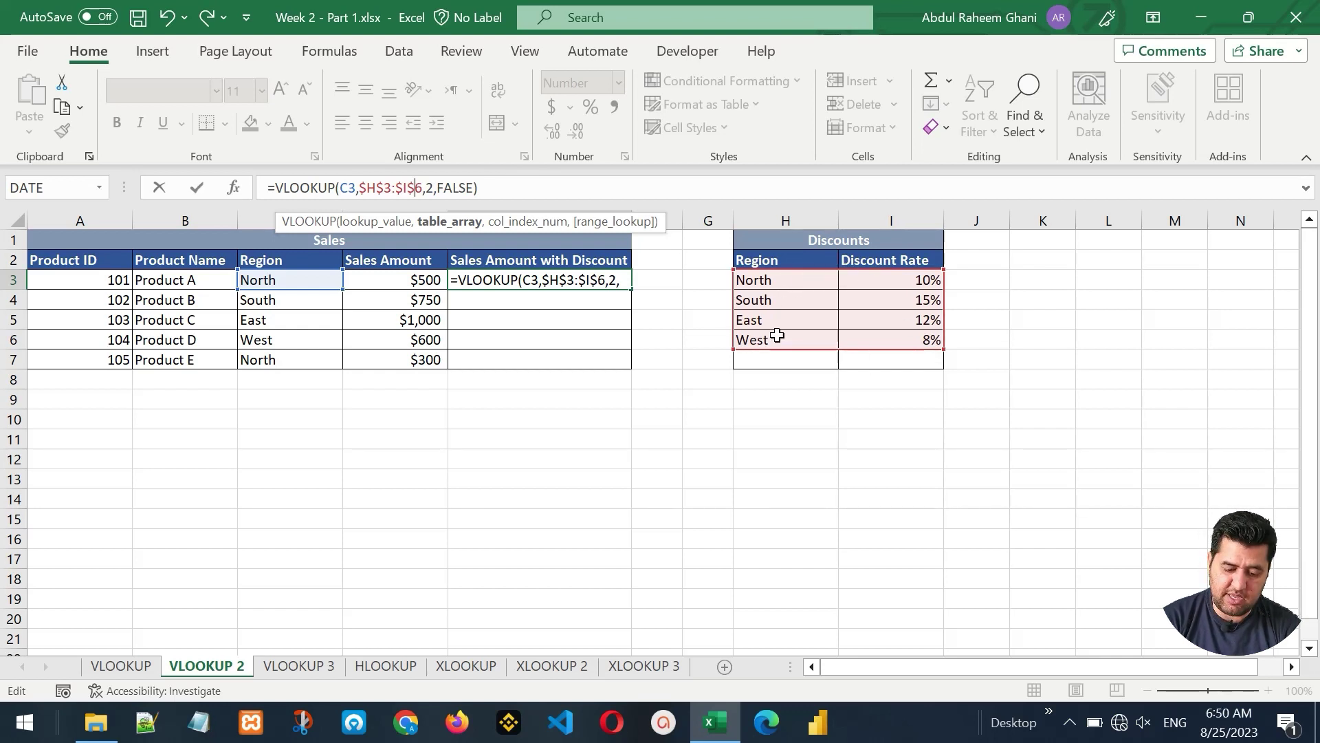
{"action": "key", "text": "Return"}
- Fill the E3 formula down through E7 and display the discount rates with two decimal places
{"action": "key", "text": "Up"}
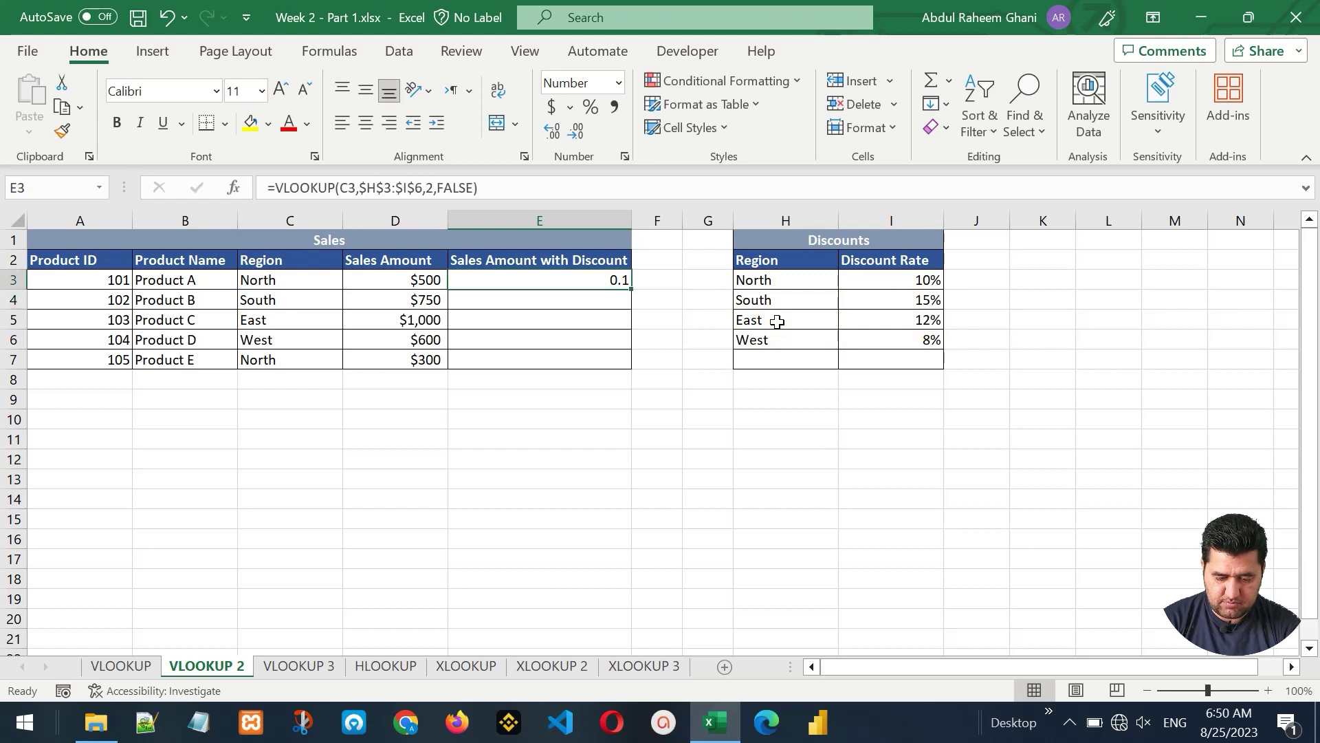
{"action": "left_click_drag", "start_coordinate": [633, 292], "coordinate": [622, 368]}
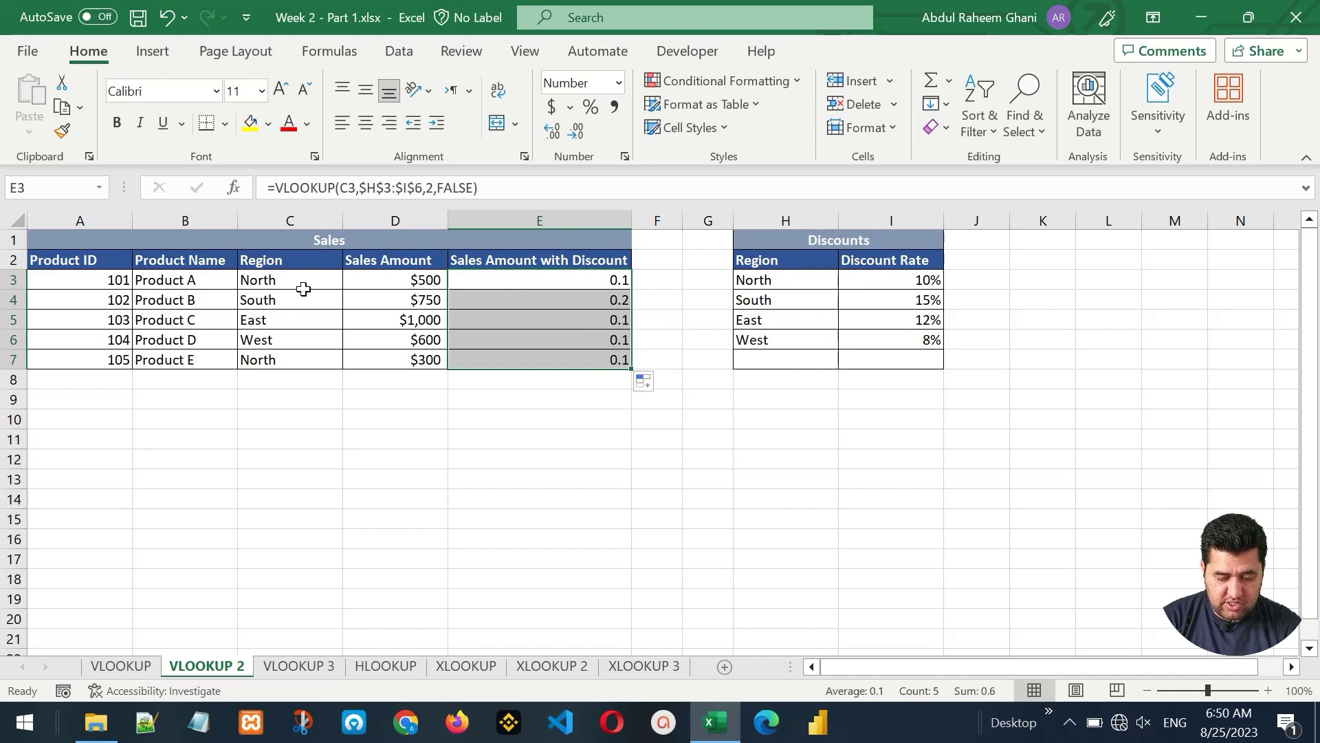
{"action": "left_click", "coordinate": [542, 134]}
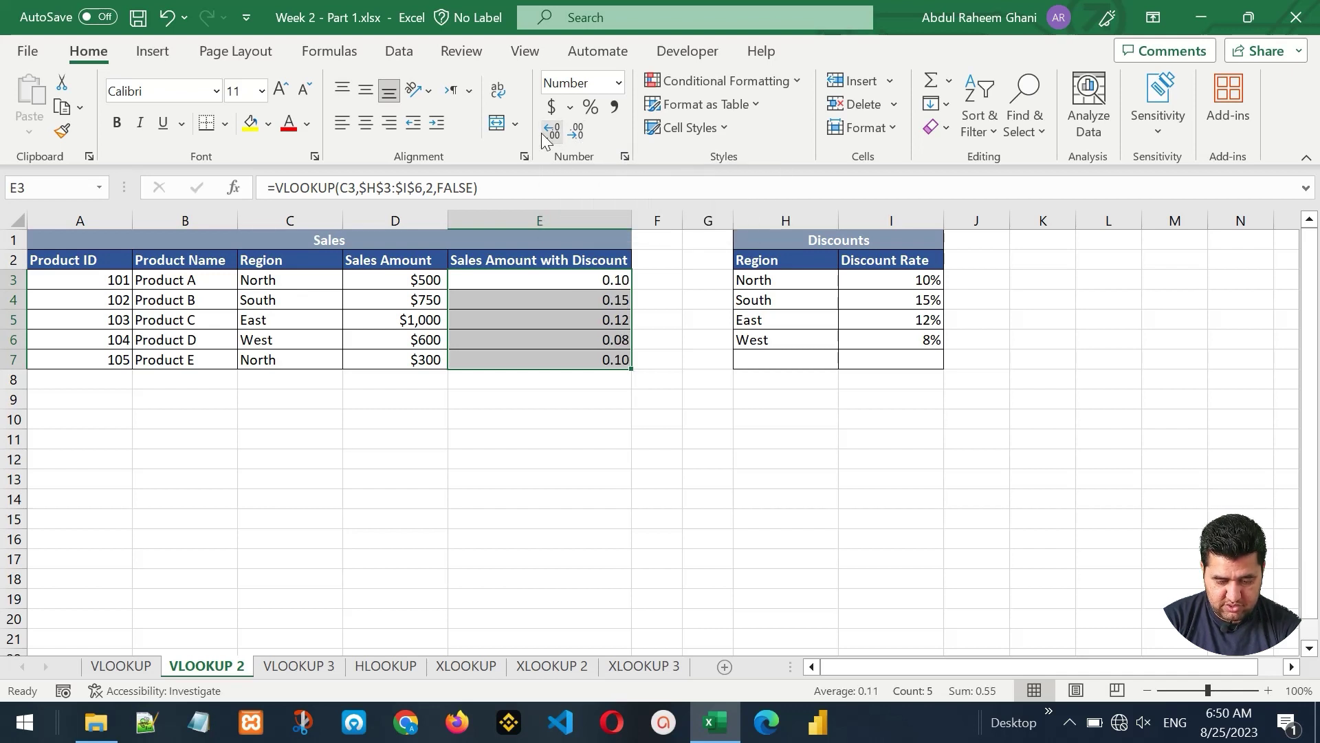
- Examine the Sales Amount with Discount cells E3 to E7, comparing each copied formula with its region's discount rate
{"action": "left_click", "coordinate": [590, 322]}
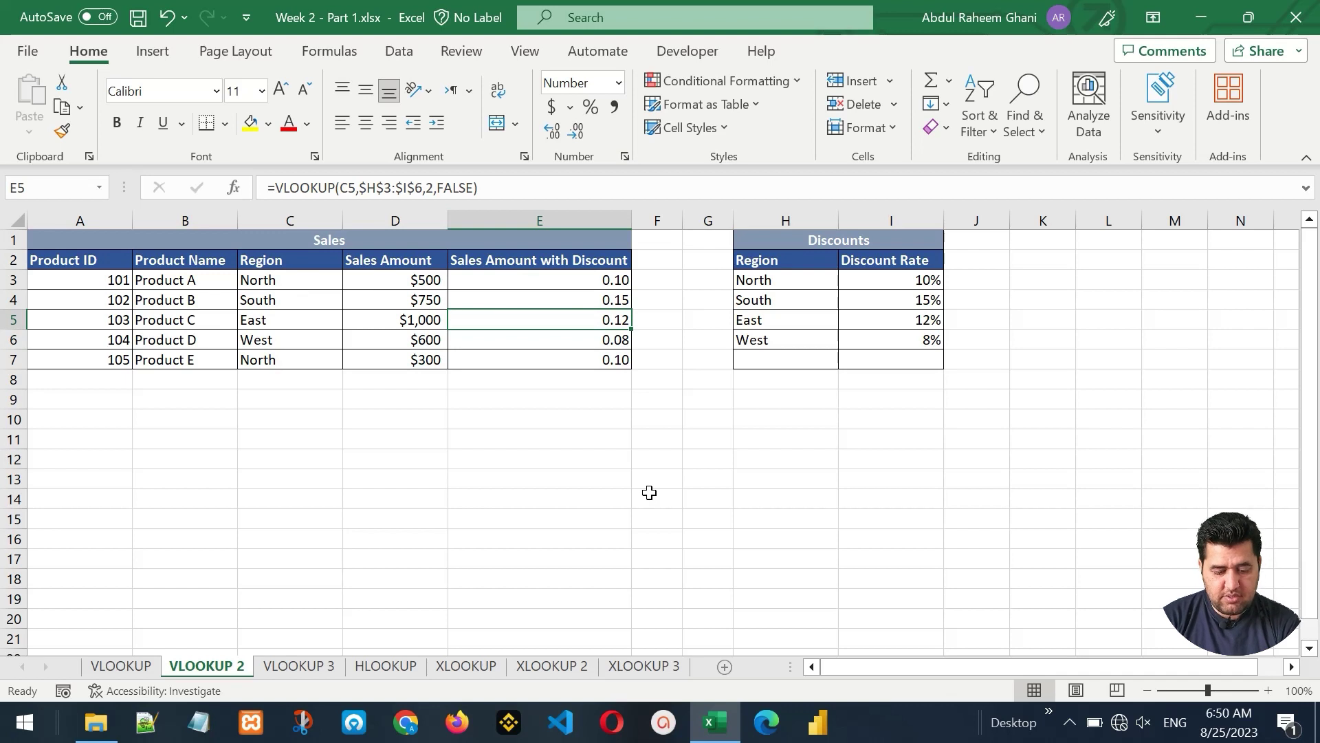
{"action": "key", "text": "Up"}
{"action": "key", "text": "Up"}
{"action": "key", "text": "Up"}
{"action": "key", "text": "Down"}
{"action": "key", "text": "Down"}
{"action": "key", "text": "Down"}
{"action": "key", "text": "Down"}
{"action": "key", "text": "Down"}
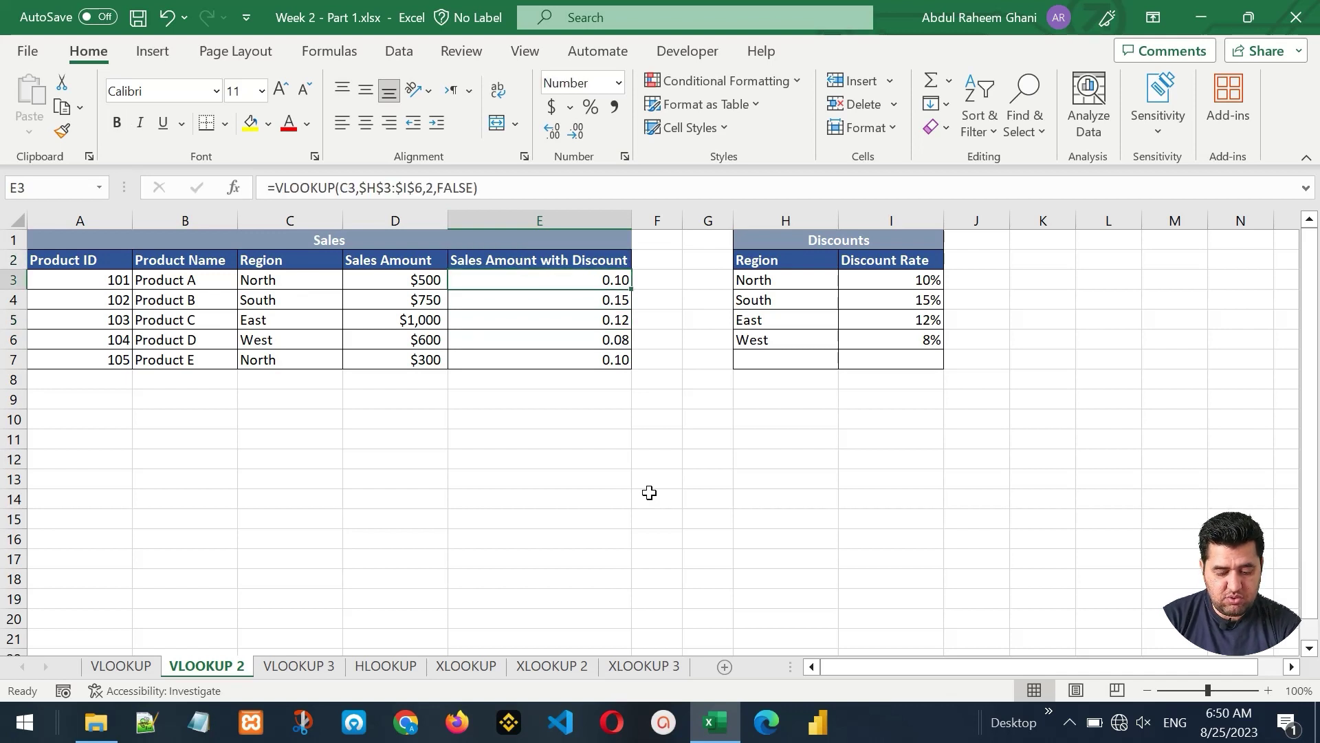
{"action": "key", "text": "Up"}
{"action": "key", "text": "Up"}
{"action": "key", "text": "Up"}
{"action": "key", "text": "Up"}
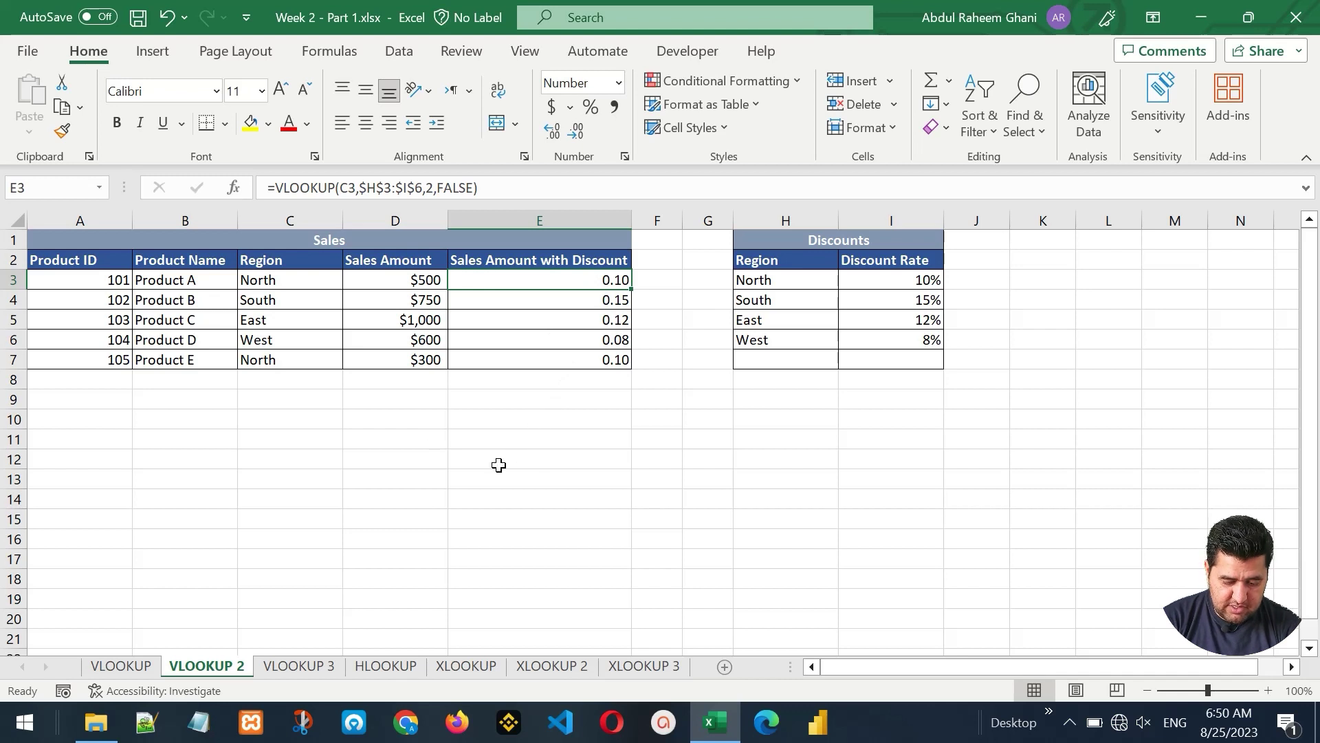
- Start a decimal-to-percentage example below the Sales table with 1 in D13 and 100% in E13
{"action": "left_click", "coordinate": [380, 471]}
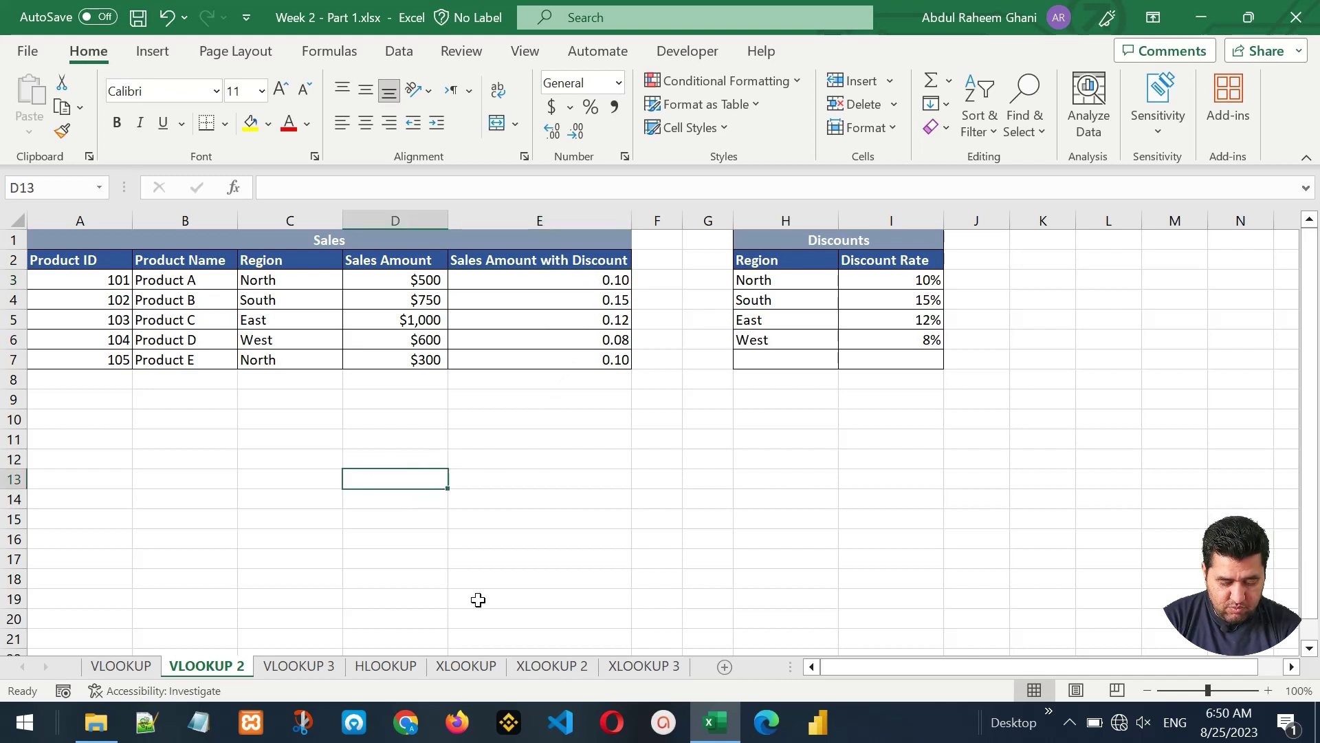
{"action": "type", "text": "1"}
{"action": "key", "text": "Tab"}
{"action": "type", "text": "100"}
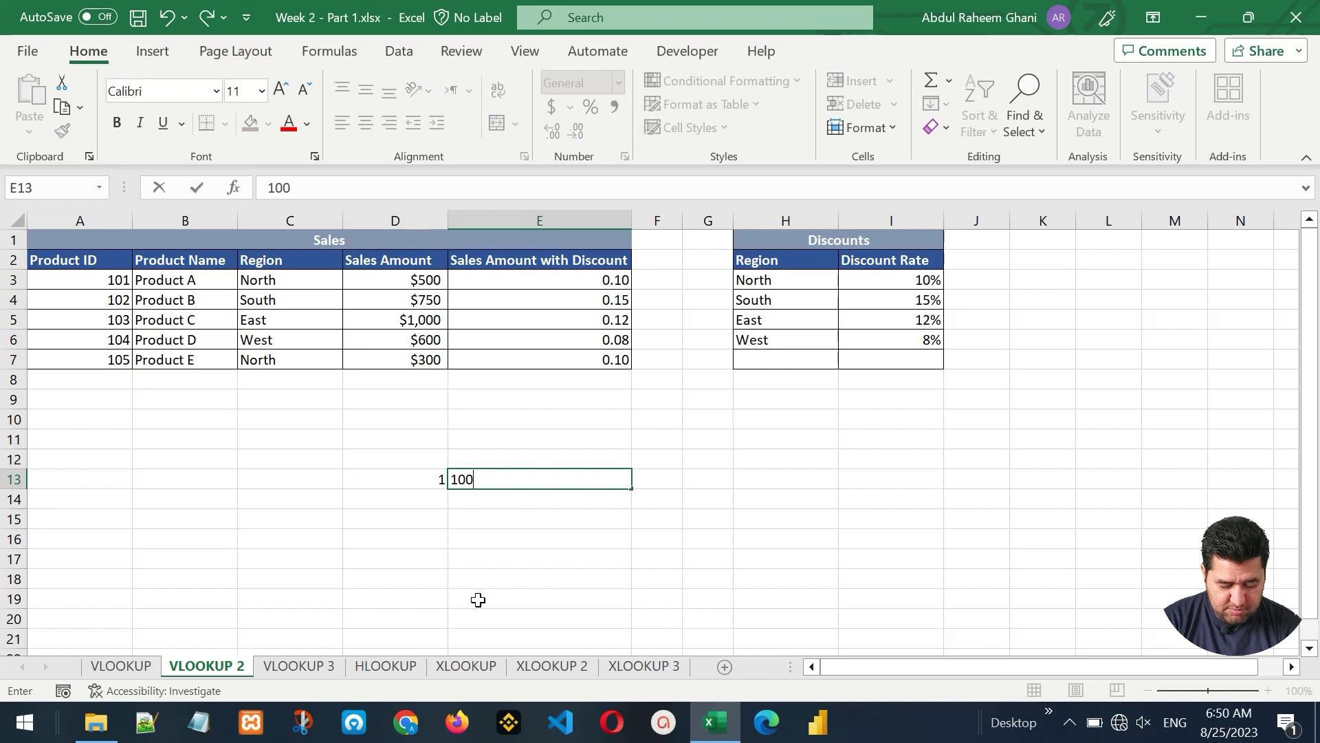
{"action": "type", "text": "%"}
{"action": "key", "text": "Return"}
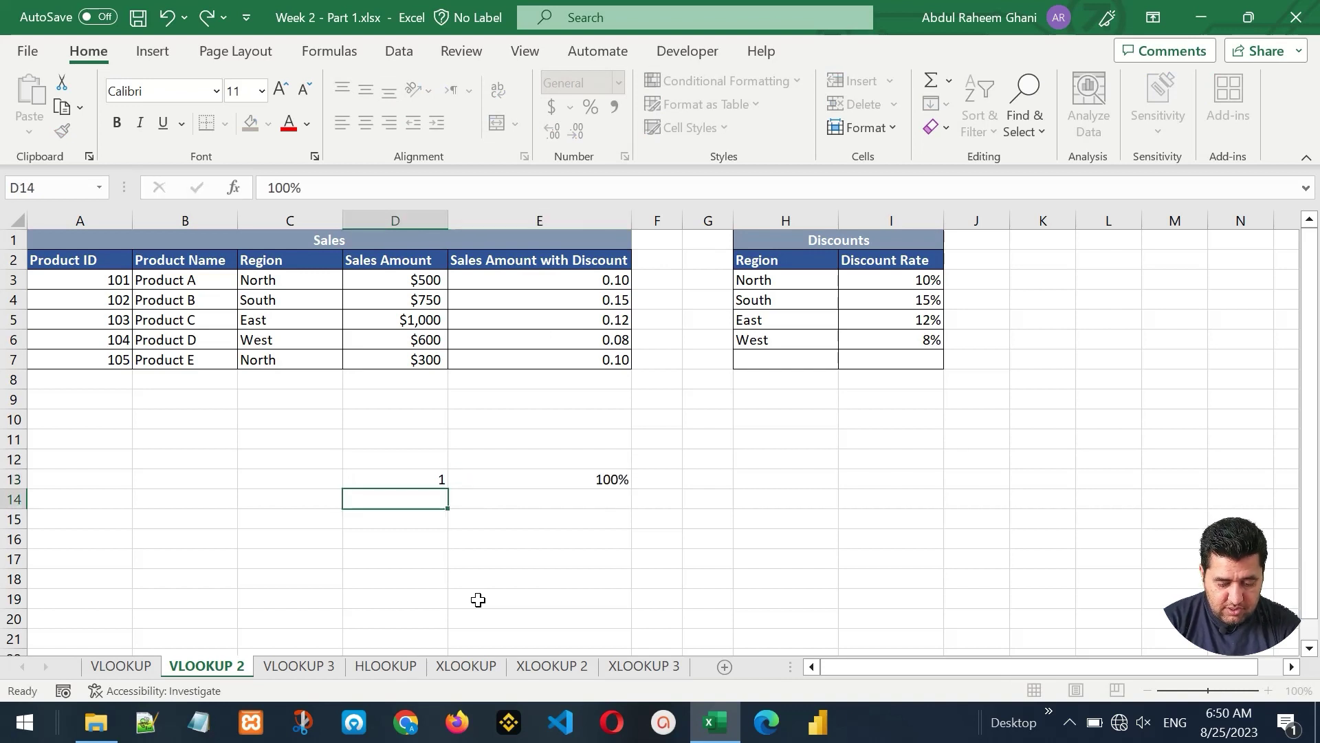
- Add a second example row with 0.1 in D14 and 10% in E14
{"action": "type", "text": "0.1"}
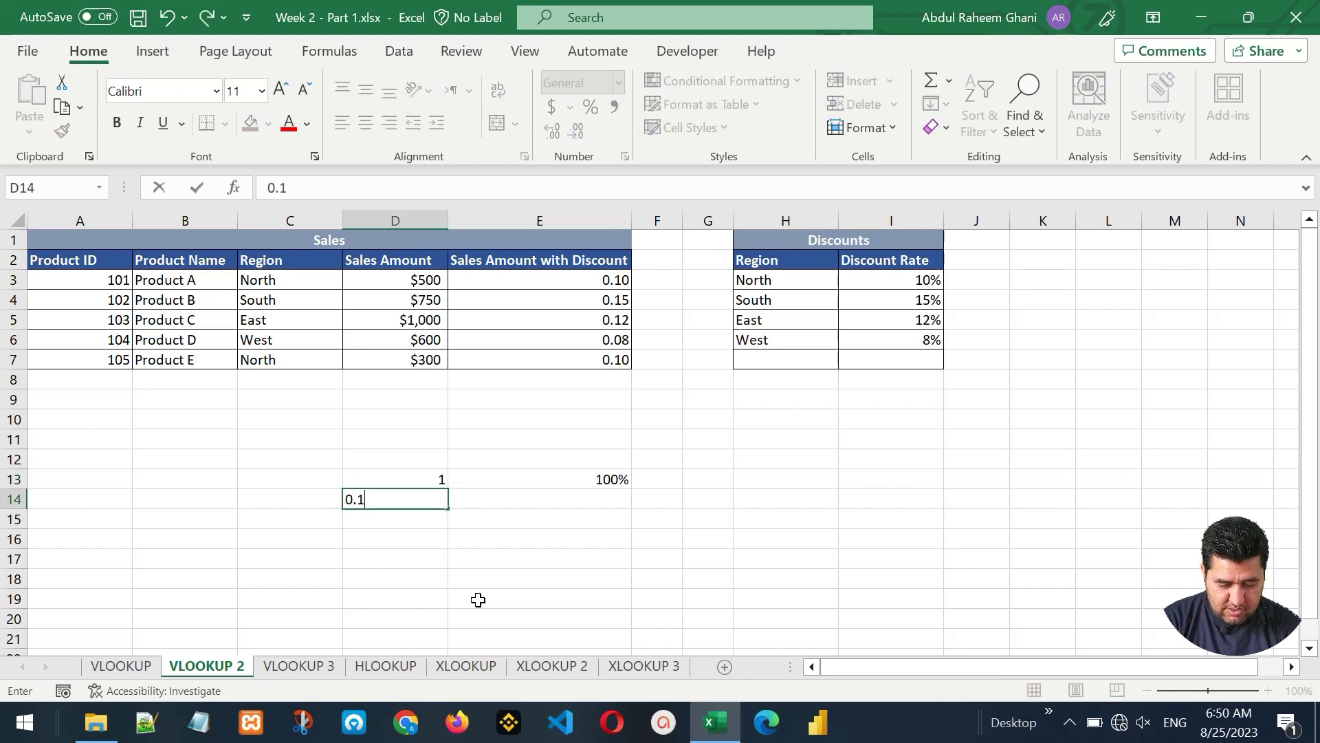
{"action": "key", "text": "Tab"}
{"action": "type", "text": "10"}
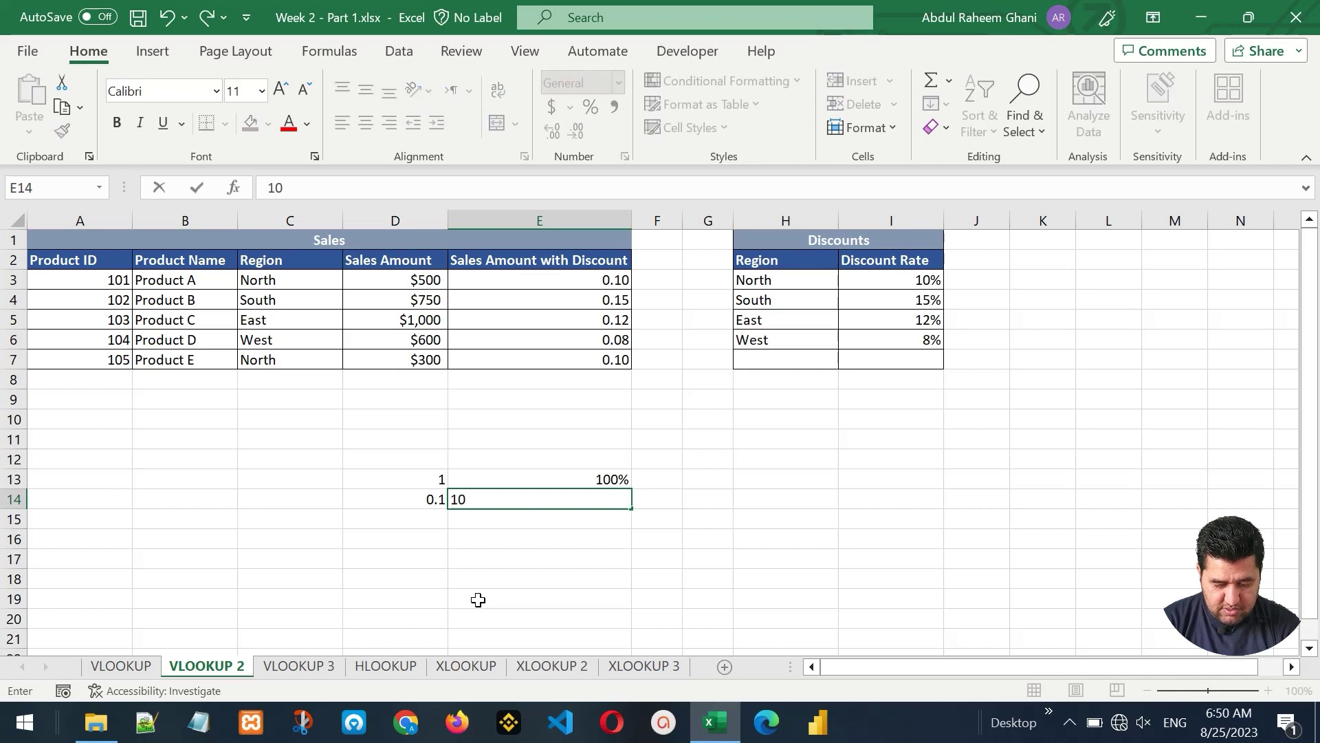
{"action": "type", "text": "%"}
{"action": "key", "text": "Return"}
- Add a third example row with 0.2 in D15 and 20% in E15
{"action": "type", "text": "0.2"}
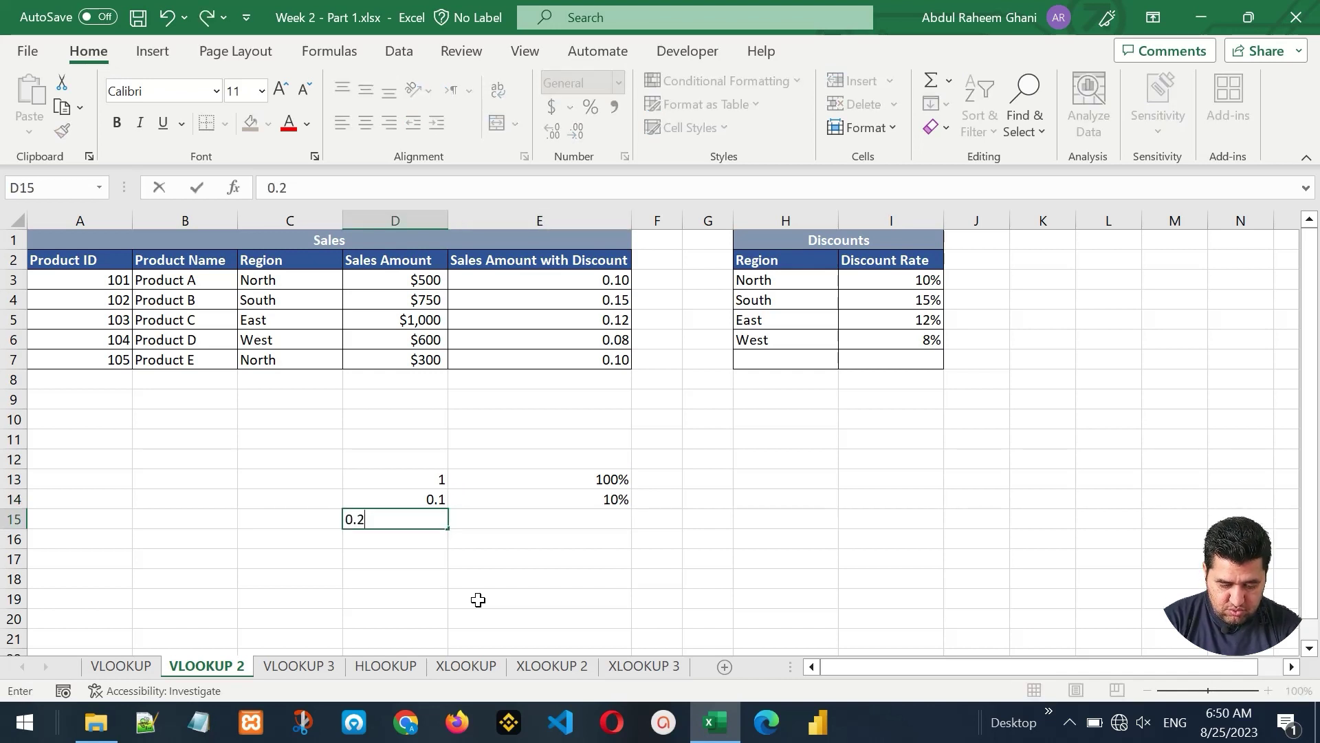
{"action": "key", "text": "Tab"}
{"action": "type", "text": "2"}
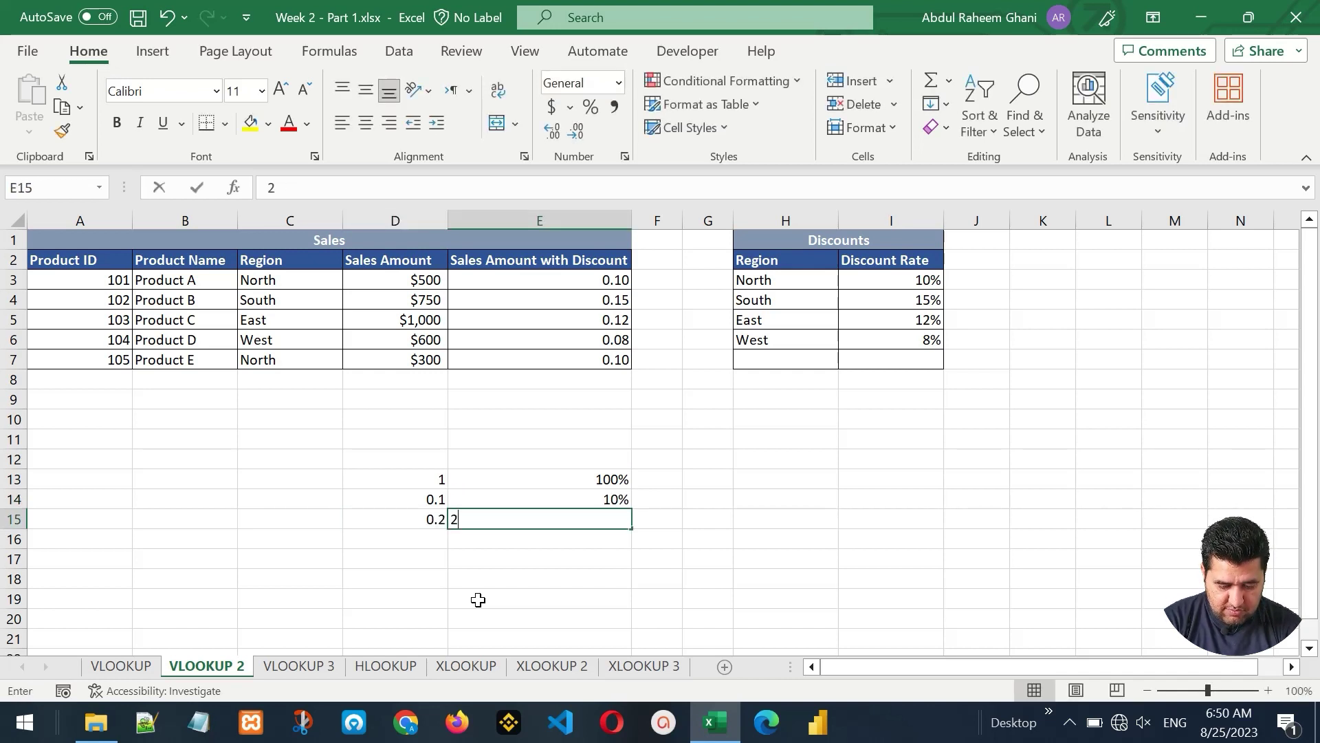
{"action": "type", "text": "0%"}
{"action": "key", "text": "Return"}
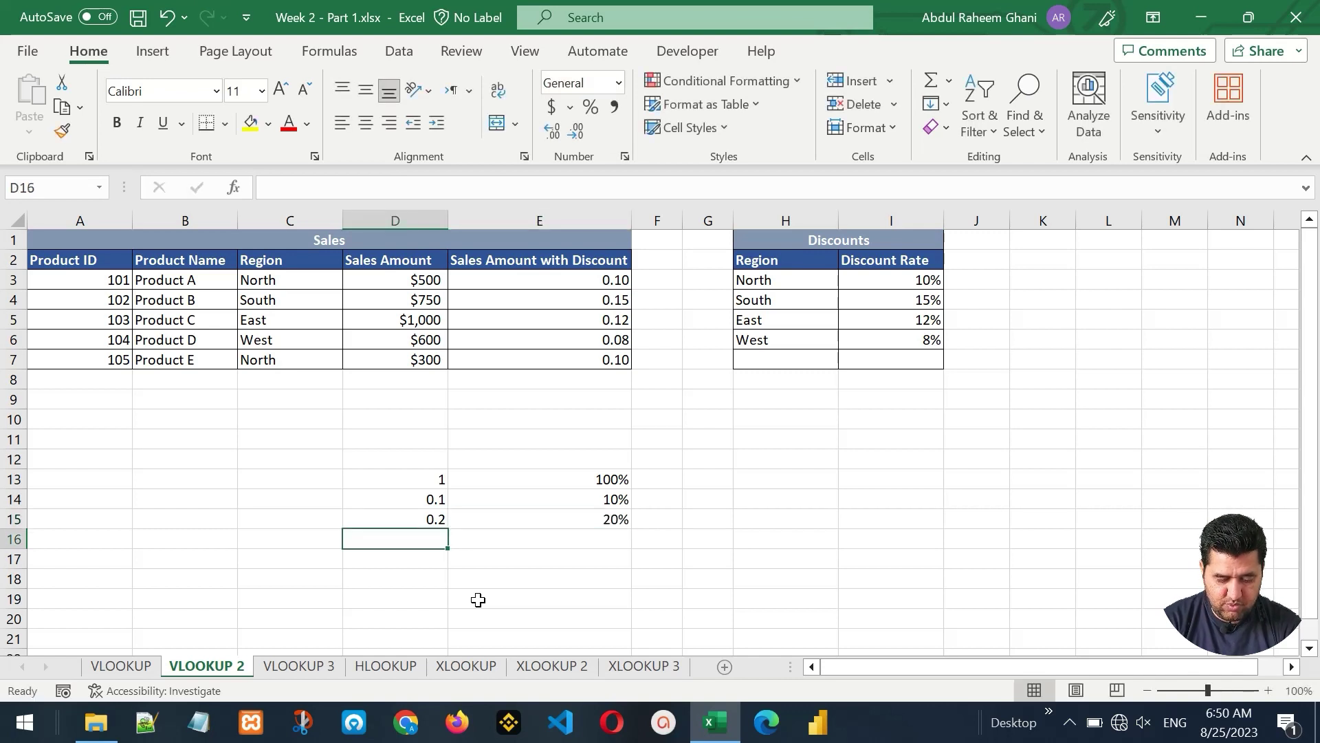
- Add a fourth example row with 0.9 in D16 and 90% in E16, and select the whole example D13:E16
{"action": "type", "text": "0.9"}
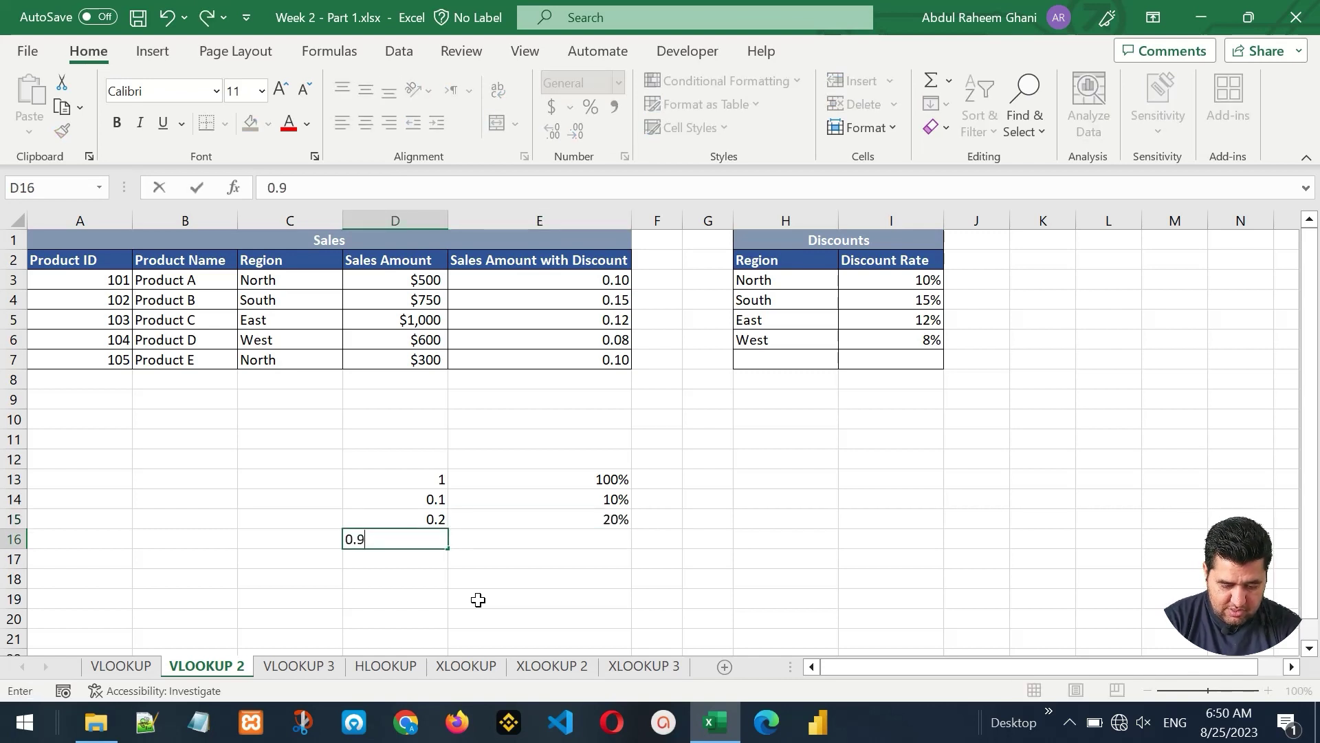
{"action": "key", "text": "Tab"}
{"action": "type", "text": "9"}
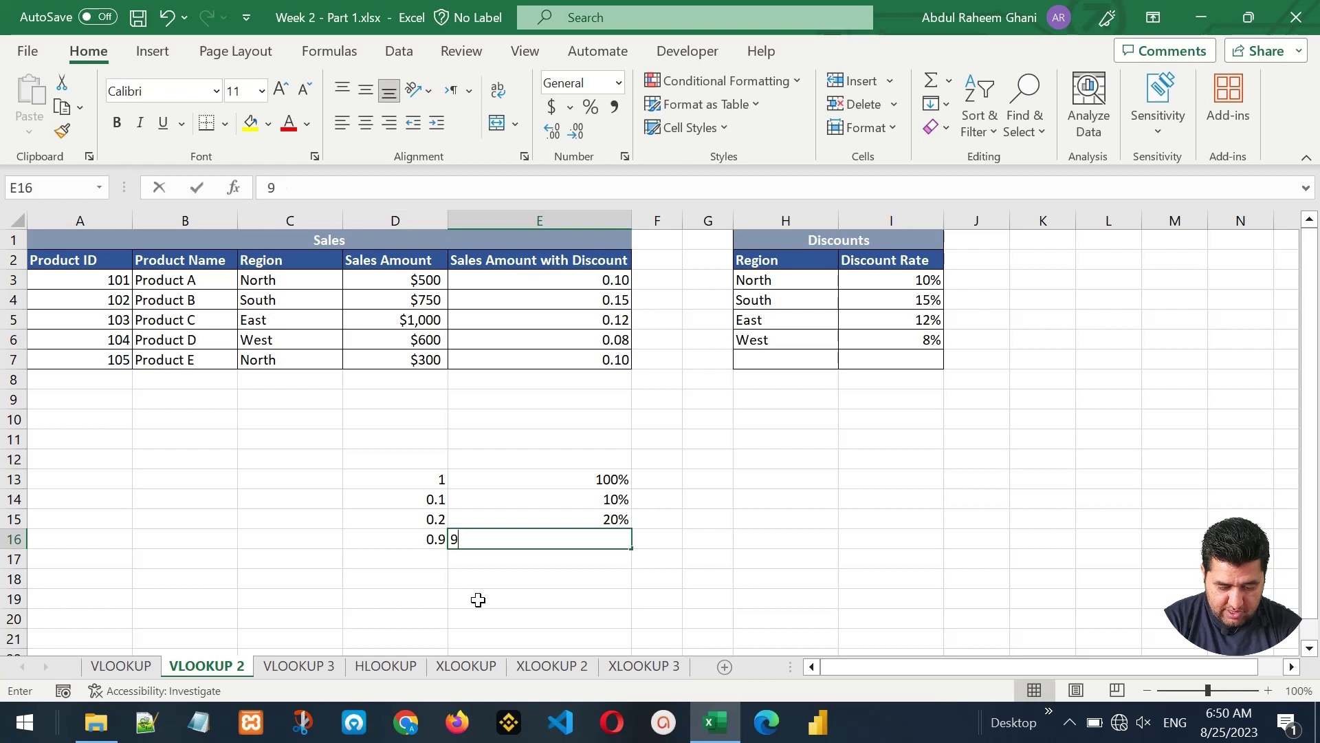
{"action": "type", "text": "0%"}
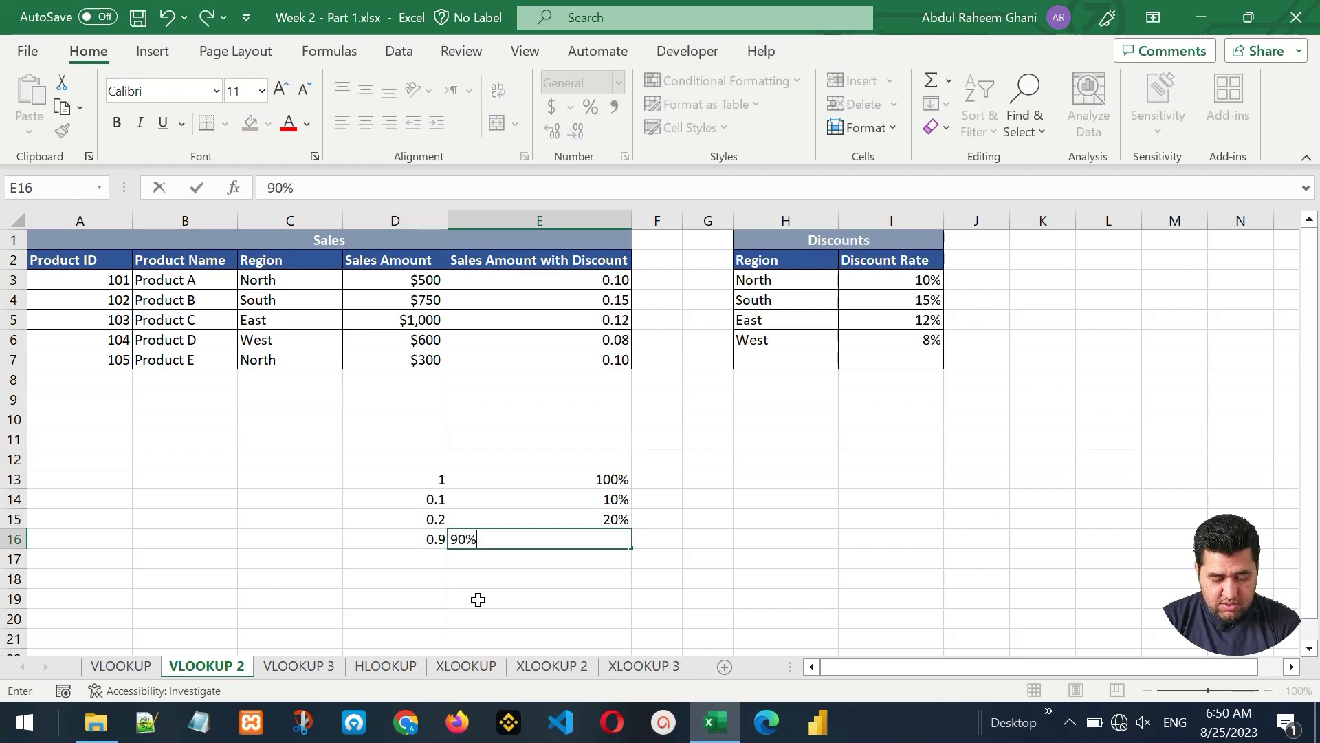
{"action": "left_click", "coordinate": [570, 577]}
{"action": "left_click_drag", "start_coordinate": [436, 484], "coordinate": [575, 537]}
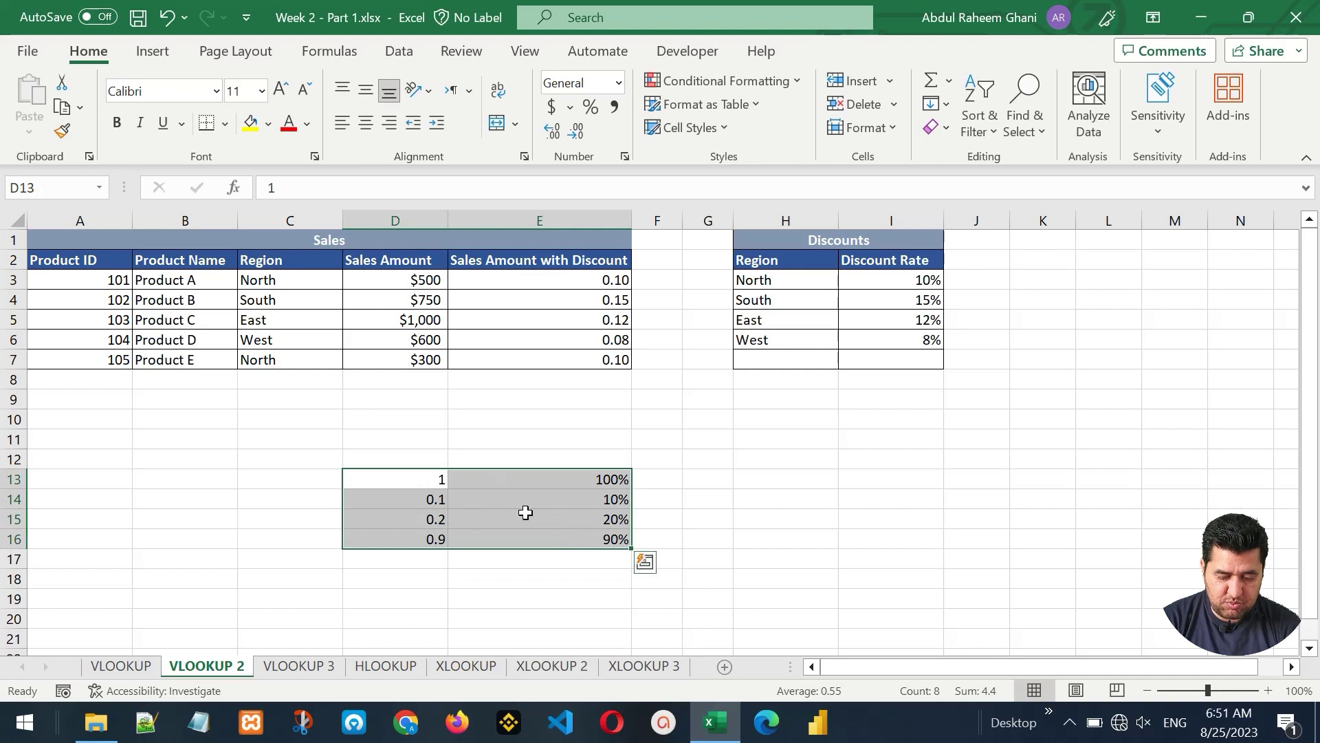
- Change the formula in E3 to =1 - (VLOOKUP(C3,$H$3:$I$6,2,FALSE)) to get the share left after the discount
{"action": "left_click", "coordinate": [577, 278]}
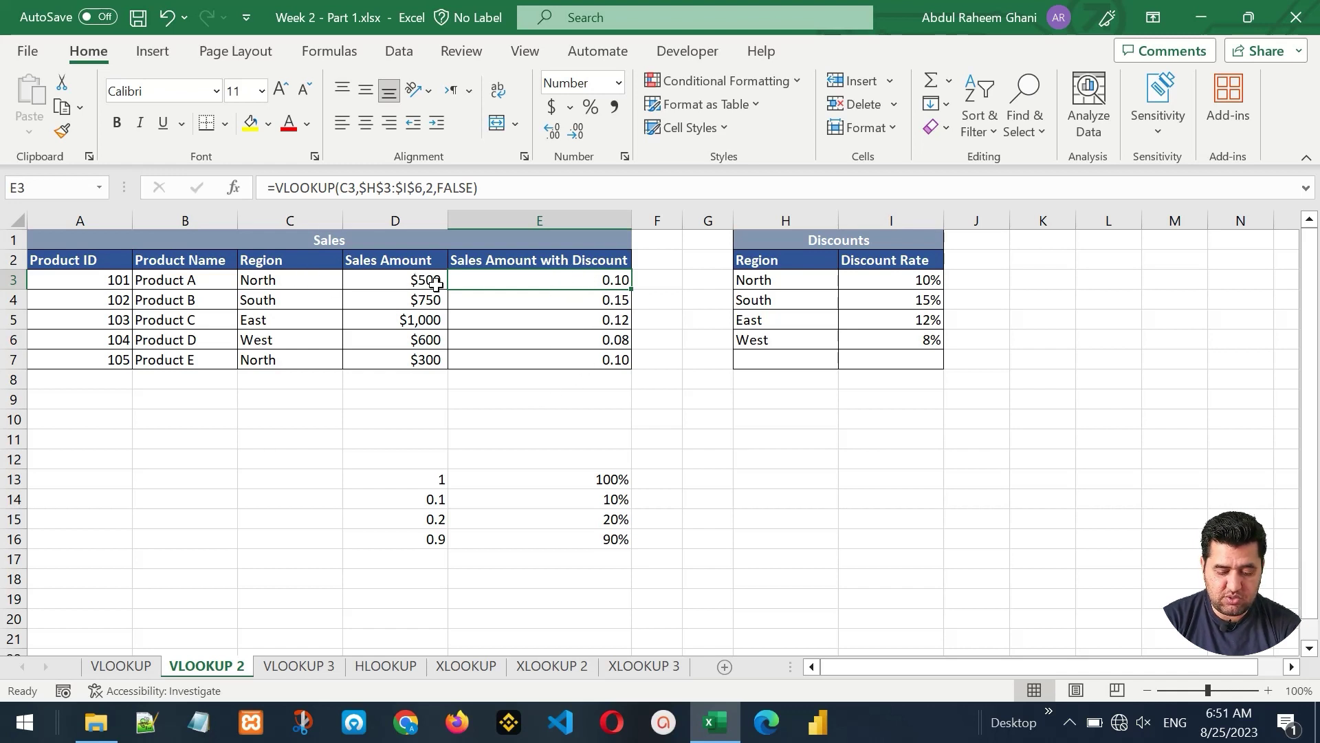
{"action": "double_click", "coordinate": [562, 283]}
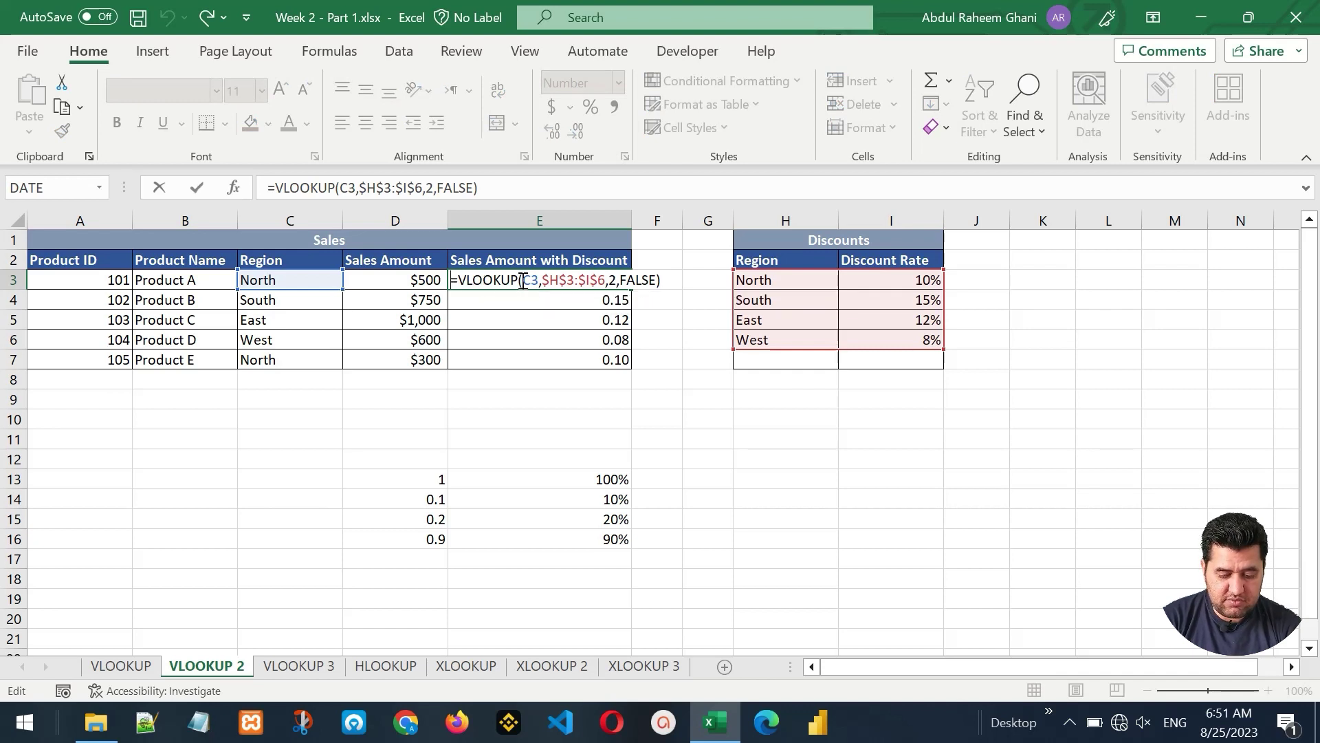
{"action": "key", "text": "Home"}
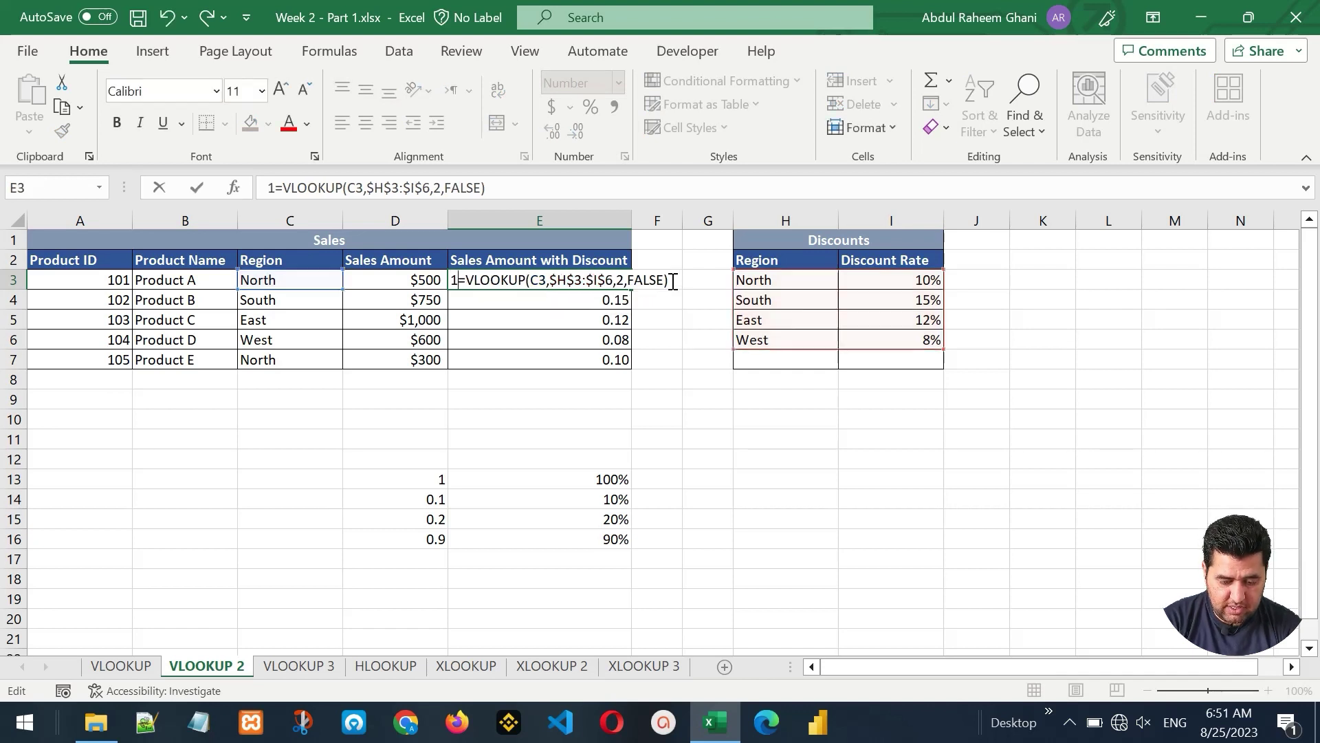
{"action": "type", "text": "1 - "}
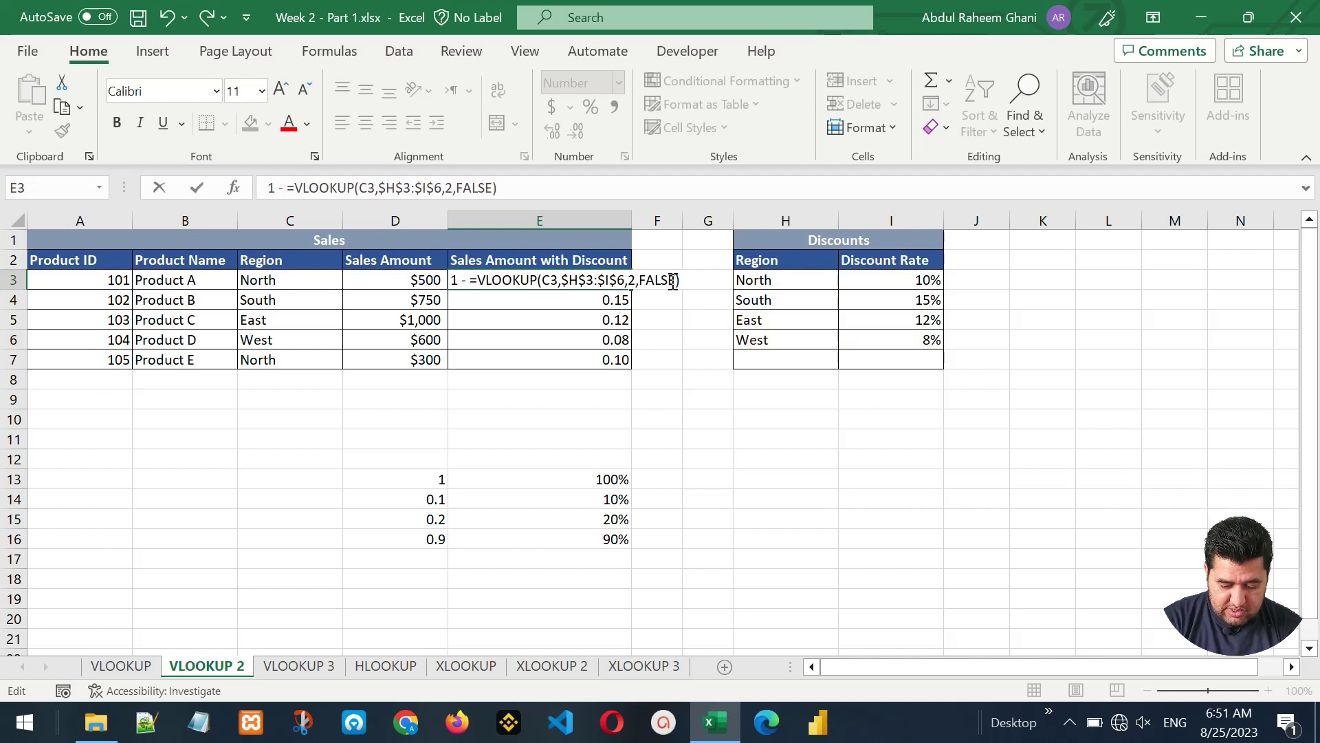
{"action": "type", "text": "("}
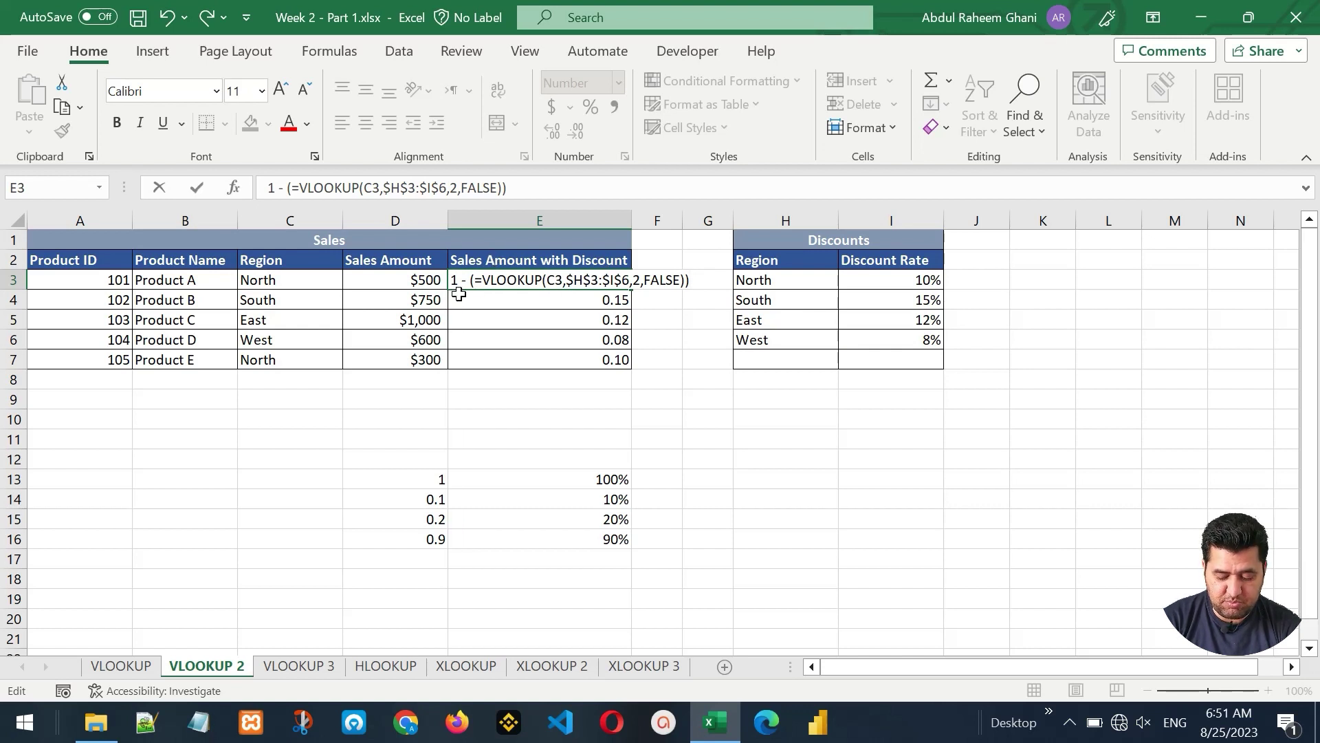
{"action": "key", "text": "Delete"}
{"action": "key", "text": "Home"}
{"action": "type", "text": "="}
{"action": "key", "text": "ctrl+Return"}
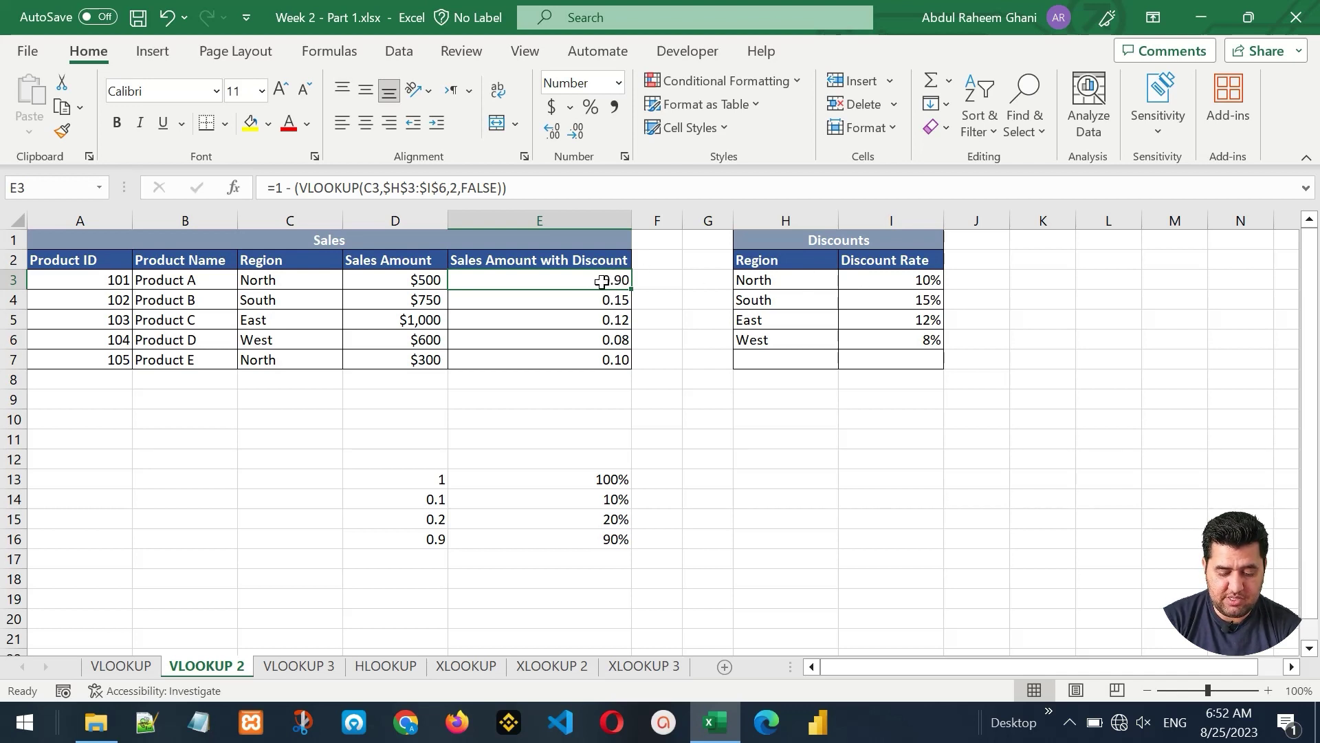
- Fill the E3 formula down to E7 and review the filled cells
{"action": "left_click_drag", "start_coordinate": [631, 289], "coordinate": [633, 369]}
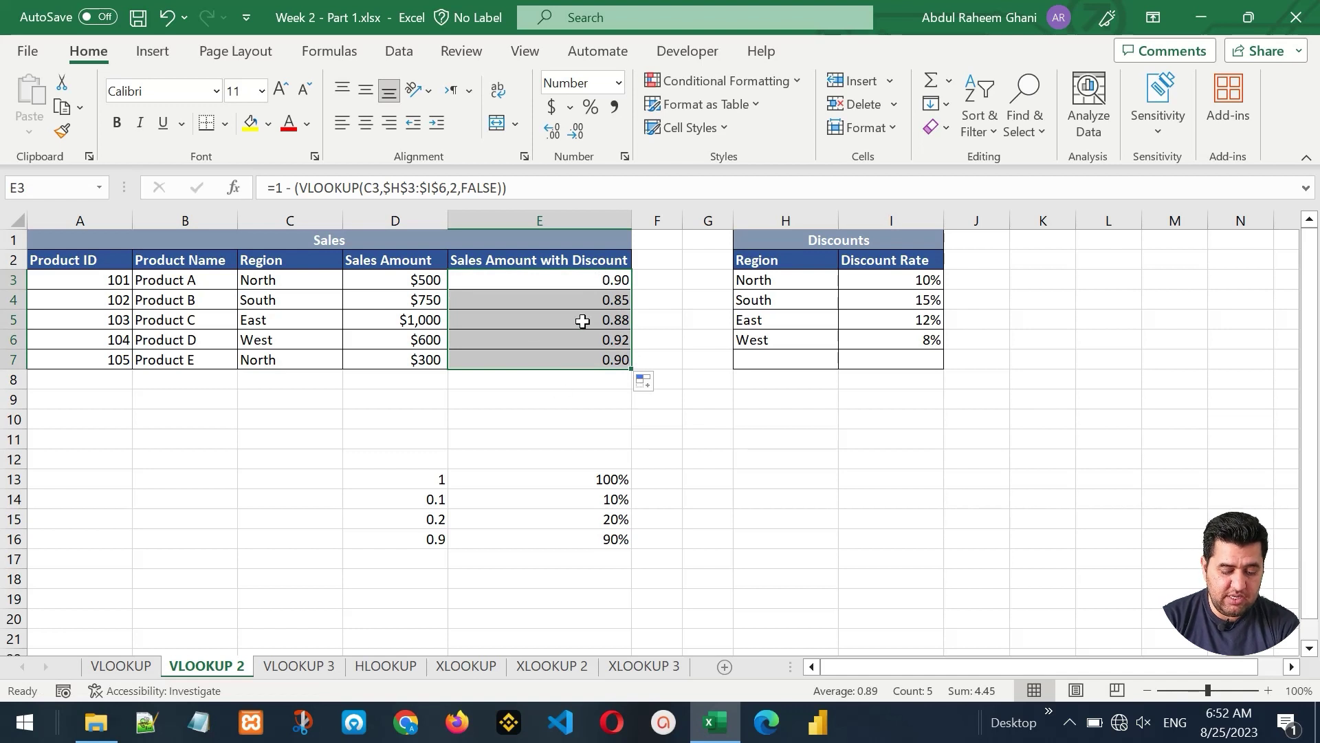
{"action": "left_click", "coordinate": [592, 282]}
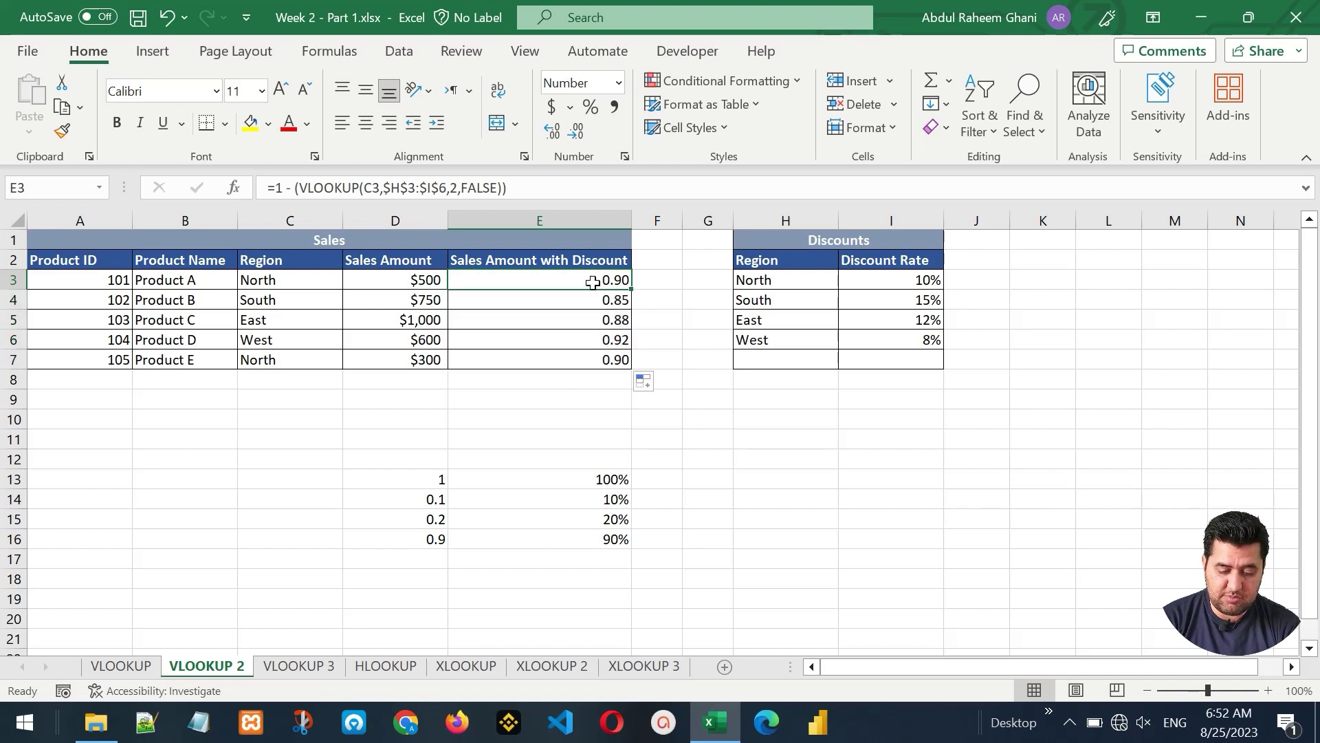
{"action": "left_click", "coordinate": [515, 298]}
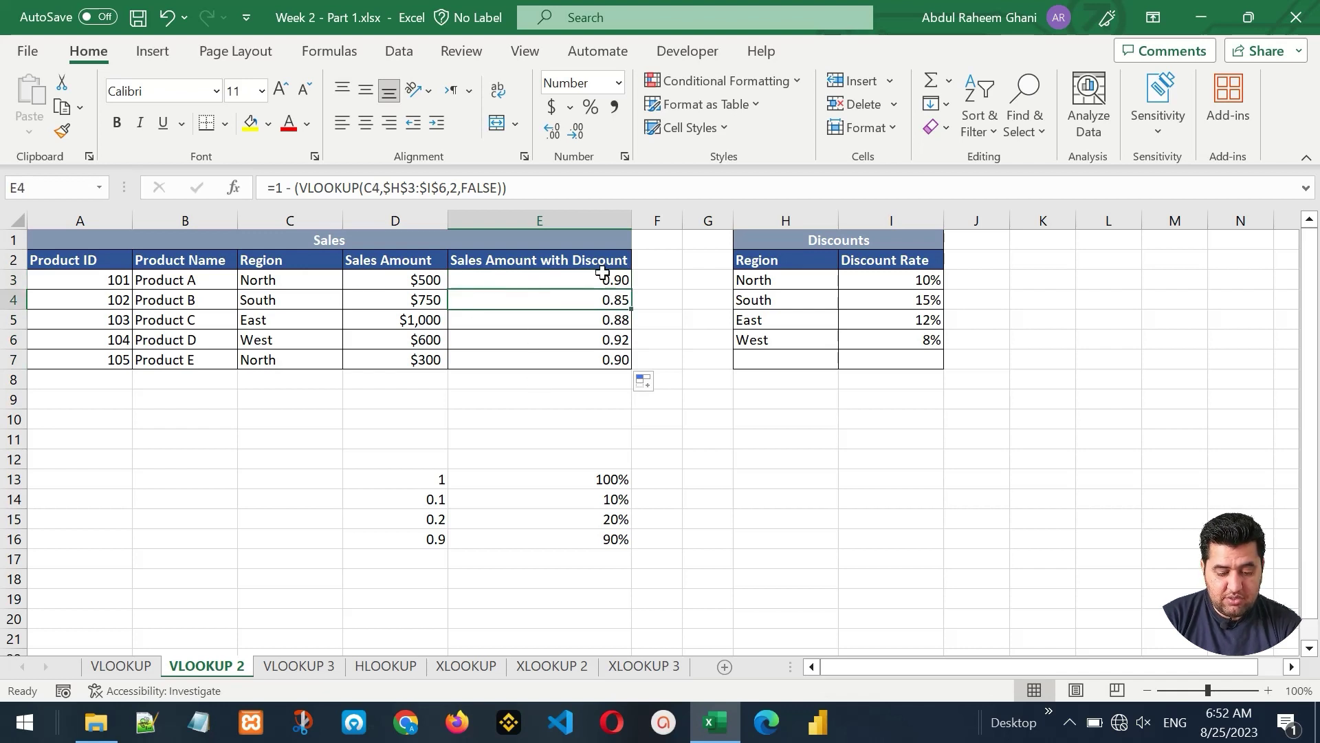
{"action": "left_click_drag", "start_coordinate": [595, 279], "coordinate": [588, 362]}
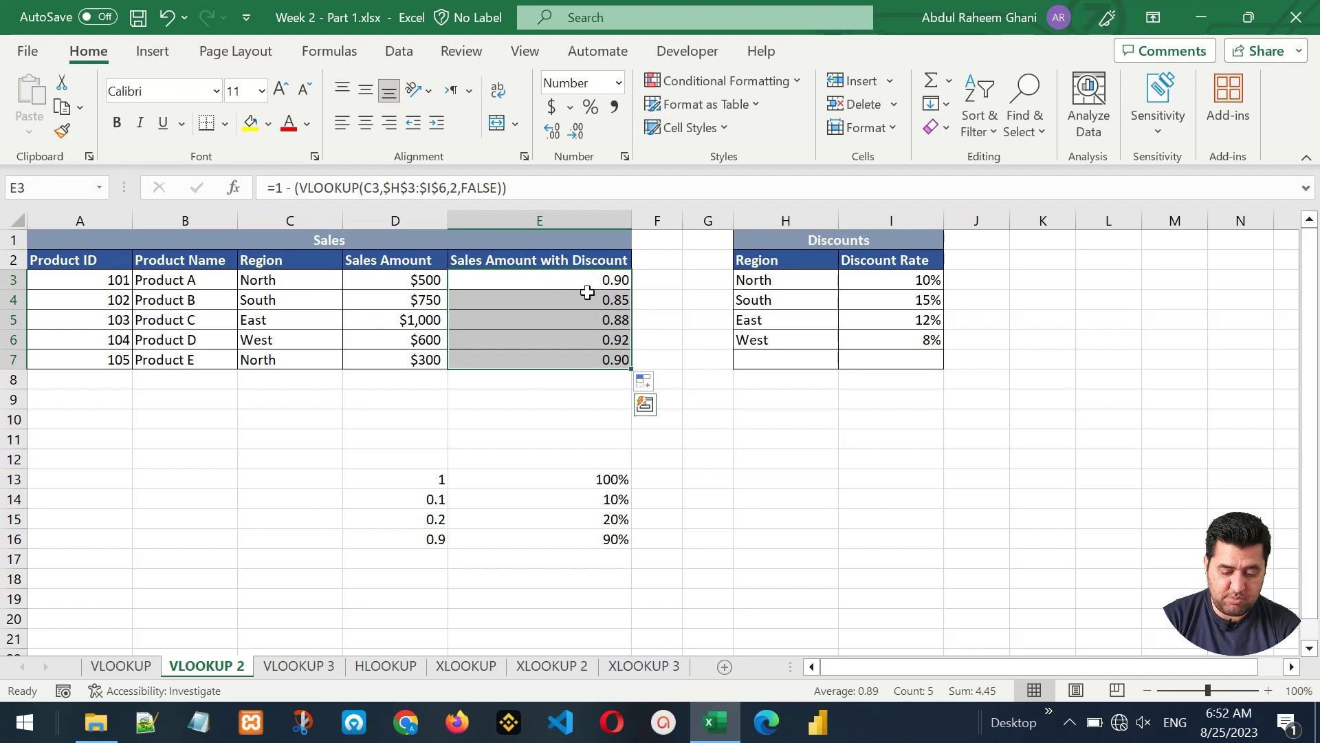
- Extend the formula in E3 to multiply by the sales amount: =(1 - (VLOOKUP(C3,$H$3:$I$6,2,FALSE)))*D3
{"action": "left_click", "coordinate": [537, 280]}
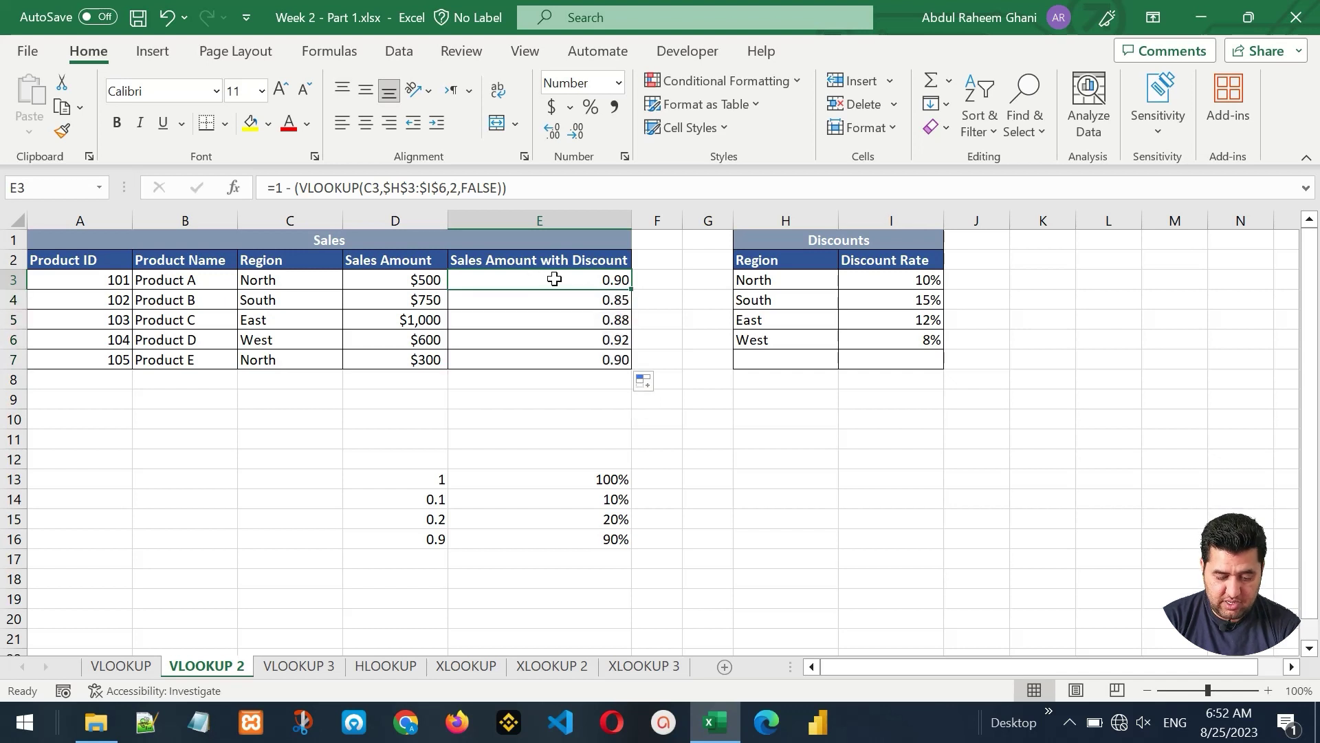
{"action": "double_click", "coordinate": [554, 280]}
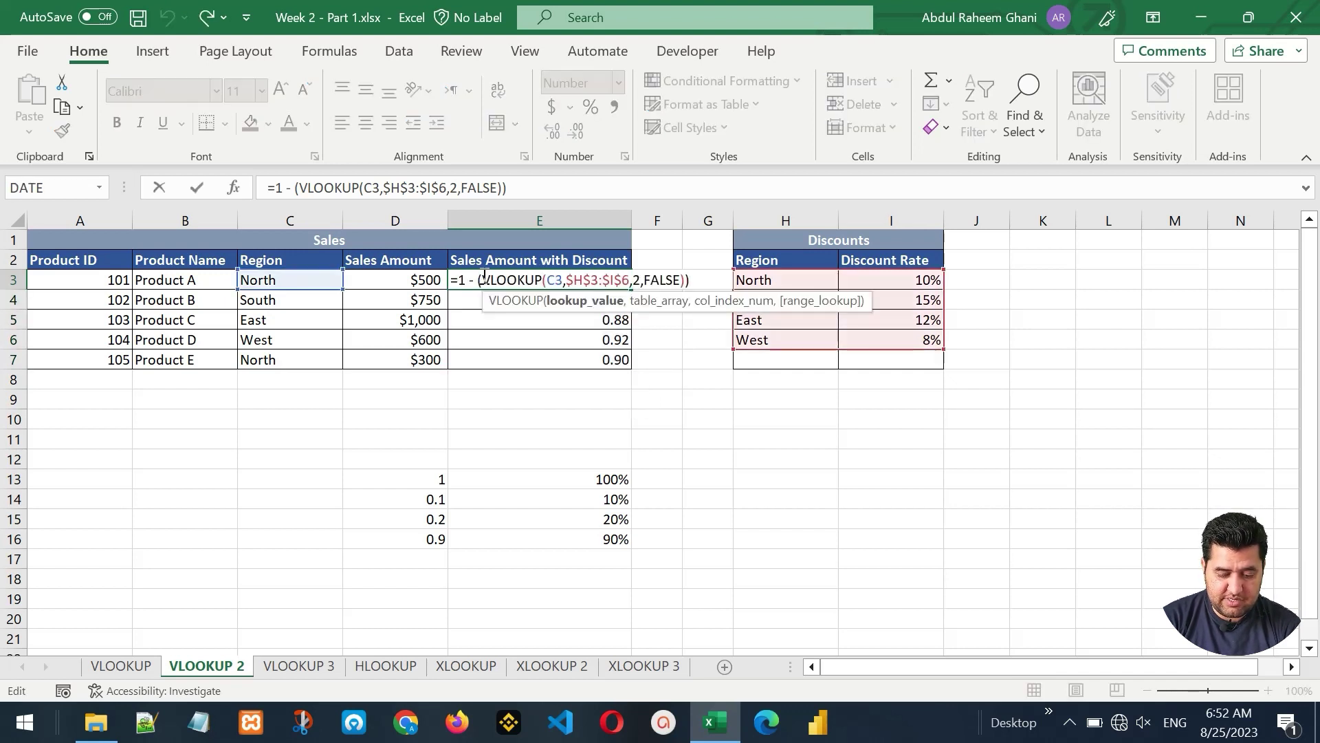
{"action": "left_click", "coordinate": [461, 280]}
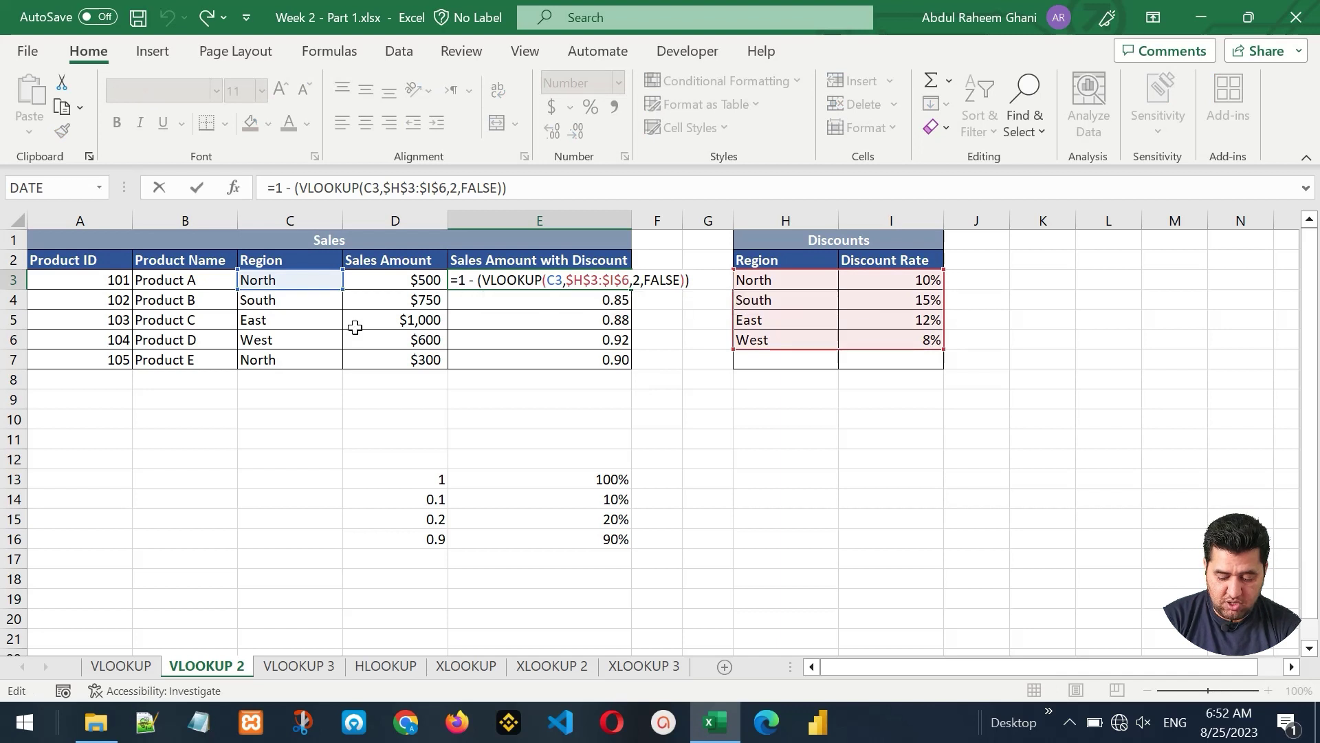
{"action": "type", "text": "("}
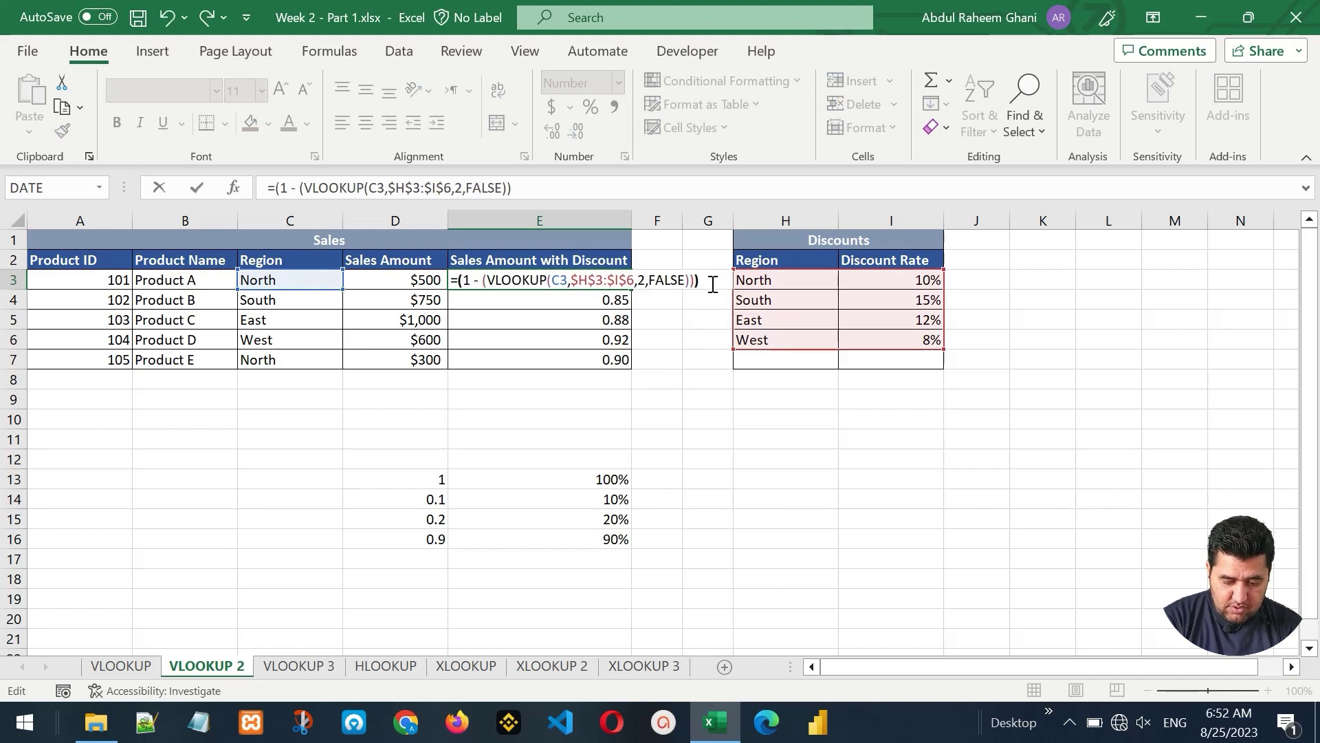
{"action": "type", "text": ")"}
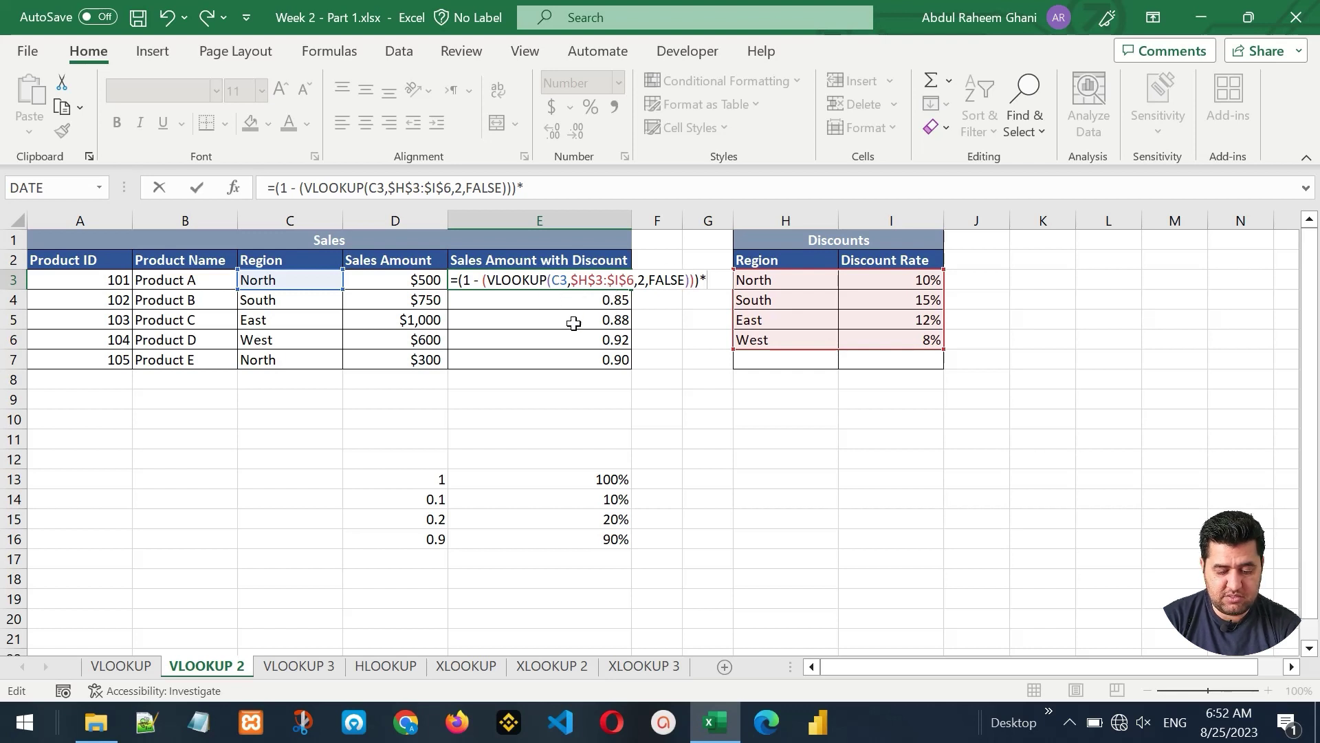
{"action": "left_click", "coordinate": [401, 282]}
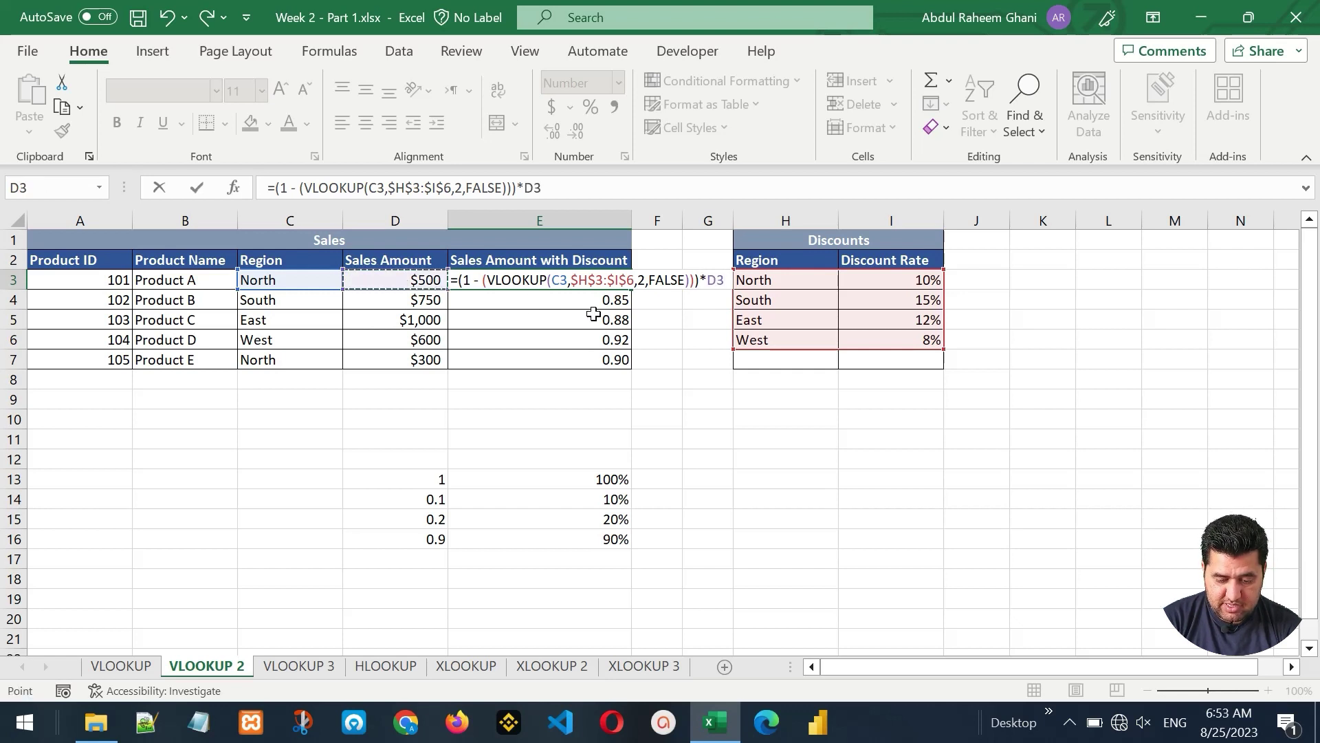
{"action": "key", "text": "Return"}
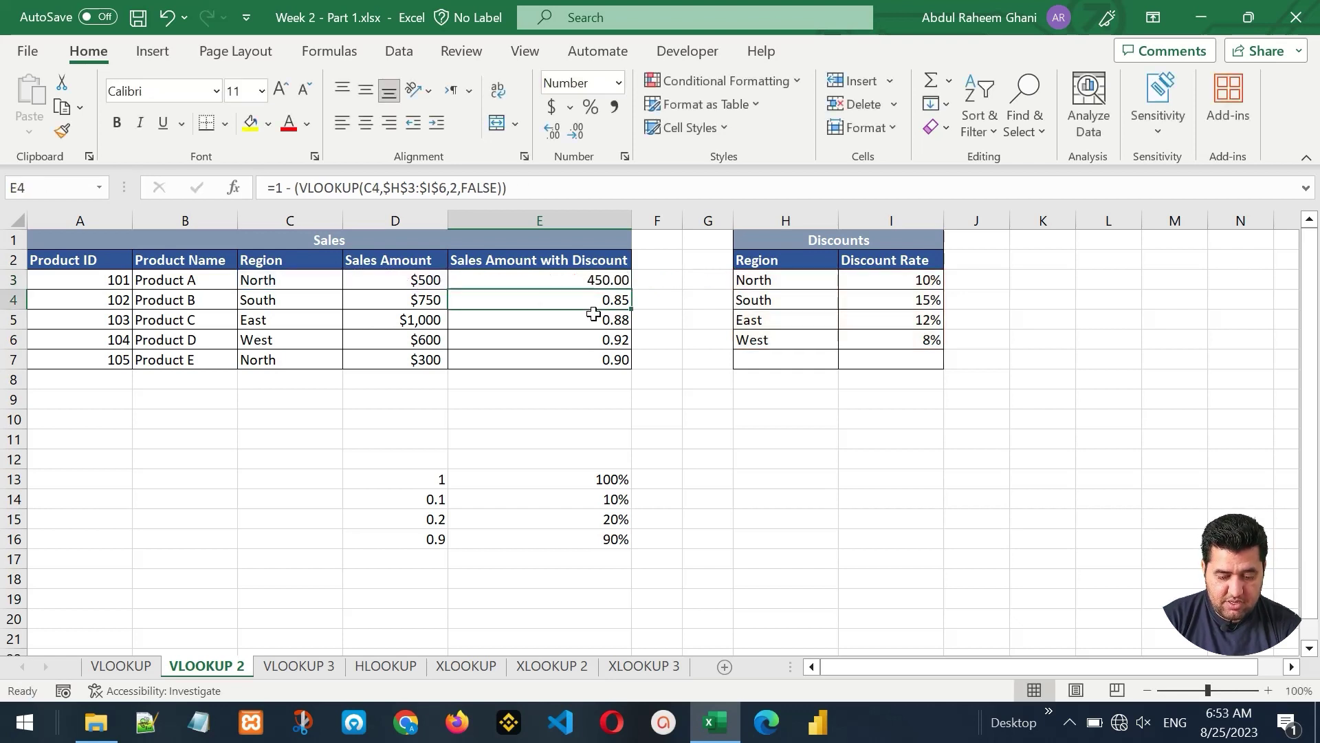
{"action": "key", "text": "Up"}
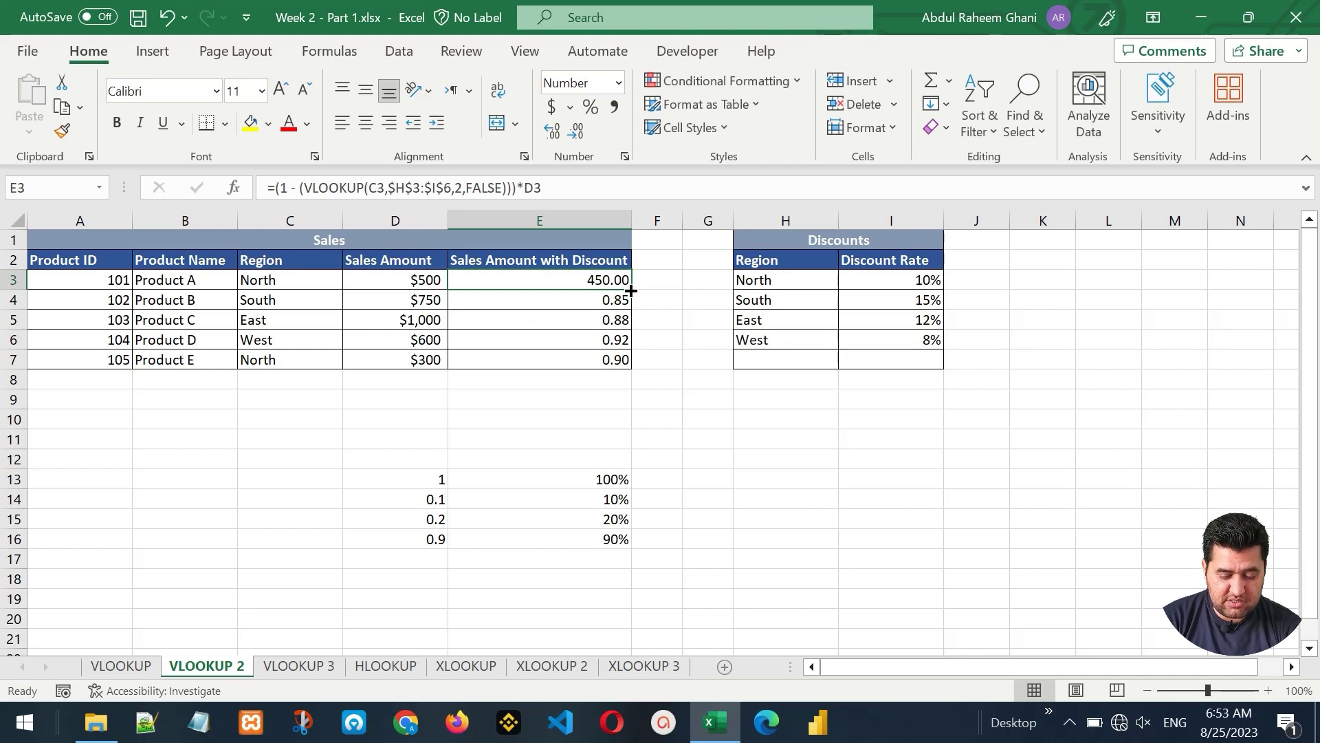
- Fill the discounted sales formula from E3 down to E7 and check the copied formula in E5
{"action": "left_click_drag", "start_coordinate": [630, 291], "coordinate": [629, 366]}
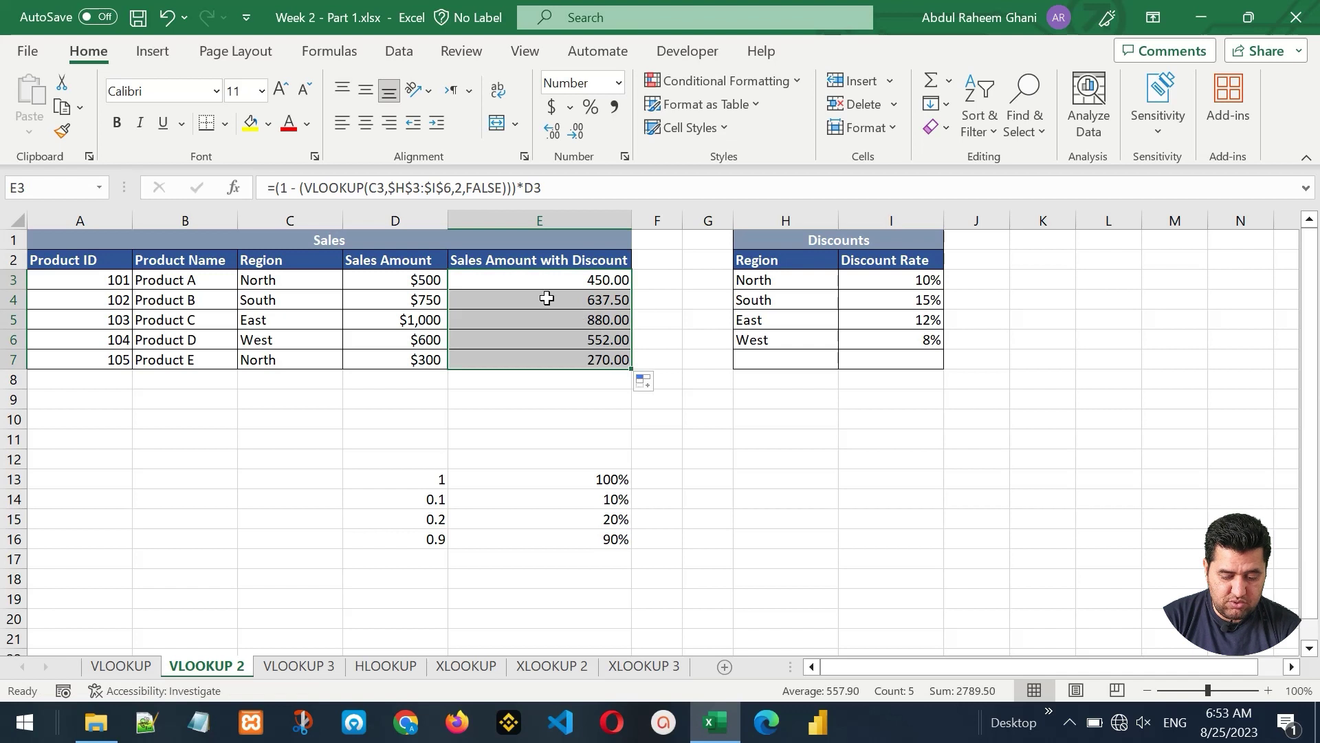
{"action": "left_click", "coordinate": [529, 281]}
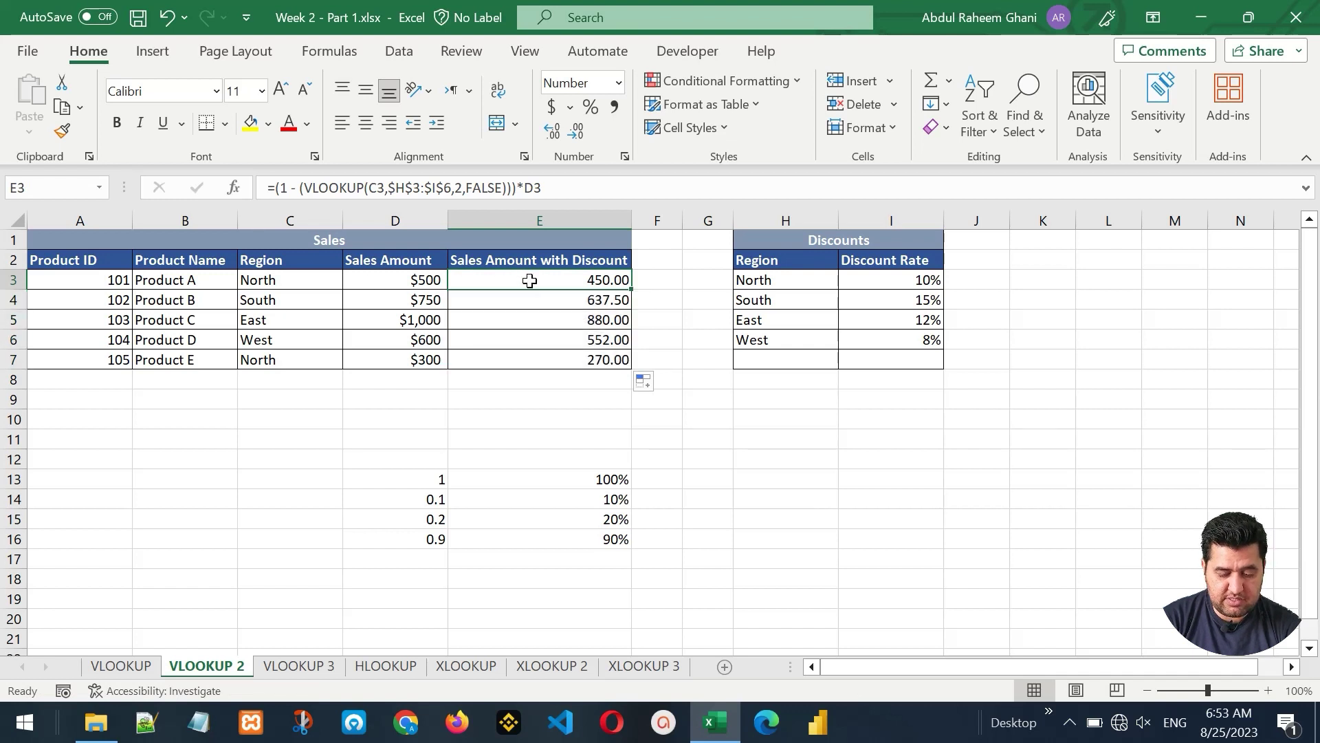
{"action": "left_click", "coordinate": [580, 317]}
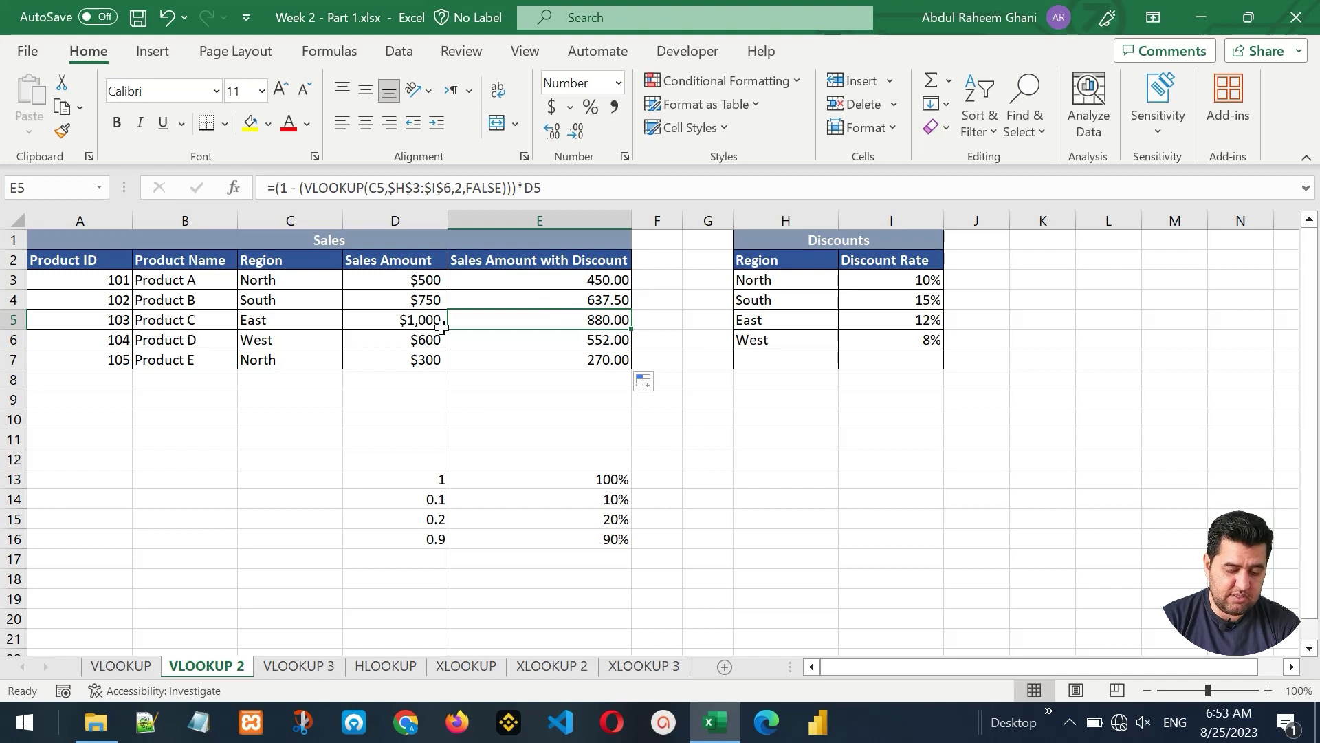
- Switch to the VLOOKUP 3 sheet and look over the Sales table's Name column and the Name and Commission cells in Q1:R2
{"action": "key", "text": "ctrl+Page_Down"}
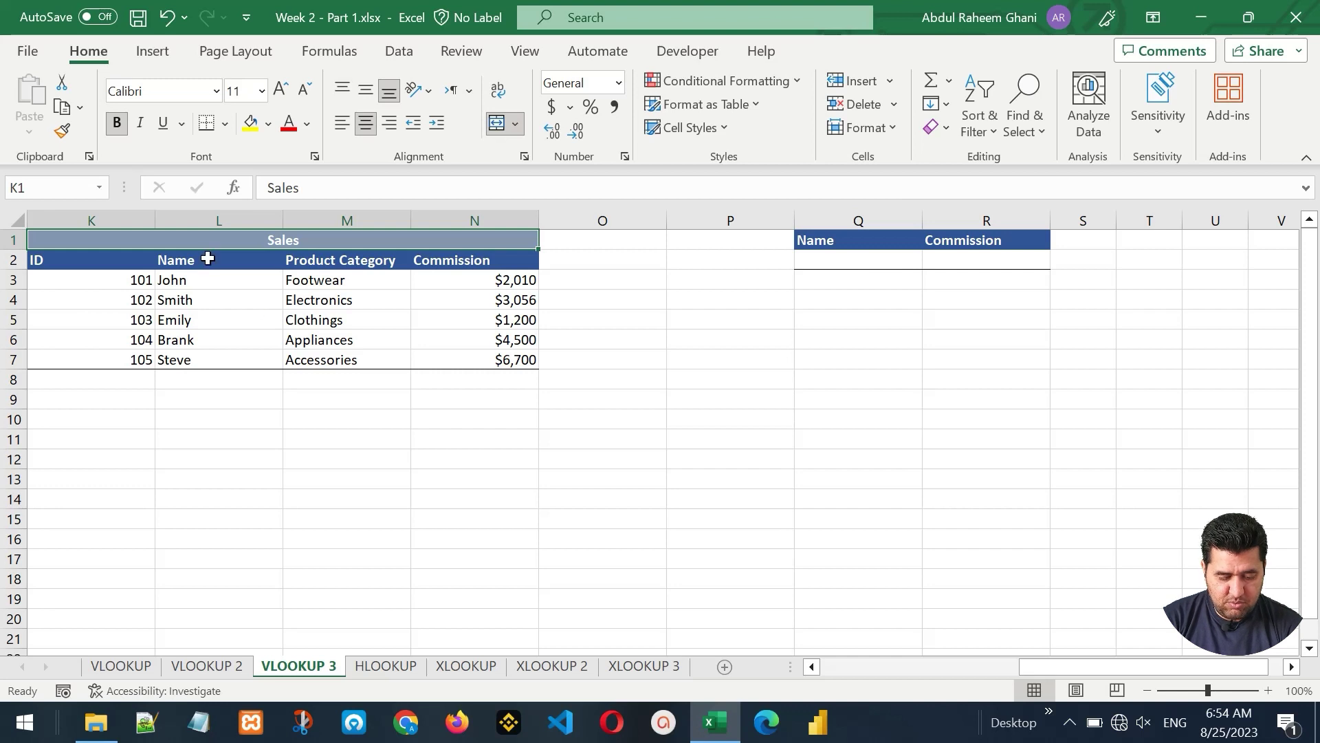
{"action": "left_click_drag", "start_coordinate": [205, 239], "coordinate": [209, 360]}
{"action": "left_click_drag", "start_coordinate": [870, 240], "coordinate": [950, 260]}
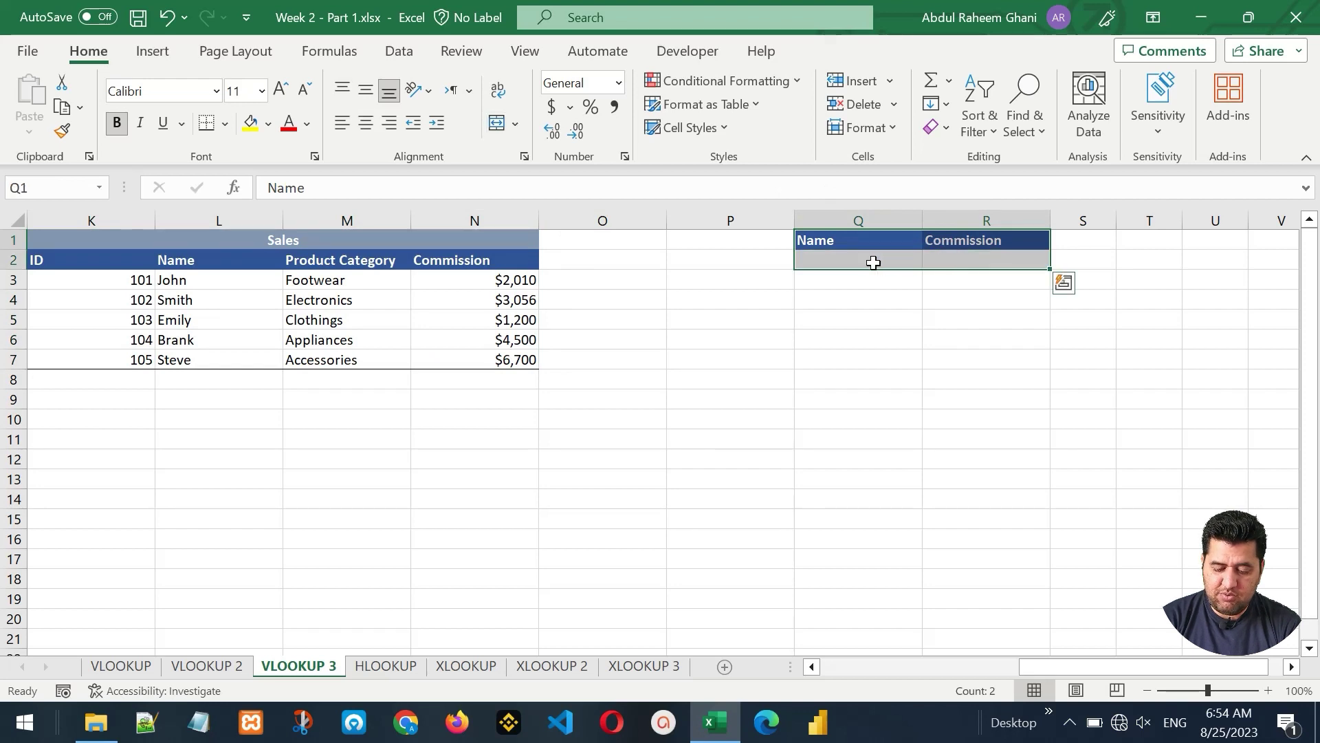
{"action": "left_click", "coordinate": [873, 262]}
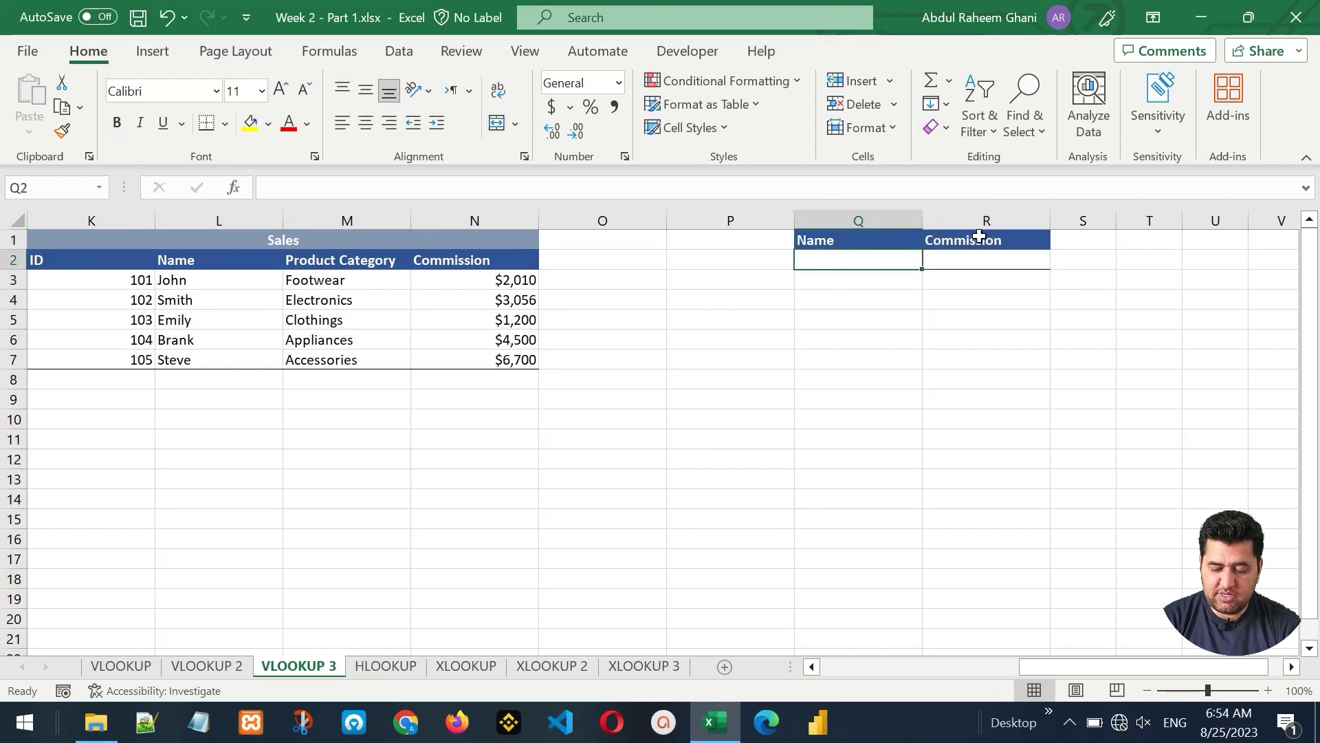
- Enter =VLOOKUP(Q2,K3:N7,4,FALSE) in R2 to look up the commission for the name in Q2
{"action": "left_click", "coordinate": [982, 258]}
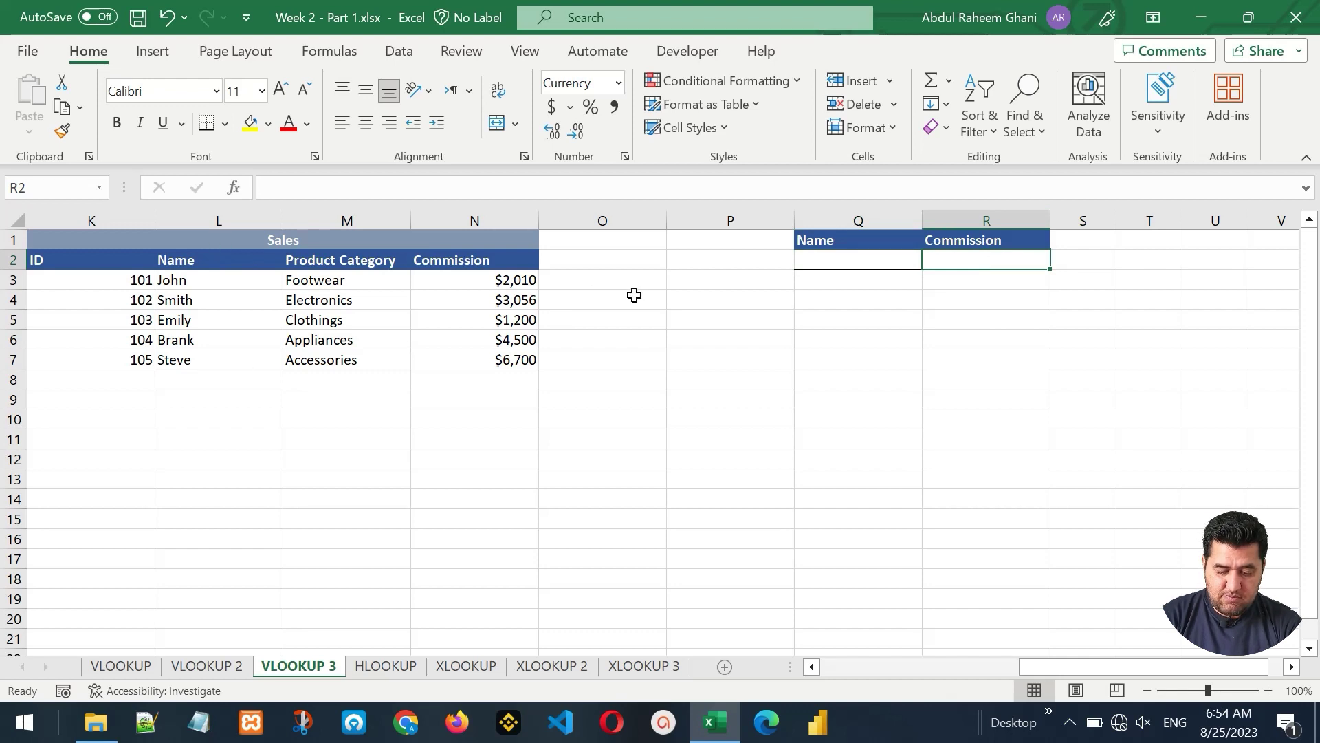
{"action": "type", "text": "=vlo"}
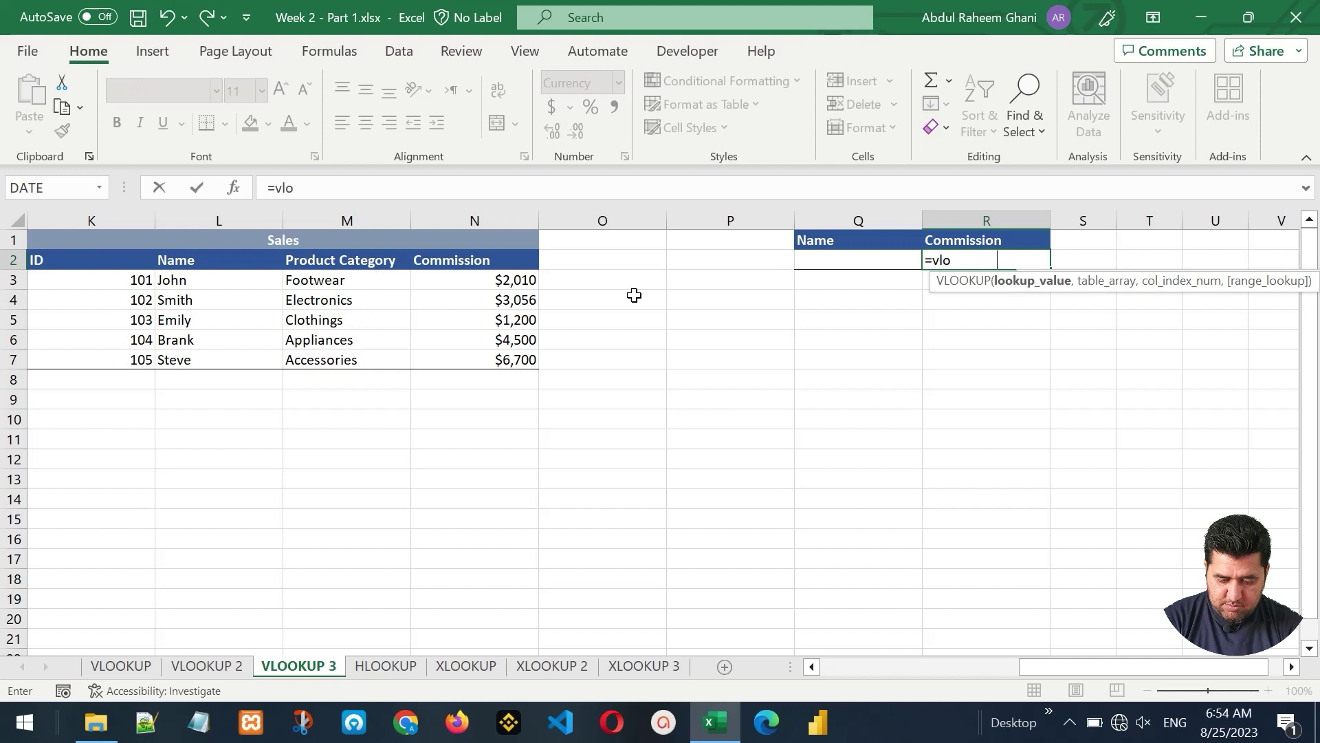
{"action": "key", "text": "Tab"}
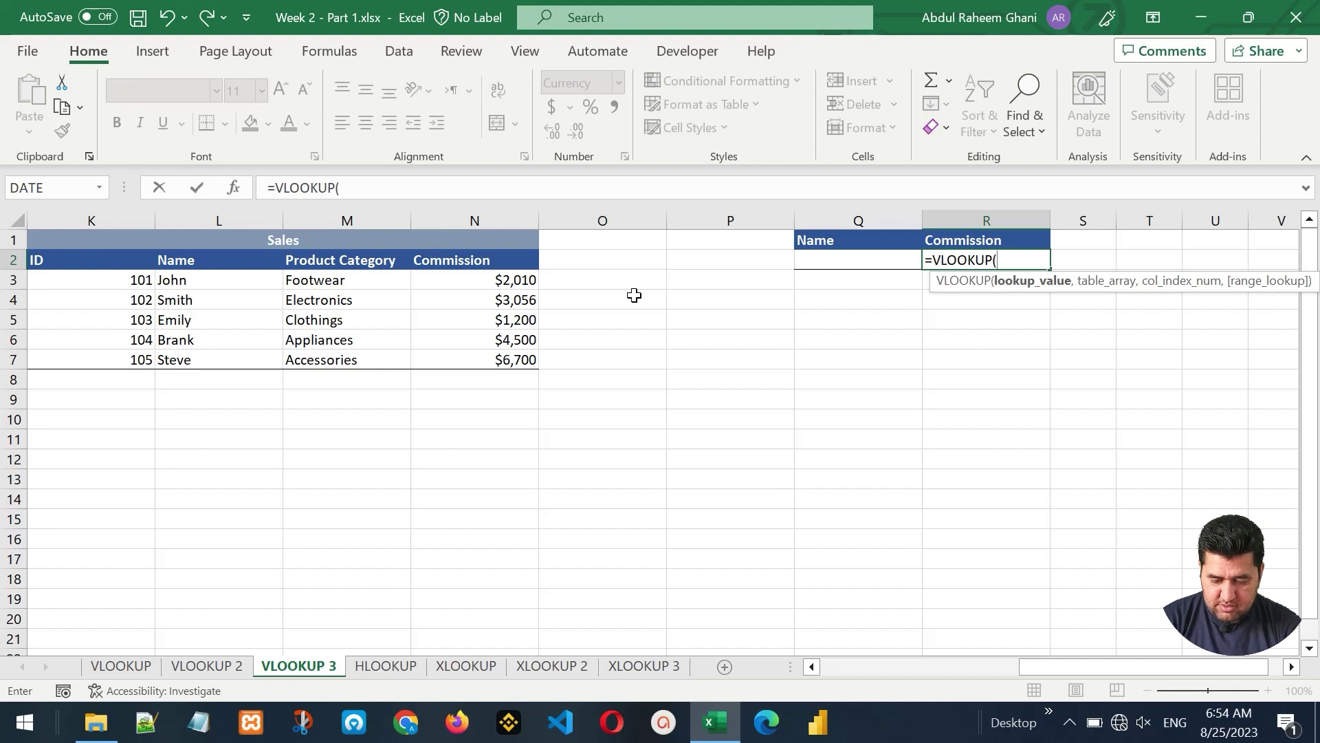
{"action": "left_click", "coordinate": [887, 262]}
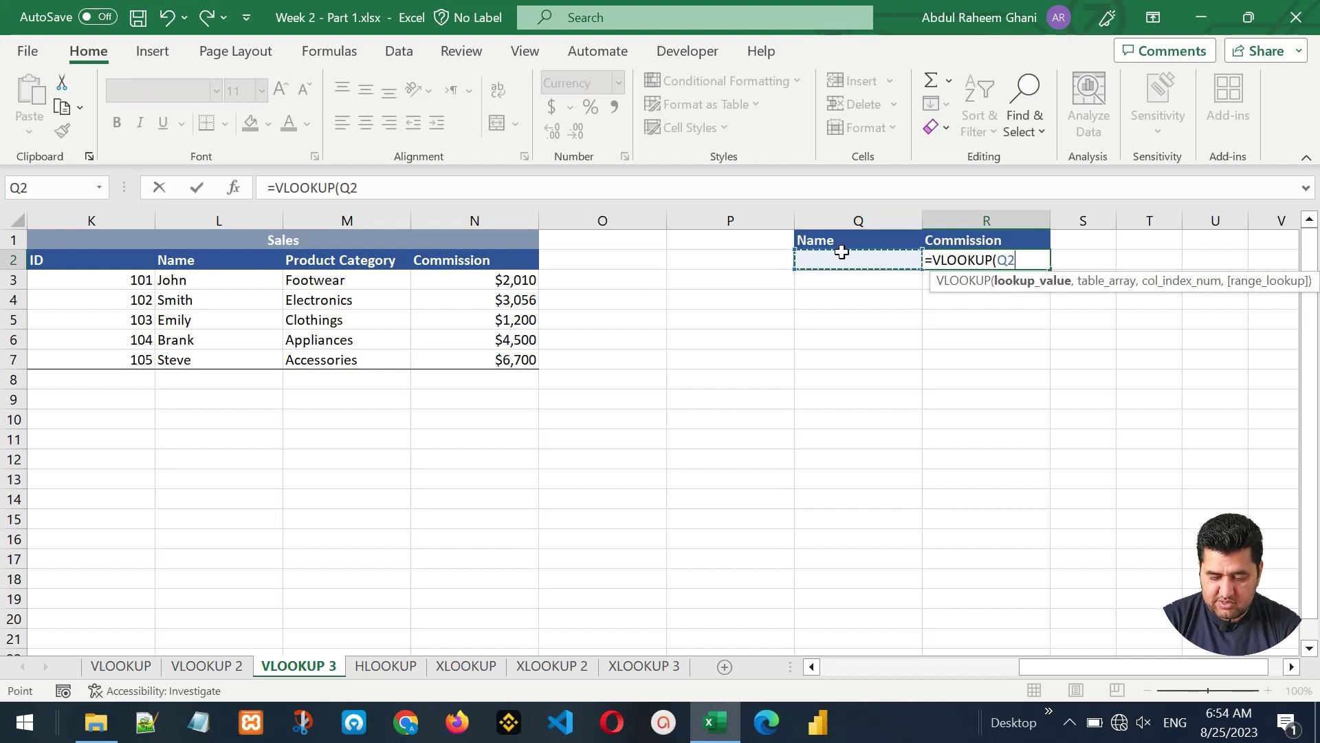
{"action": "type", "text": ","}
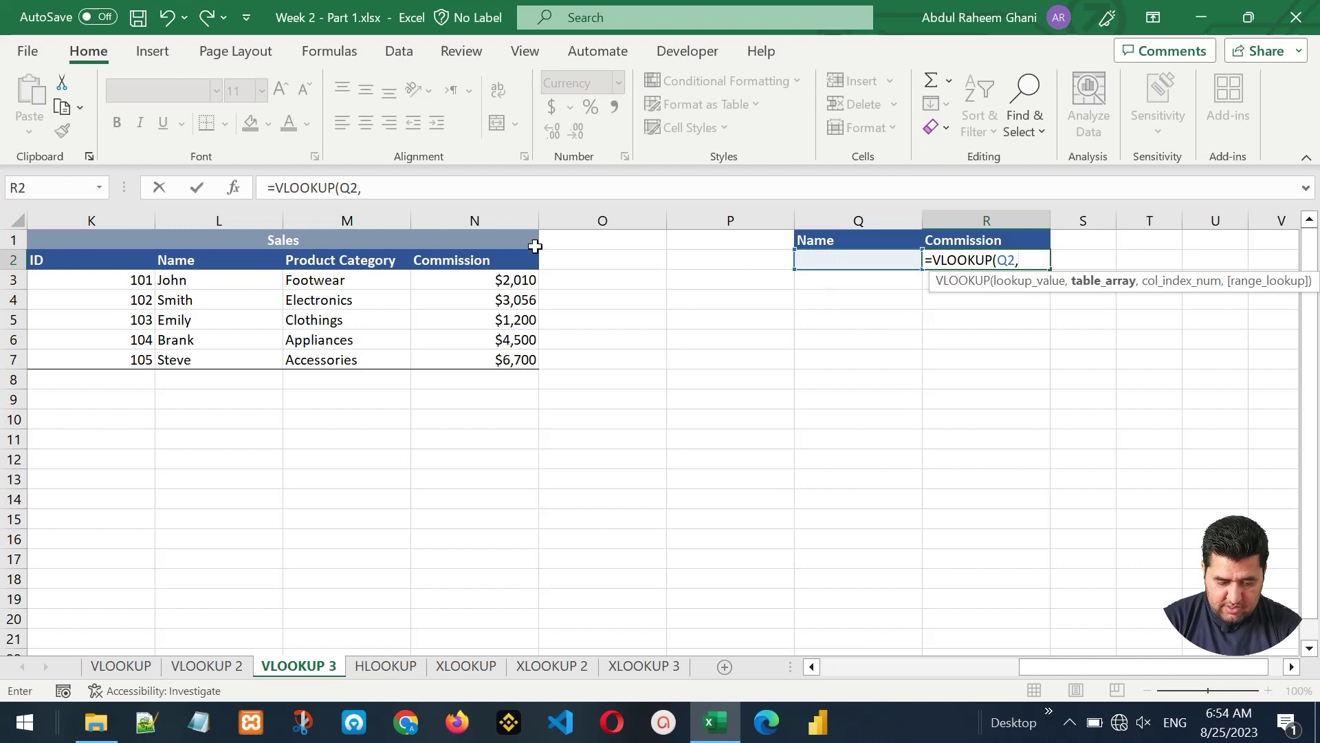
{"action": "left_click_drag", "start_coordinate": [109, 280], "coordinate": [491, 355]}
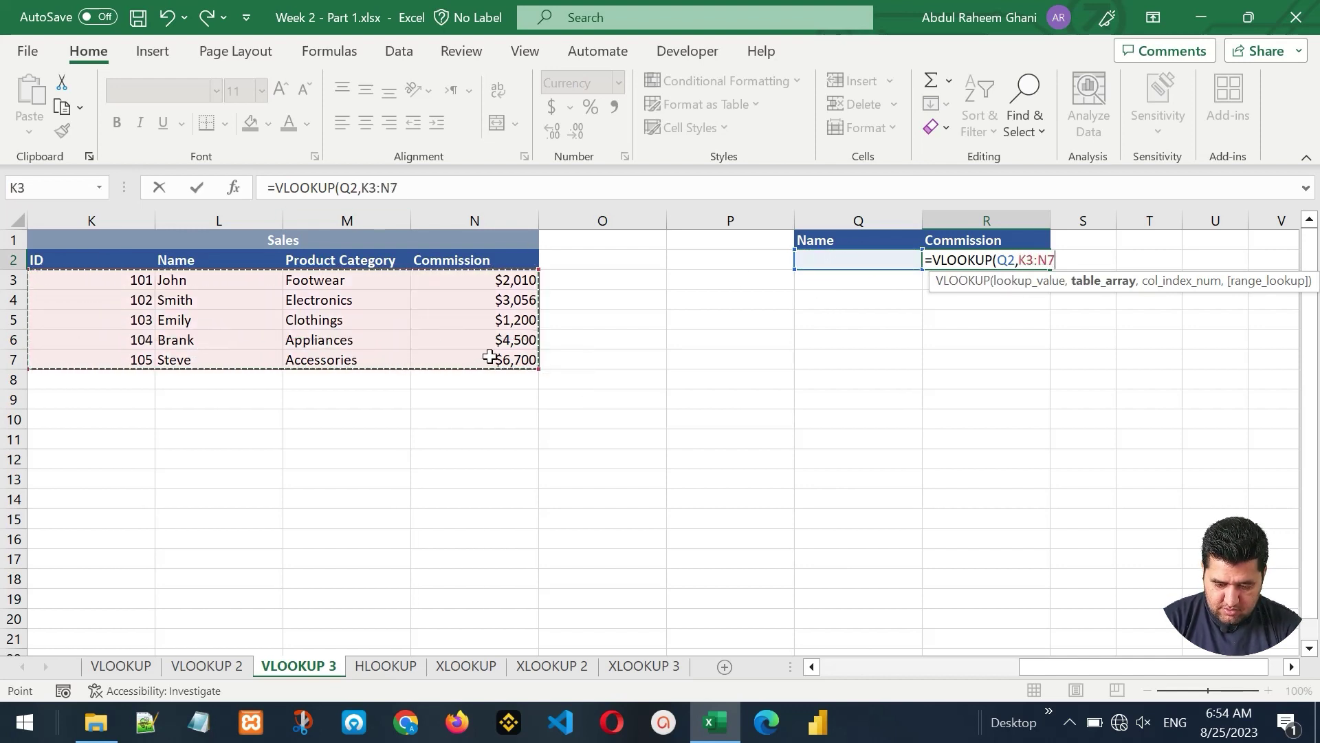
{"action": "type", "text": ",4"}
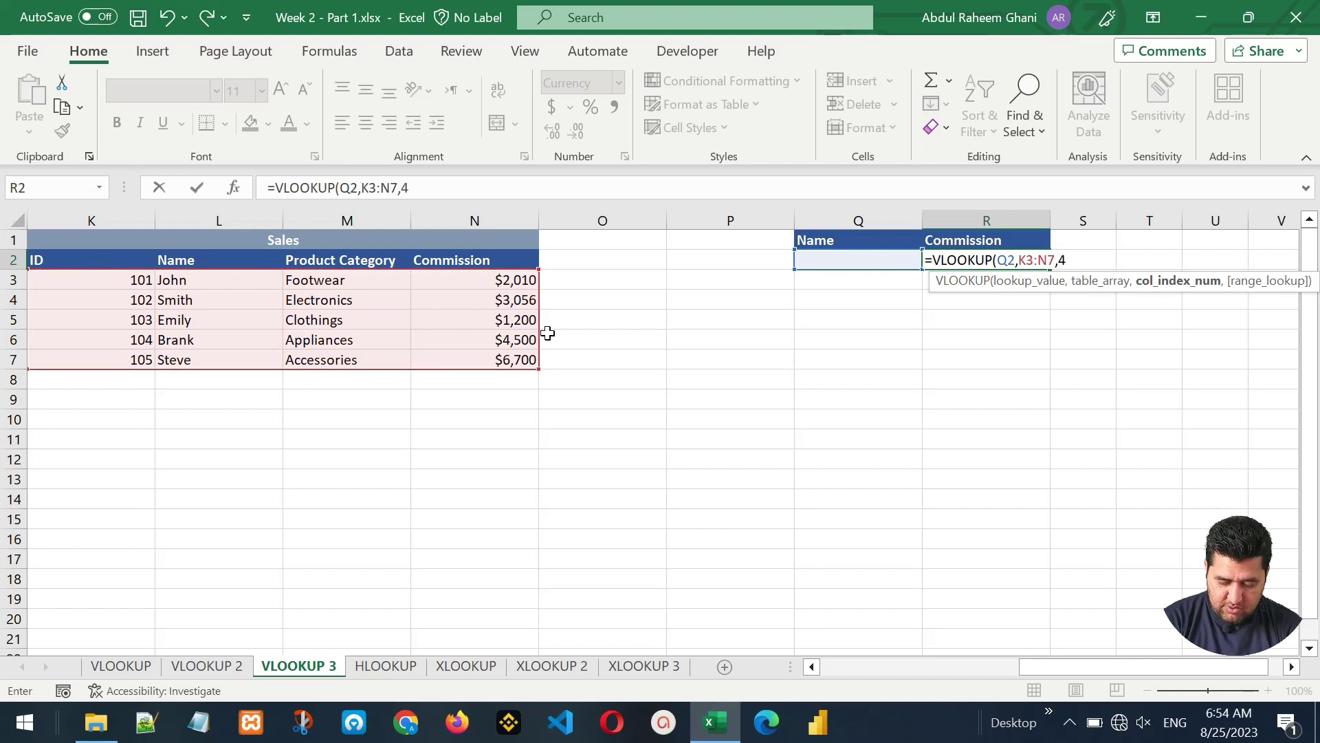
{"action": "type", "text": ",FALSE"}
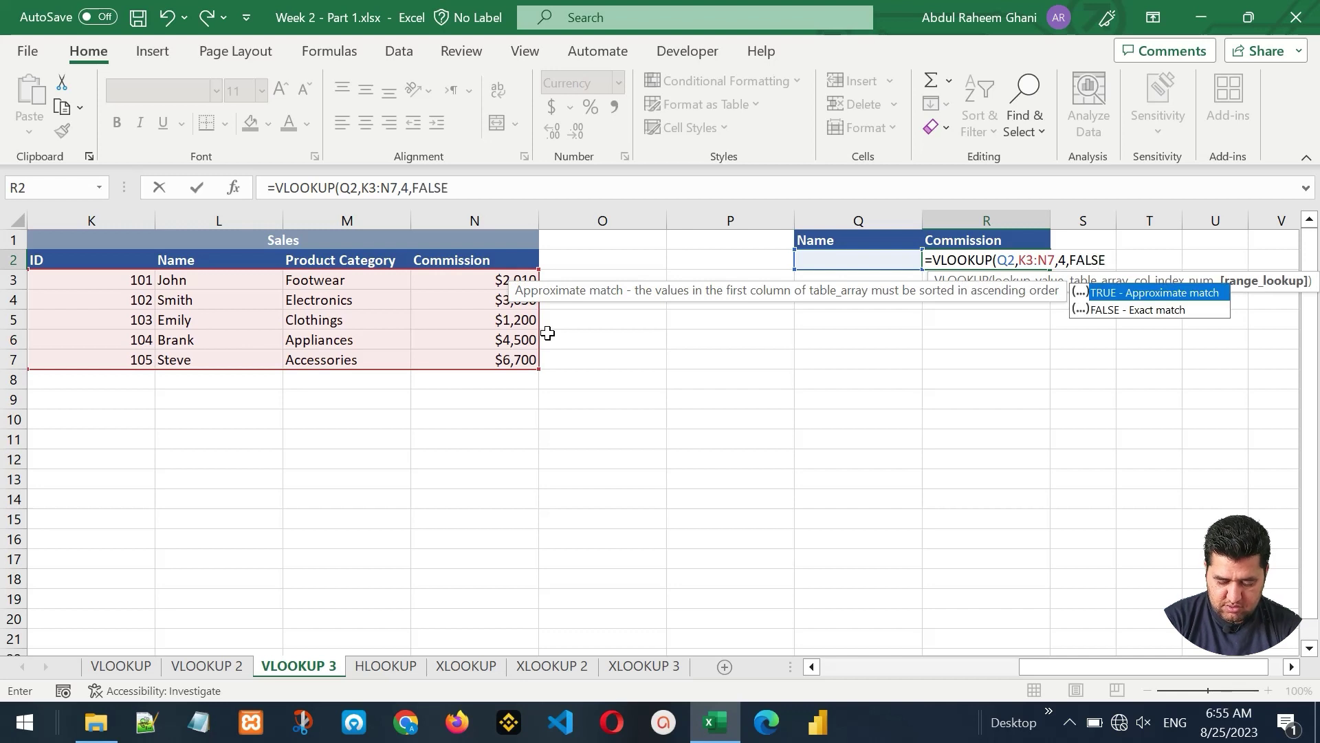
{"action": "type", "text": ")"}
{"action": "key", "text": "Return"}
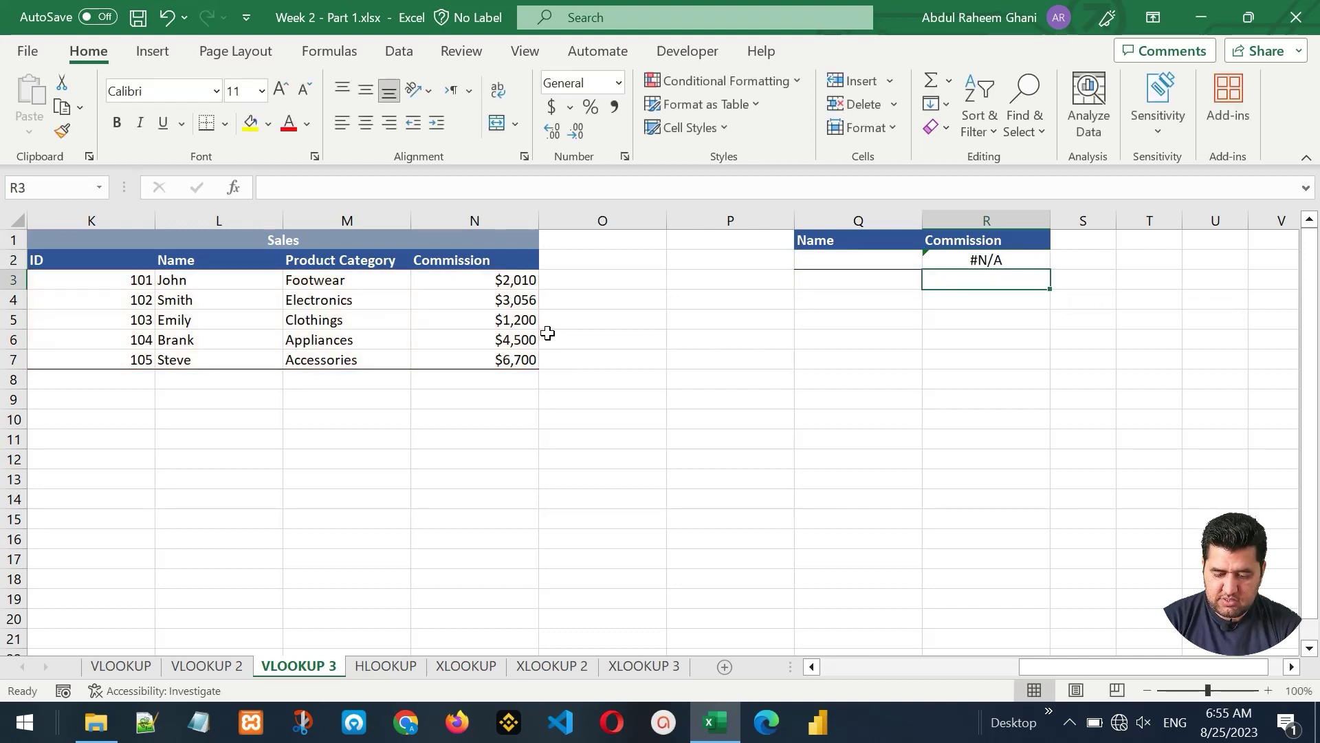
- Enter the name belonging to ID 102 in Q2 as the lookup value
{"action": "key", "text": "Up"}
{"action": "key", "text": "Left"}
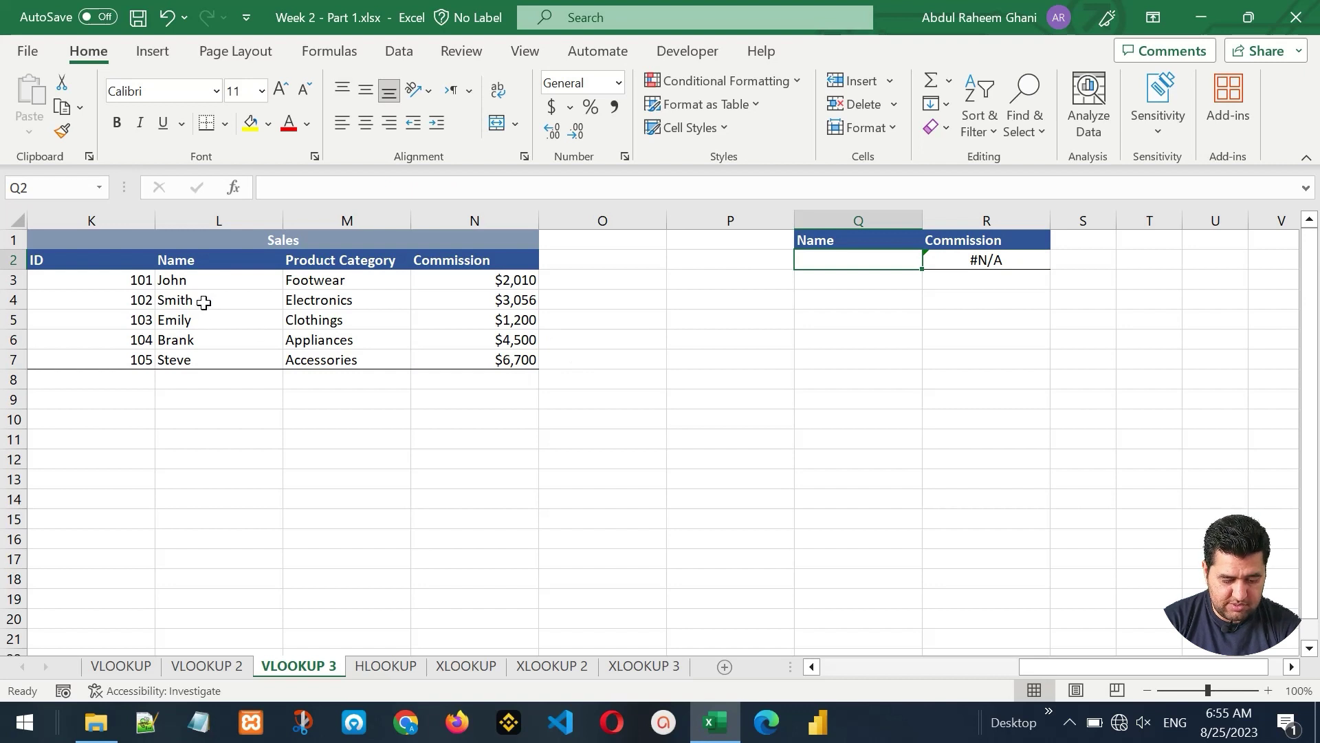
{"action": "type", "text": "Smith"}
{"action": "key", "text": "Return"}
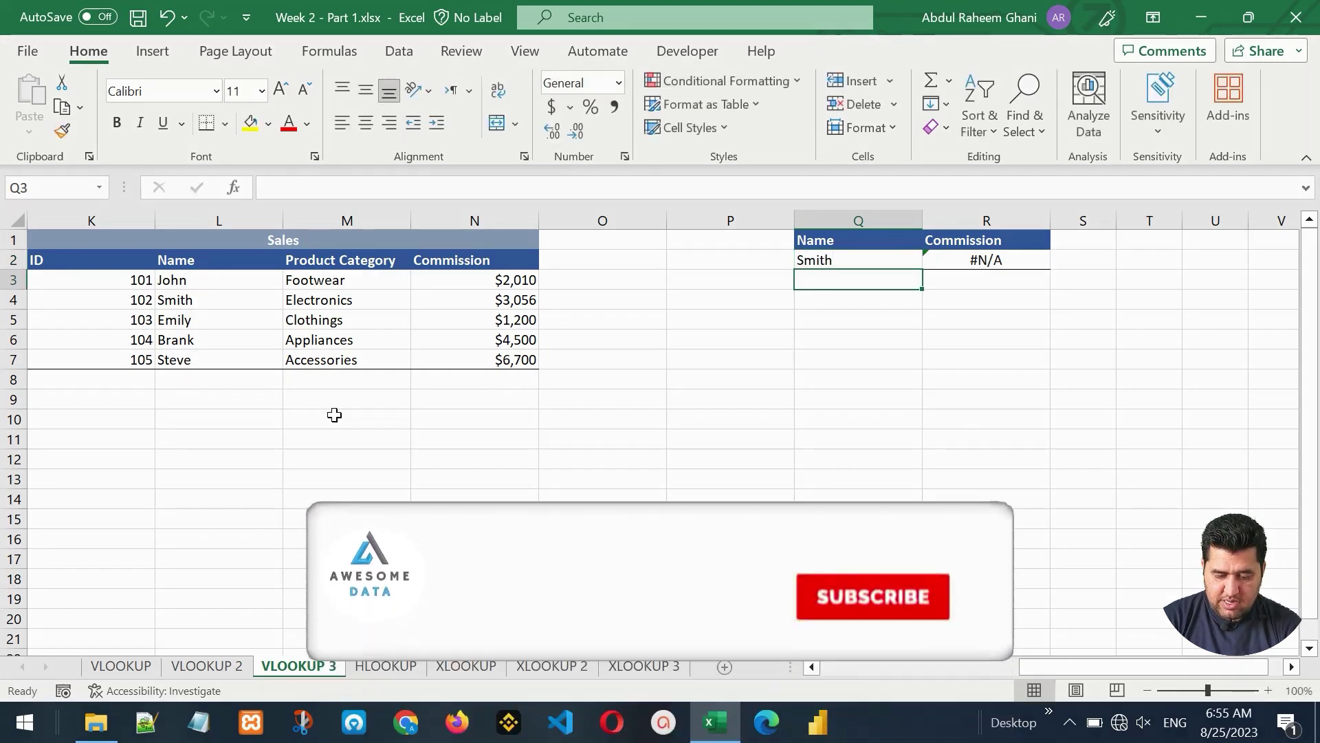
- With the Sales table's Name column placed first, enter =VLOOKUP(Q2,K3:N7,4,FALSE) in R2 to look up the commission
{"action": "key", "text": "Up"}
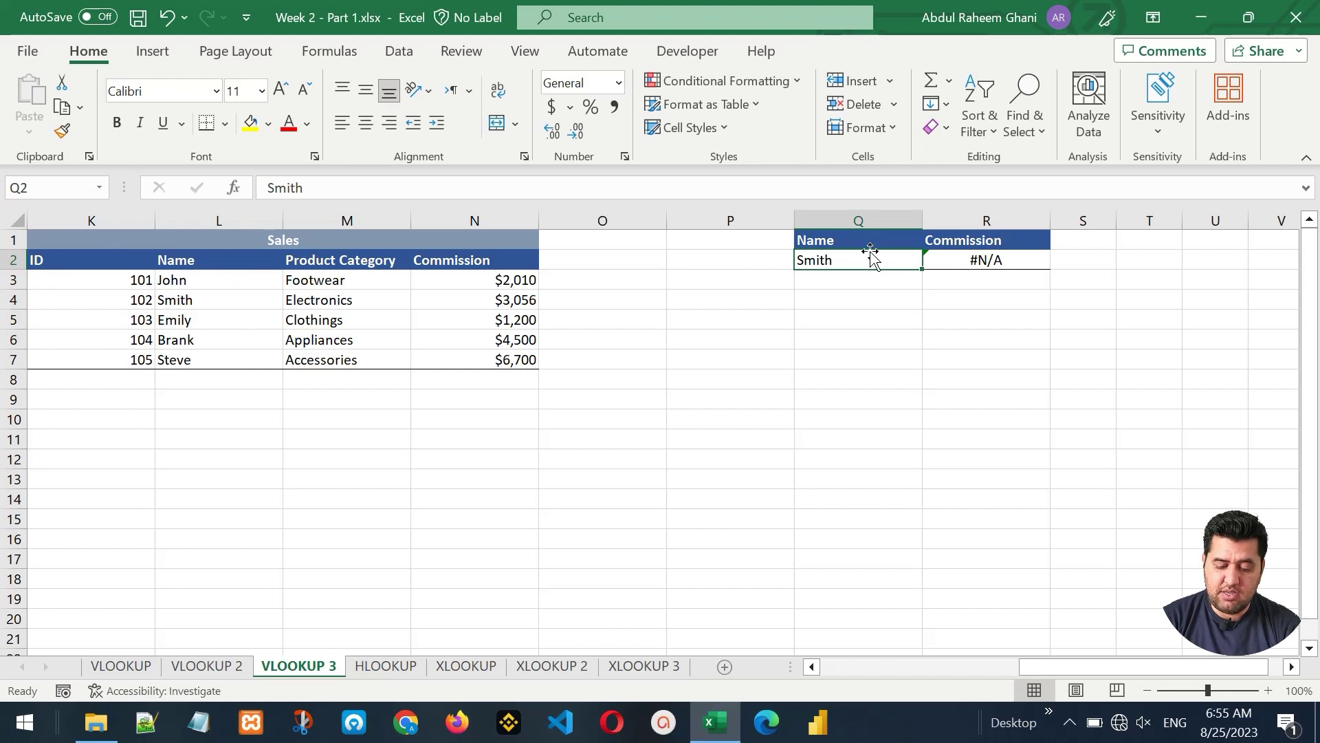
{"action": "left_click", "coordinate": [989, 260]}
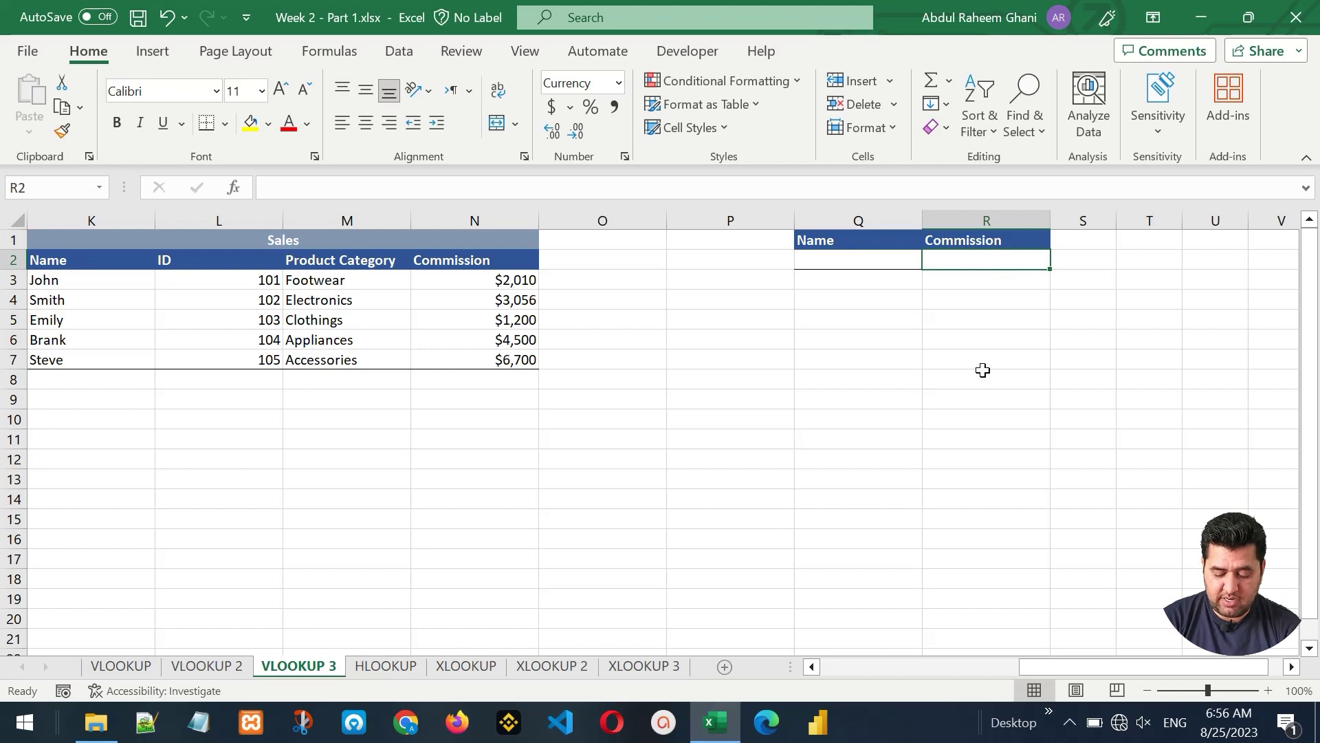
{"action": "type", "text": "="}
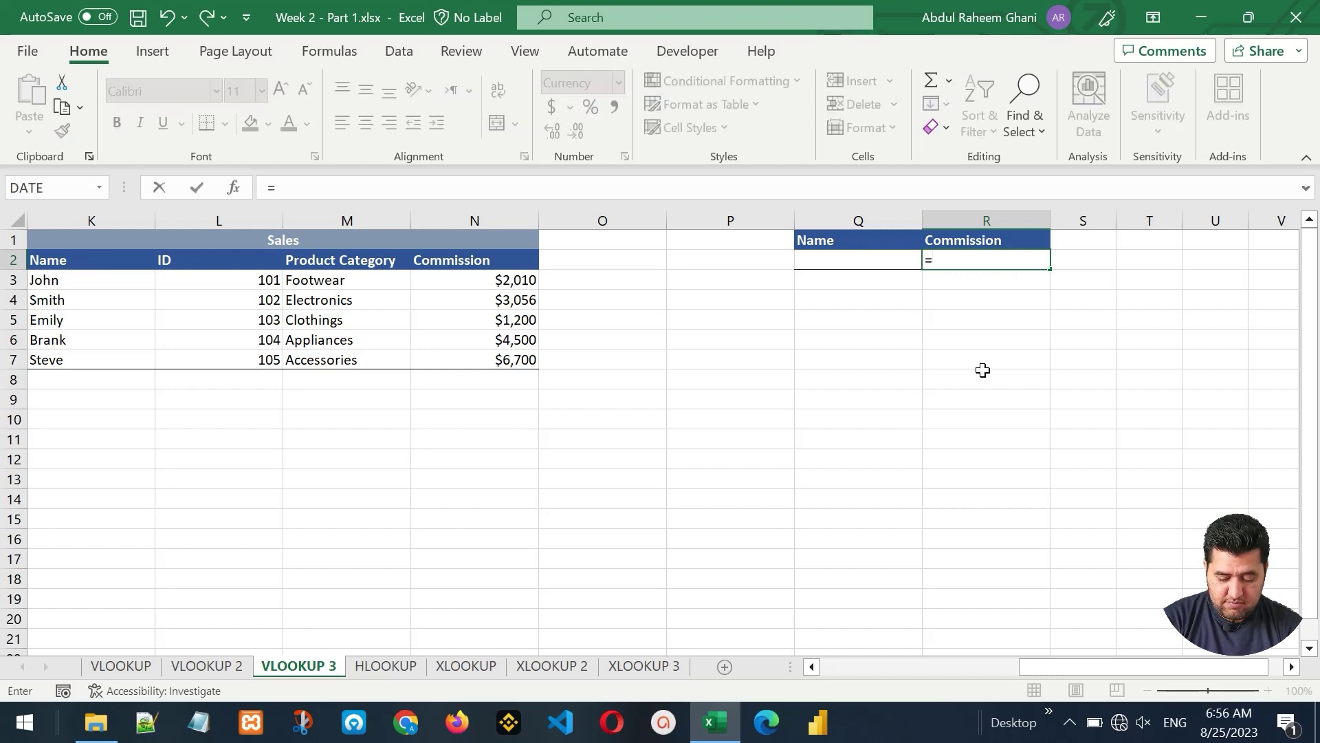
{"action": "type", "text": "vlo"}
{"action": "key", "text": "Tab"}
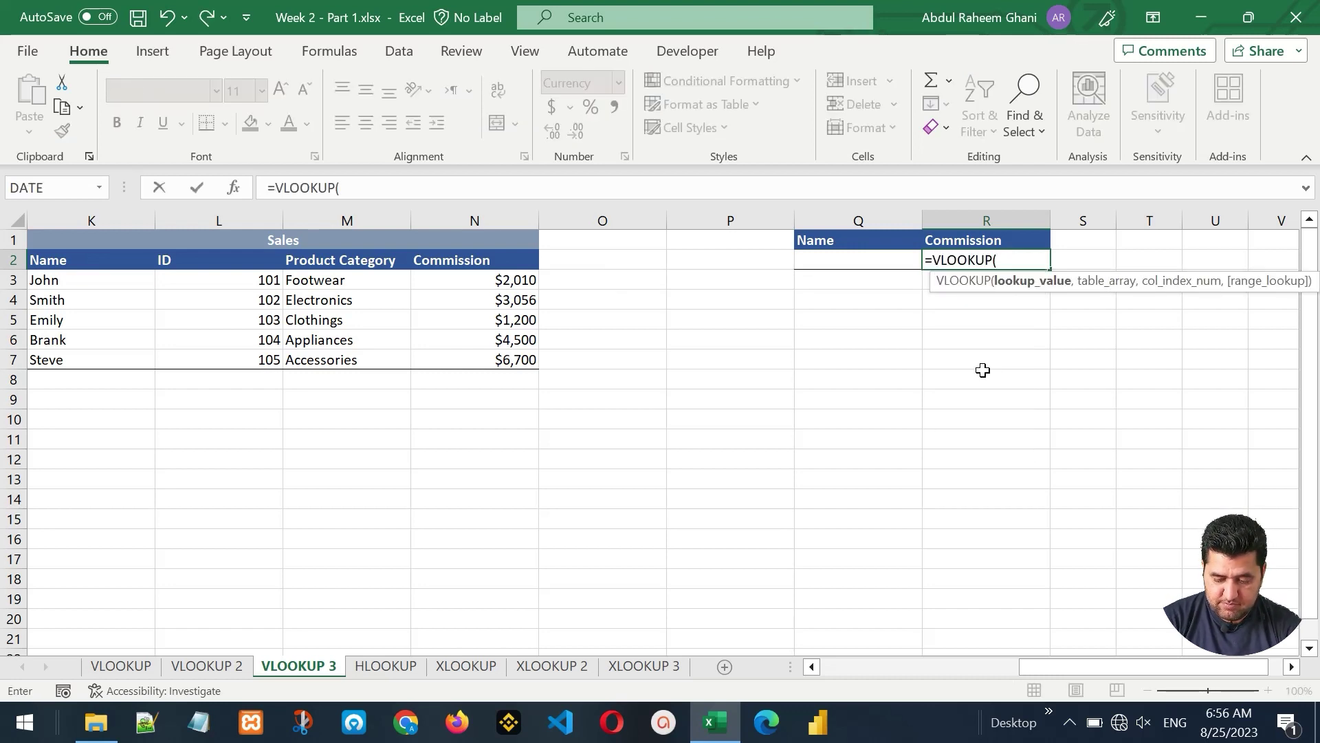
{"action": "left_click", "coordinate": [871, 258]}
{"action": "type", "text": ","}
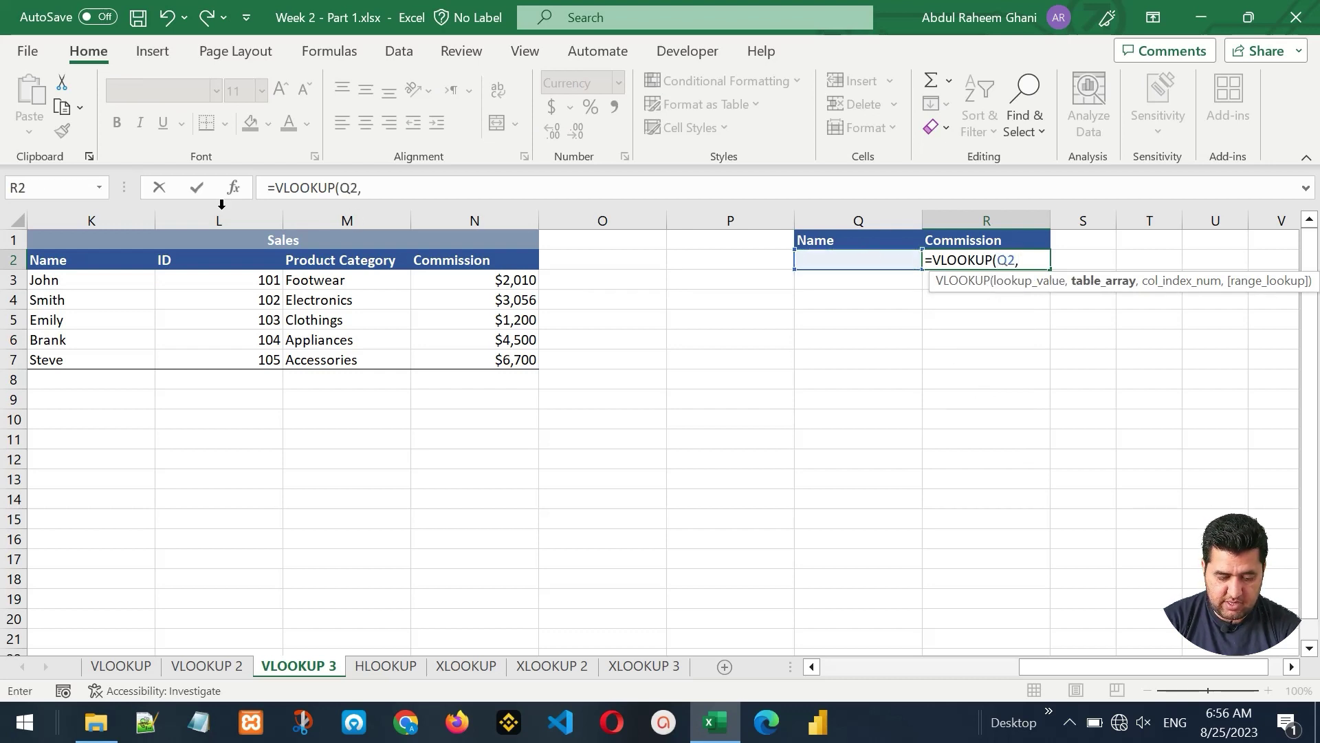
{"action": "left_click_drag", "start_coordinate": [39, 280], "coordinate": [484, 359]}
{"action": "type", "text": ","}
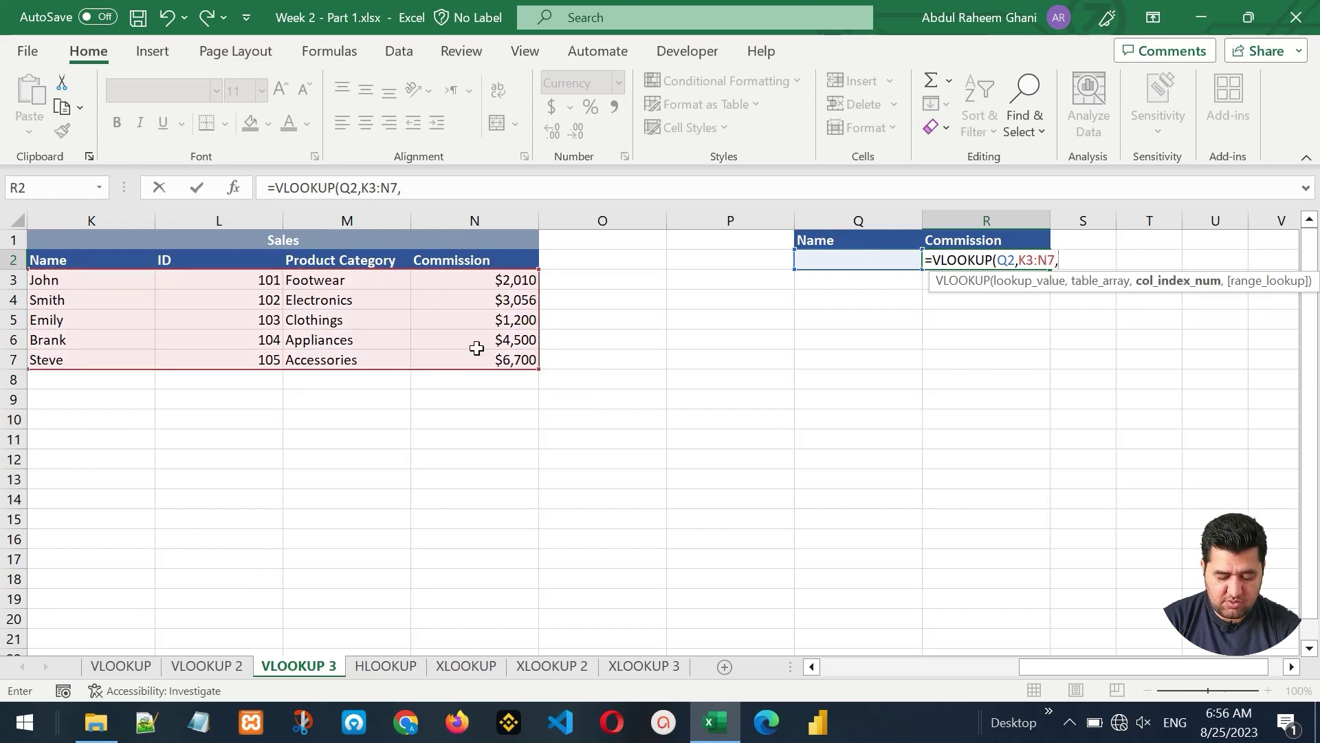
{"action": "type", "text": "4,F"}
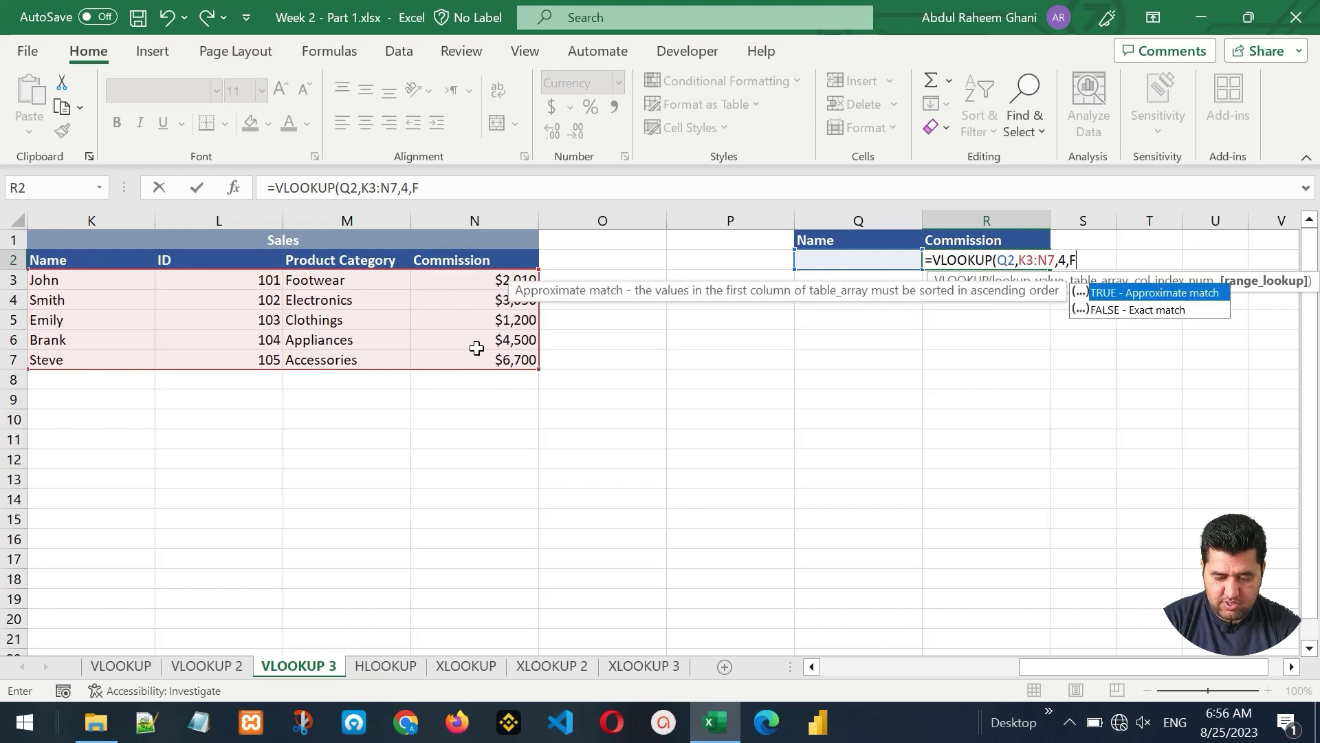
{"action": "type", "text": "ALSE)"}
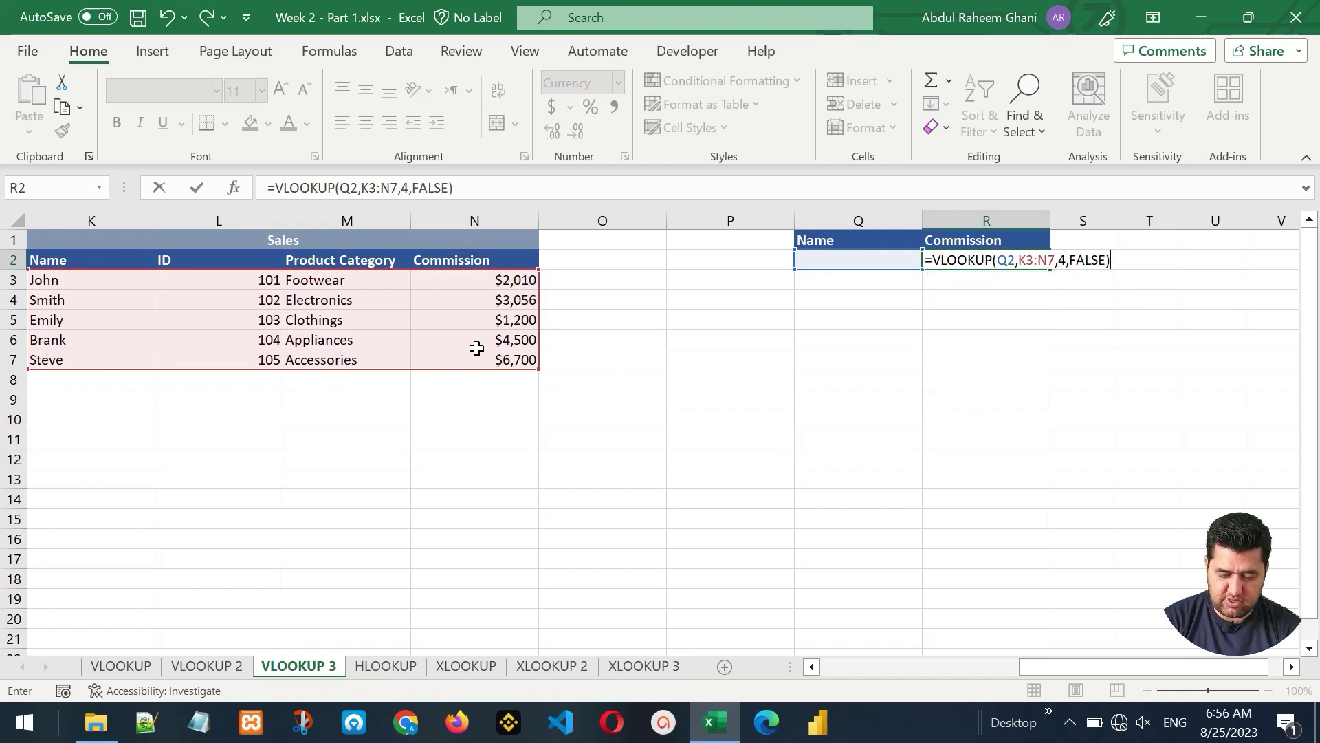
{"action": "key", "text": "ctrl+Return"}
- Fill in Q2 with the name belonging to ID 102 as the lookup value
{"action": "key", "text": "Left"}
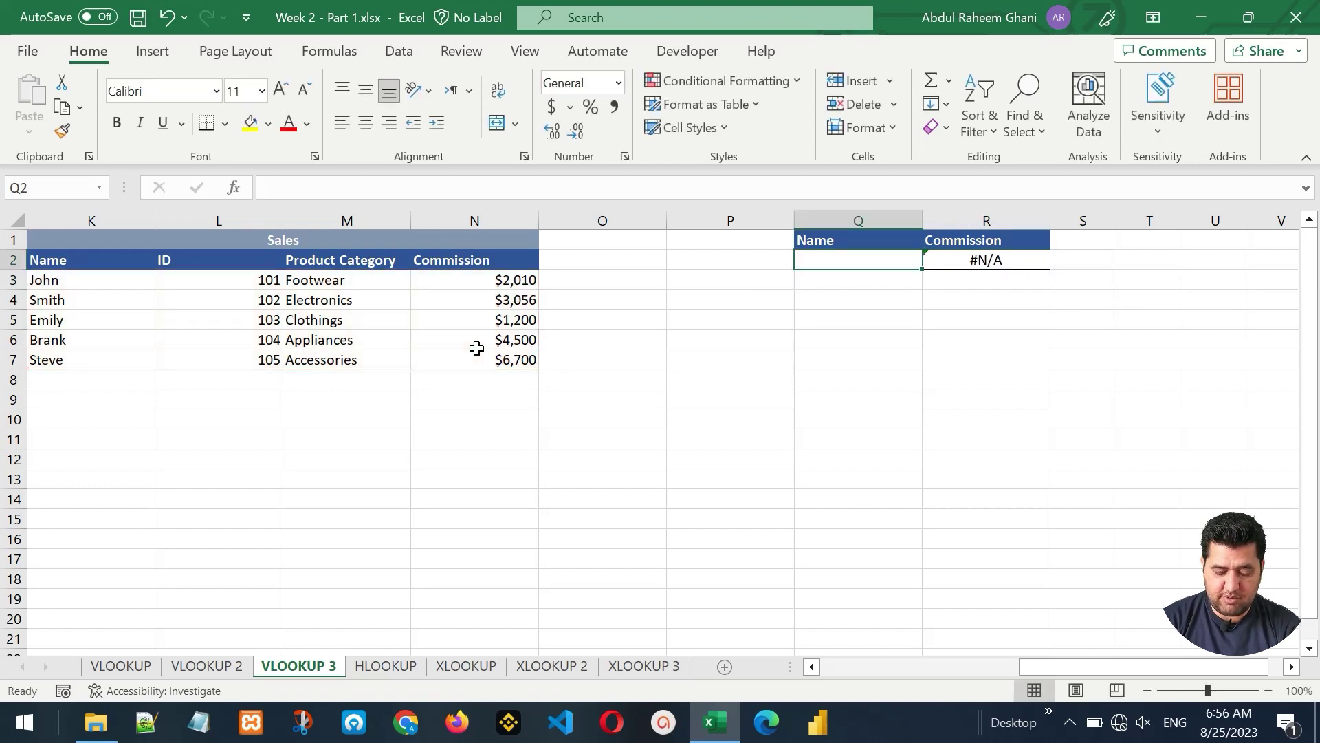
{"action": "type", "text": "Smith"}
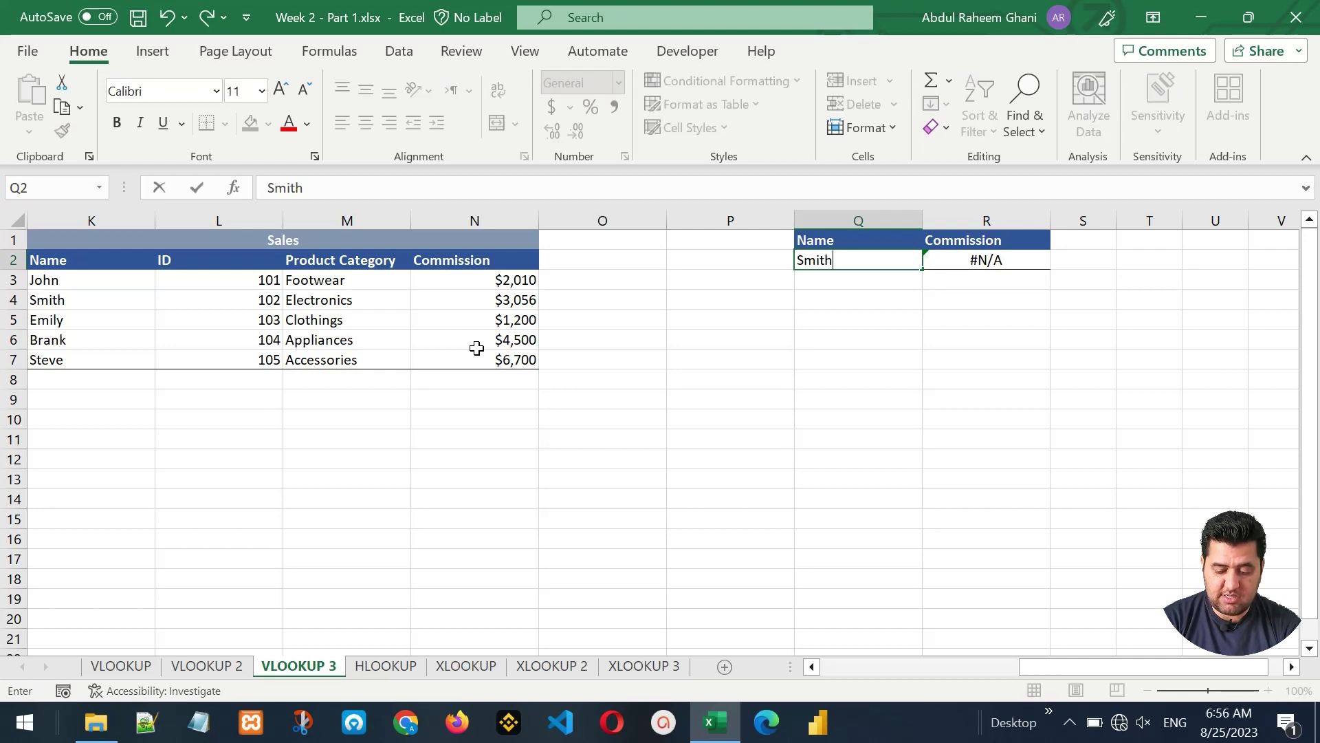
{"action": "key", "text": "Return"}
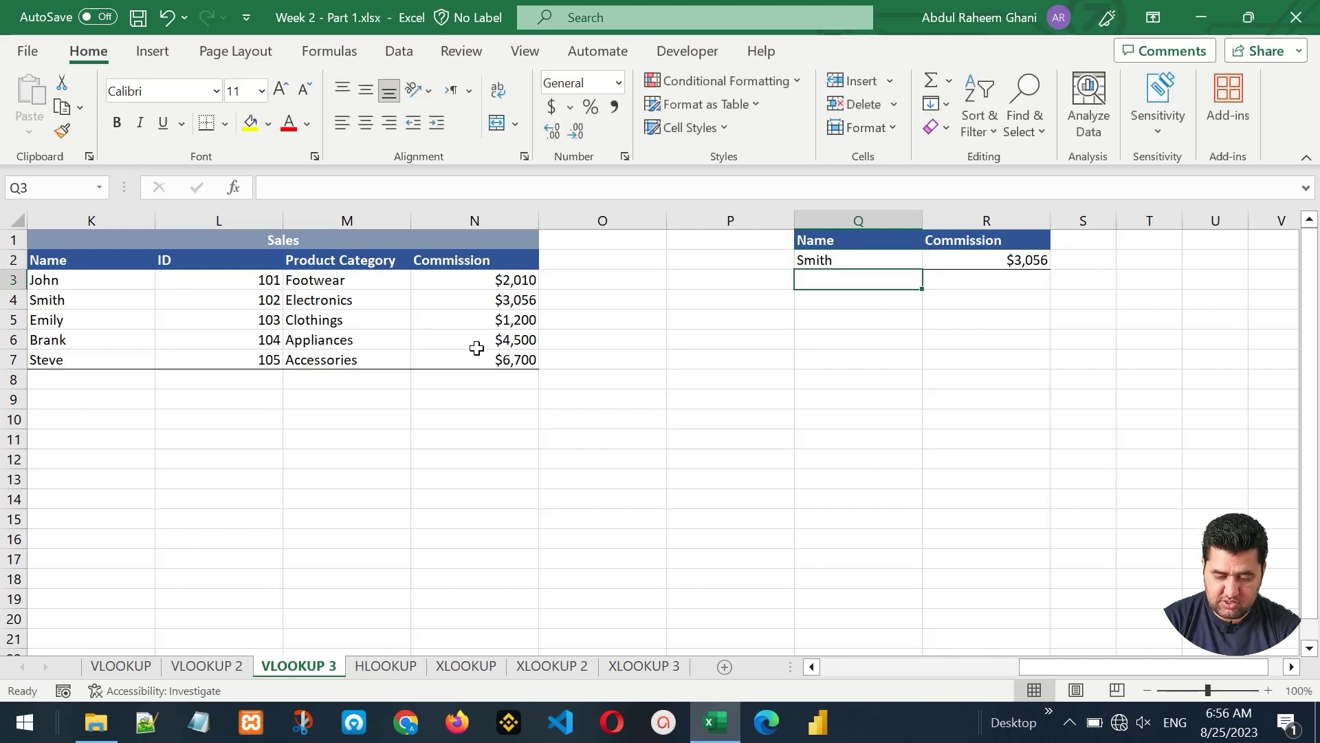
- Replace the name in Q2 with the one belonging to ID 103 and check the commission formula in R2
{"action": "left_click", "coordinate": [872, 269]}
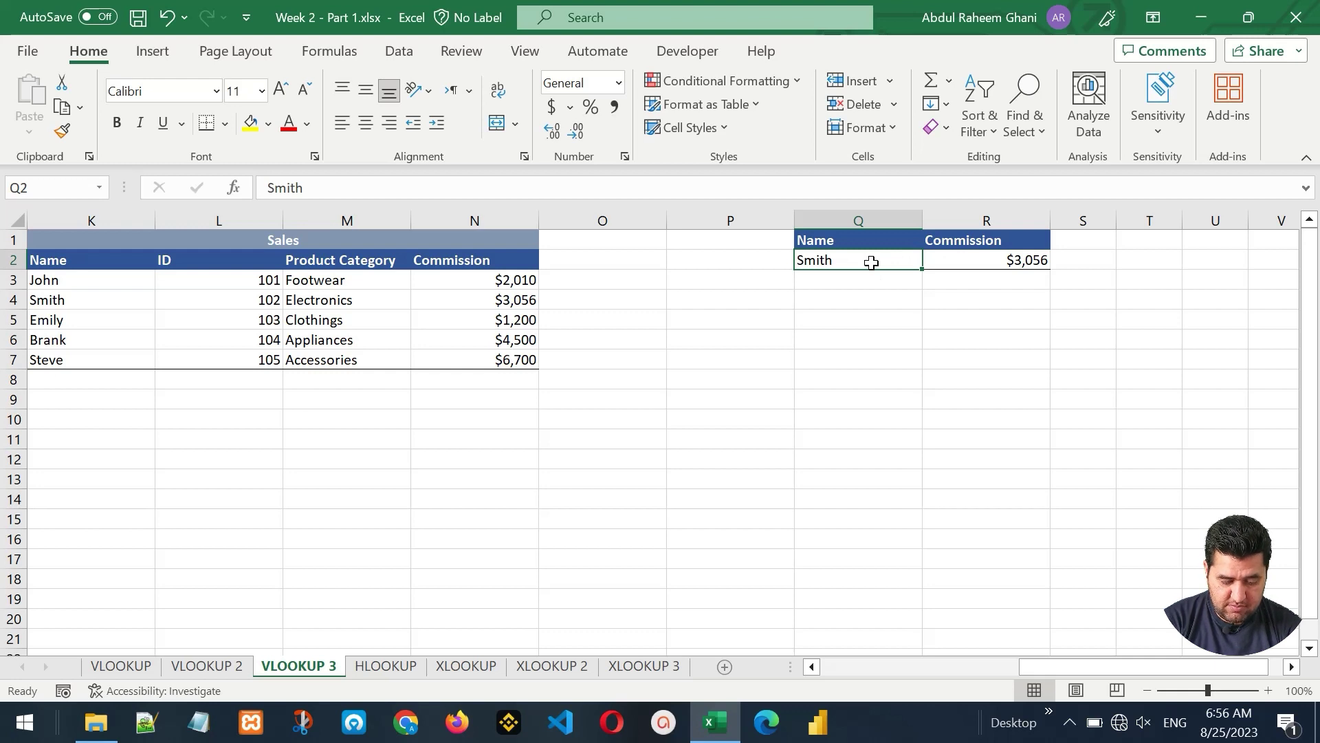
{"action": "type", "text": "Emily"}
{"action": "key", "text": "Return"}
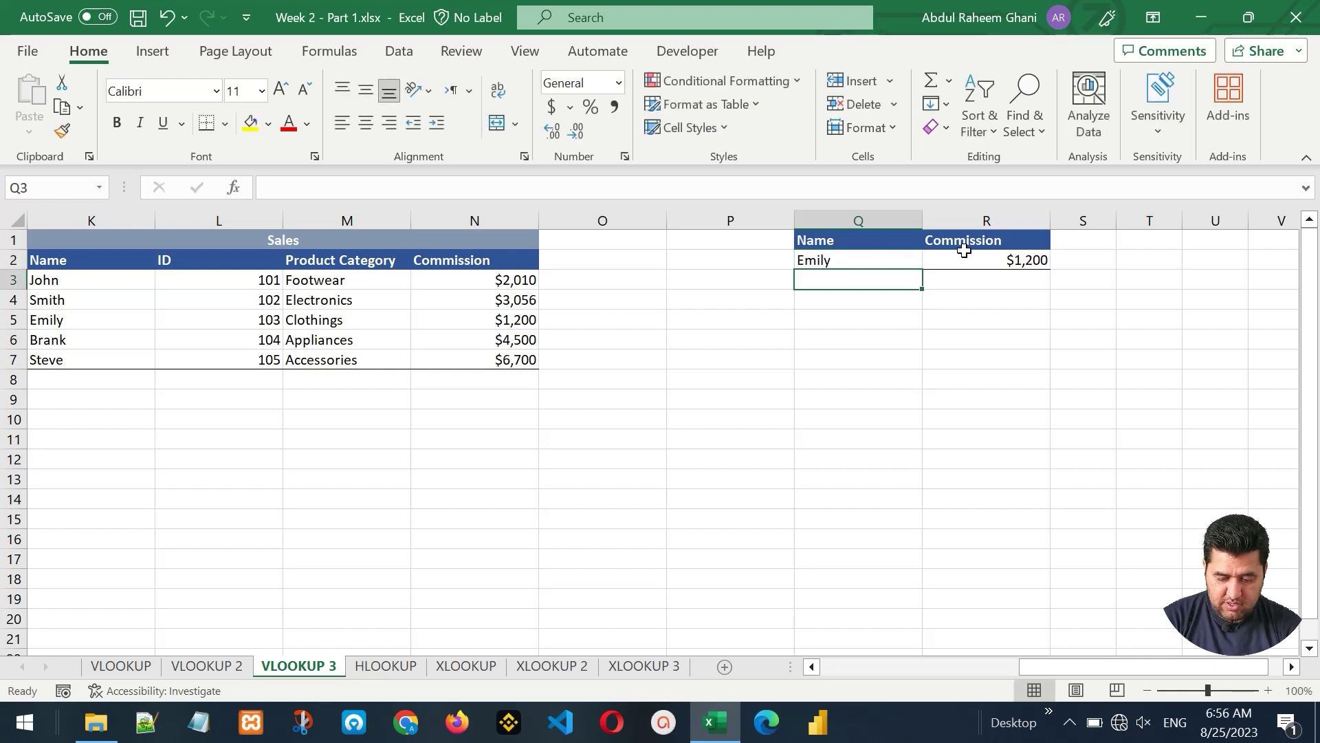
{"action": "left_click", "coordinate": [997, 258]}
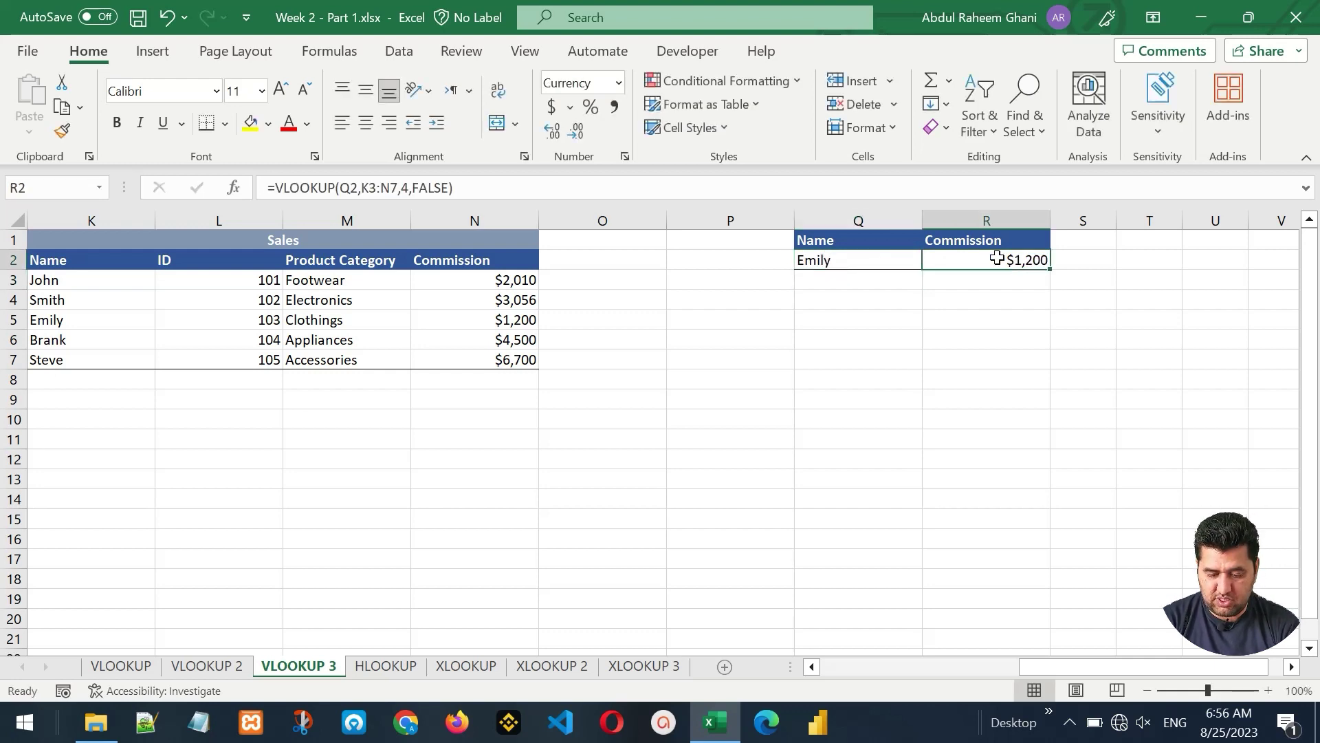
{"action": "left_click", "coordinate": [900, 300]}
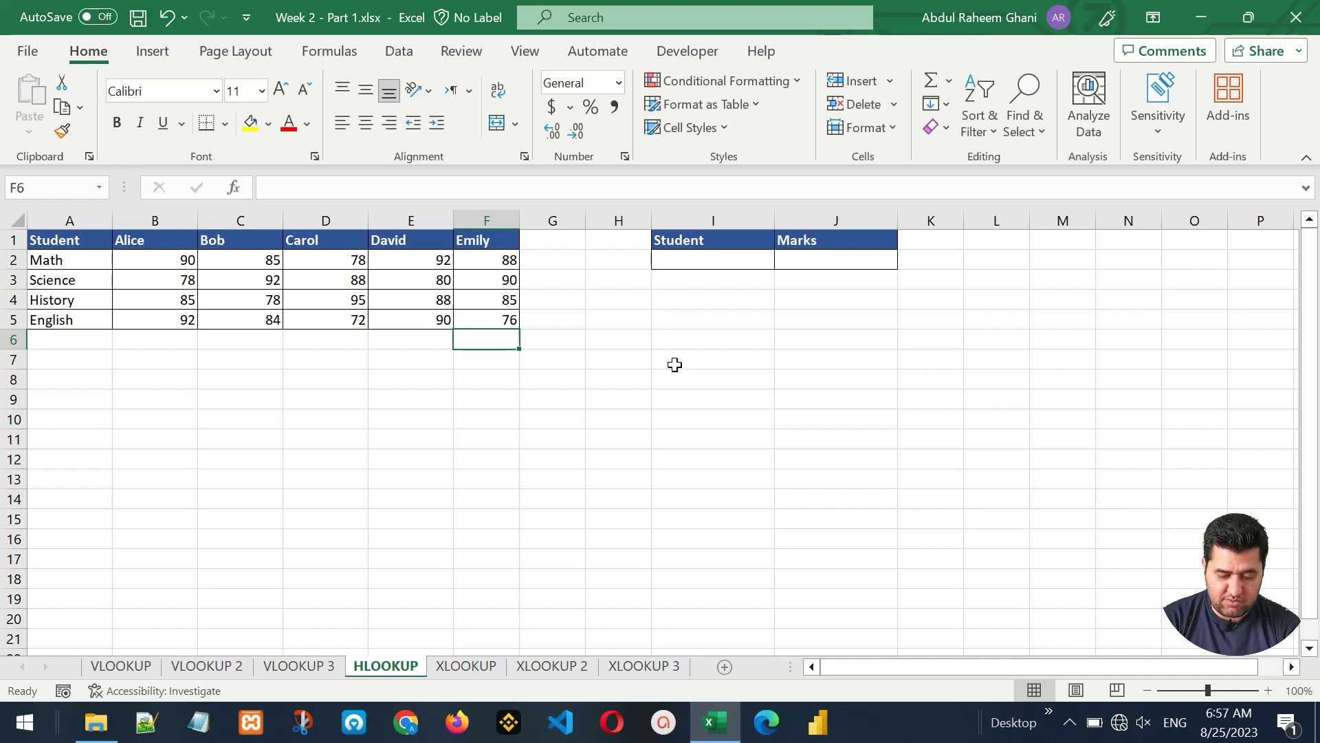
- On the HLOOKUP sheet, examine the marks table A1:F5 and its row of student names in B1:F1
{"action": "left_click_drag", "start_coordinate": [45, 237], "coordinate": [496, 313]}
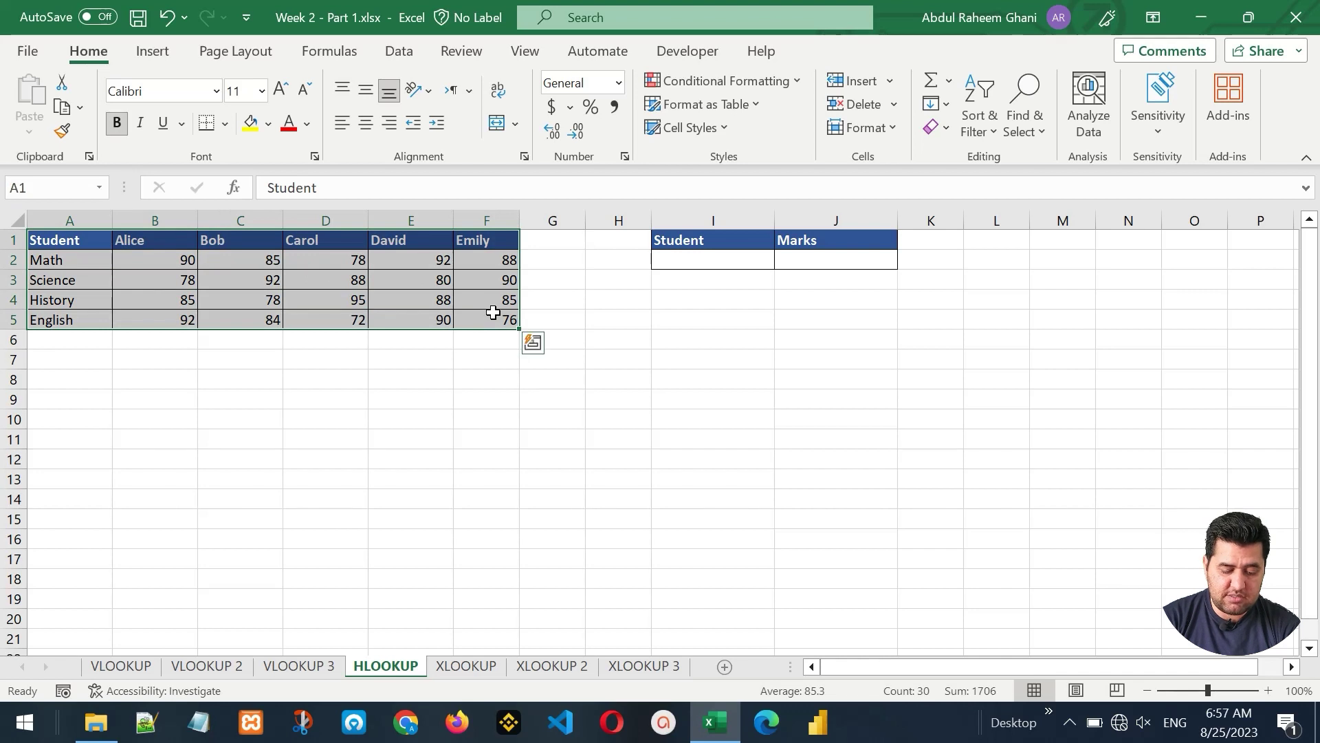
{"action": "left_click", "coordinate": [136, 240]}
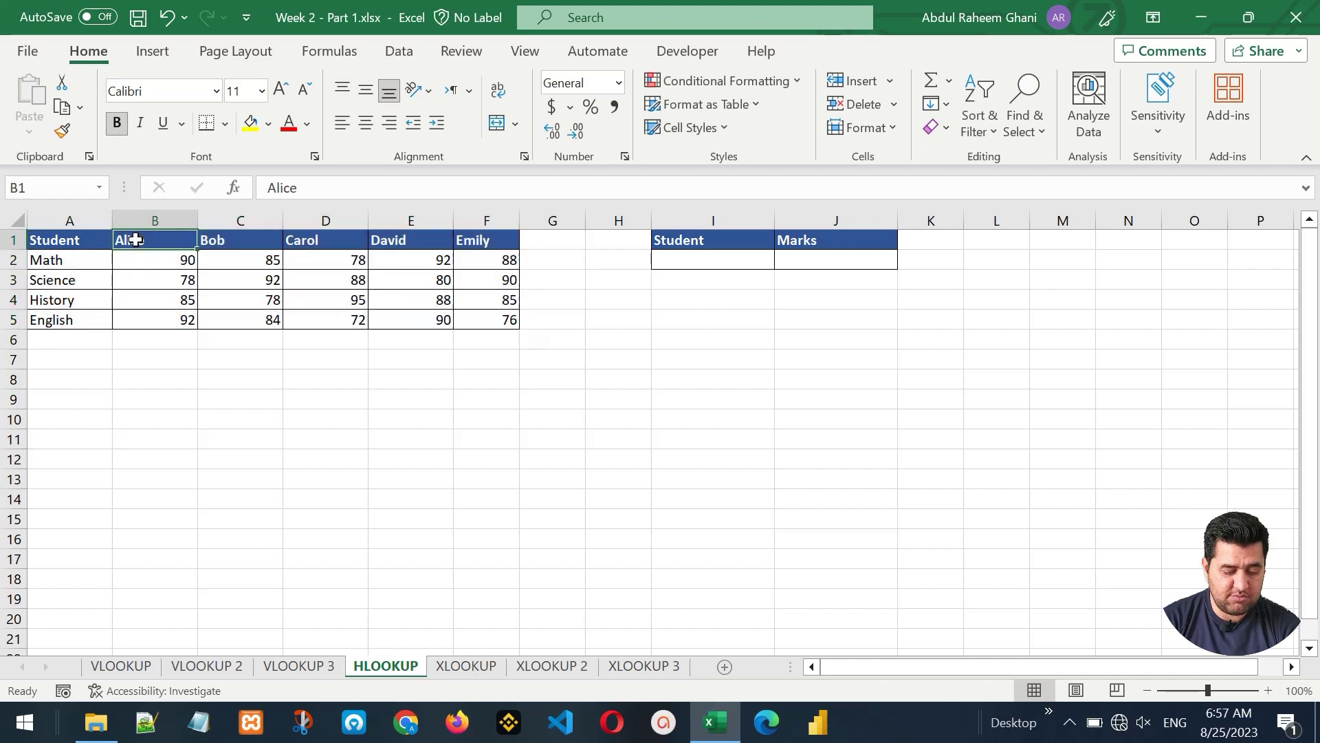
{"action": "key", "text": "Right"}
{"action": "key", "text": "Right"}
{"action": "key", "text": "Right"}
{"action": "key", "text": "Right"}
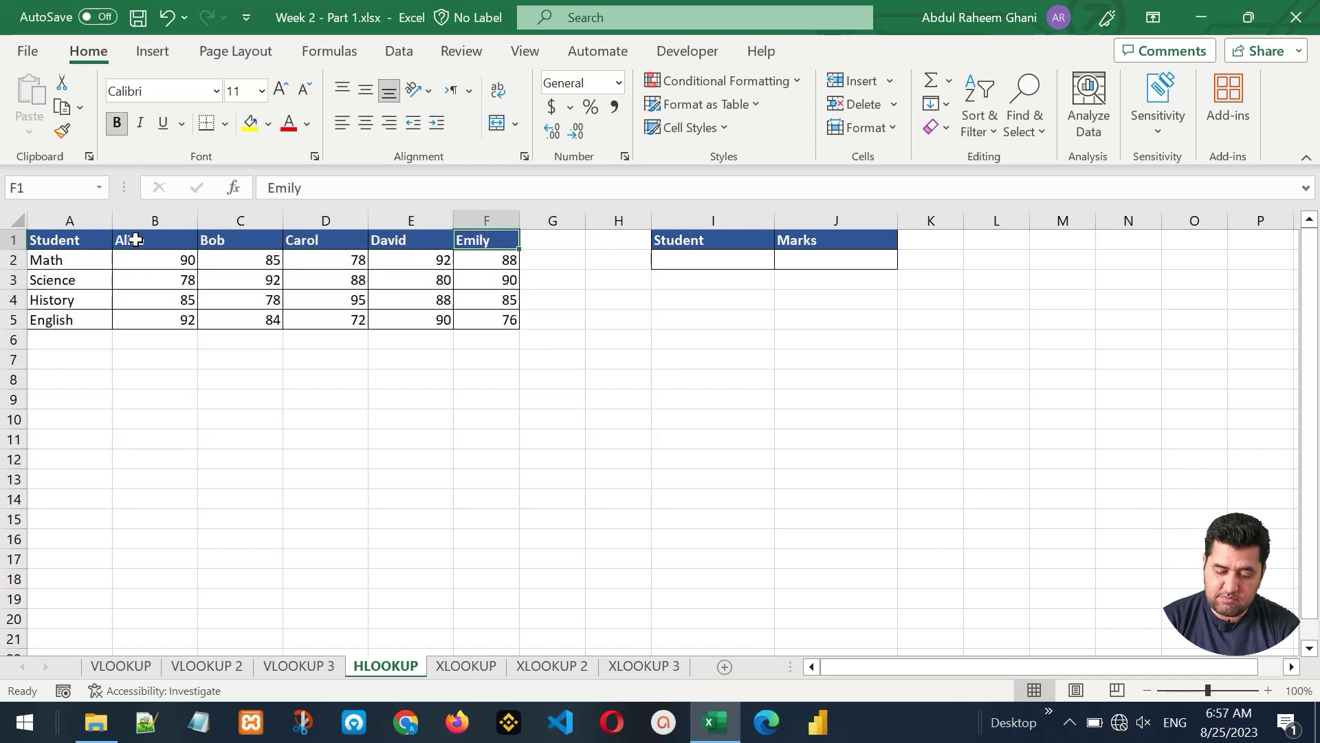
{"action": "key", "text": "Left"}
{"action": "key", "text": "Left"}
{"action": "key", "text": "Left"}
{"action": "key", "text": "Left"}
{"action": "key", "text": "Left"}
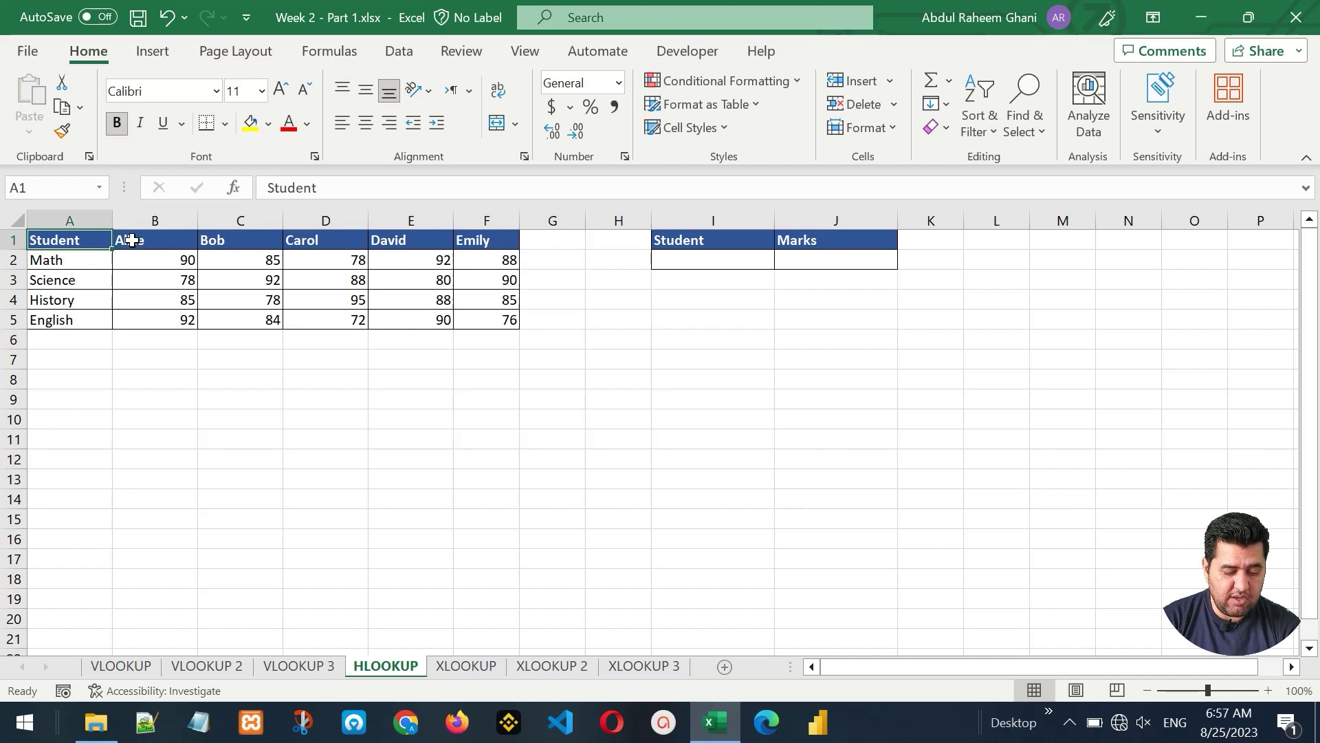
- Examine the subjects in A2:A5 and the students' marks in B2:F5
{"action": "left_click_drag", "start_coordinate": [68, 262], "coordinate": [63, 316]}
{"action": "key", "text": "Right"}
{"action": "key", "text": "ctrl+shift+Right"}
{"action": "key", "text": "ctrl+shift+Down"}
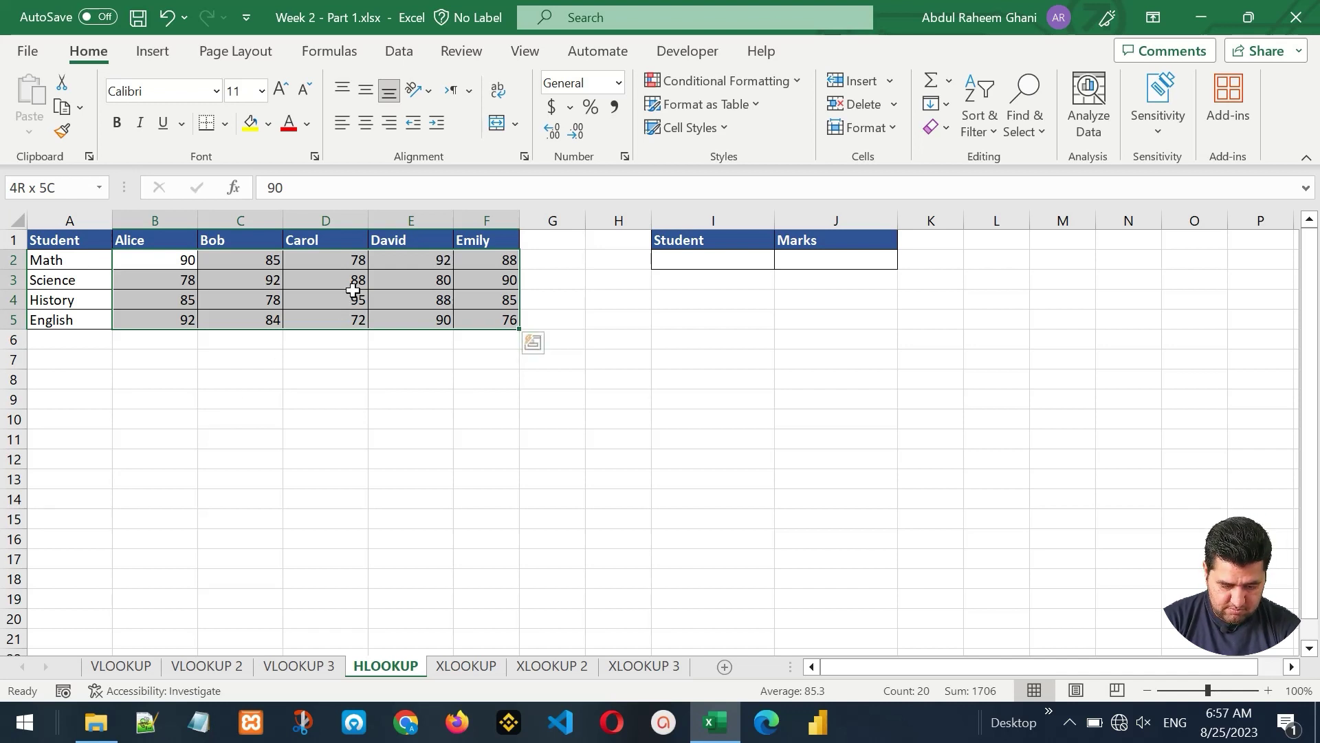
{"action": "left_click", "coordinate": [353, 297]}
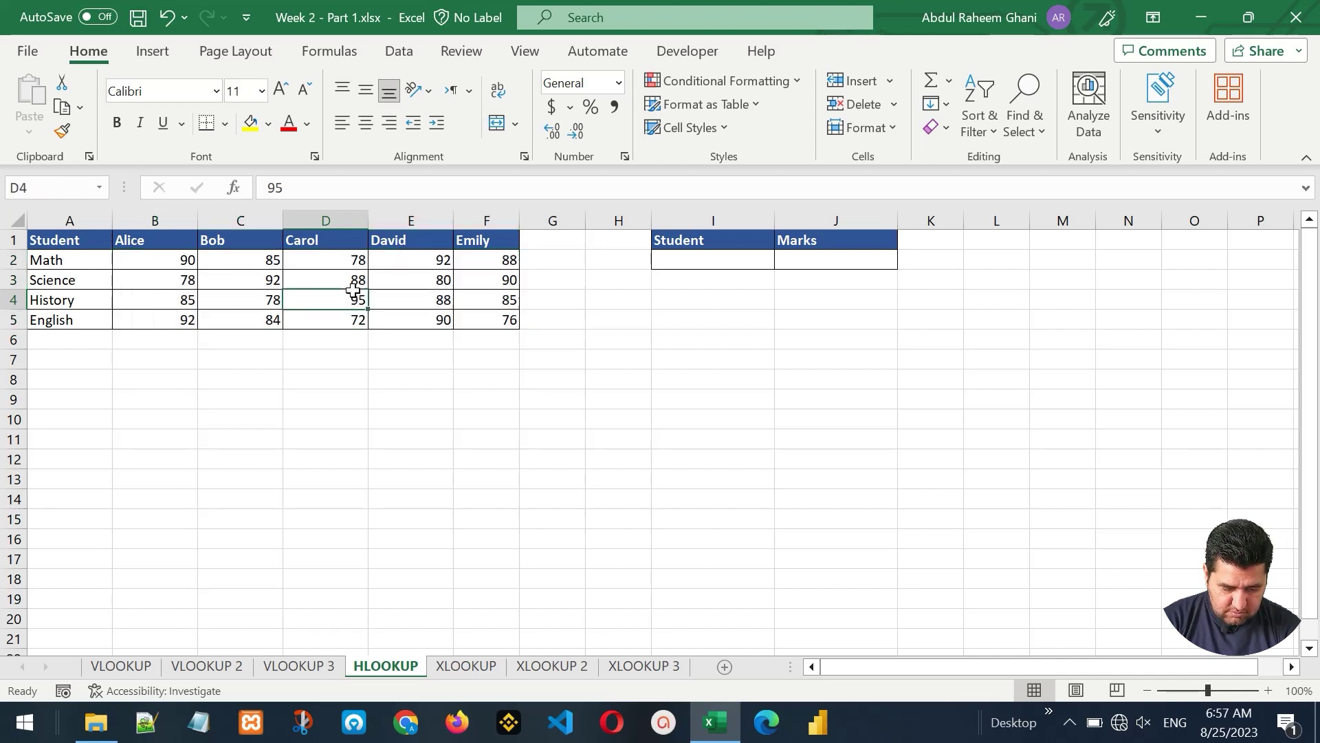
- Enter =HLOOKUP(I2,A1:F5,2,FALSE) in J2 to look up the Math marks of the student in I2
{"action": "left_click", "coordinate": [711, 259]}
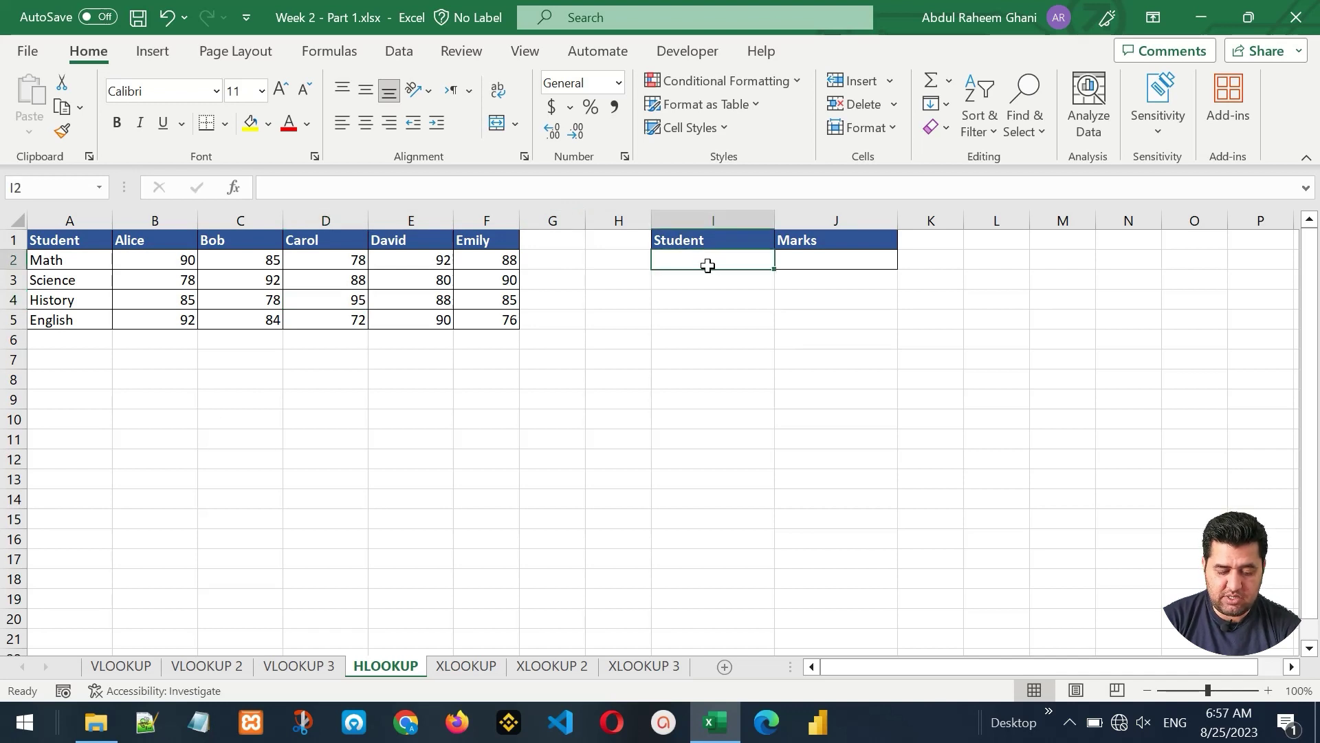
{"action": "left_click", "coordinate": [845, 263]}
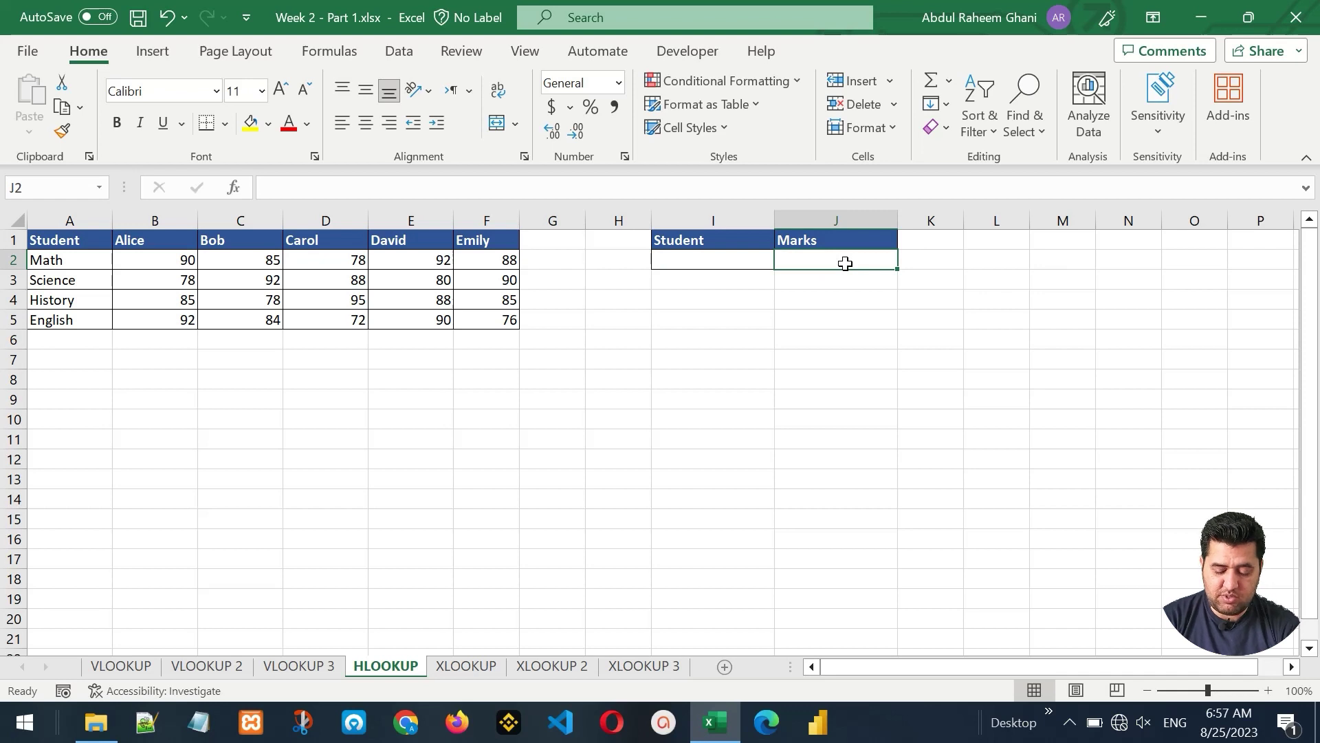
{"action": "type", "text": "="}
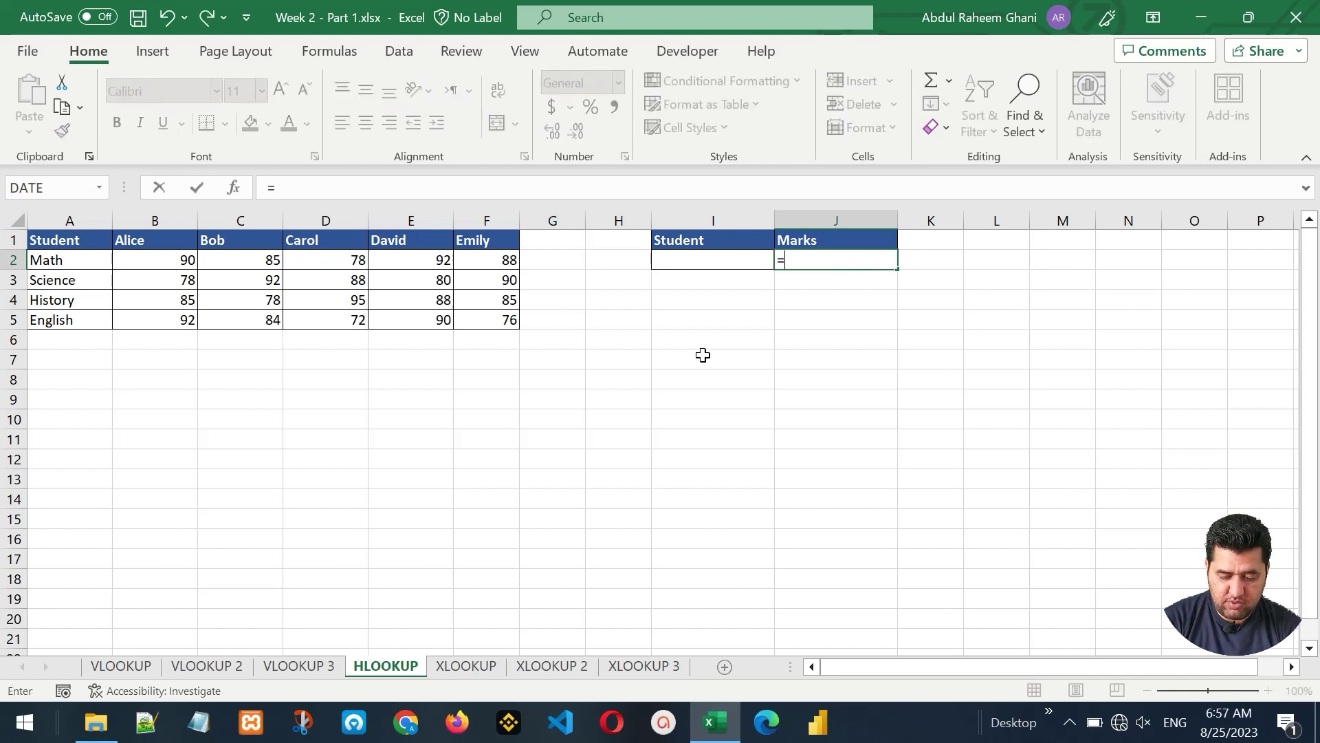
{"action": "type", "text": "hlo"}
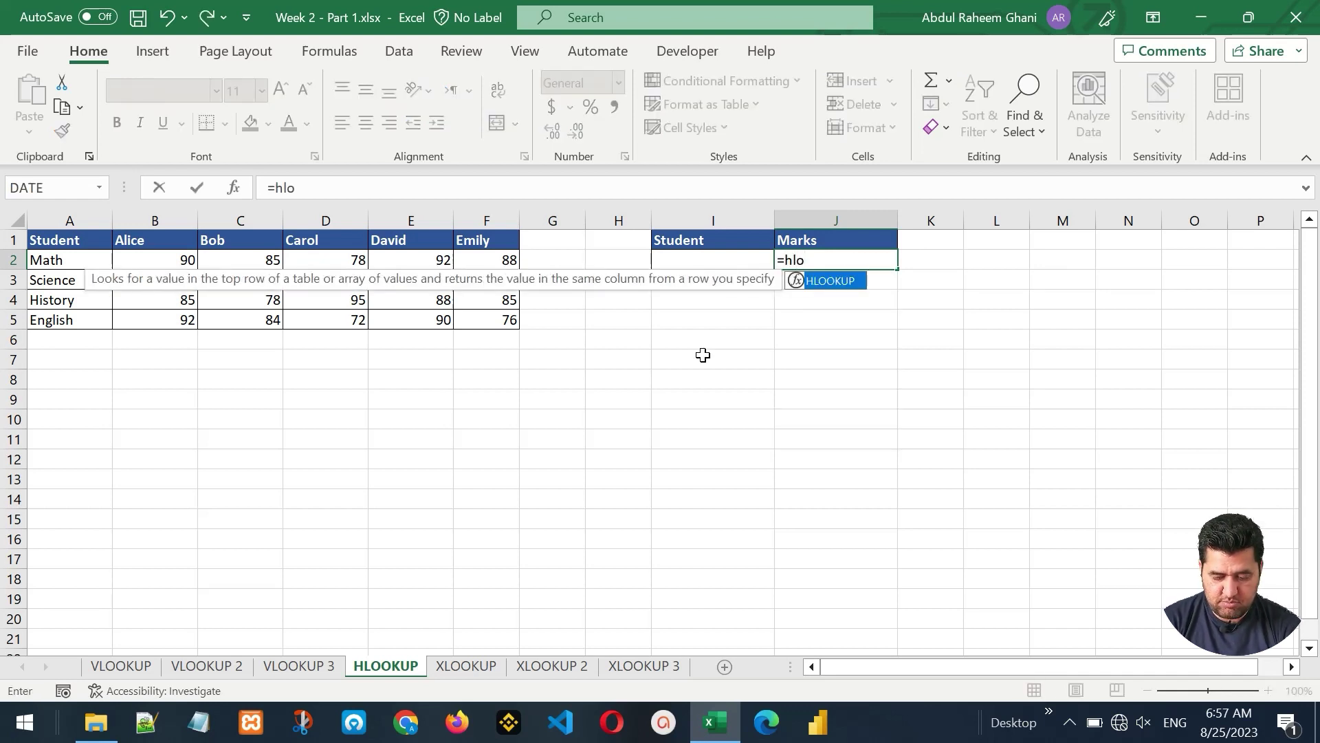
{"action": "key", "text": "Tab"}
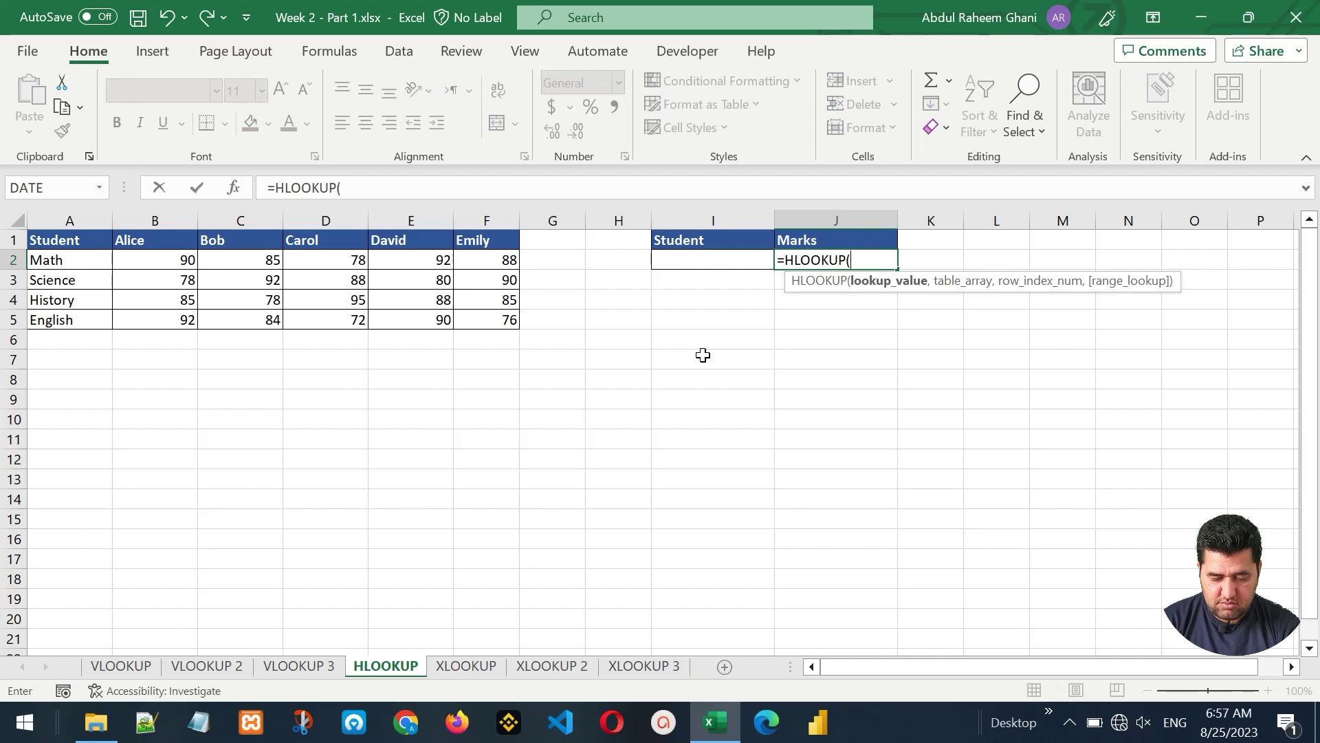
{"action": "left_click", "coordinate": [745, 262]}
{"action": "type", "text": ","}
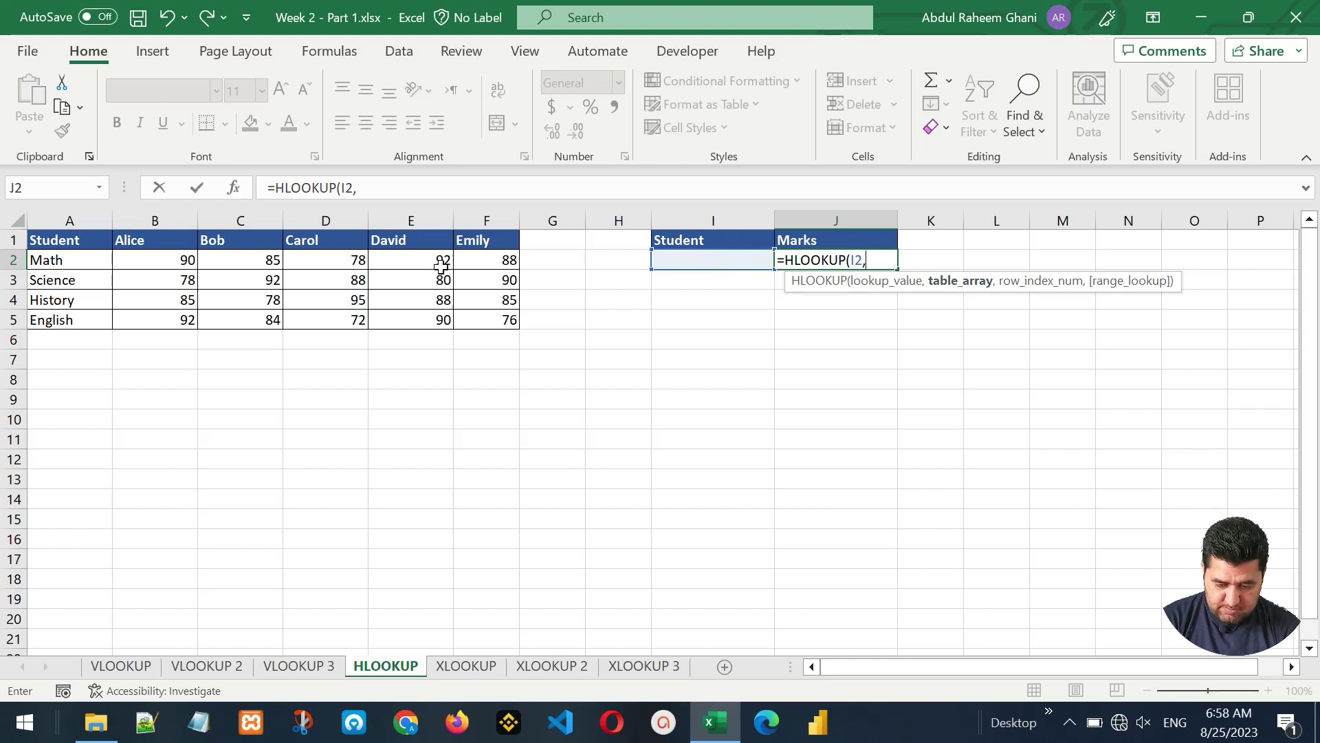
{"action": "left_click_drag", "start_coordinate": [72, 238], "coordinate": [510, 321]}
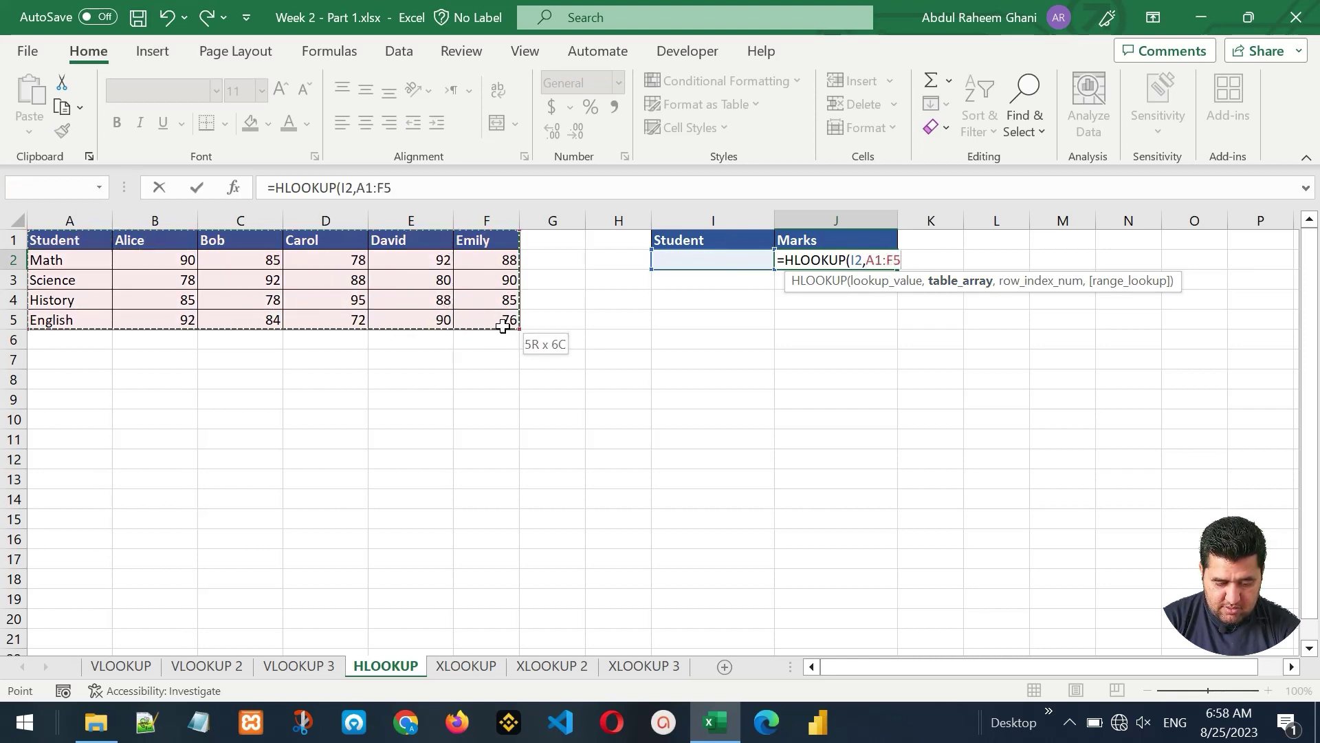
{"action": "type", "text": ","}
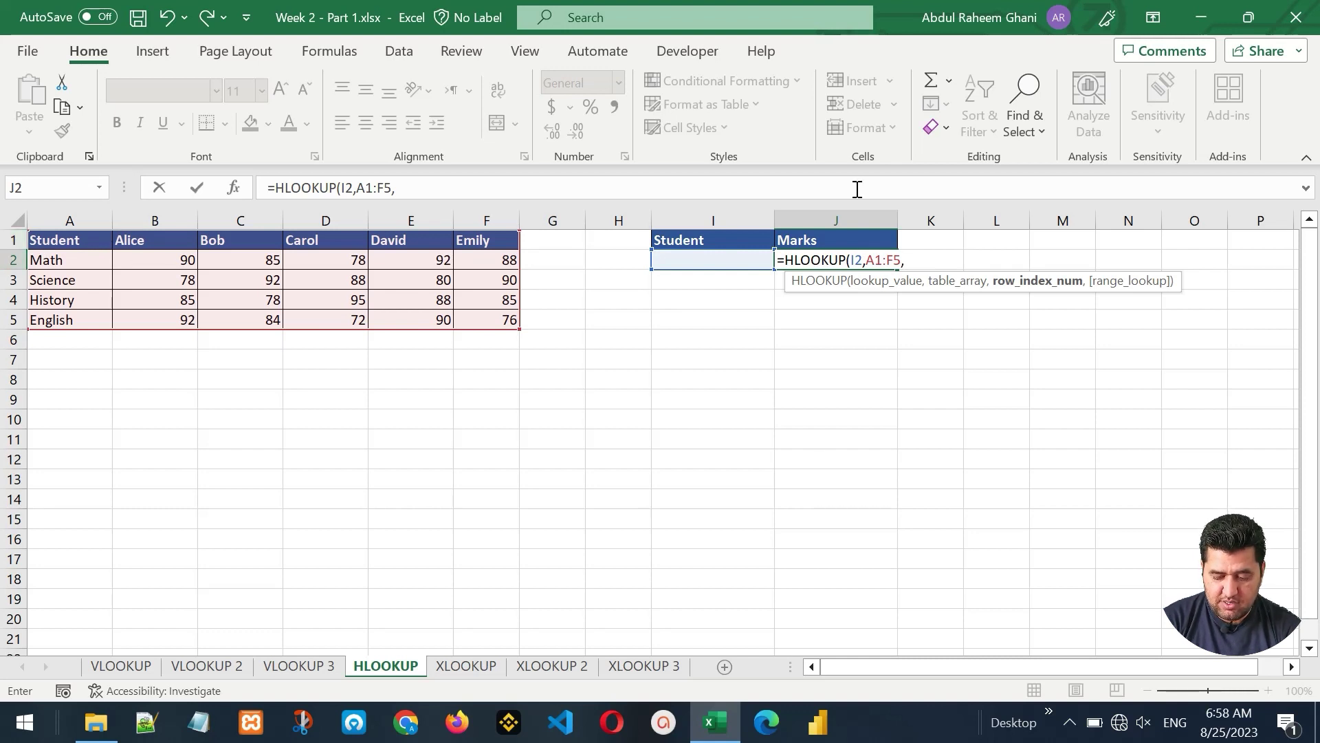
{"action": "type", "text": "2,FALSE"}
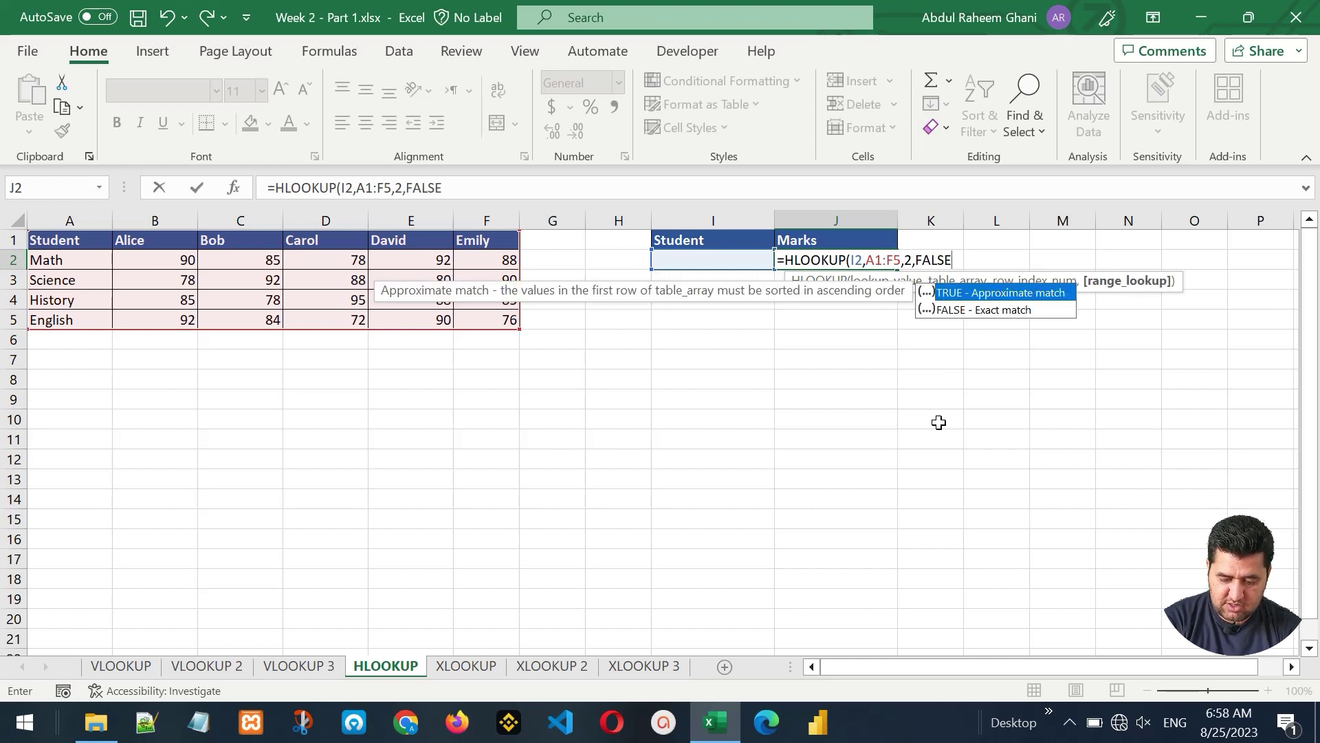
{"action": "type", "text": ")"}
{"action": "key", "text": "Return"}
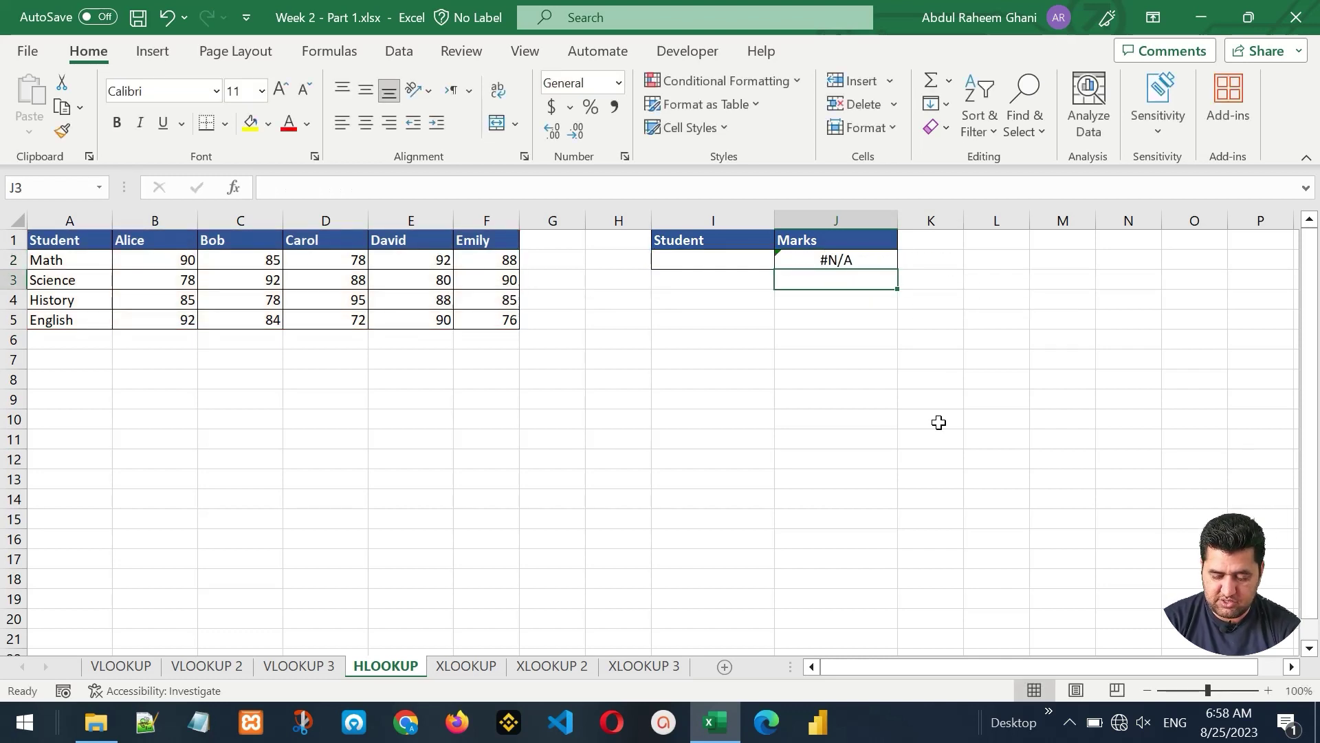
- Enter the student name from D1 in I2 as the lookup value and check the Marks formula in J2
{"action": "key", "text": "Up"}
{"action": "key", "text": "Left"}
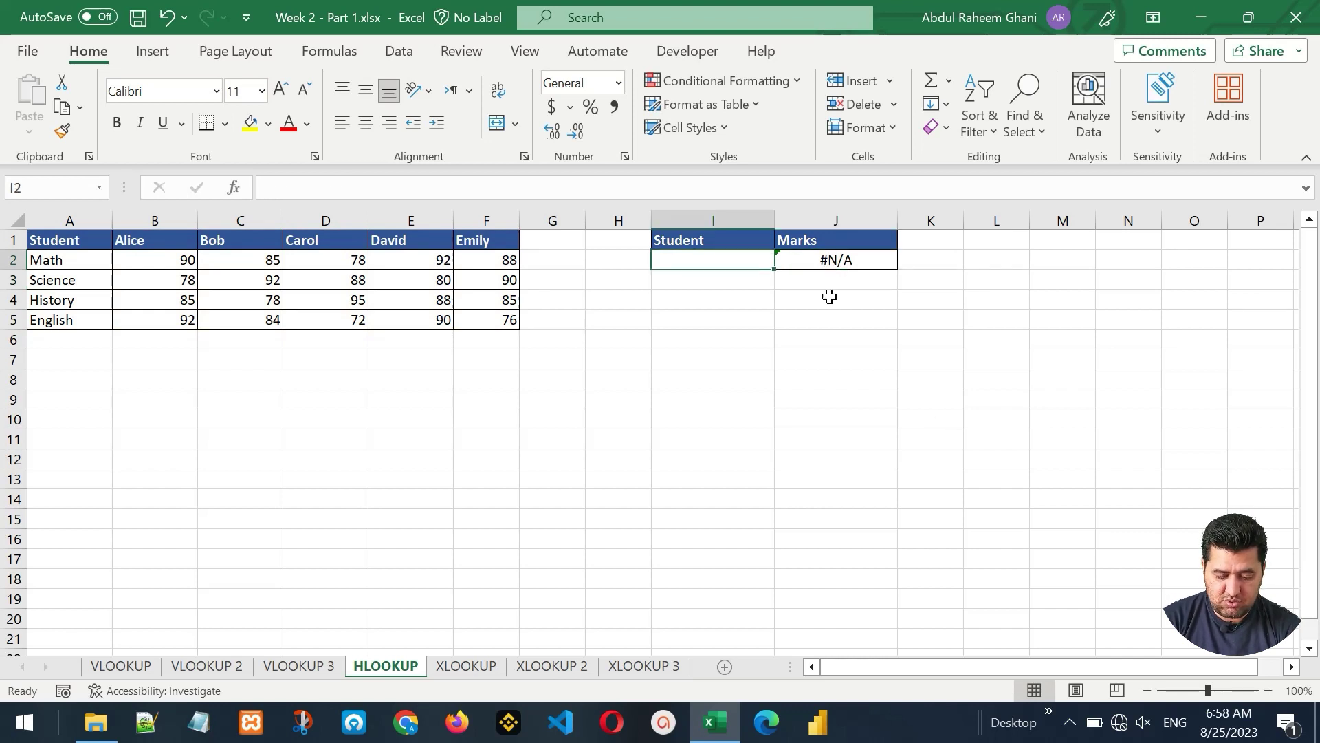
{"action": "type", "text": "Carol"}
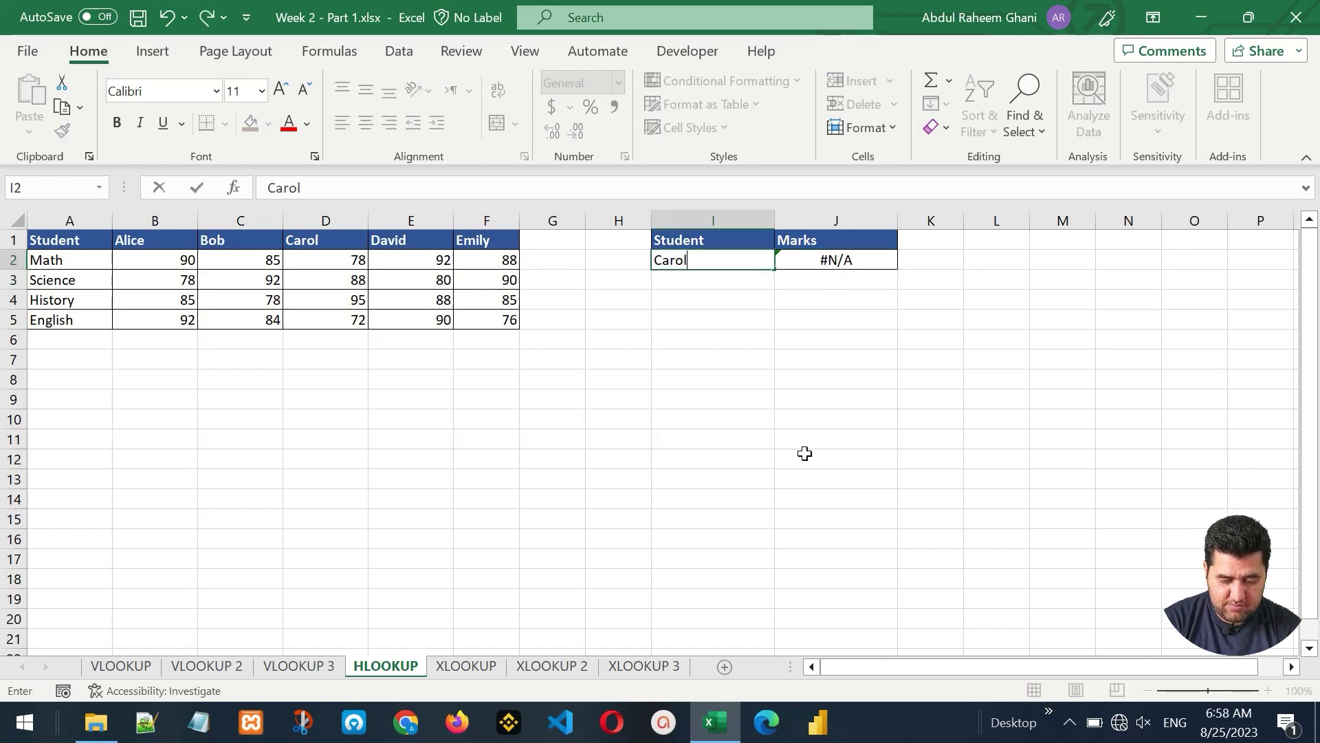
{"action": "key", "text": "Return"}
{"action": "key", "text": "Up"}
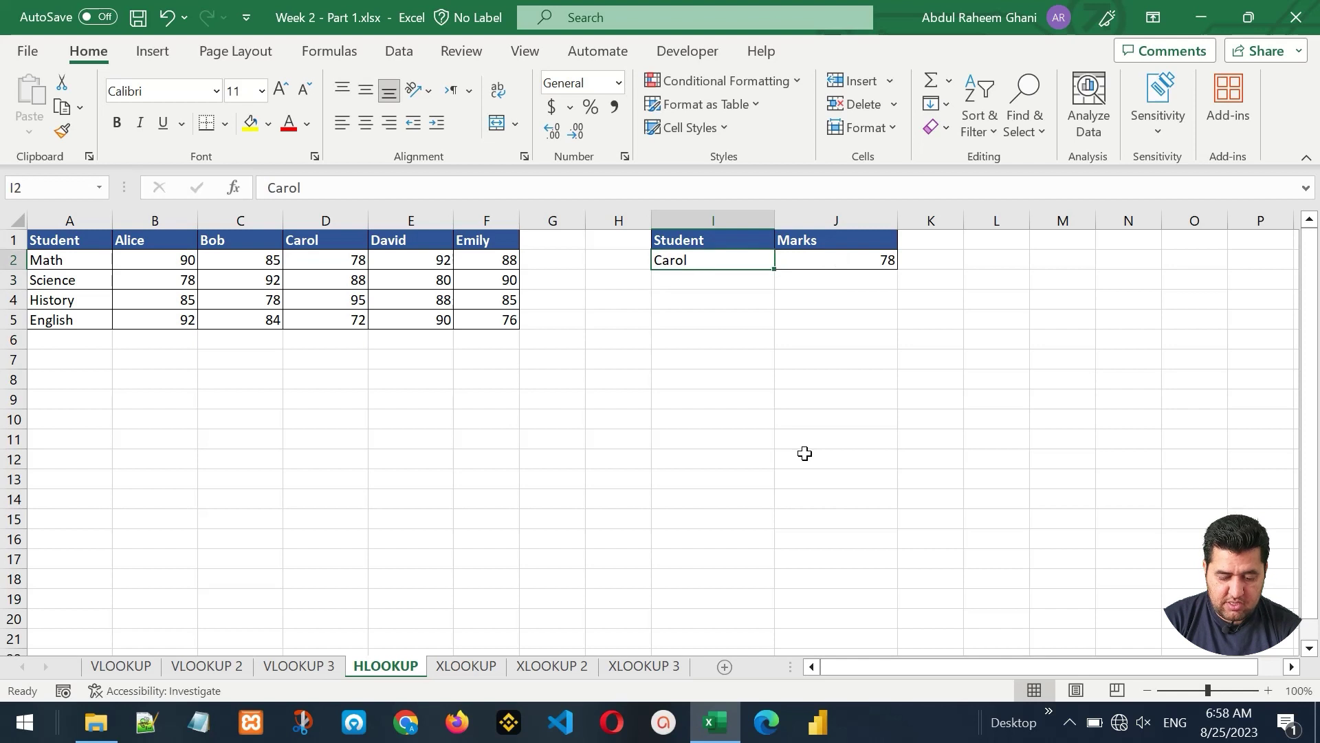
{"action": "left_click", "coordinate": [856, 261]}
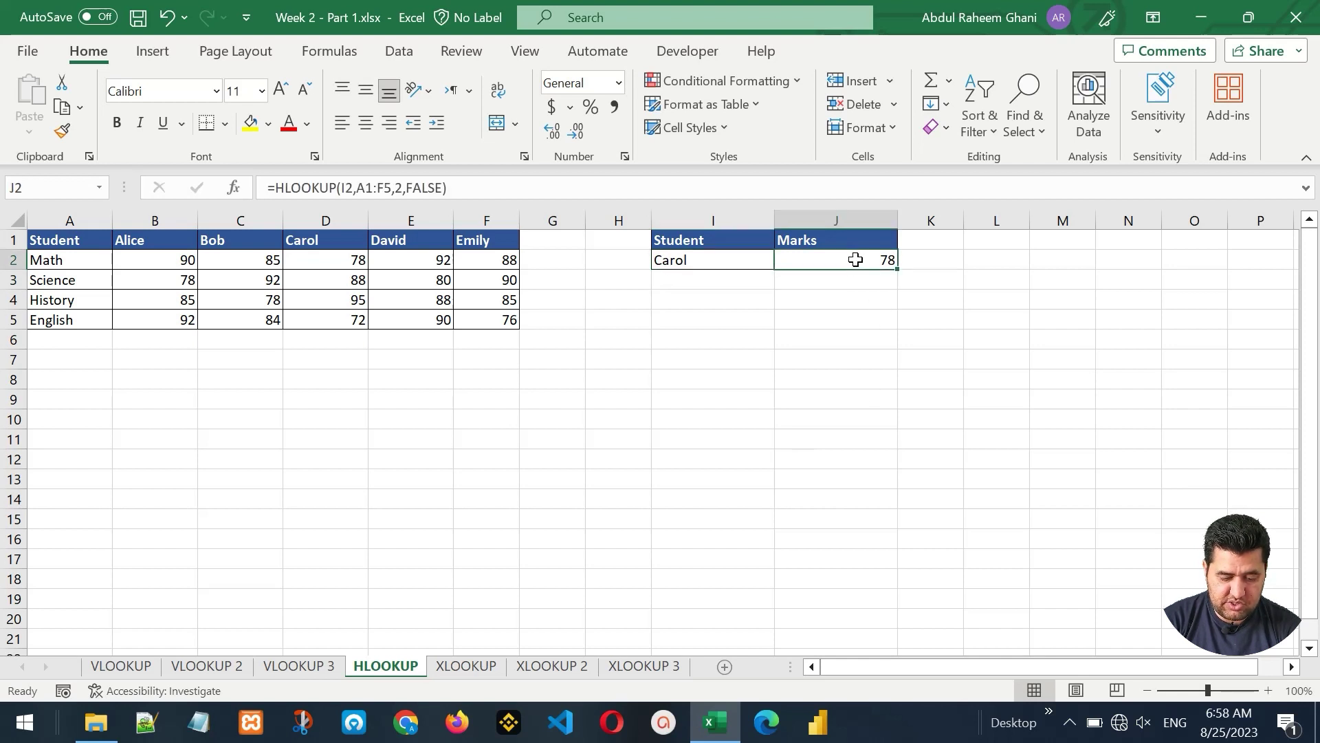
- Check the Math mark in D2, and enter the student name from F1 in I2 as the lookup value
{"action": "left_click", "coordinate": [312, 258]}
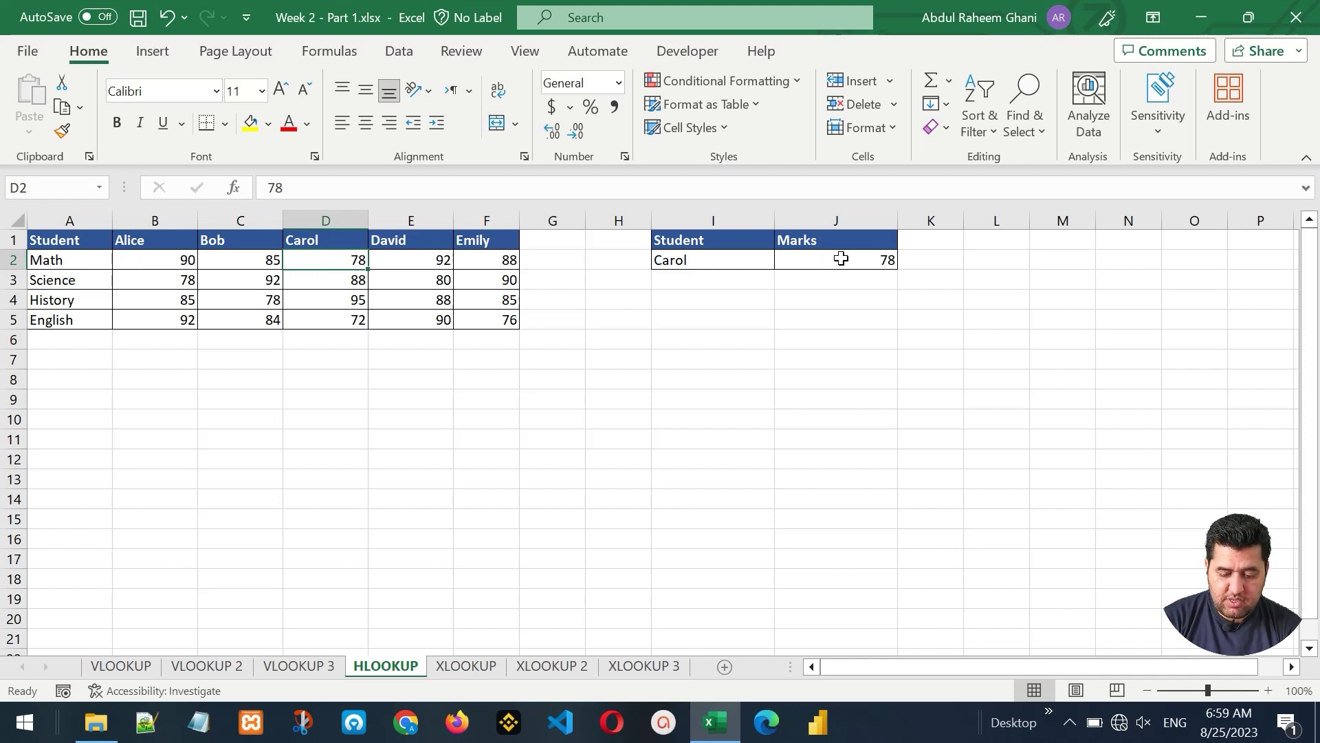
{"action": "left_click", "coordinate": [696, 260]}
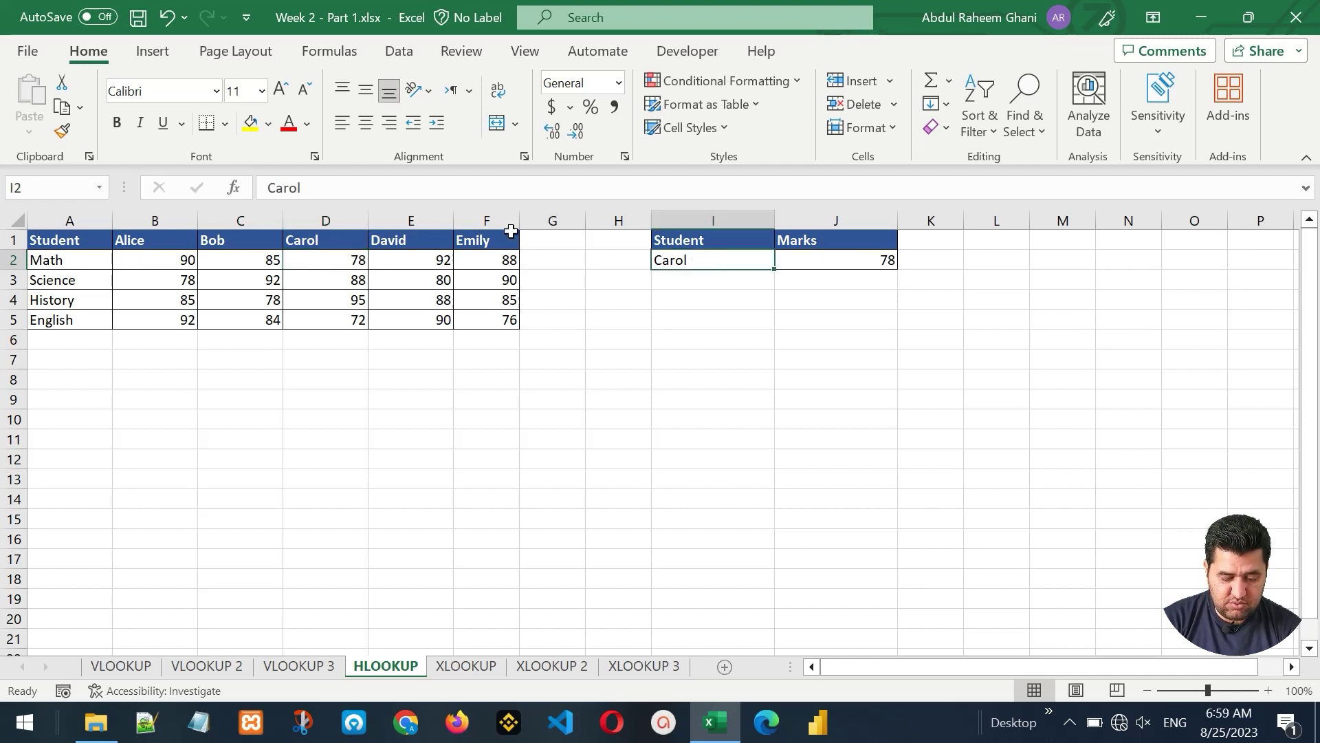
{"action": "type", "text": "Emily"}
{"action": "key", "text": "Return"}
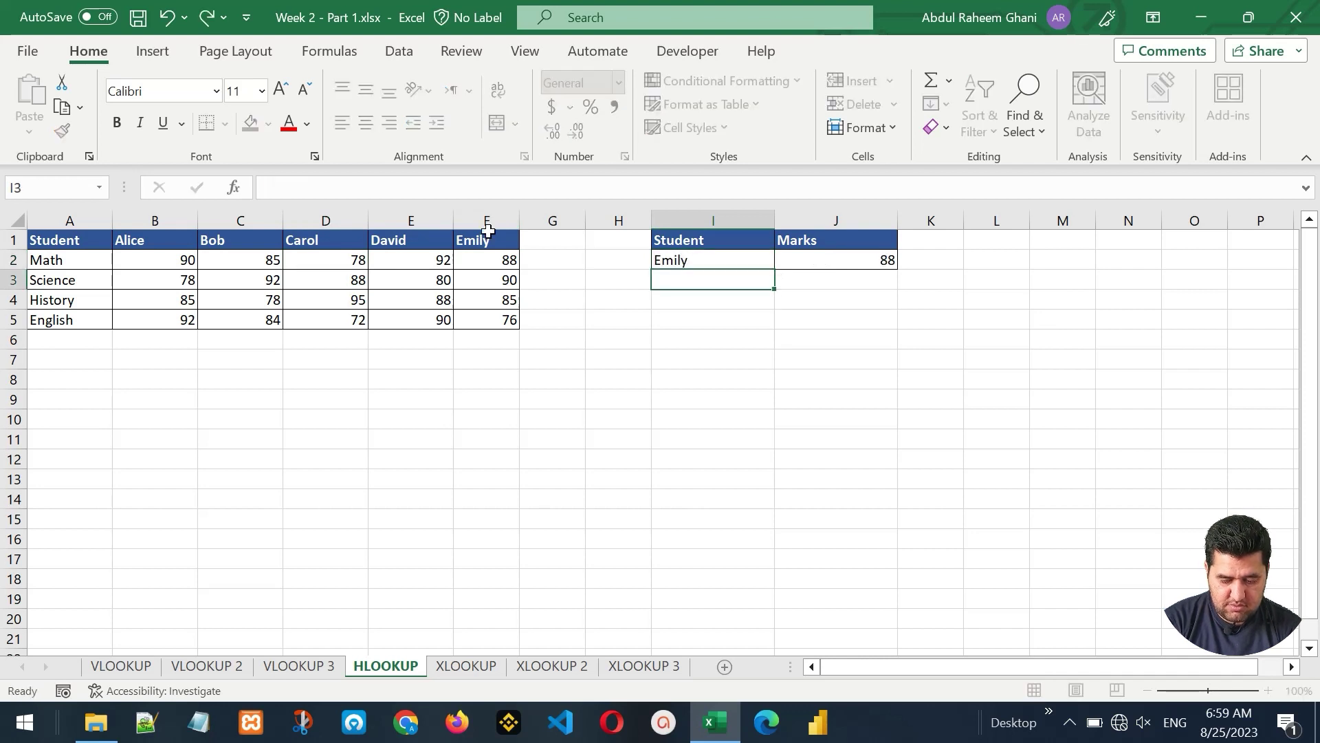
- Change the row index of the HLOOKUP formula in J2 to 4 to fetch History marks, and check it against F4
{"action": "left_click", "coordinate": [842, 258]}
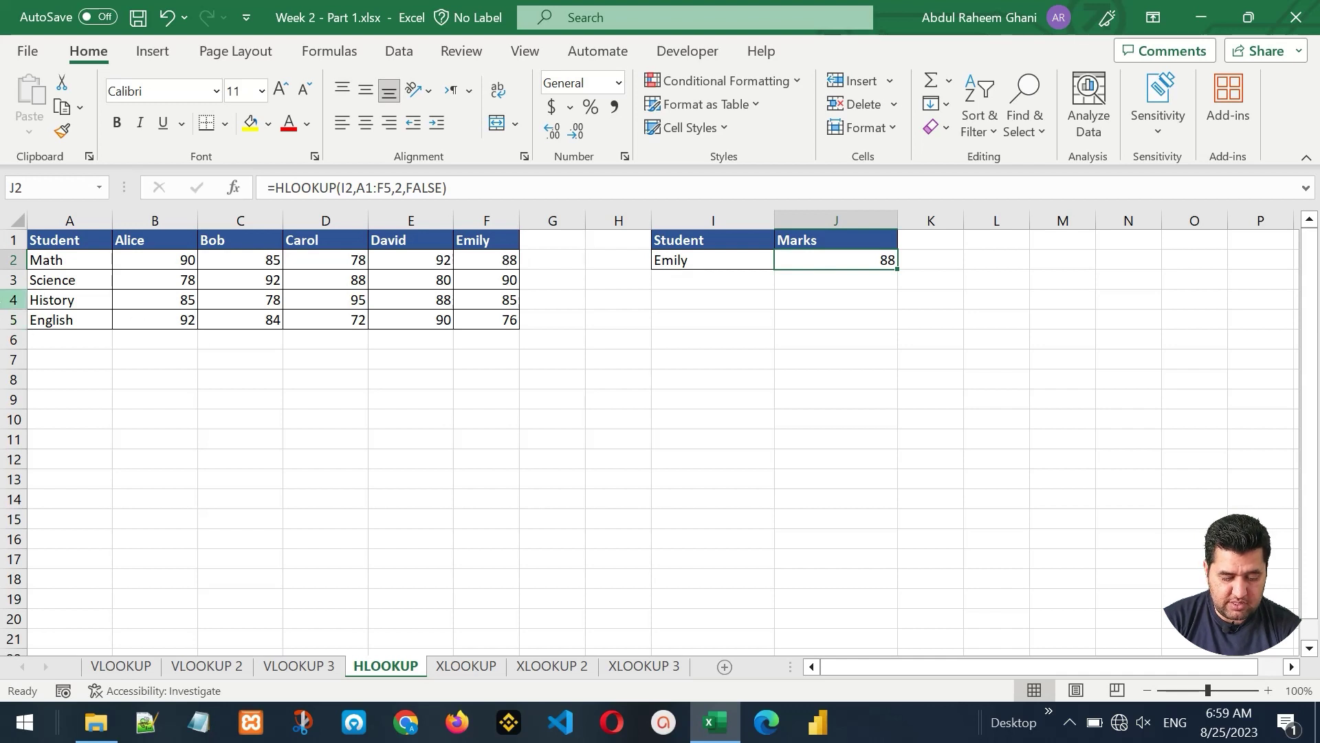
{"action": "left_click", "coordinate": [405, 187]}
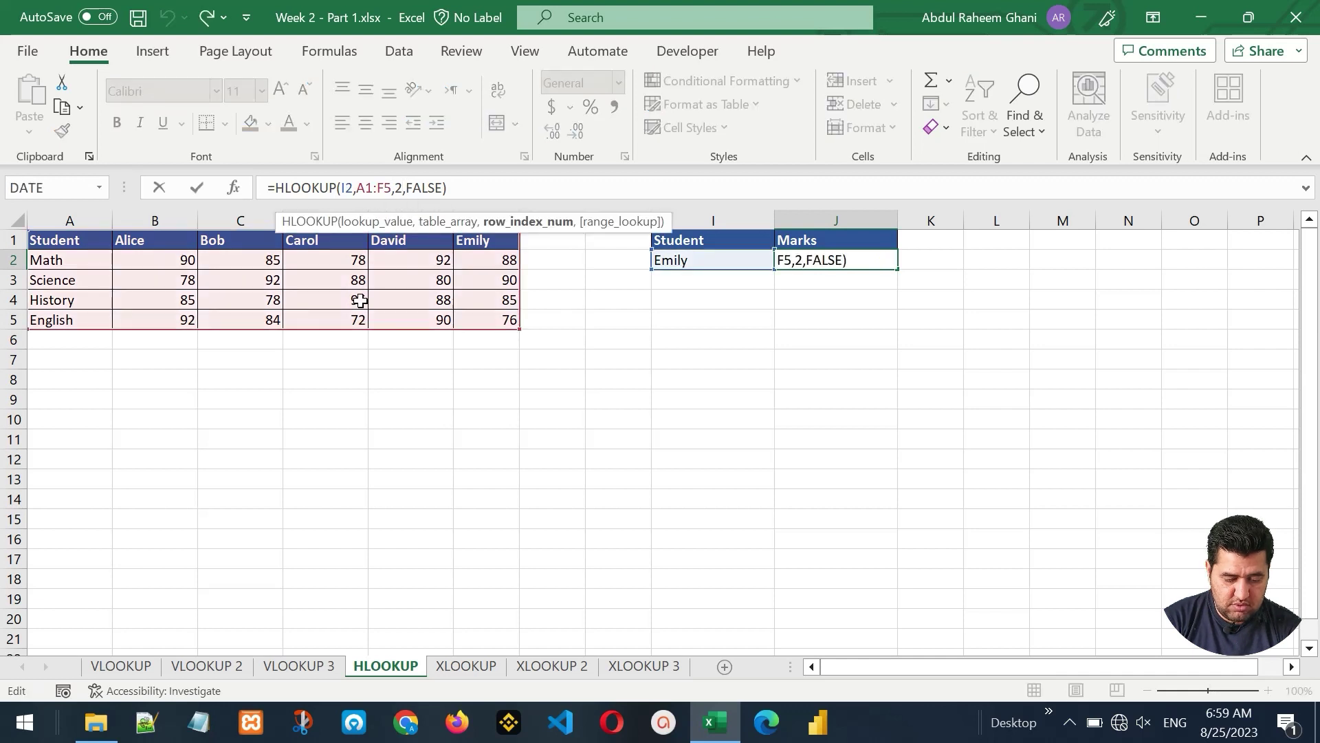
{"action": "key", "text": "BackSpace"}
{"action": "type", "text": "4"}
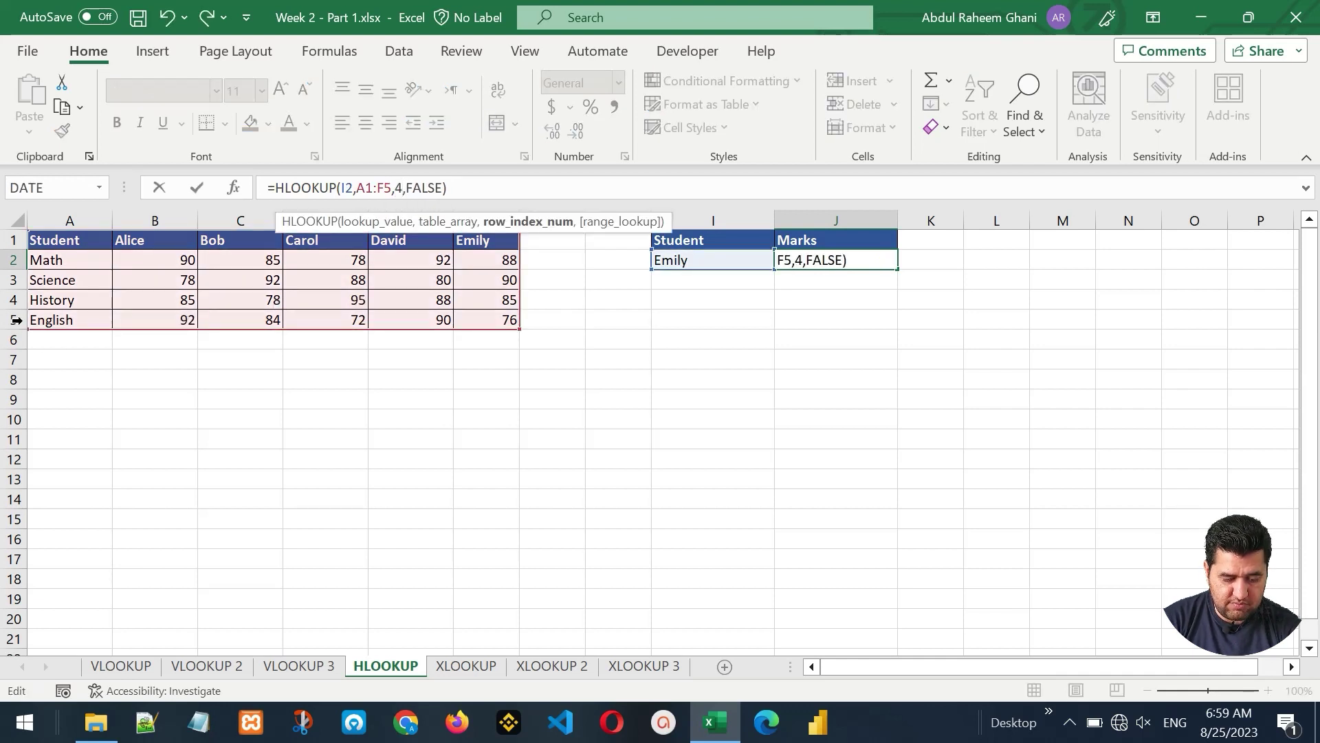
{"action": "key", "text": "ctrl+Return"}
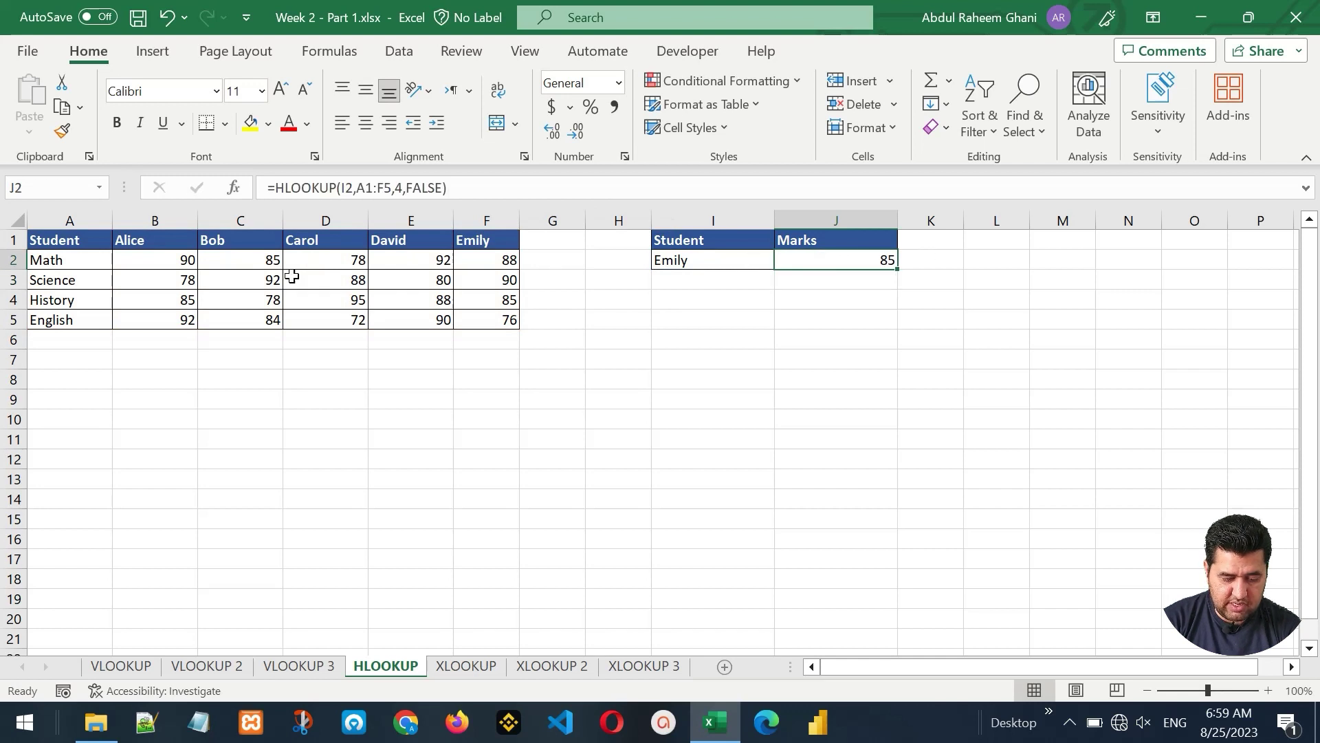
{"action": "left_click", "coordinate": [497, 299]}
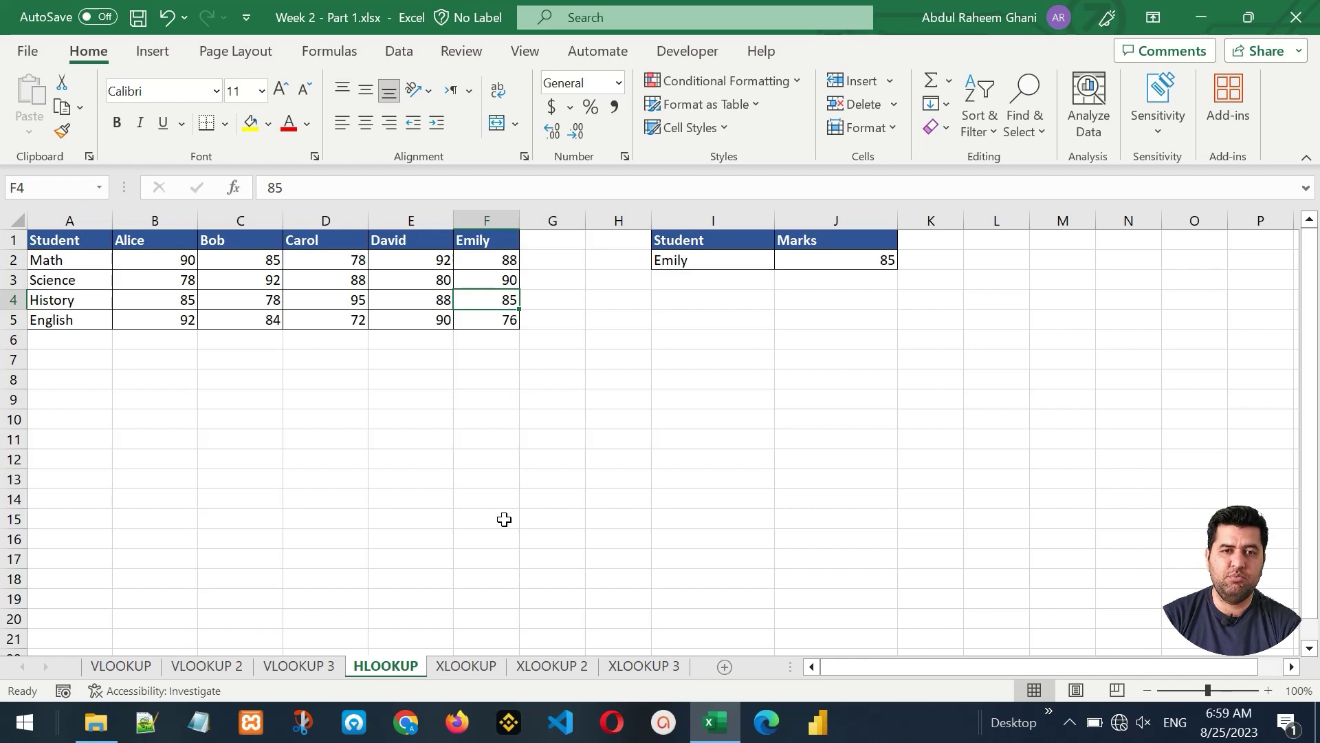
- On the XLOOKUP sheet, enter =XLOOKUP(I2,C2:C11,B2:B11) in J2 to look up the book title by the author in I2
{"action": "key", "text": "ctrl+Page_Down"}
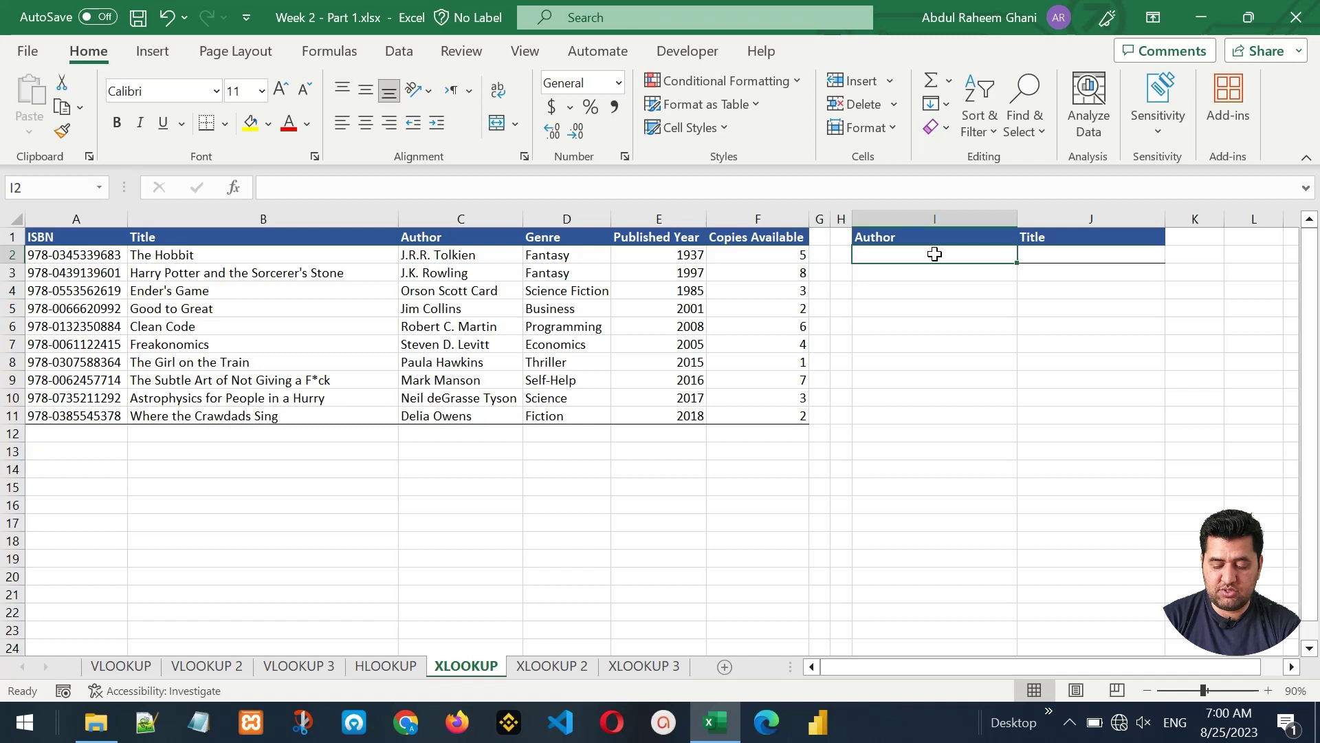
{"action": "key", "text": "Tab"}
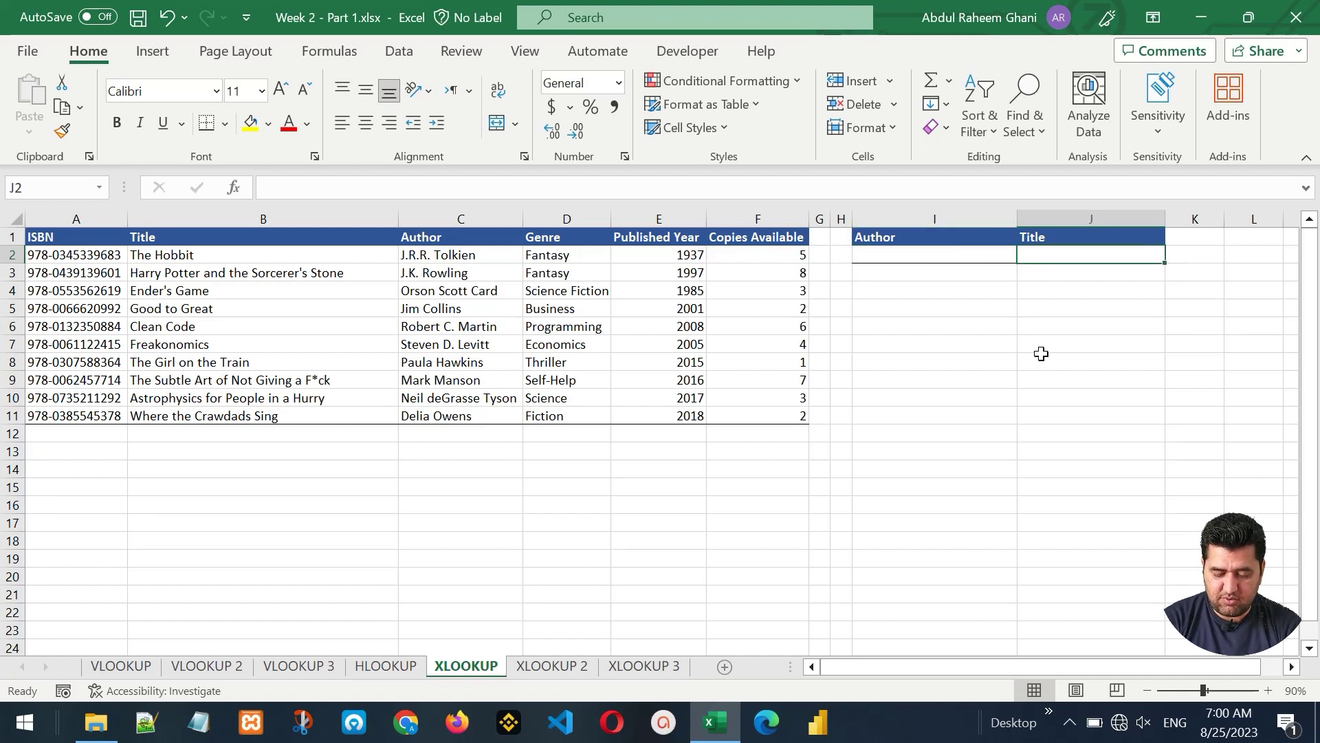
{"action": "type", "text": "="}
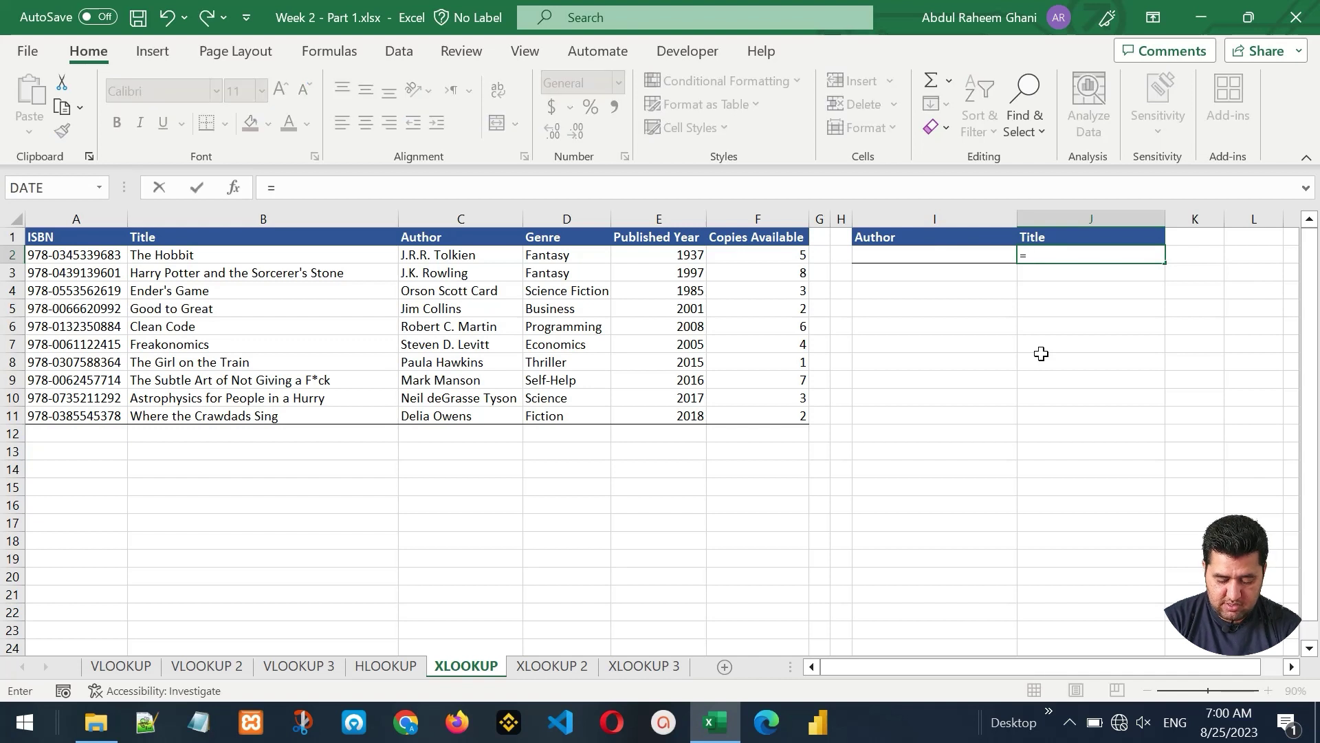
{"action": "type", "text": "xl"}
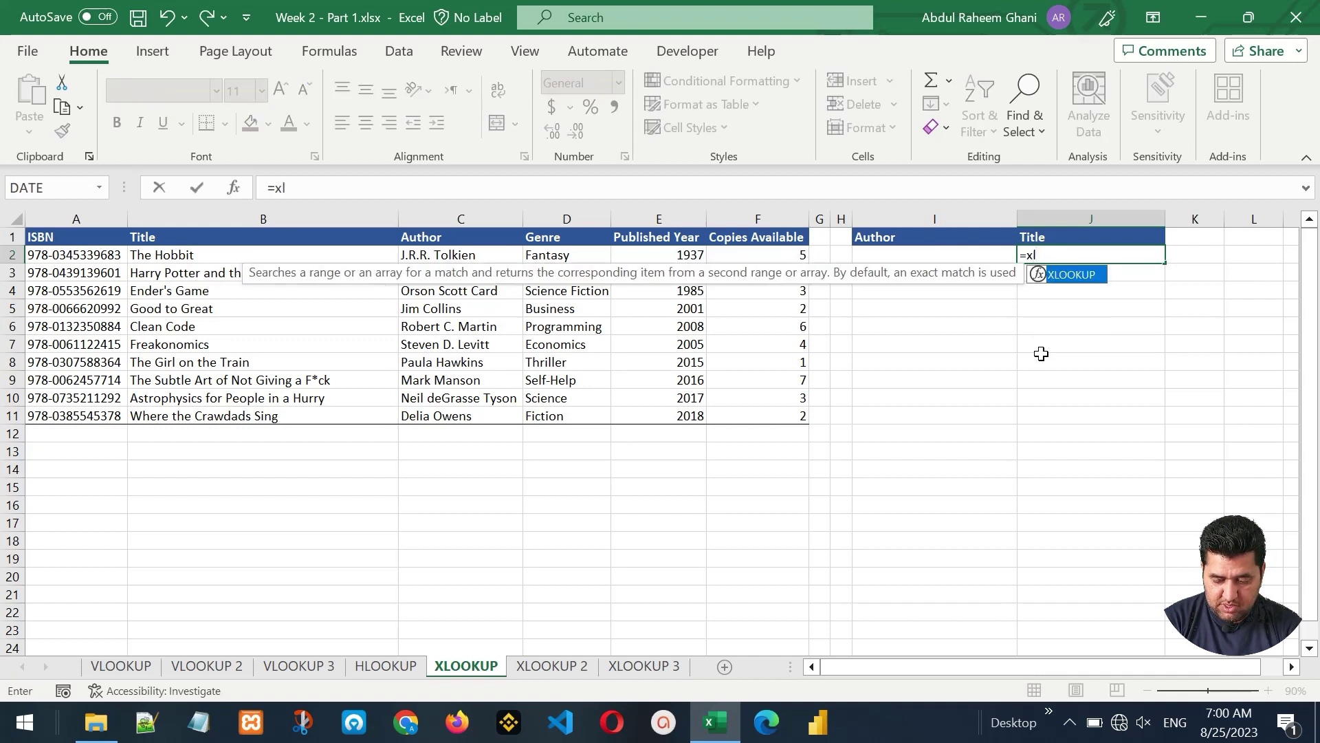
{"action": "key", "text": "Tab"}
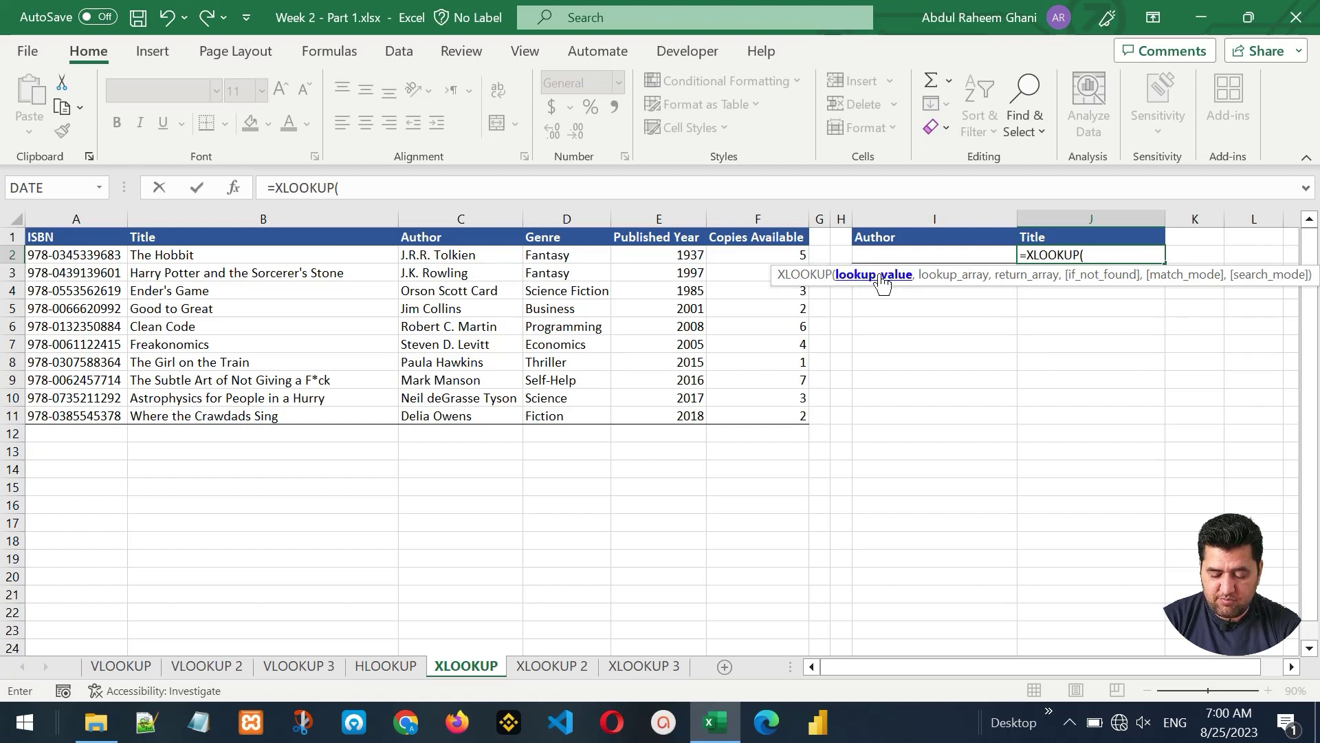
{"action": "left_click", "coordinate": [941, 255]}
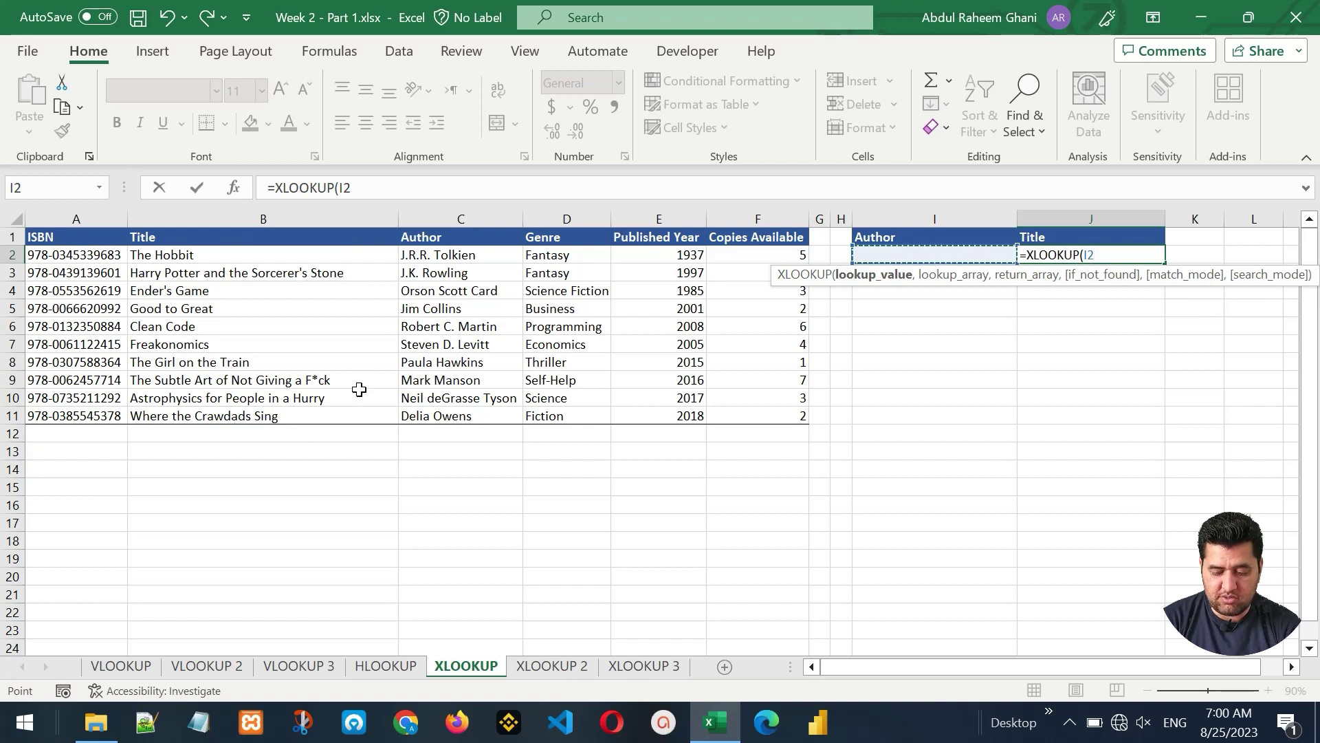
{"action": "type", "text": ","}
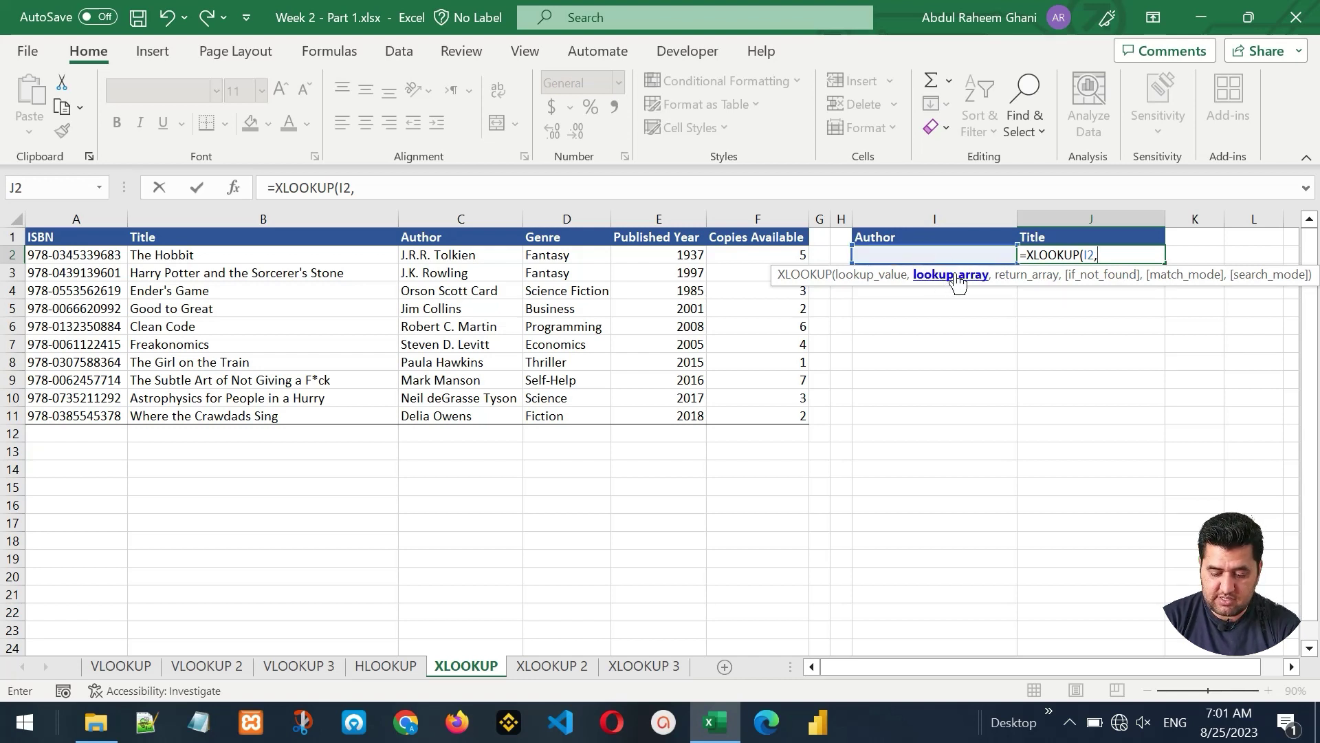
{"action": "left_click", "coordinate": [416, 256]}
{"action": "left_click_drag", "start_coordinate": [416, 256], "coordinate": [430, 417]}
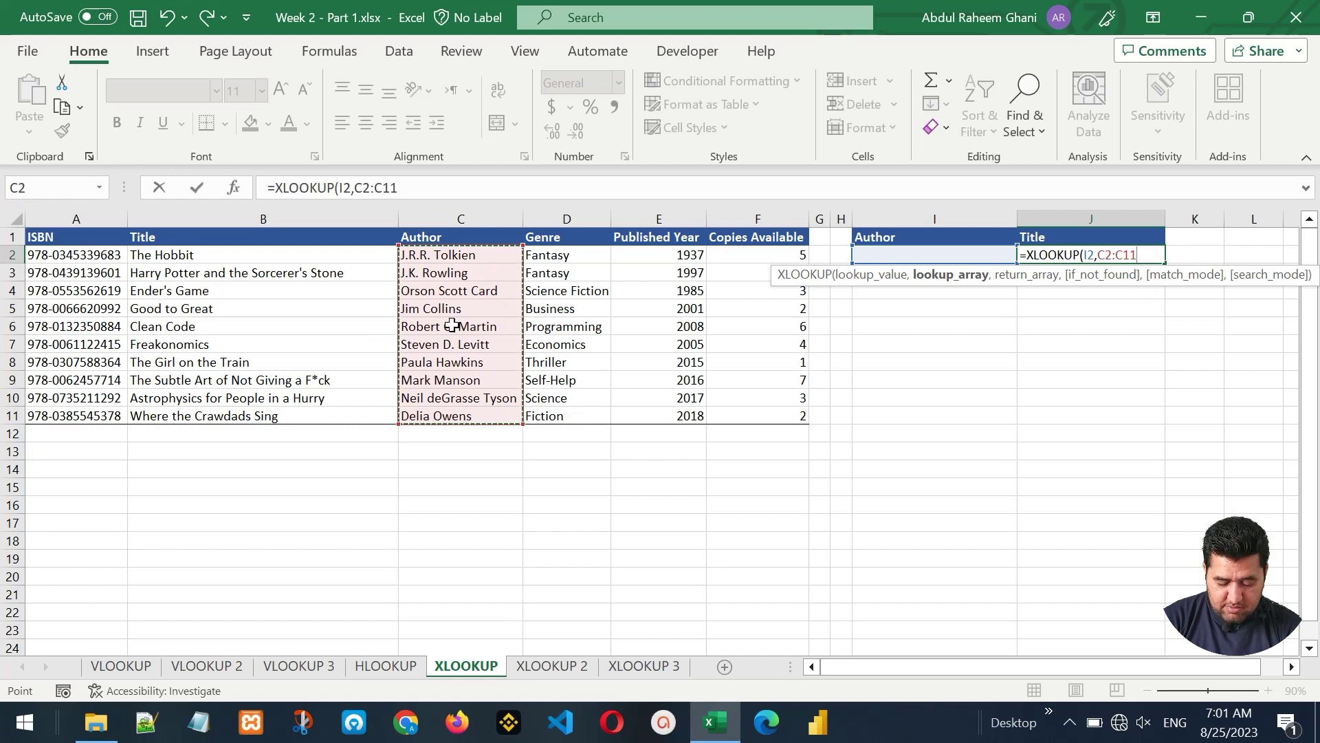
{"action": "type", "text": ","}
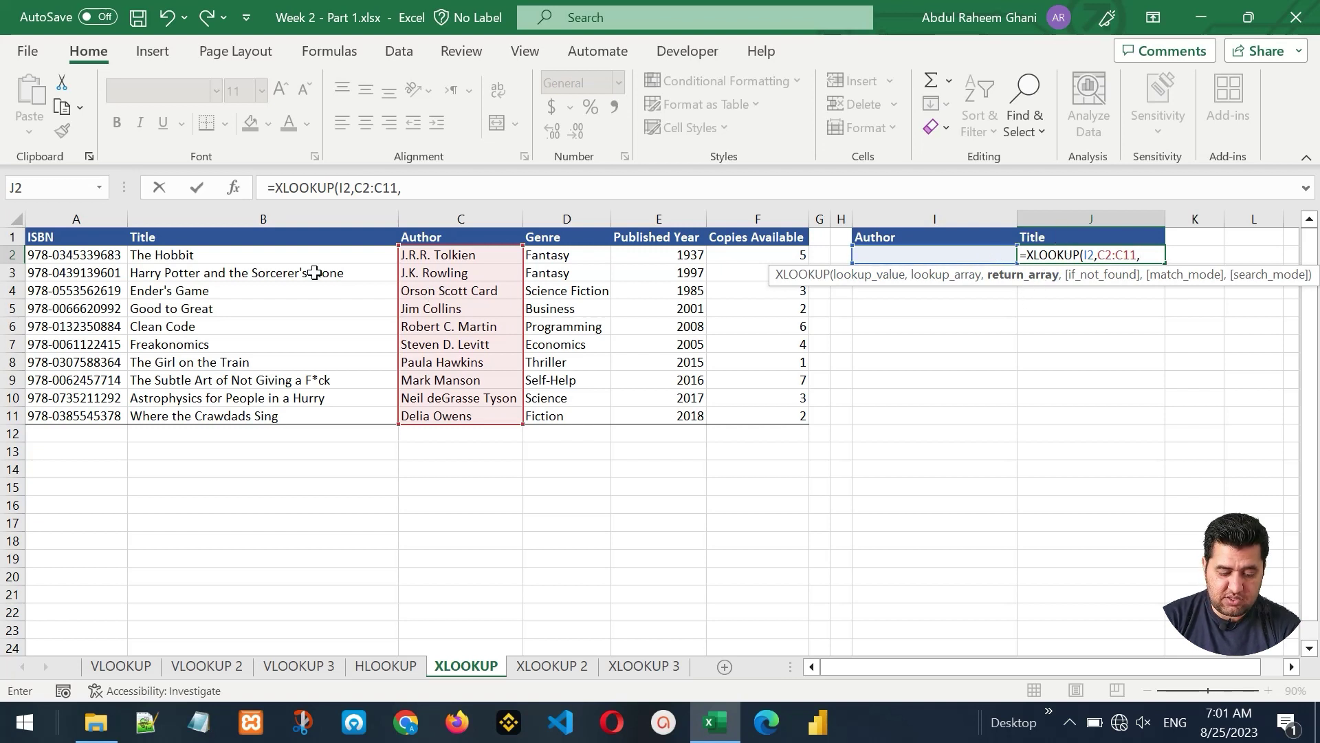
{"action": "left_click", "coordinate": [215, 253]}
{"action": "left_click_drag", "start_coordinate": [206, 341], "coordinate": [205, 413]}
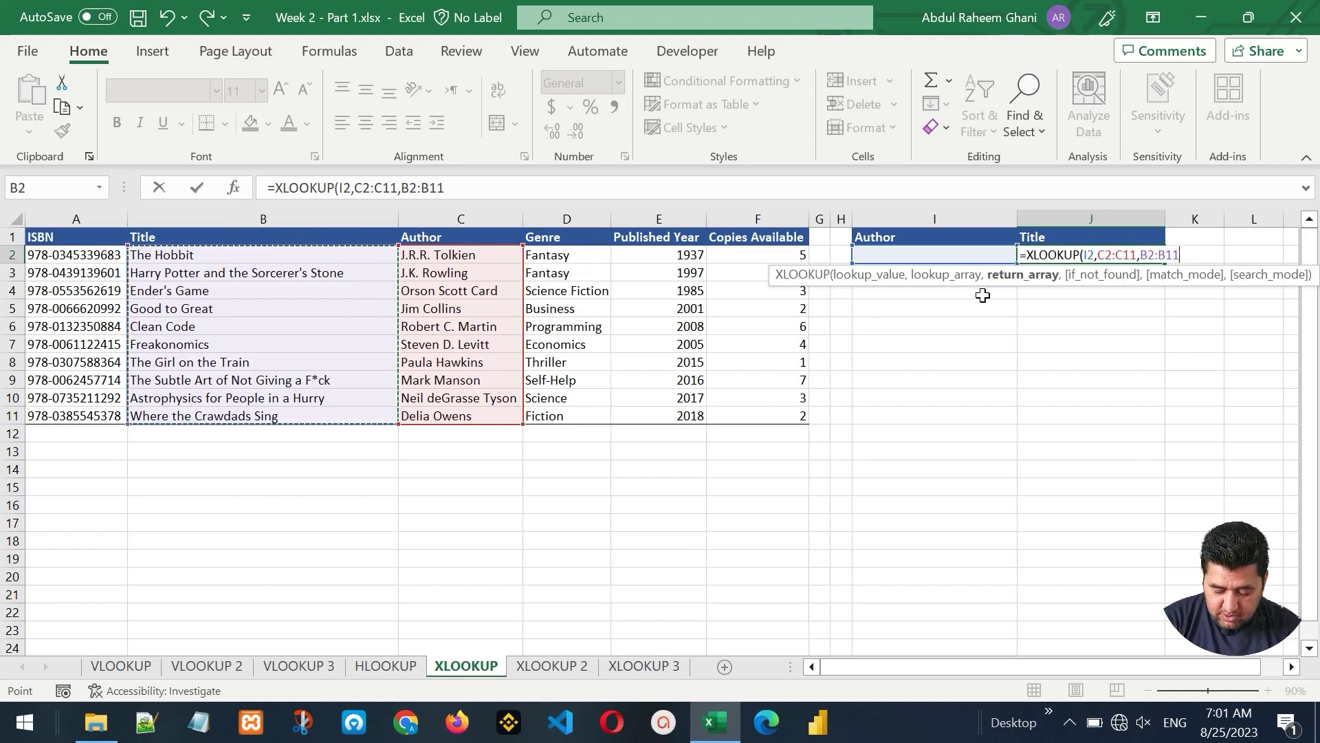
{"action": "type", "text": ")"}
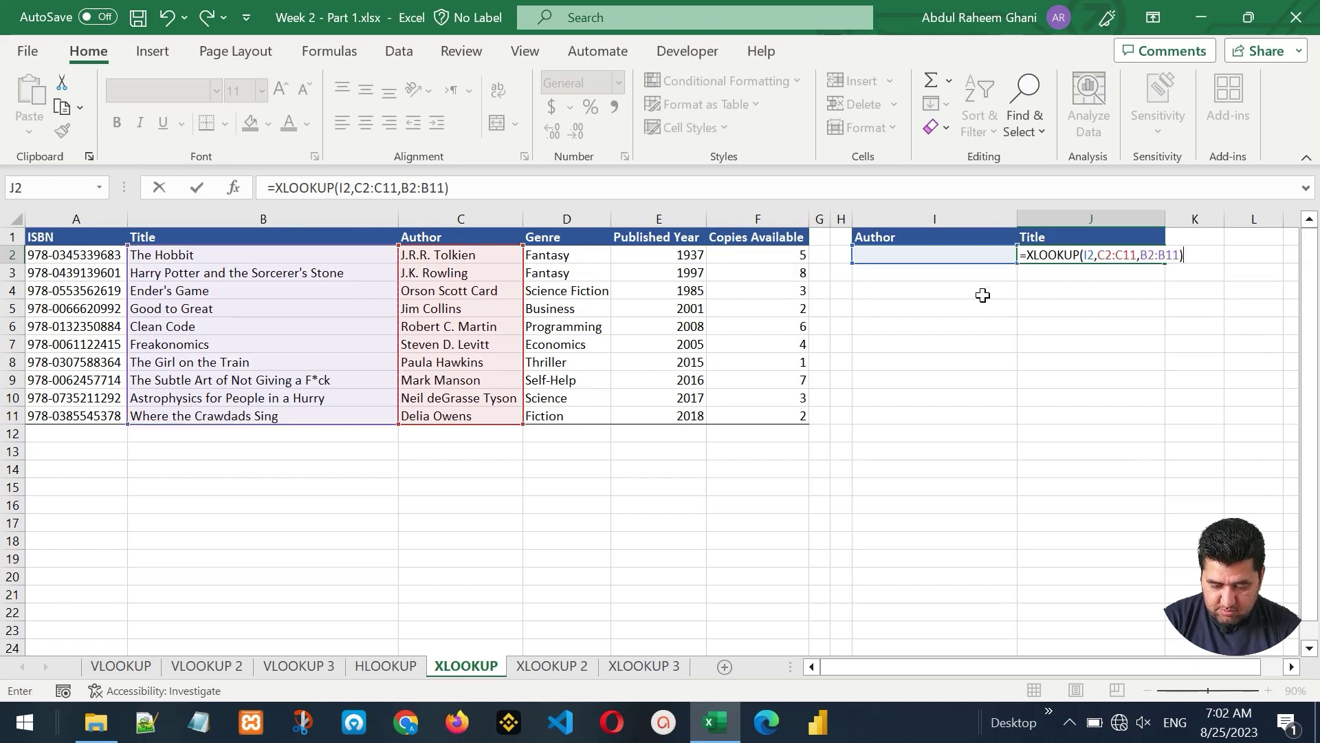
{"action": "key", "text": "Return"}
- Enter Jim Collins in I2 as the lookup author and compare the returned title with B5 and C5
{"action": "left_click", "coordinate": [901, 256]}
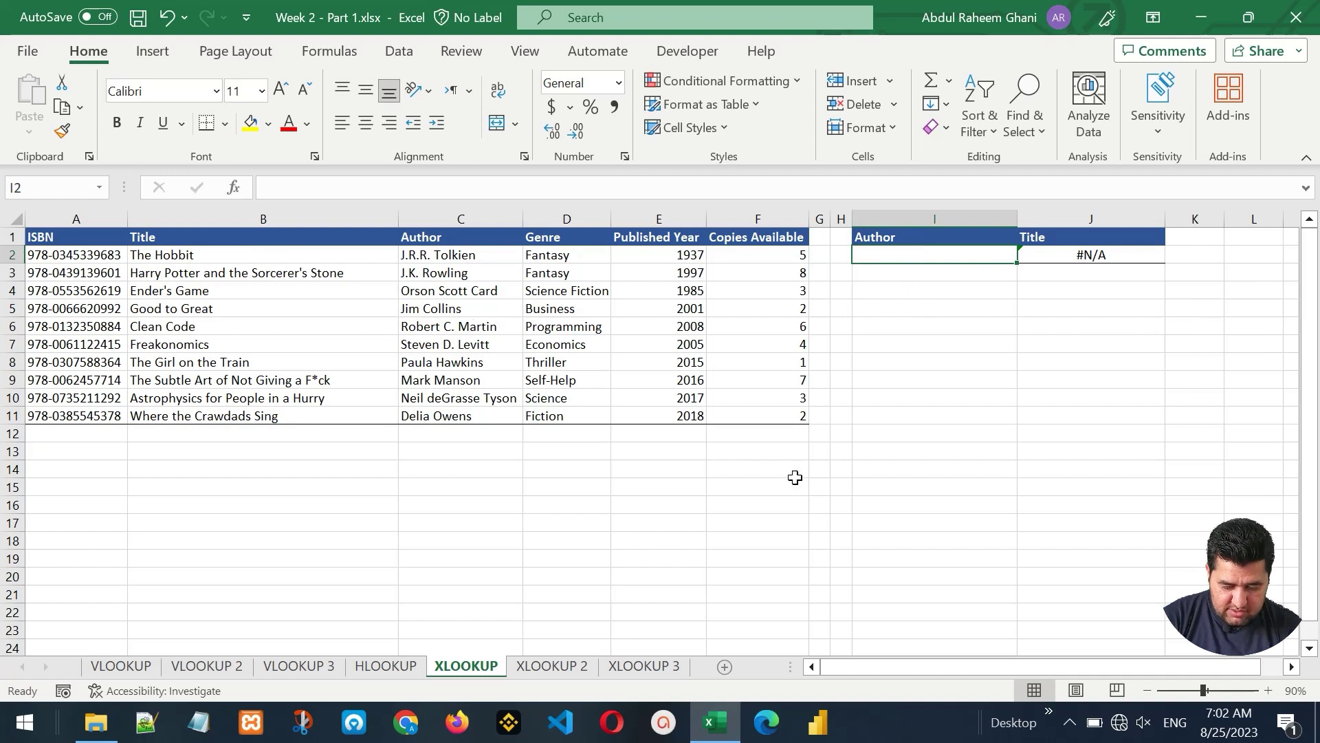
{"action": "type", "text": "Jim Colli"}
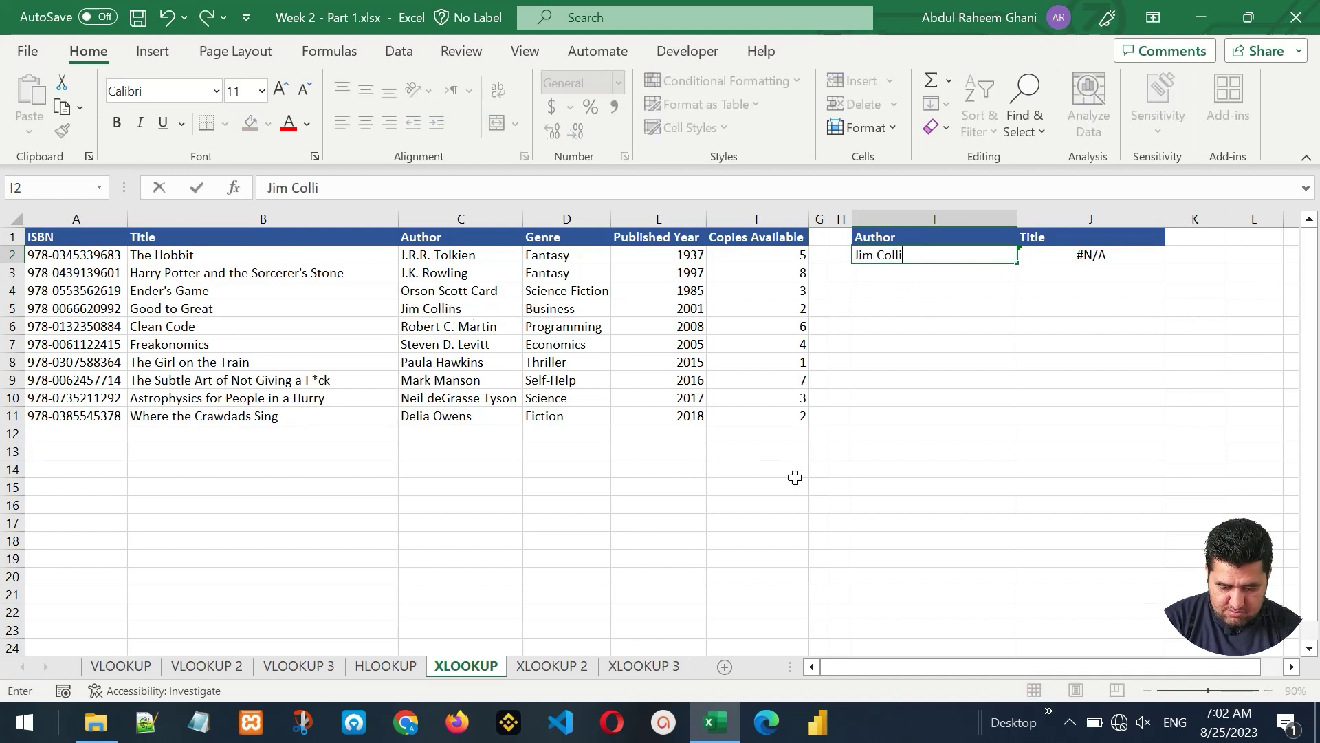
{"action": "type", "text": "ns"}
{"action": "key", "text": "Return"}
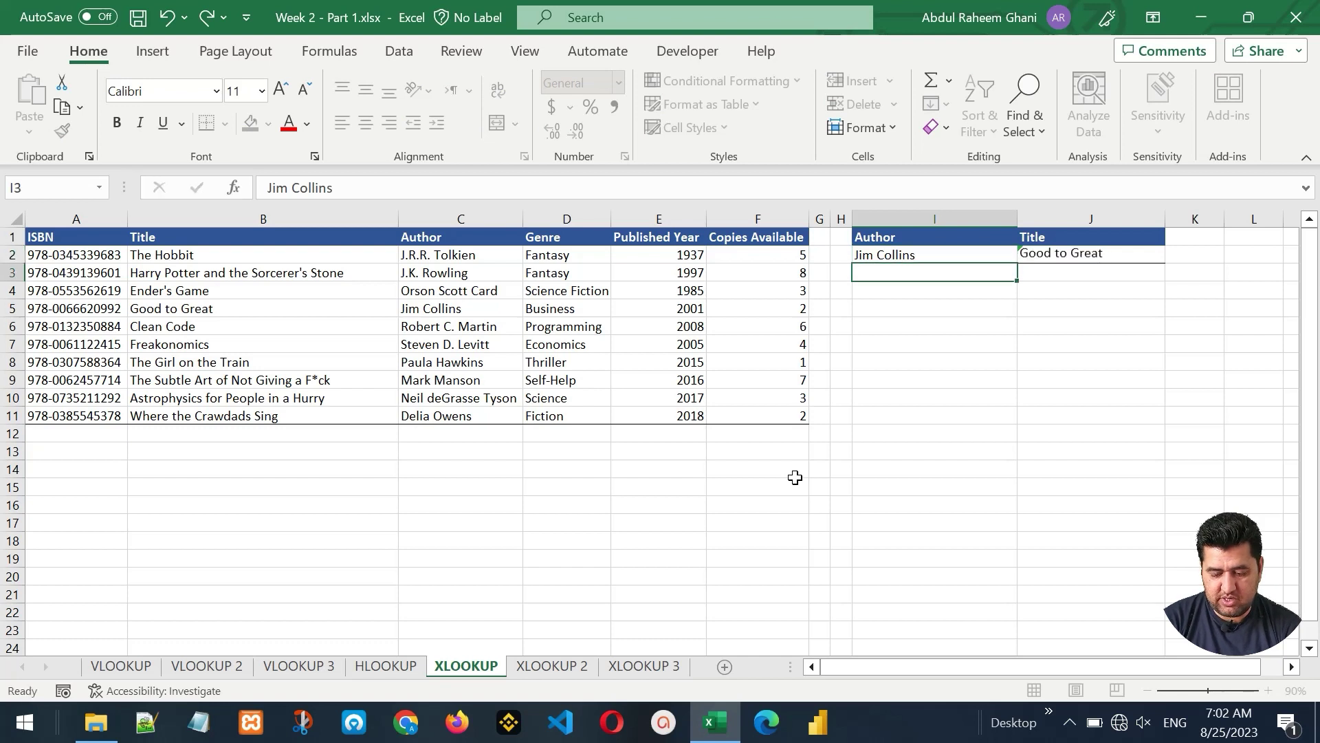
{"action": "key", "text": "Up"}
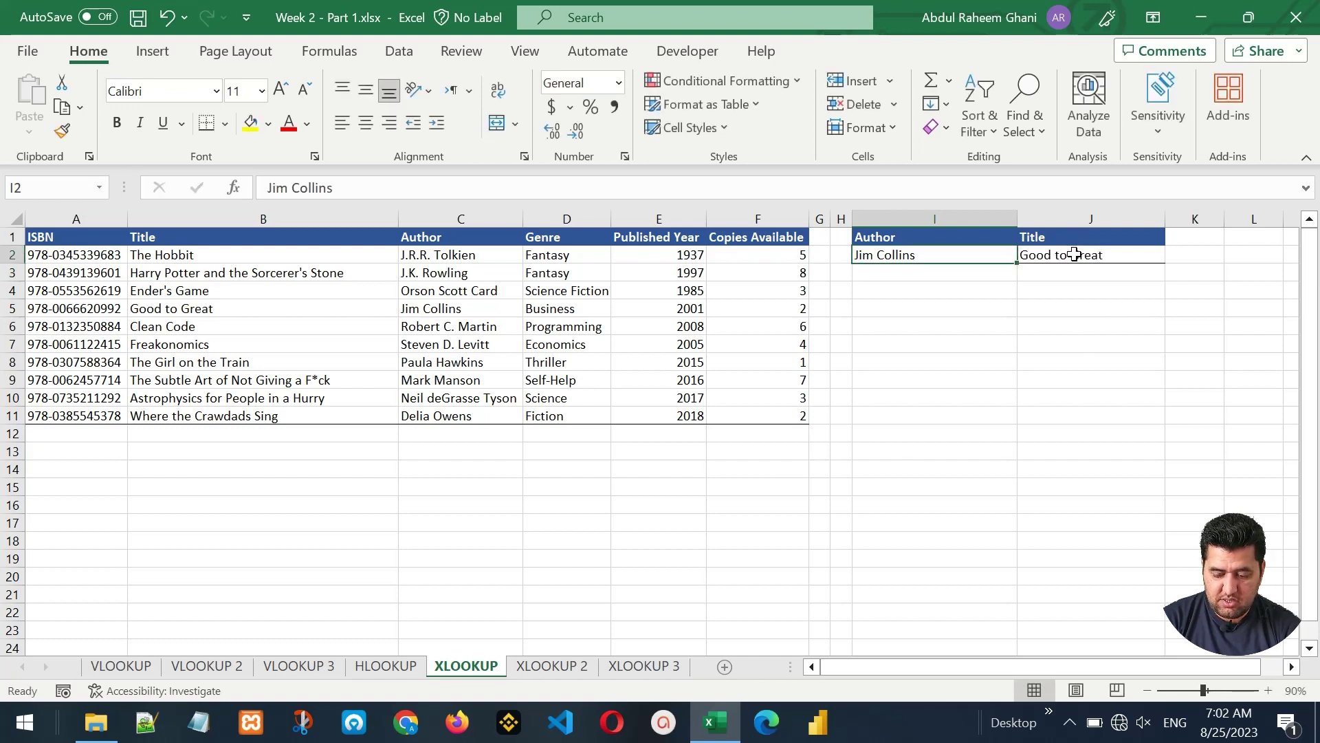
{"action": "left_click", "coordinate": [281, 305]}
{"action": "left_click", "coordinate": [426, 306]}
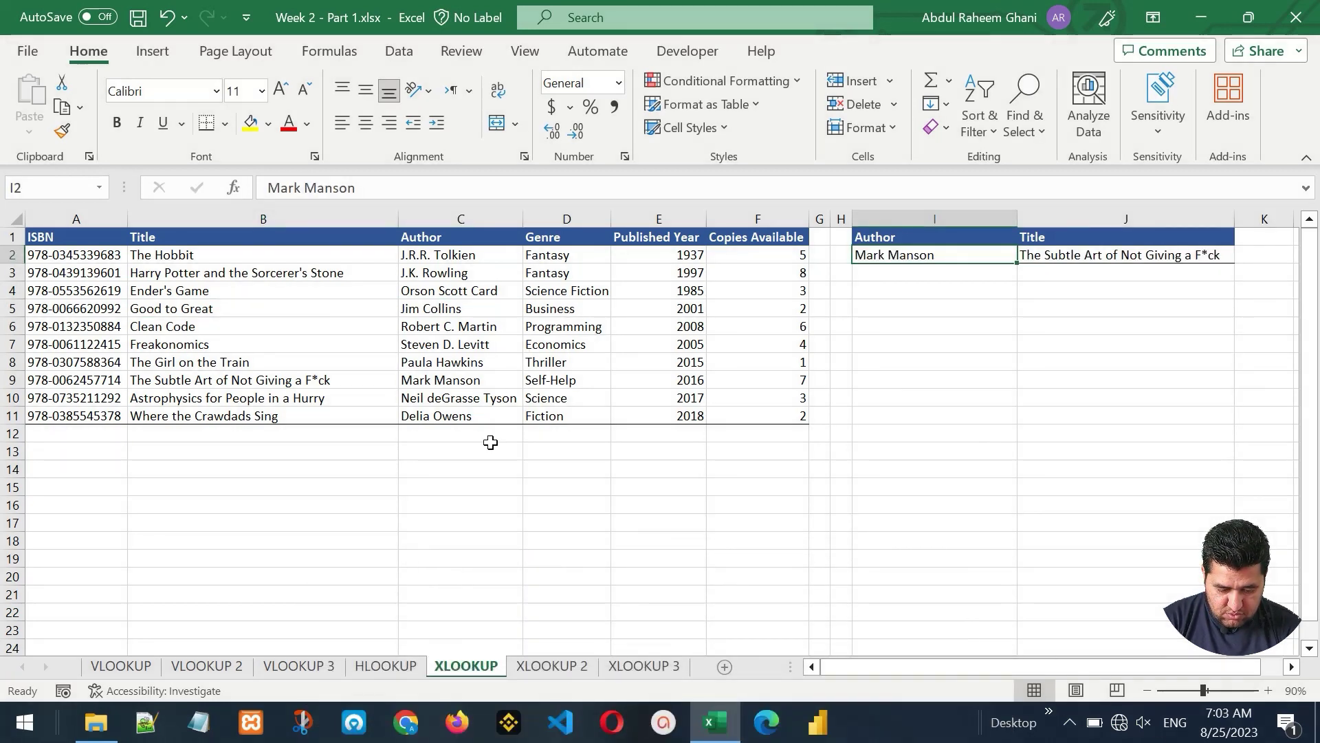
- Enter Delia Owens in I2 as the lookup author
{"action": "type", "text": "Delia"}
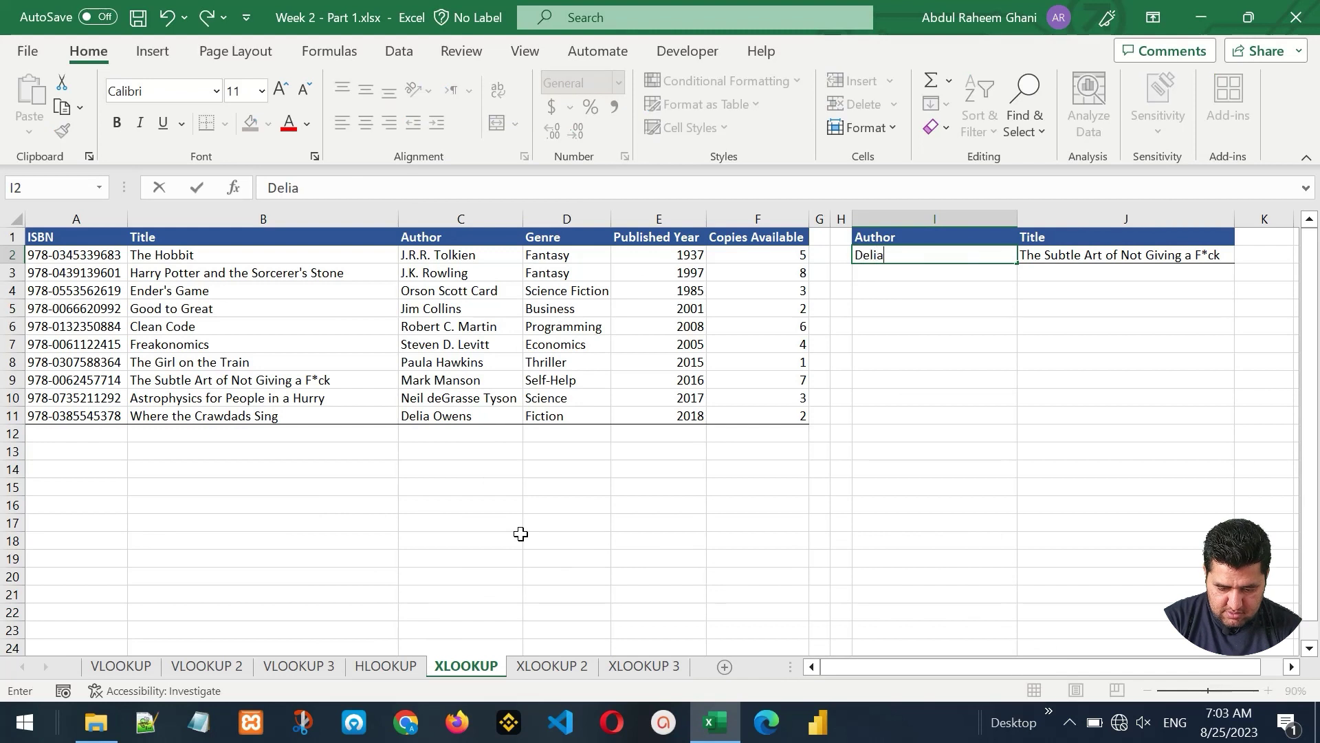
{"action": "type", "text": " Owens"}
{"action": "key", "text": "Return"}
{"action": "key", "text": "Up"}
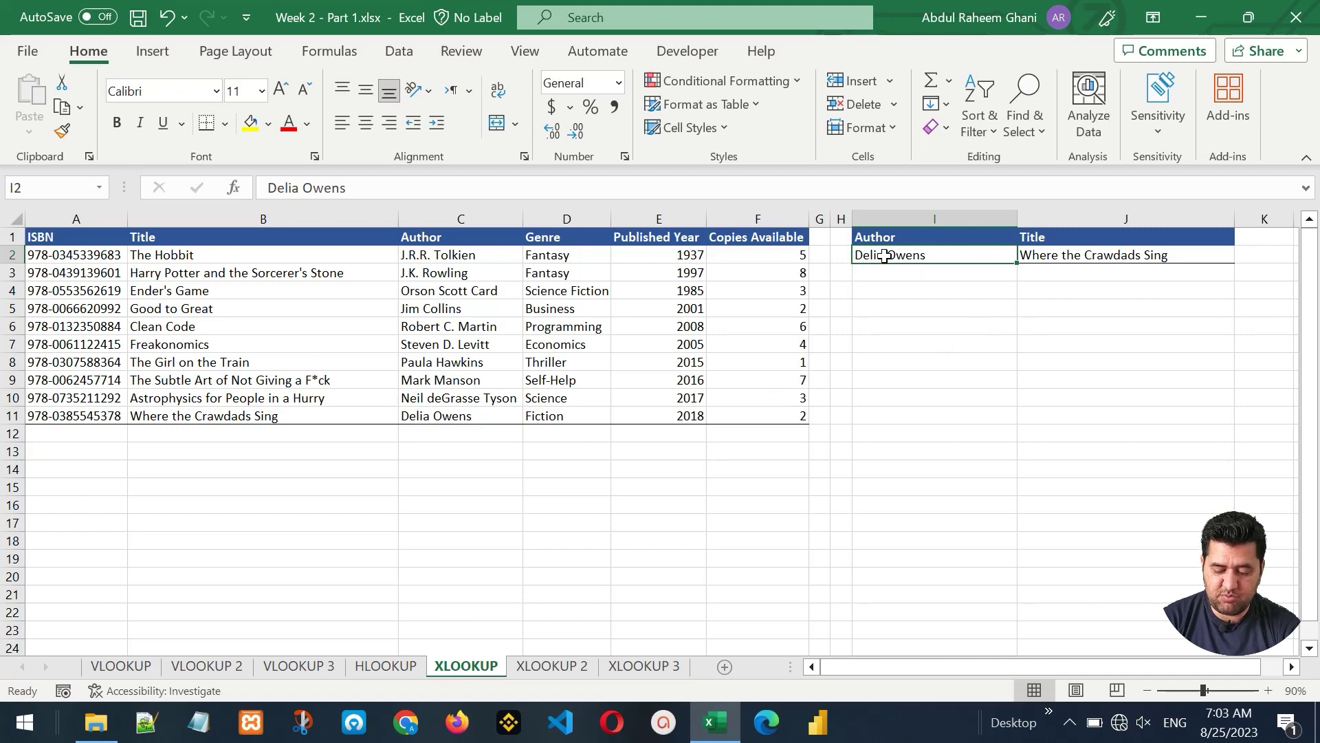
- On the XLOOKUP 2 sheet, enter =XLOOKUP(I2,B2:B11,C2:D11) in J2 to return author and genre by the title in I2
{"action": "key", "text": "ctrl+Page_Down"}
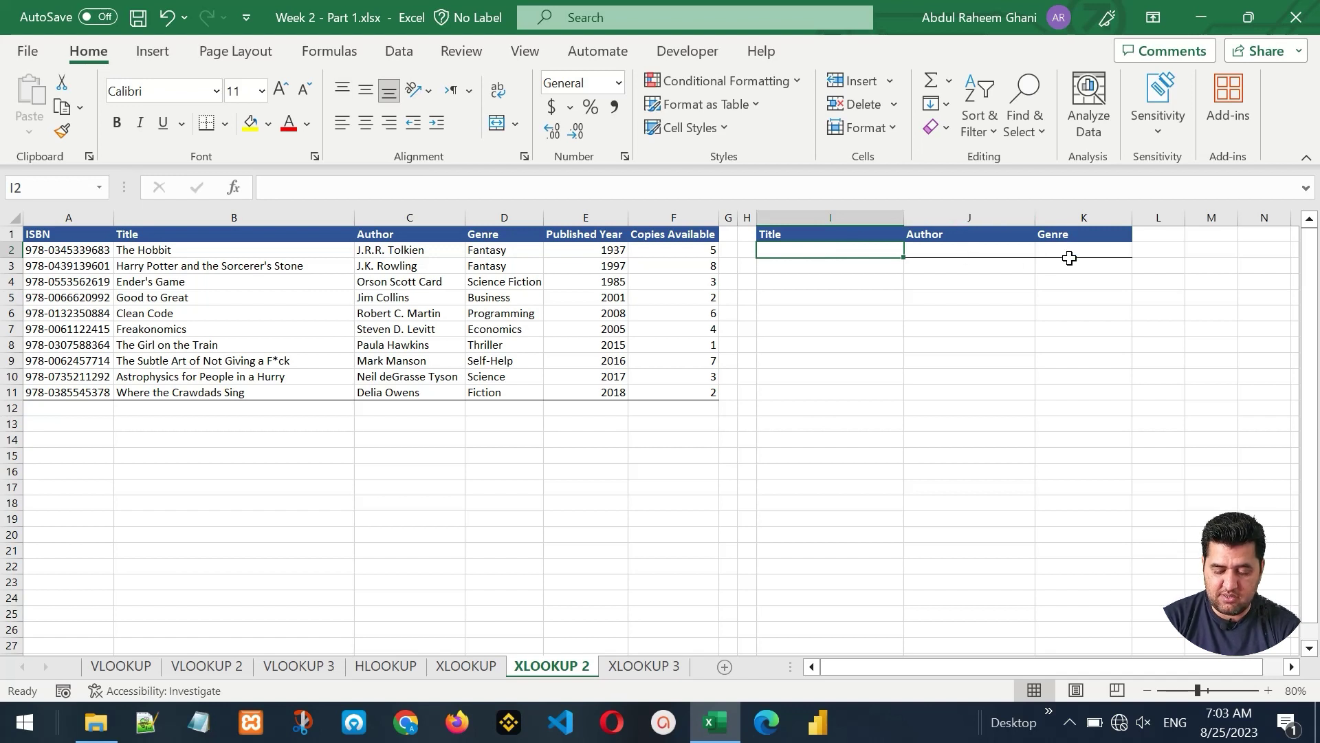
{"action": "key", "text": "Right"}
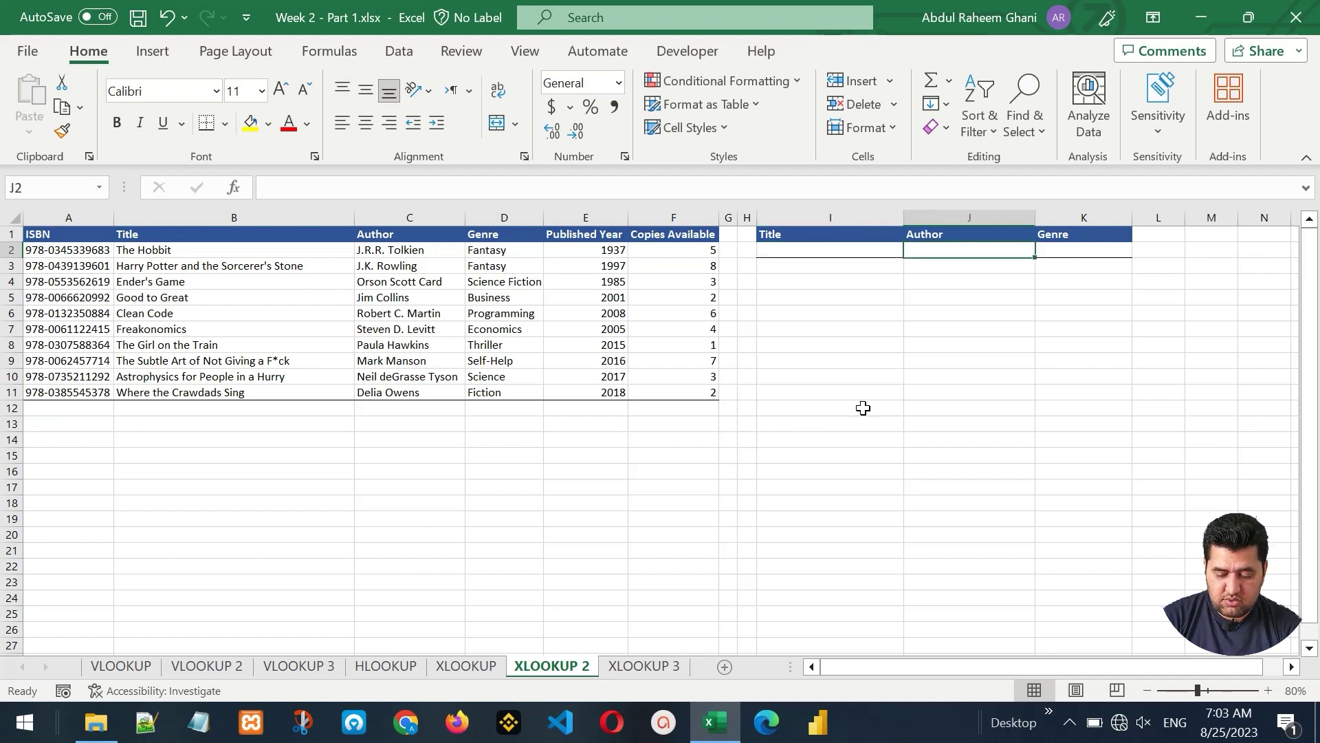
{"action": "type", "text": "="}
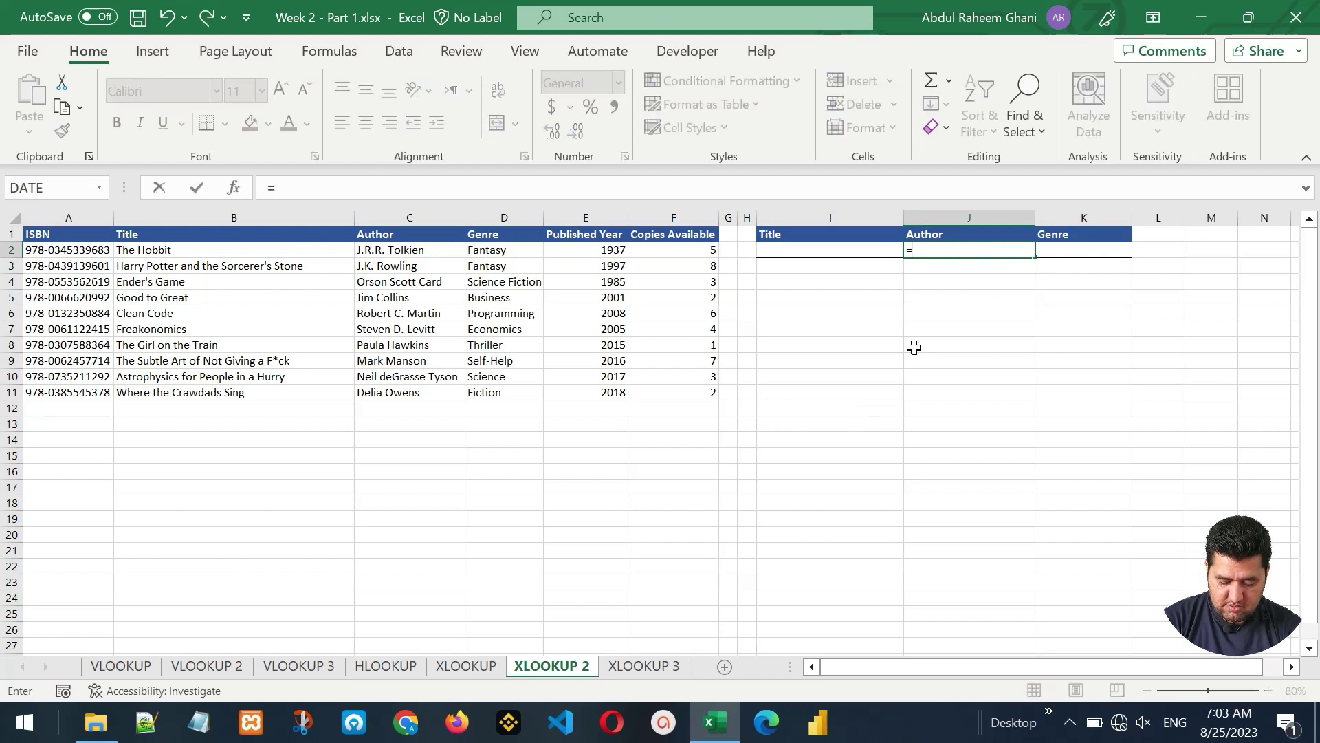
{"action": "type", "text": "xlo"}
{"action": "key", "text": "Tab"}
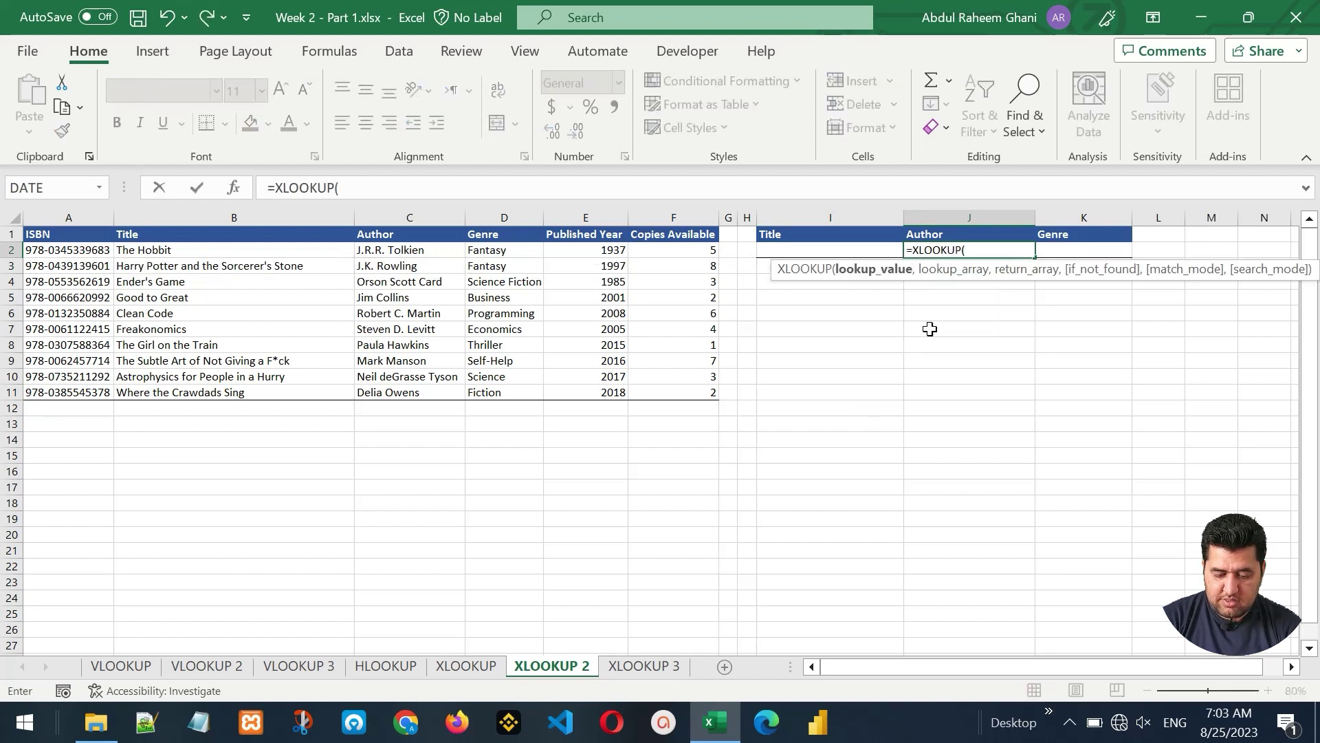
{"action": "left_click", "coordinate": [853, 249]}
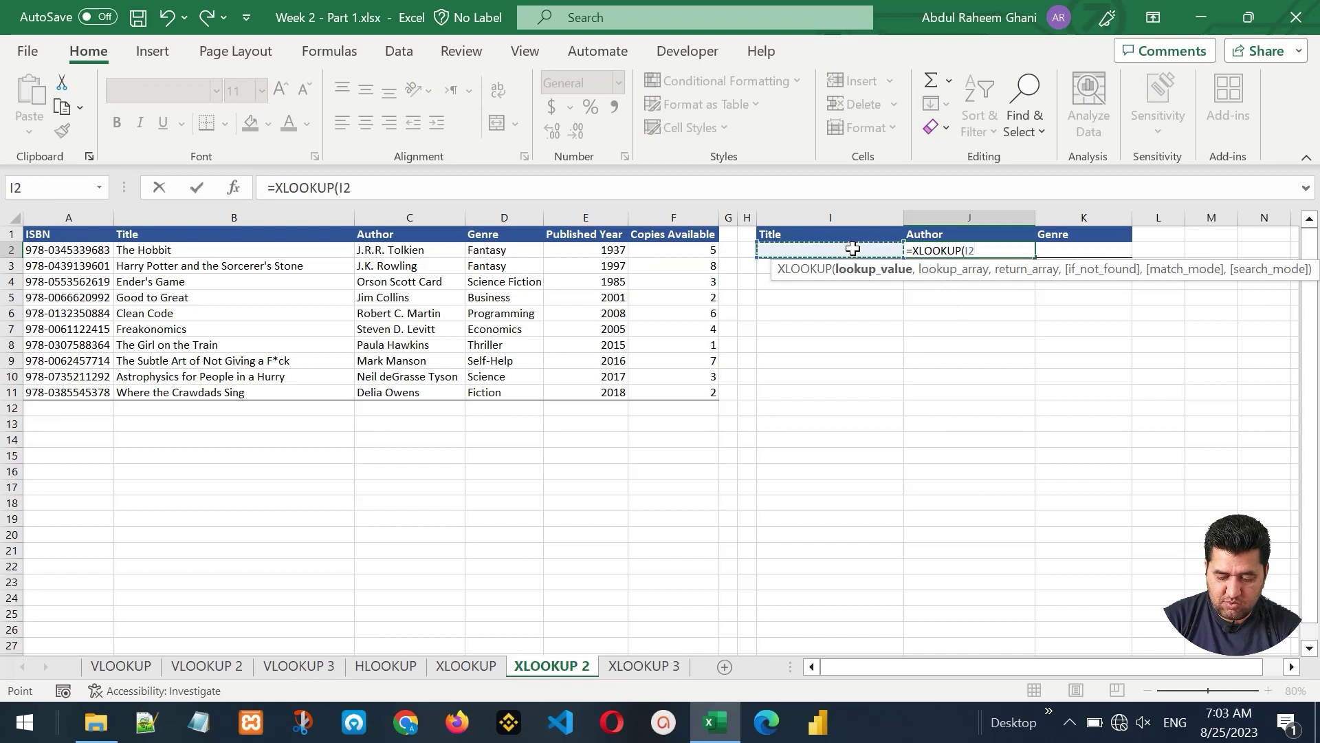
{"action": "type", "text": ","}
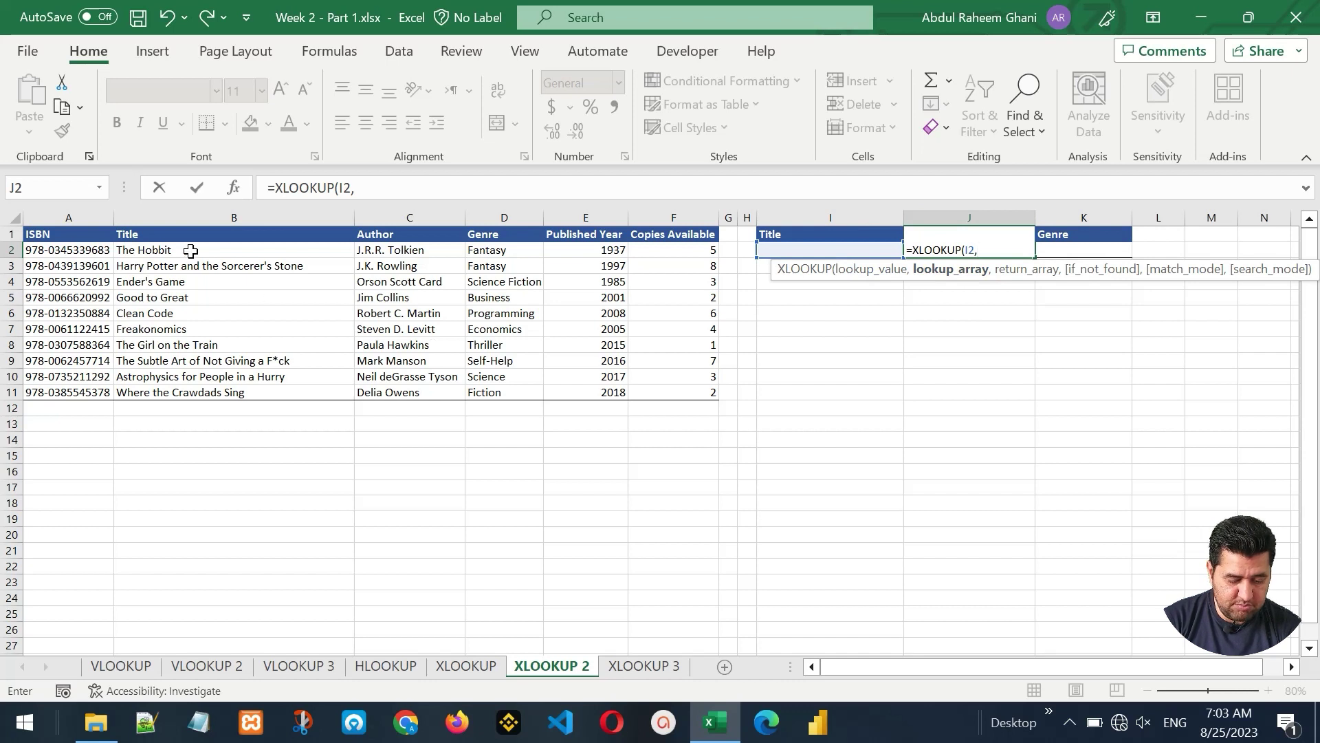
{"action": "left_click_drag", "start_coordinate": [190, 251], "coordinate": [190, 394]}
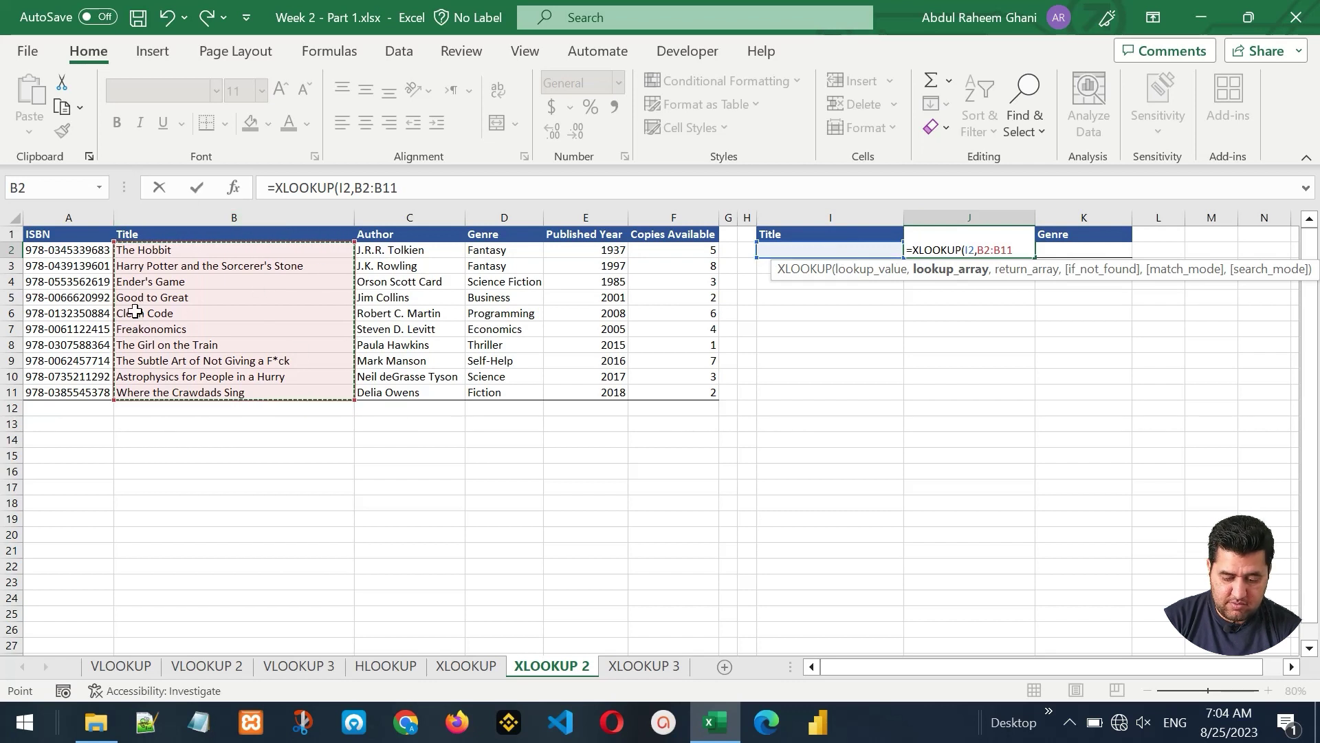
{"action": "type", "text": ","}
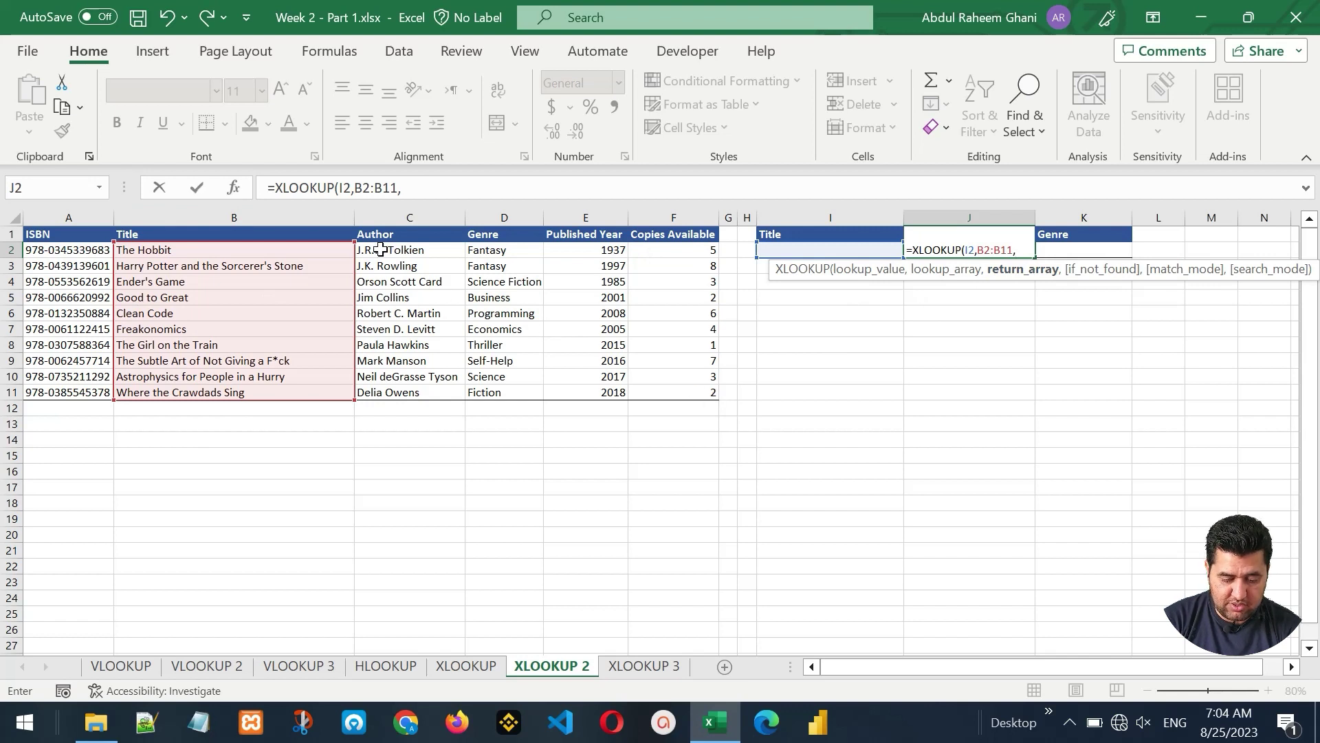
{"action": "left_click_drag", "start_coordinate": [380, 250], "coordinate": [490, 392]}
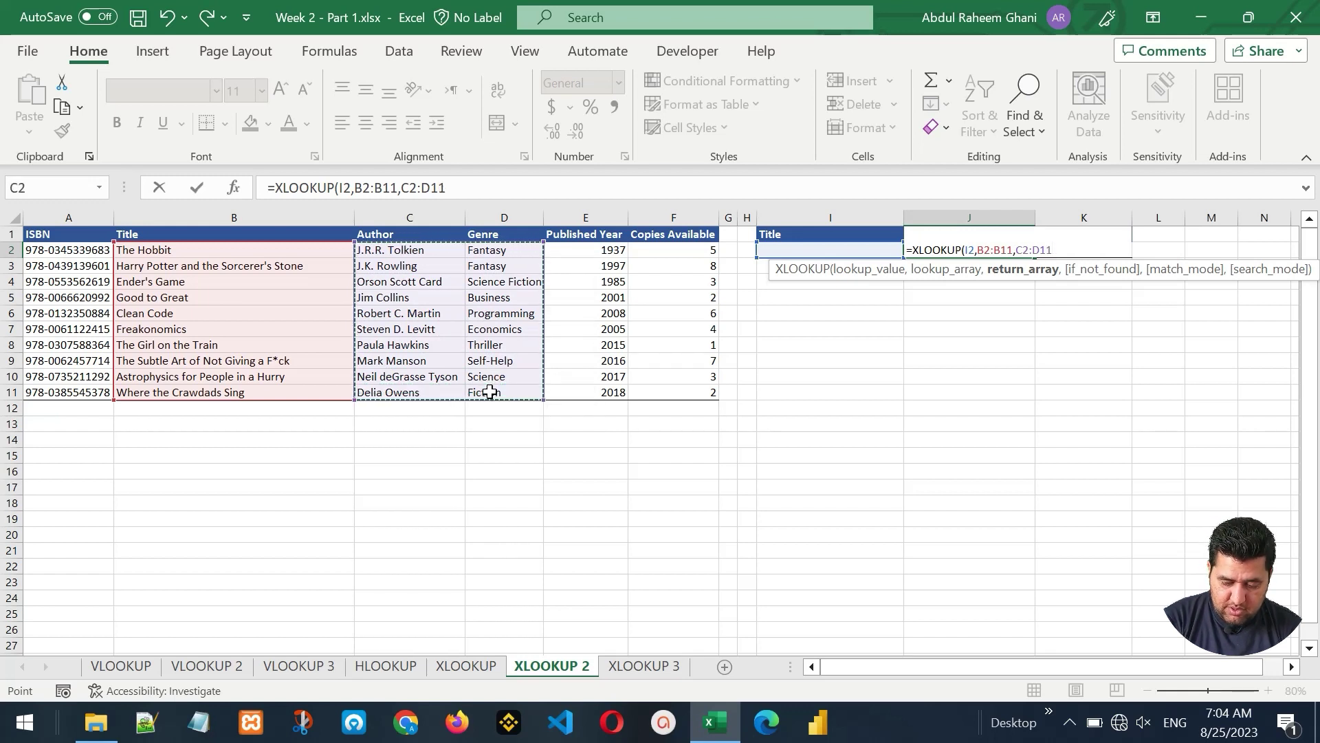
{"action": "type", "text": ")"}
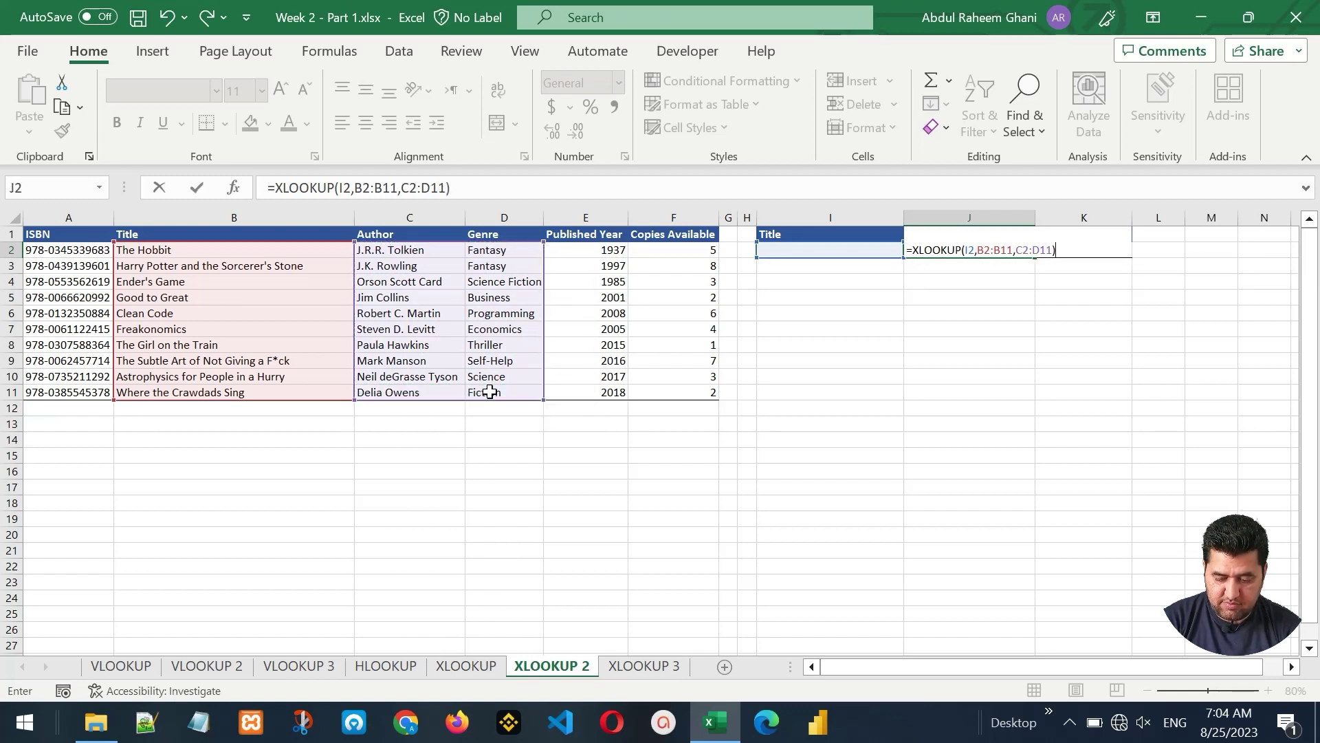
{"action": "key", "text": "ctrl+Return"}
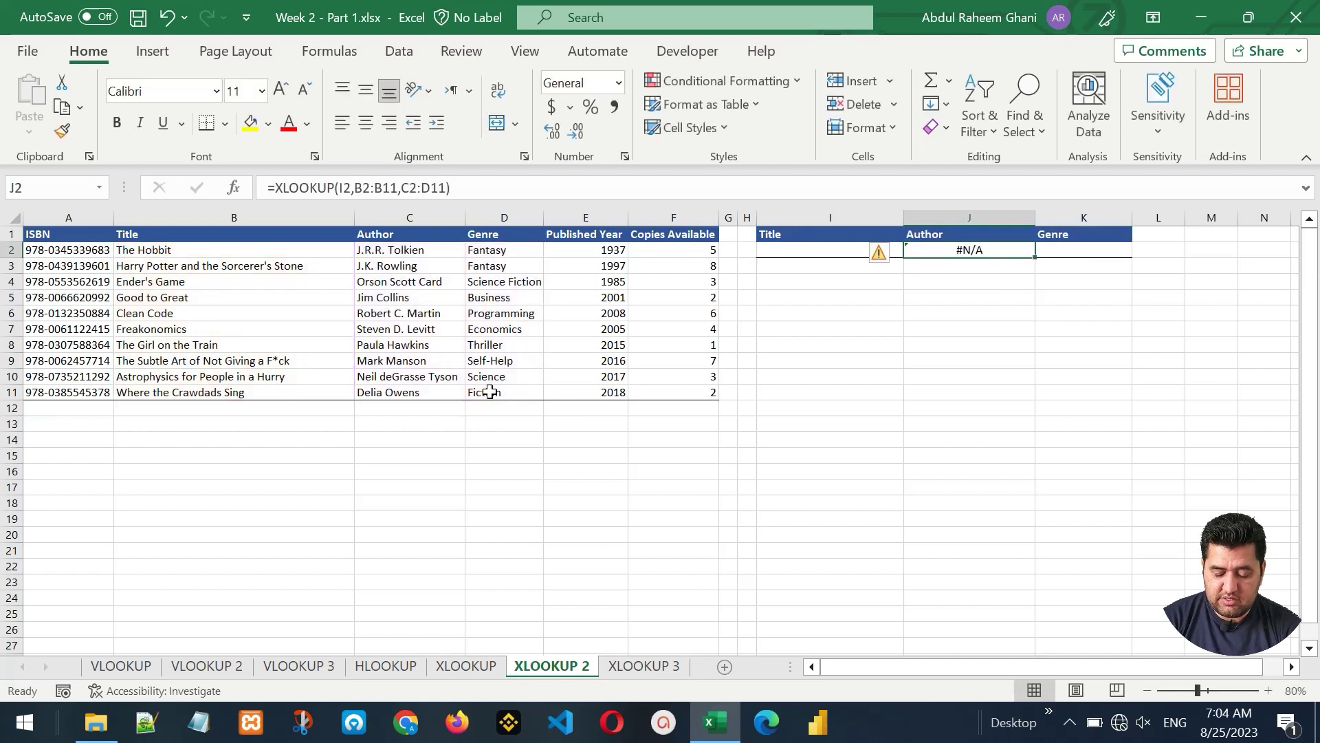
- Enter Clean Code in I2 as the lookup title and check the author and genre returned in J2 and K2
{"action": "key", "text": "Left"}
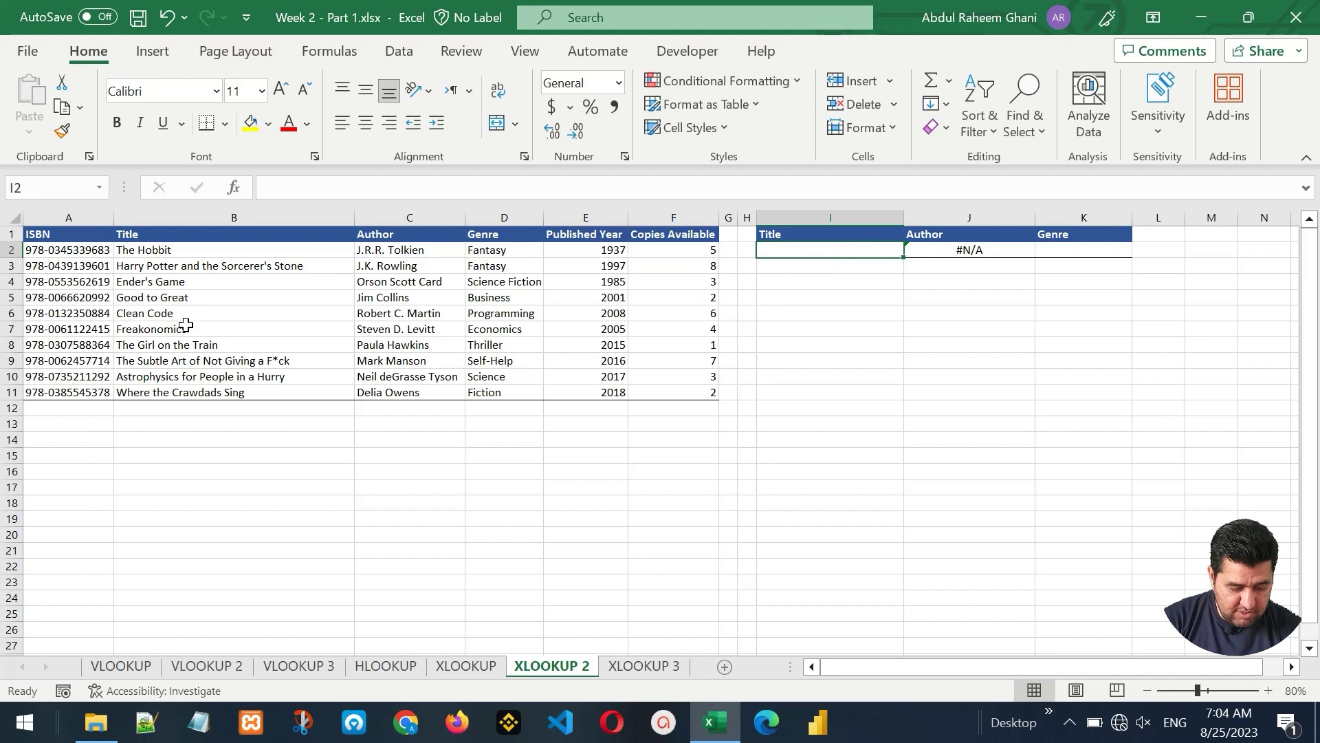
{"action": "type", "text": "Clean"}
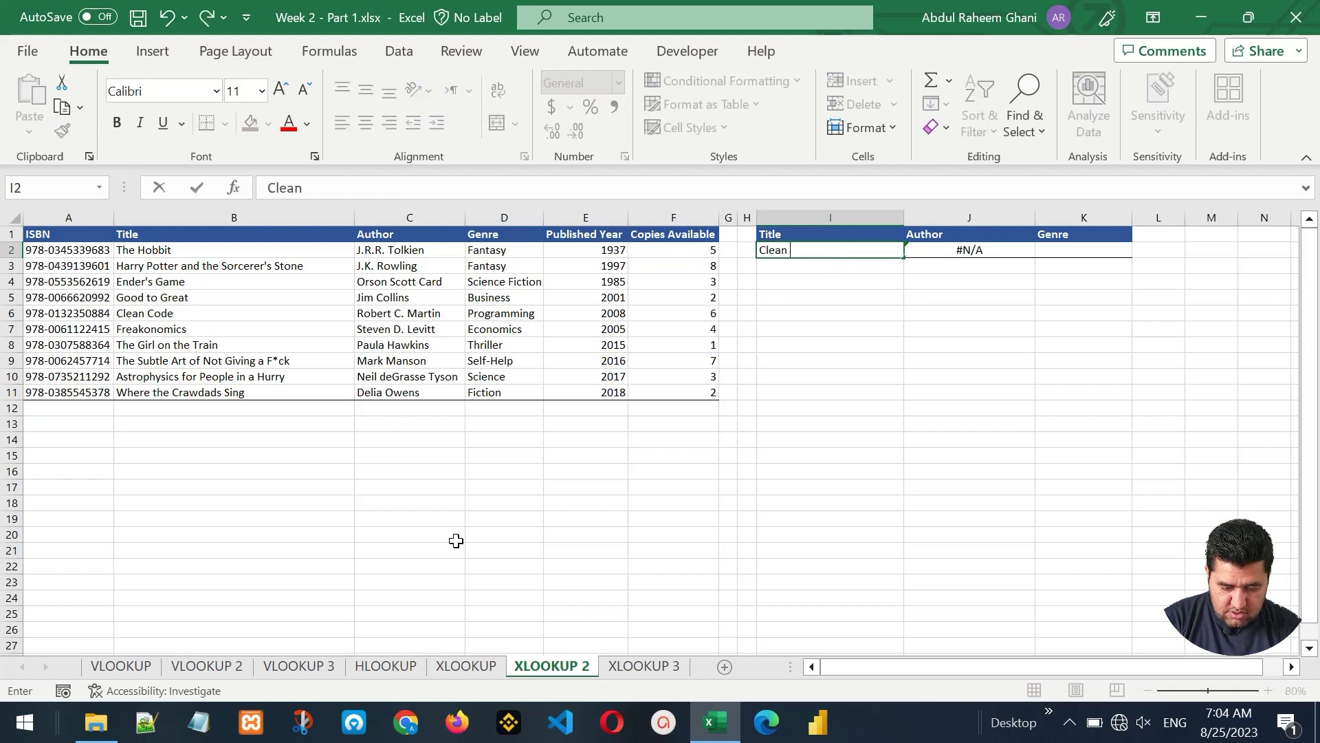
{"action": "type", "text": " Code"}
{"action": "key", "text": "ctrl+Return"}
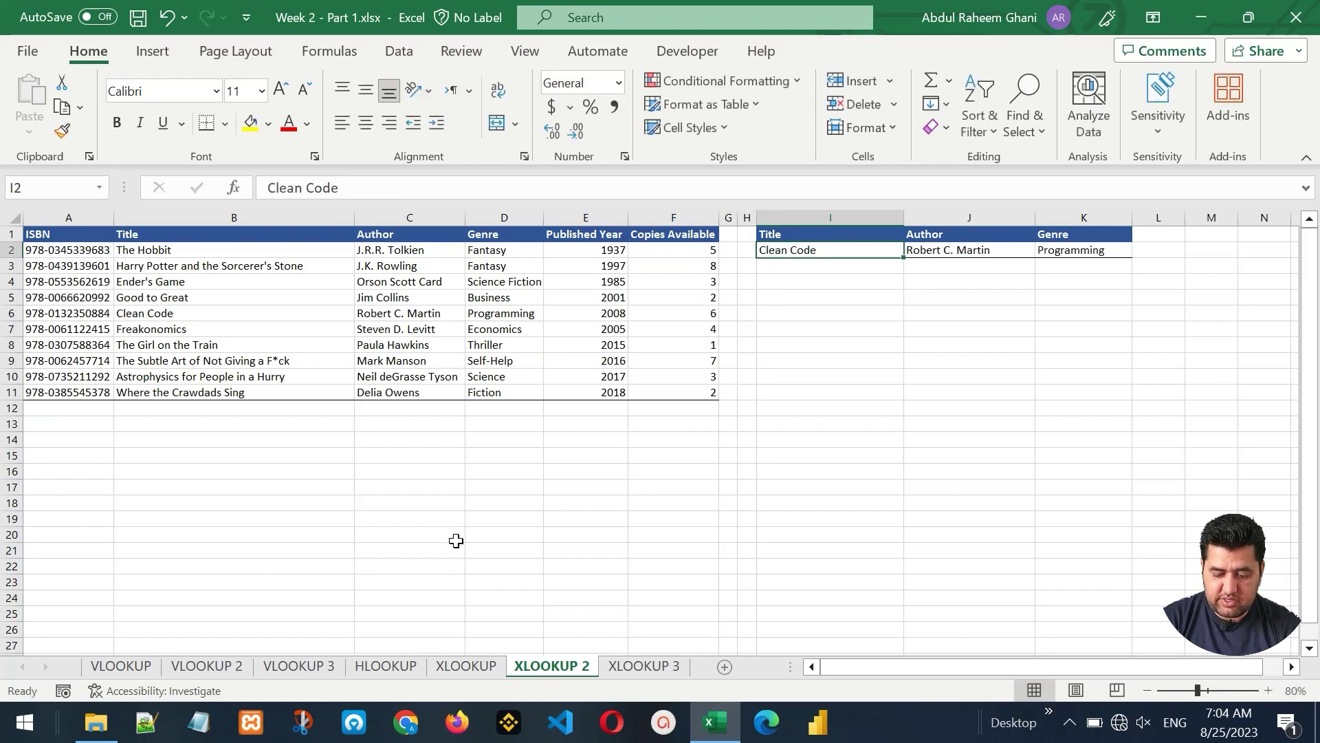
{"action": "key", "text": "Right"}
{"action": "key", "text": "Right"}
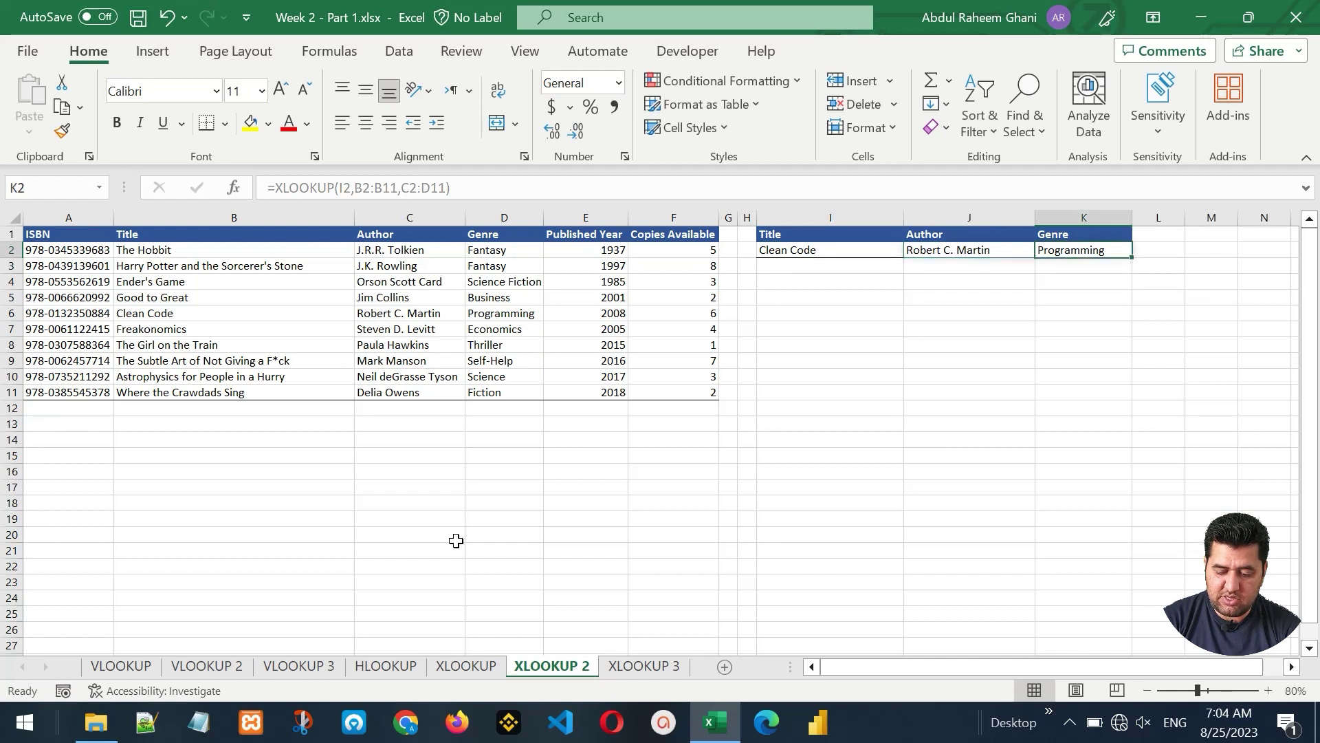
- Enter The Hobbit in I2 as the lookup title and check the returned author and genre
{"action": "key", "text": "Left"}
{"action": "key", "text": "Left"}
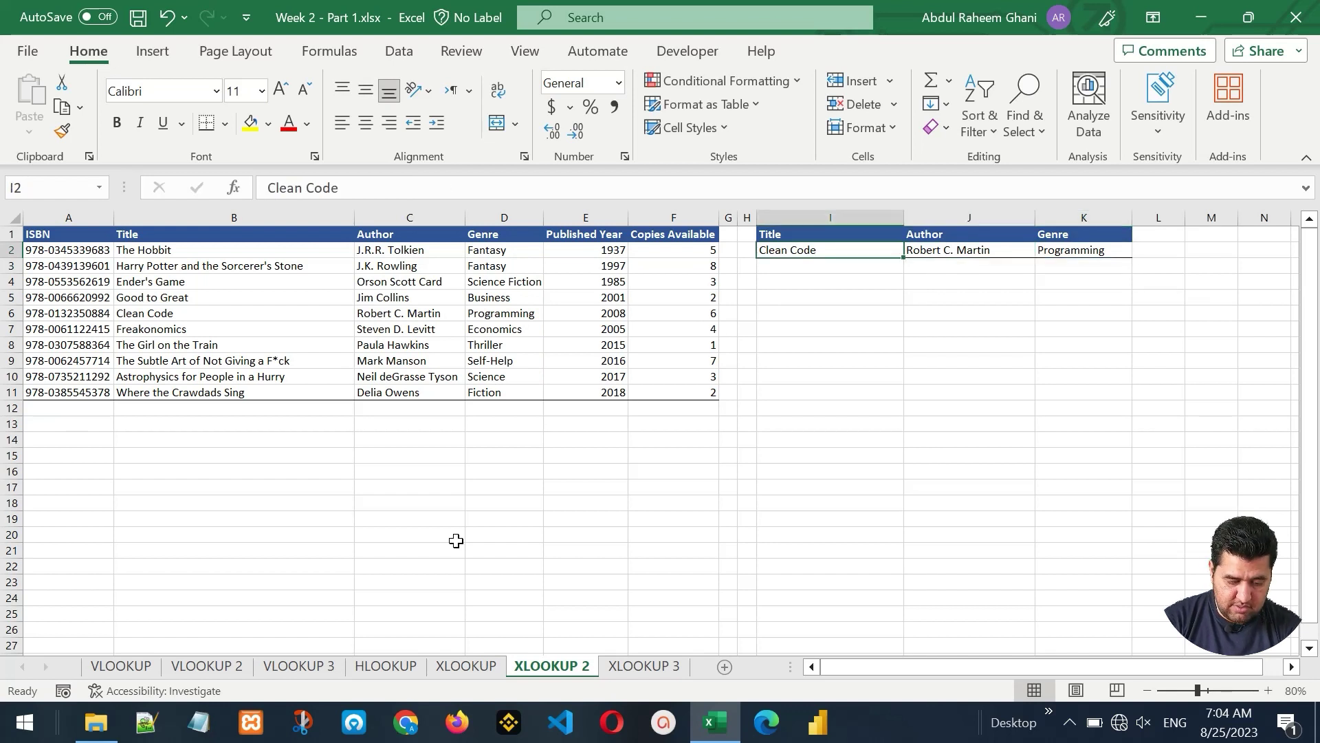
{"action": "type", "text": "T"}
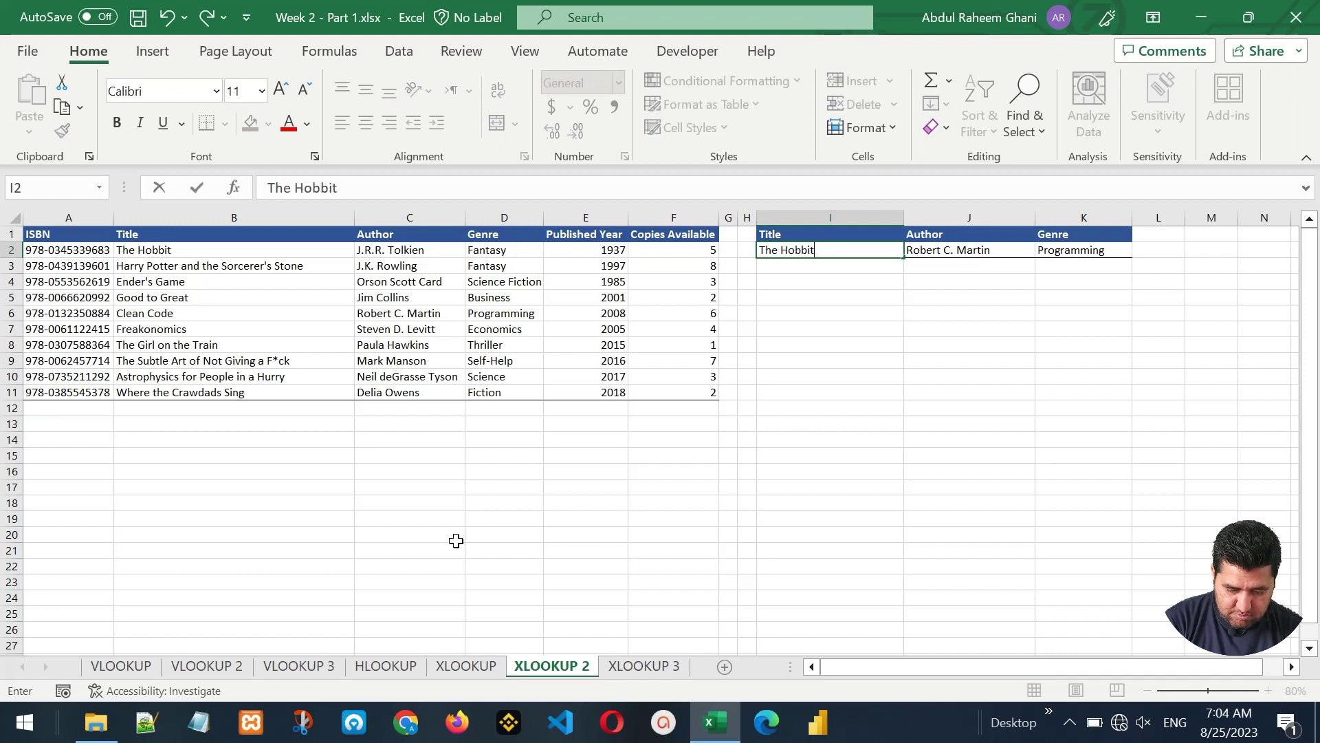
{"action": "type", "text": "he Hobbit"}
{"action": "key", "text": "ctrl+Return"}
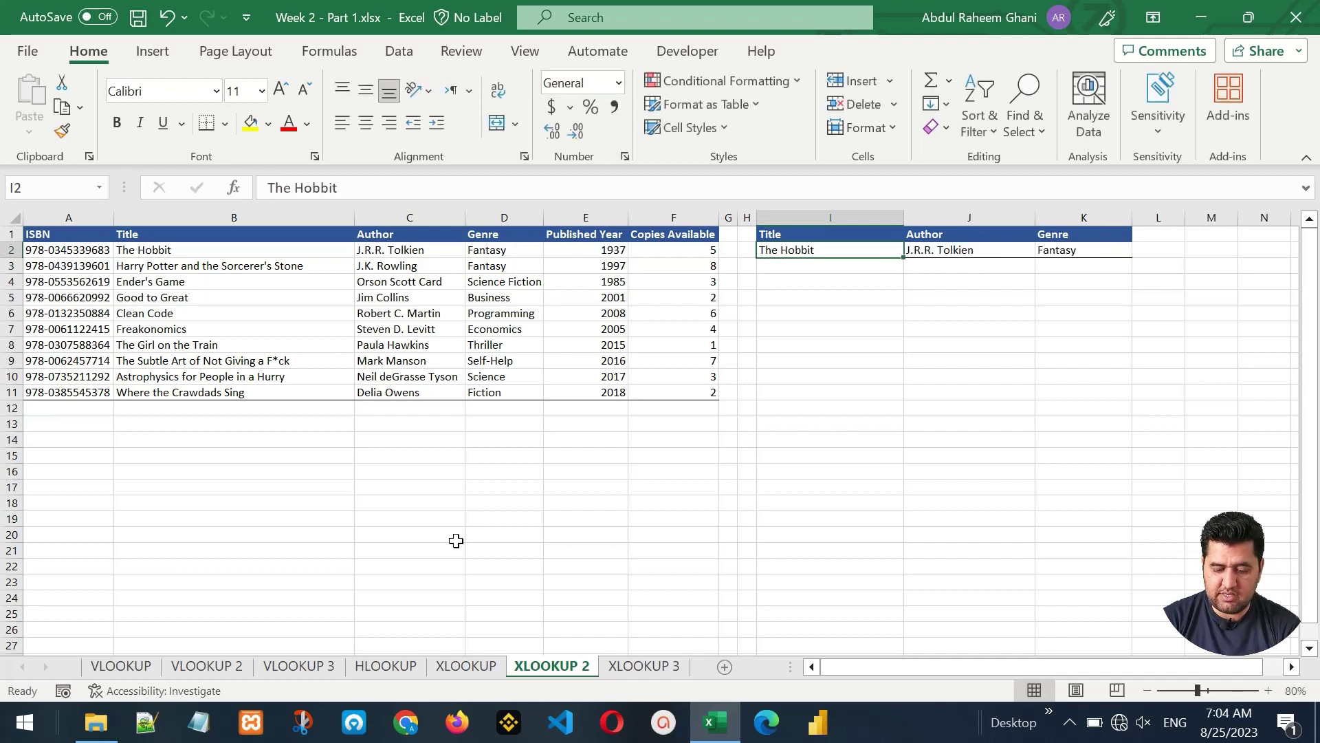
{"action": "key", "text": "Right"}
{"action": "key", "text": "Right"}
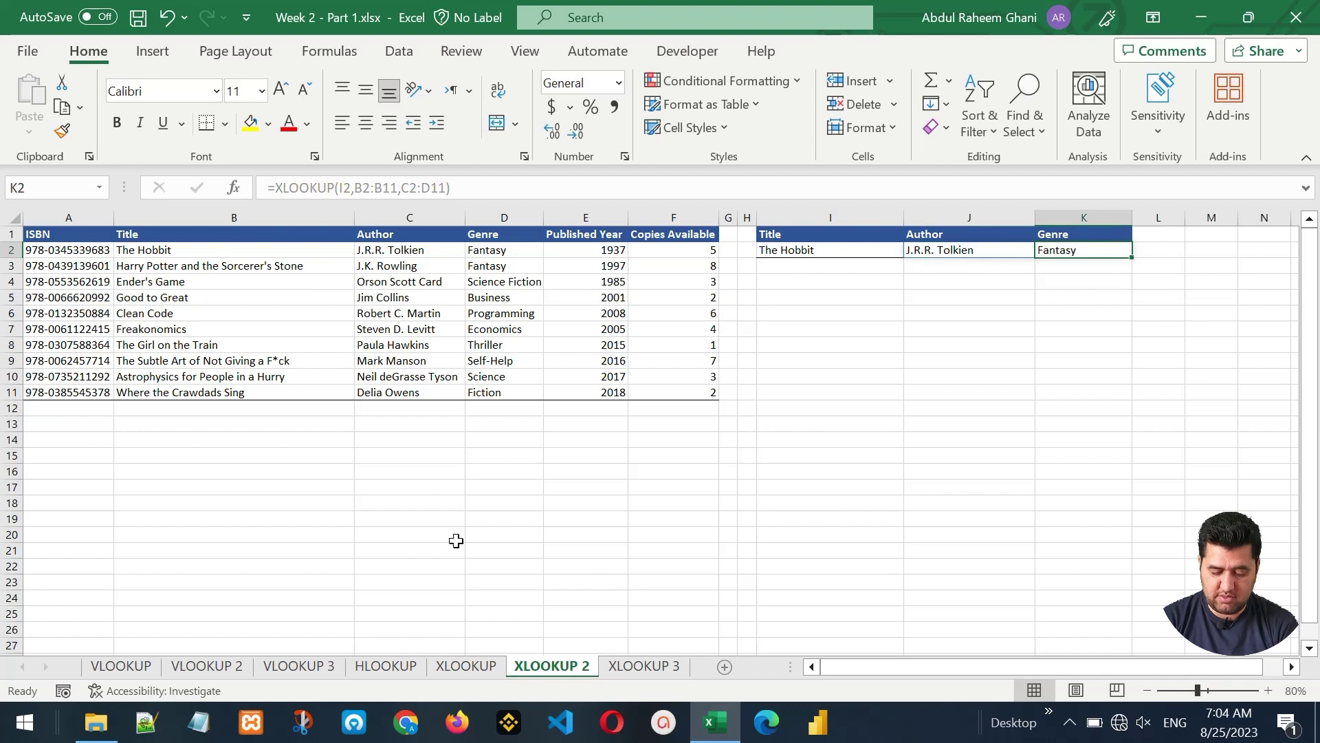
- Enter The Art of Speaking in I2 to test the lookup with a title missing from the book list
{"action": "key", "text": "Left"}
{"action": "key", "text": "Left"}
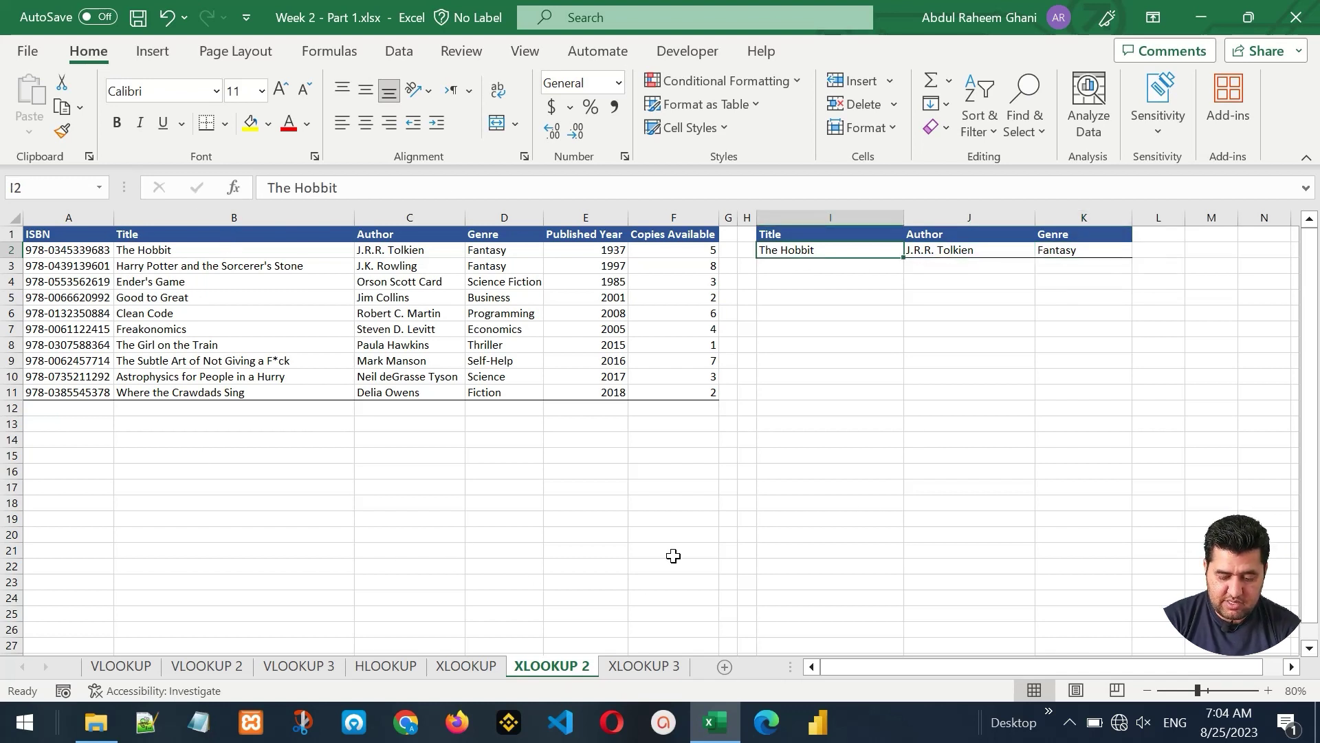
{"action": "type", "text": "Th"}
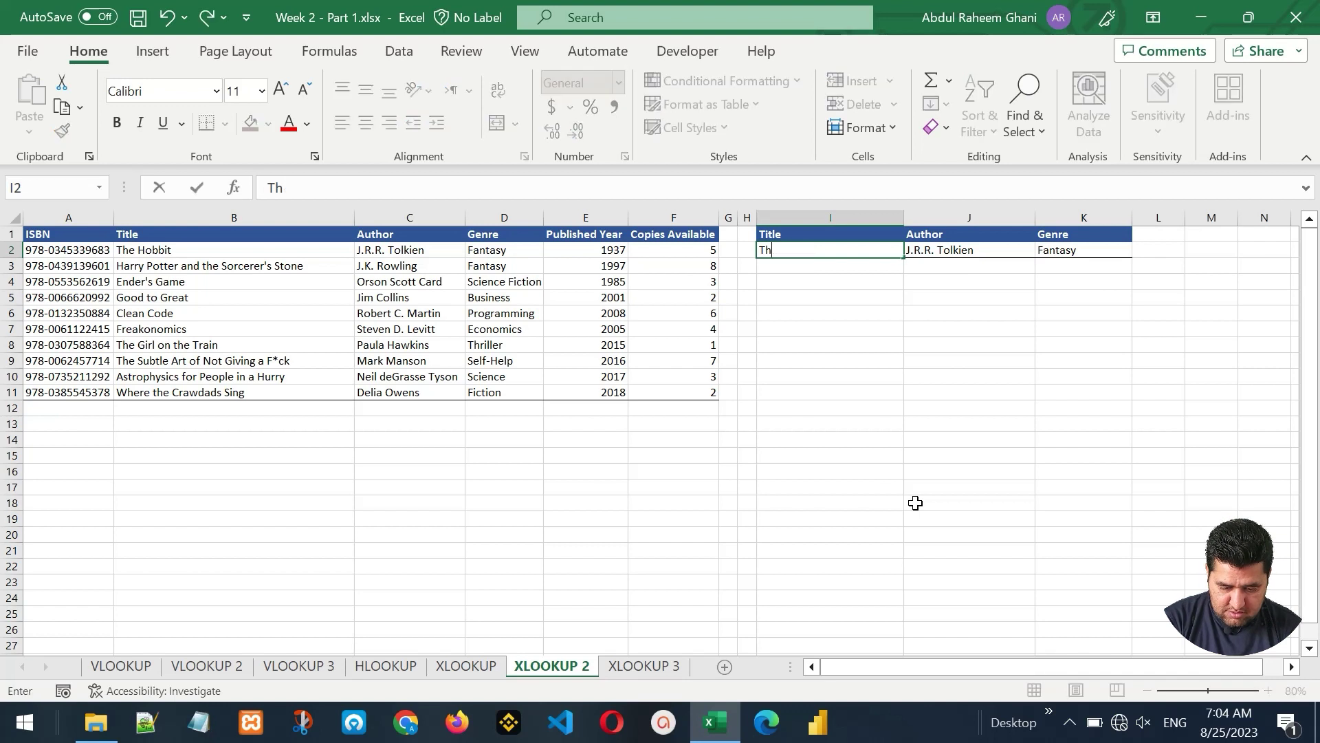
{"action": "type", "text": "e Art of Speaking"}
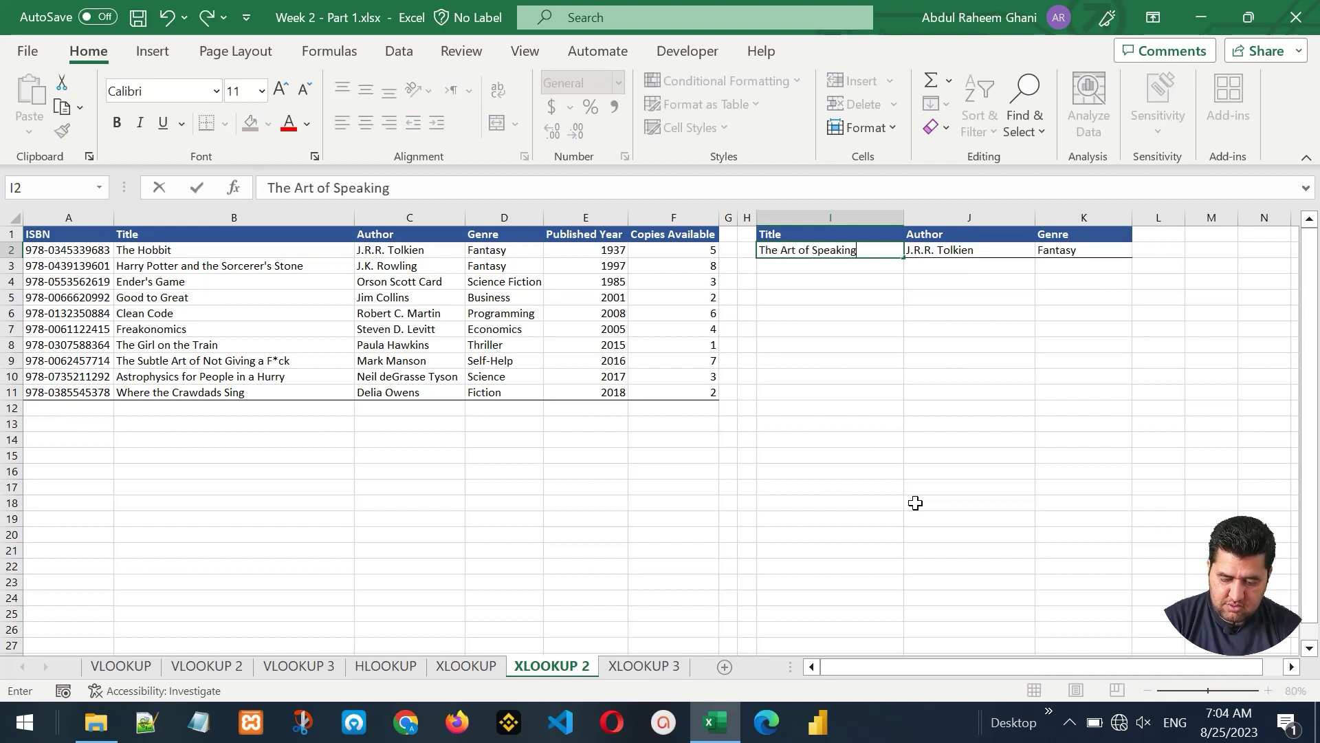
{"action": "key", "text": "Return"}
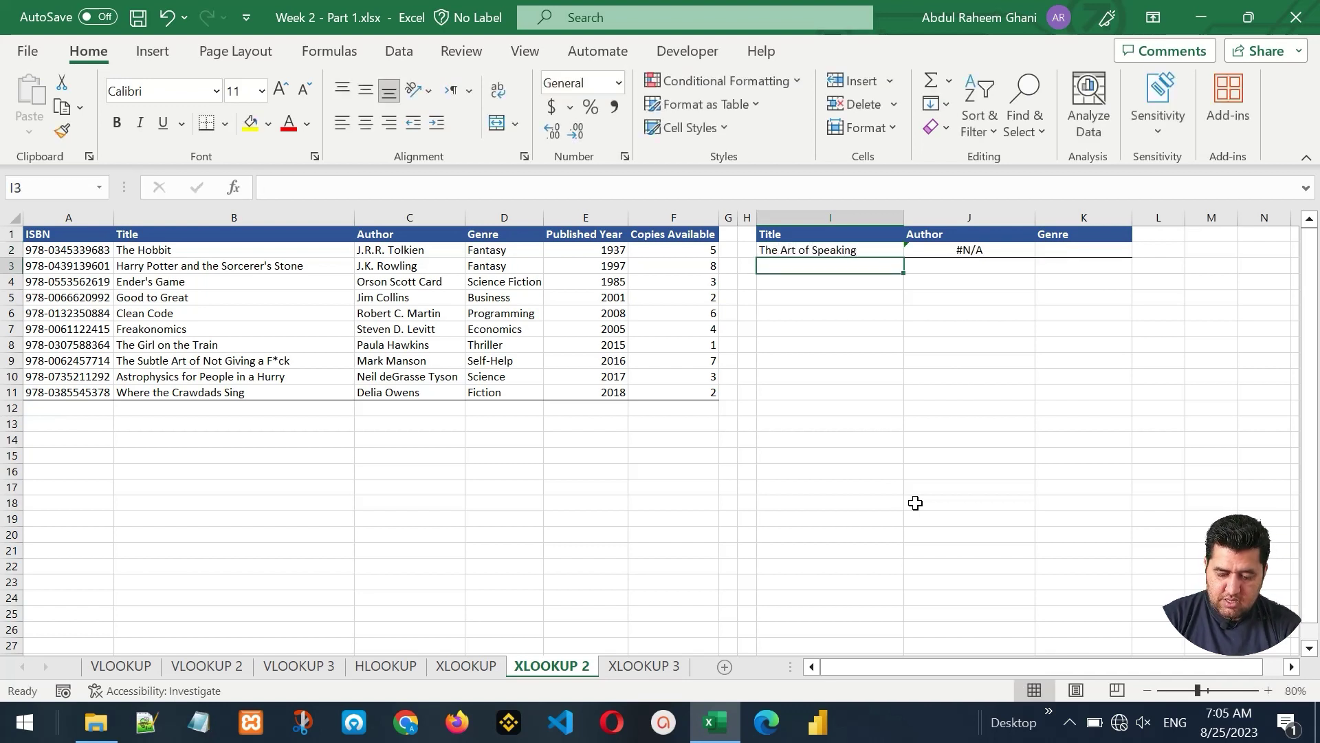
- Add "Not Found" as the if_not_found argument of the XLOOKUP formula in J2
{"action": "key", "text": "Up"}
{"action": "key", "text": "Right"}
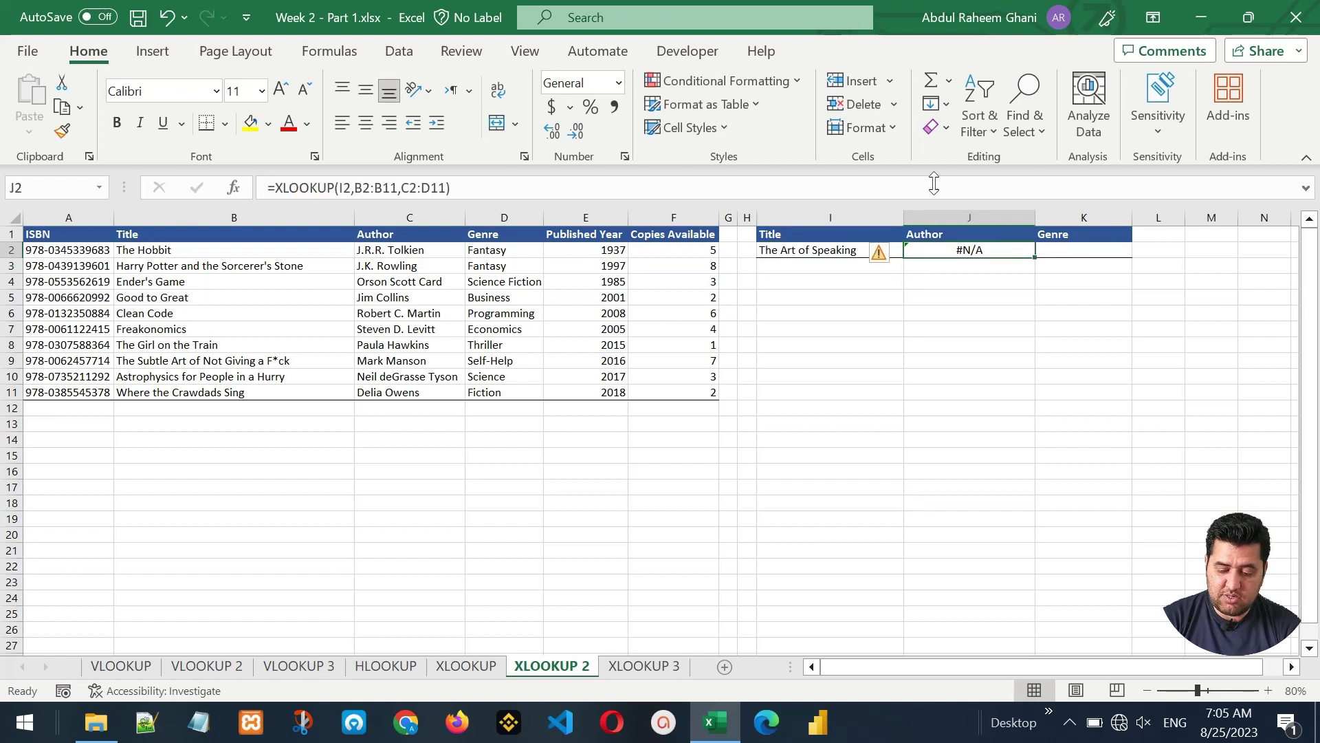
{"action": "double_click", "coordinate": [968, 249]}
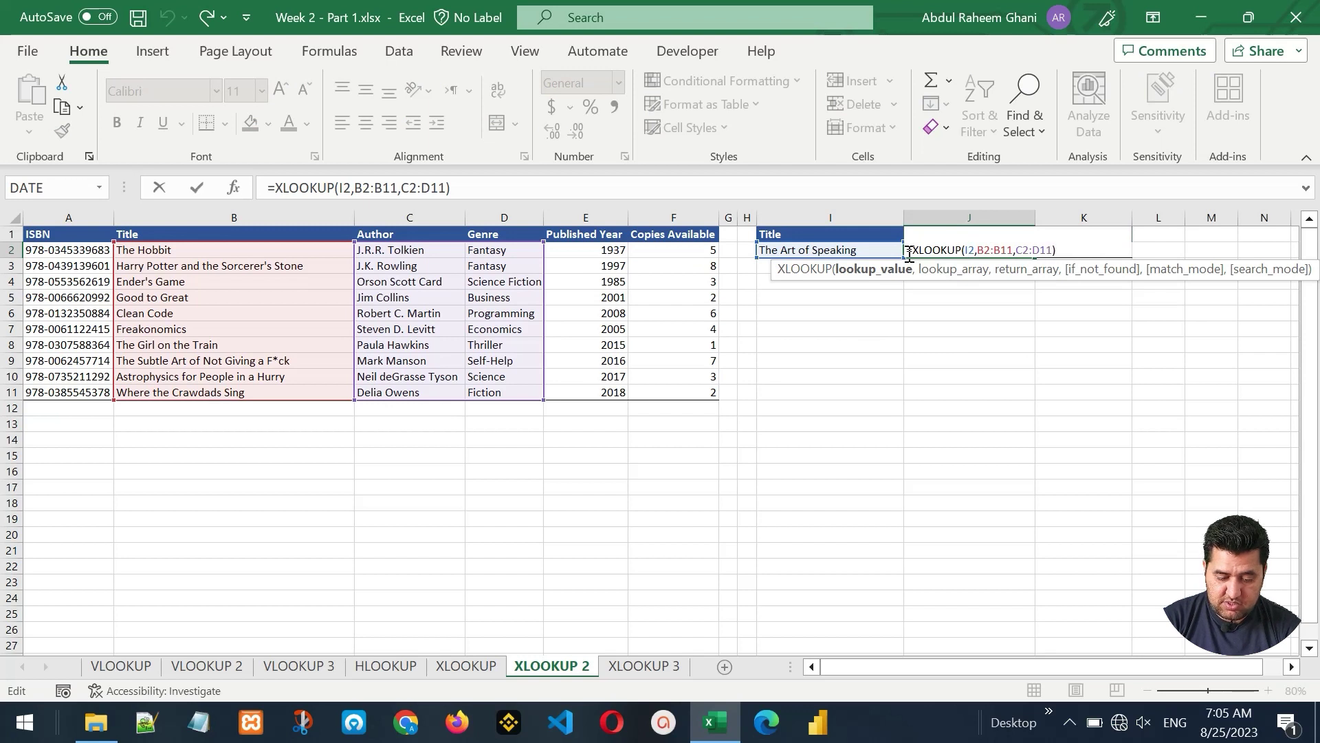
{"action": "left_click", "coordinate": [447, 180]}
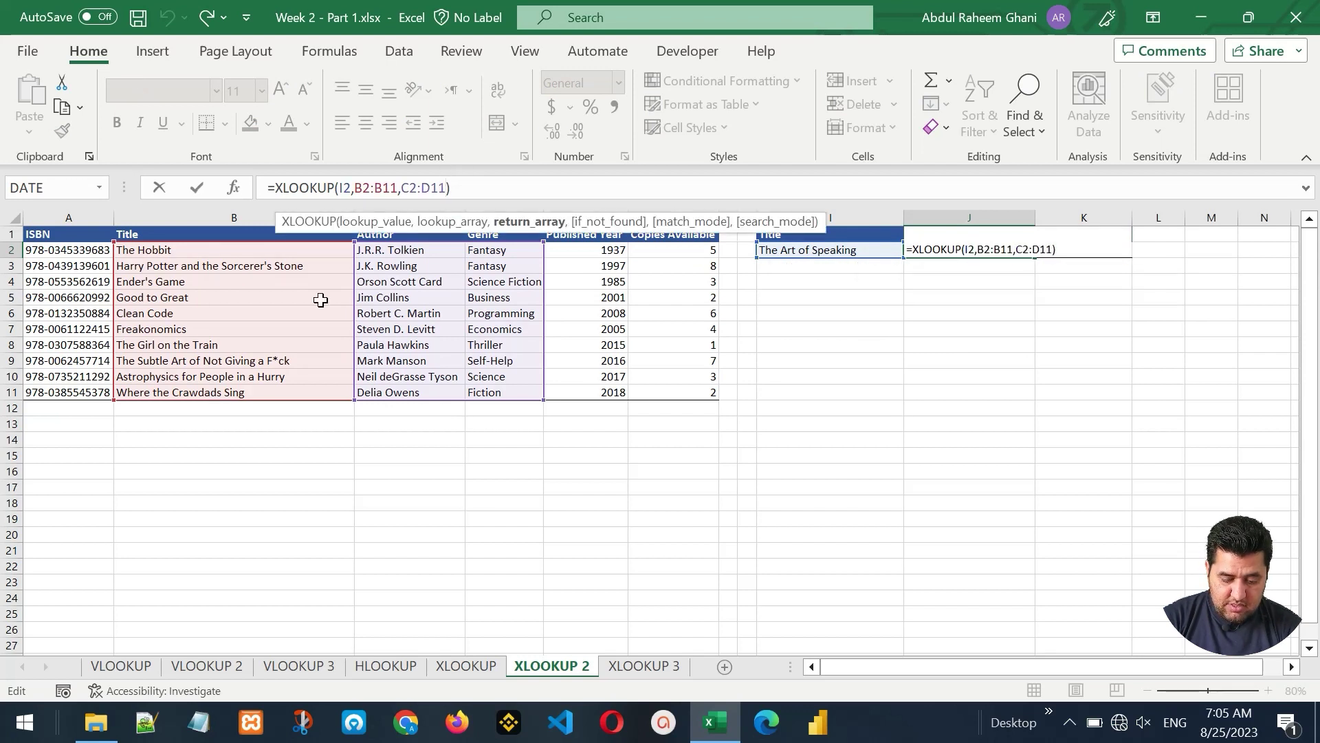
{"action": "type", "text": ","}
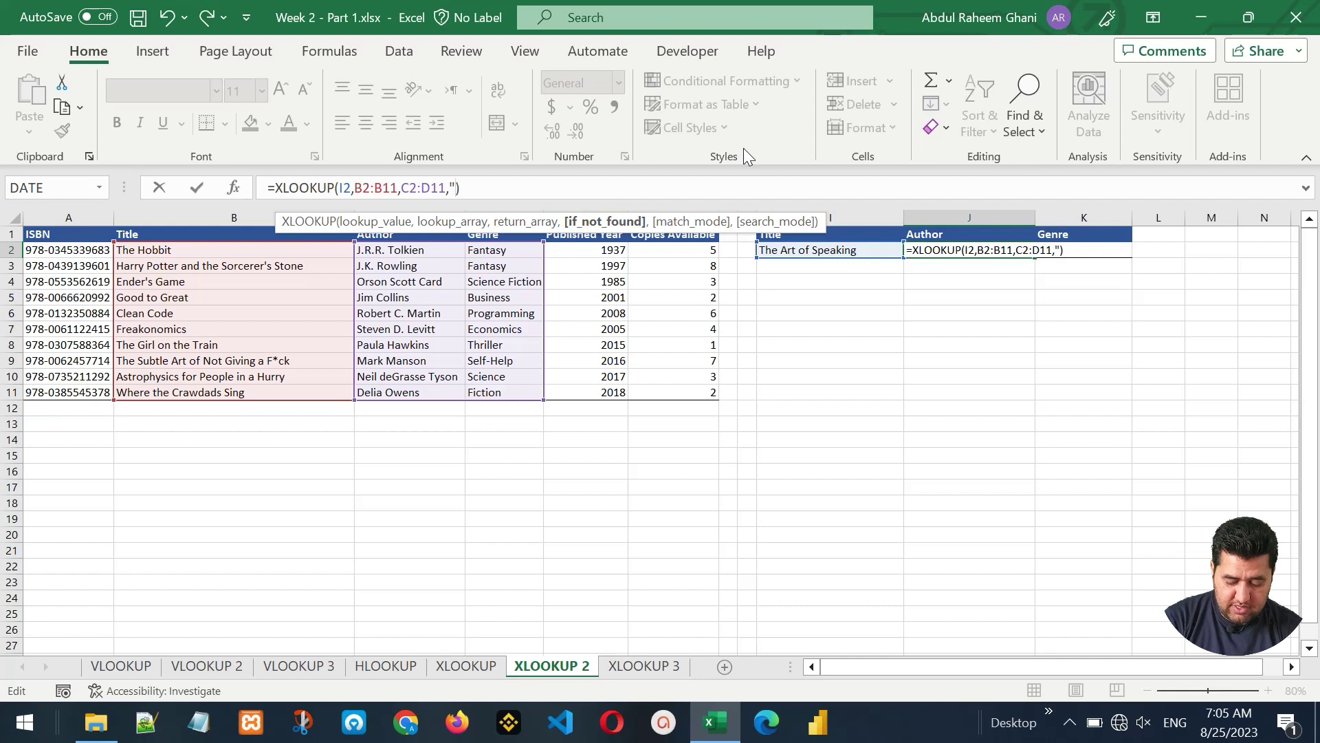
{"action": "type", "text": "Not Found"}
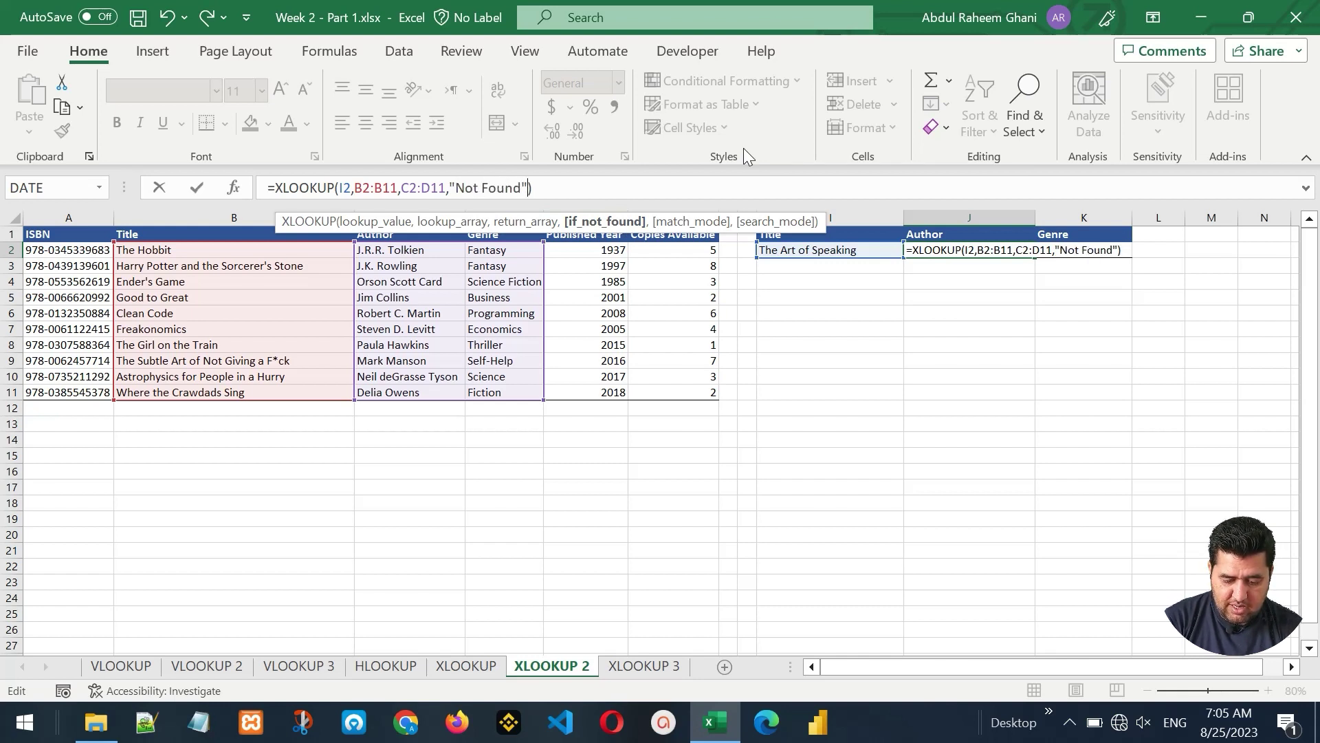
{"action": "key", "text": "ctrl+Return"}
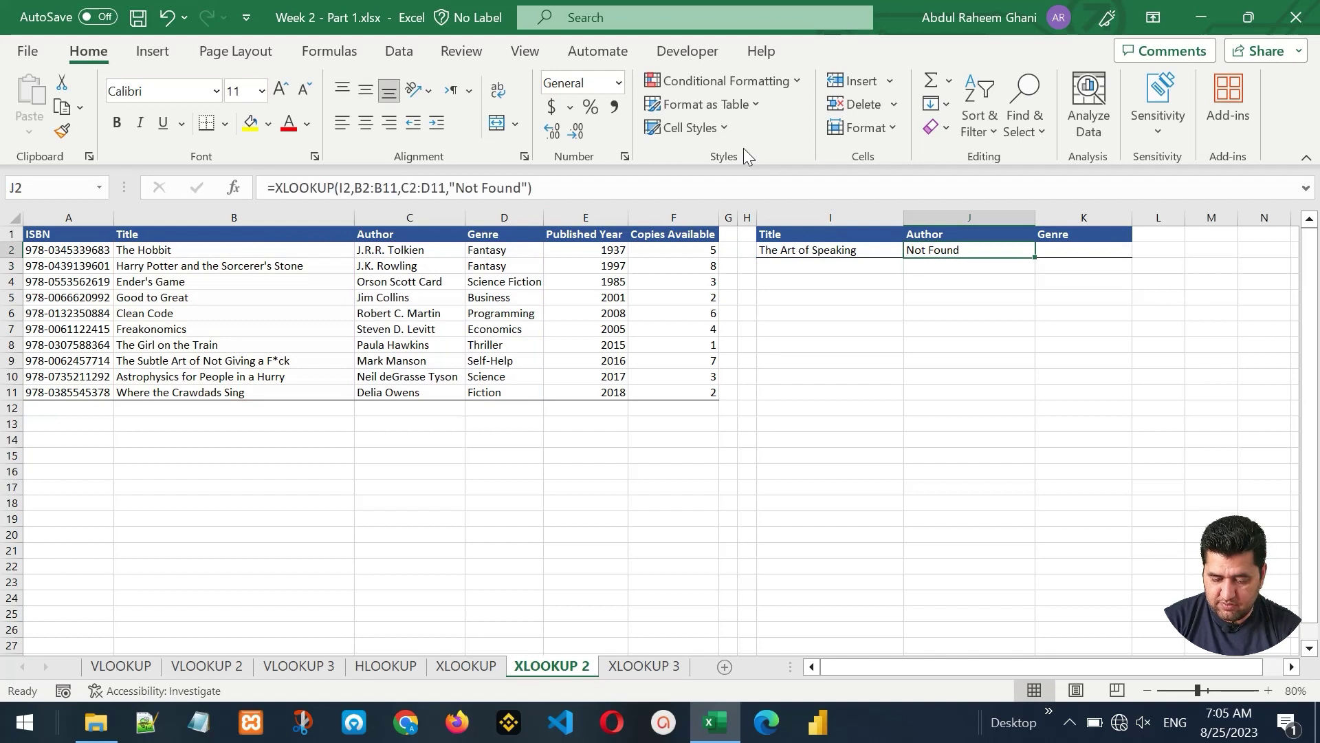
- Enter Clean Code in I2 to test the extended formula with a listed title
{"action": "key", "text": "Left"}
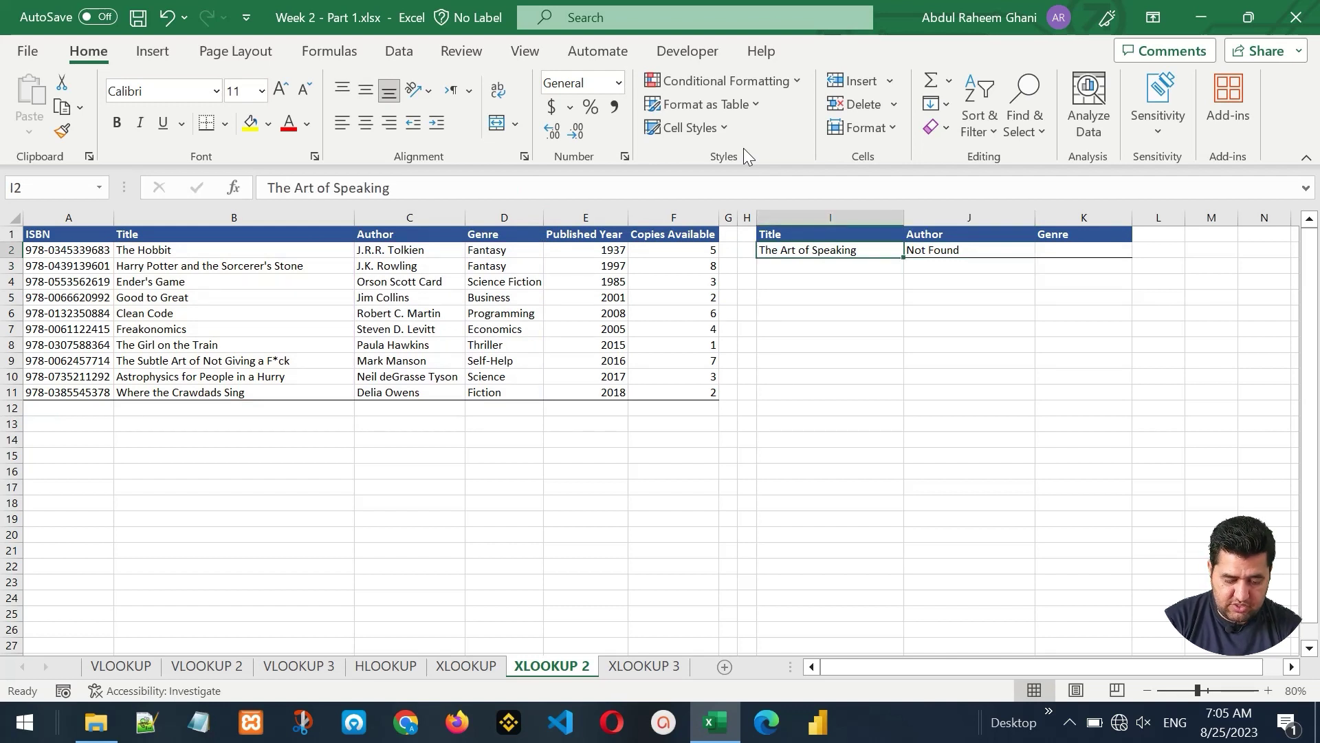
{"action": "type", "text": "Clean Code"}
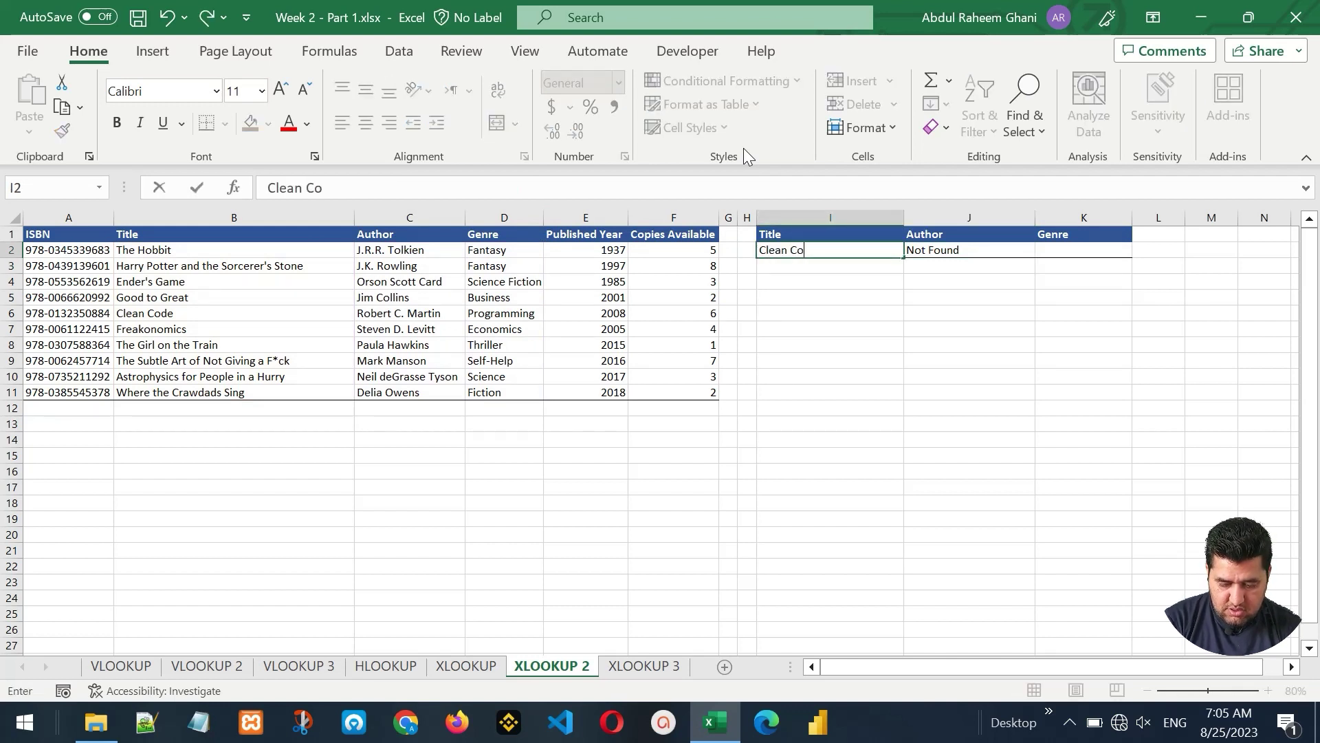
{"action": "key", "text": "Return"}
{"action": "key", "text": "Up"}
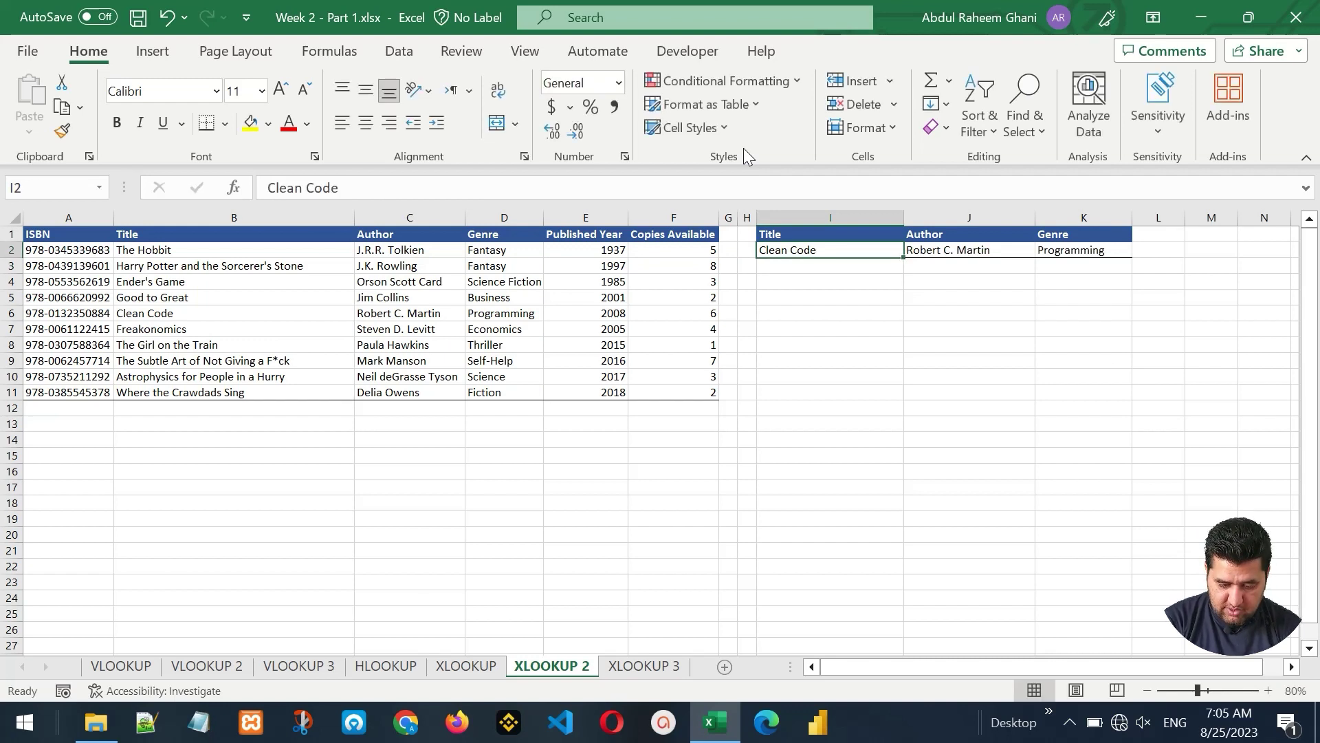
- Enter Good to Know in I2 to test the extended formula with an unlisted title
{"action": "type", "text": "Good to Know"}
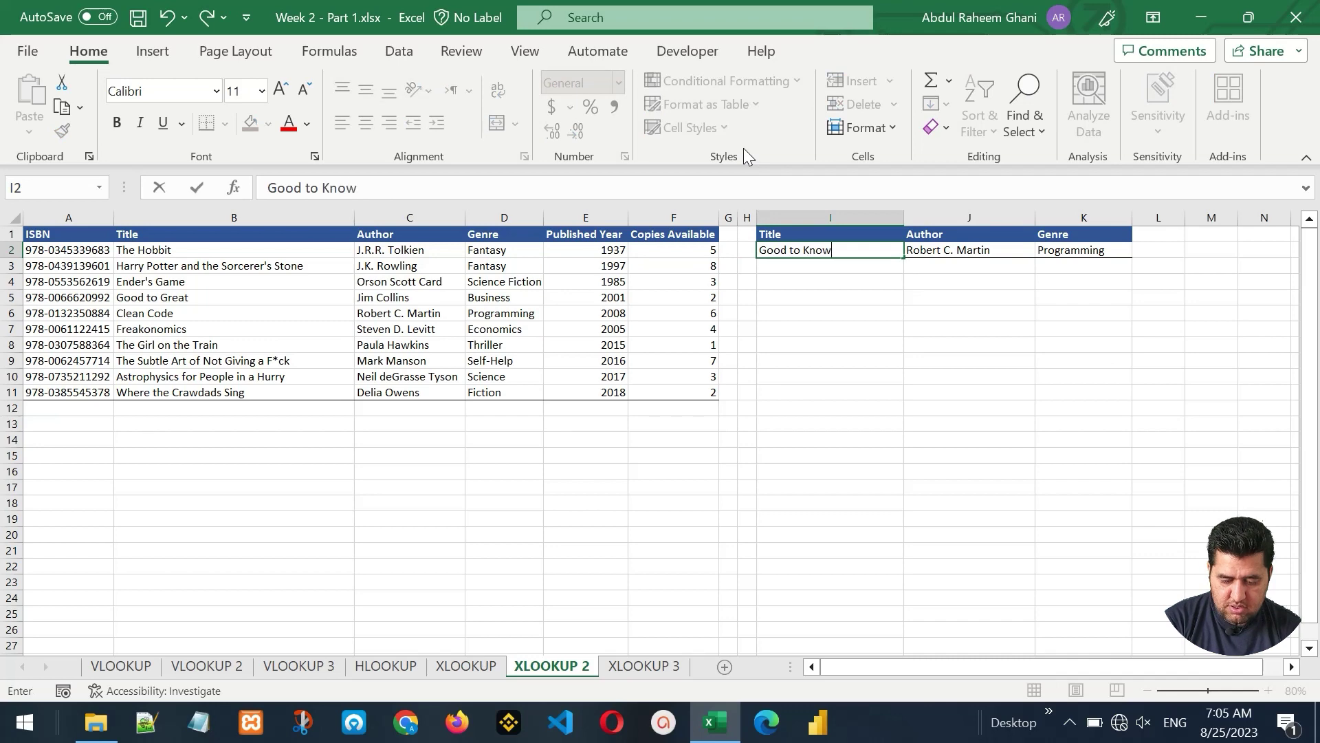
{"action": "key", "text": "Return"}
{"action": "key", "text": "Up"}
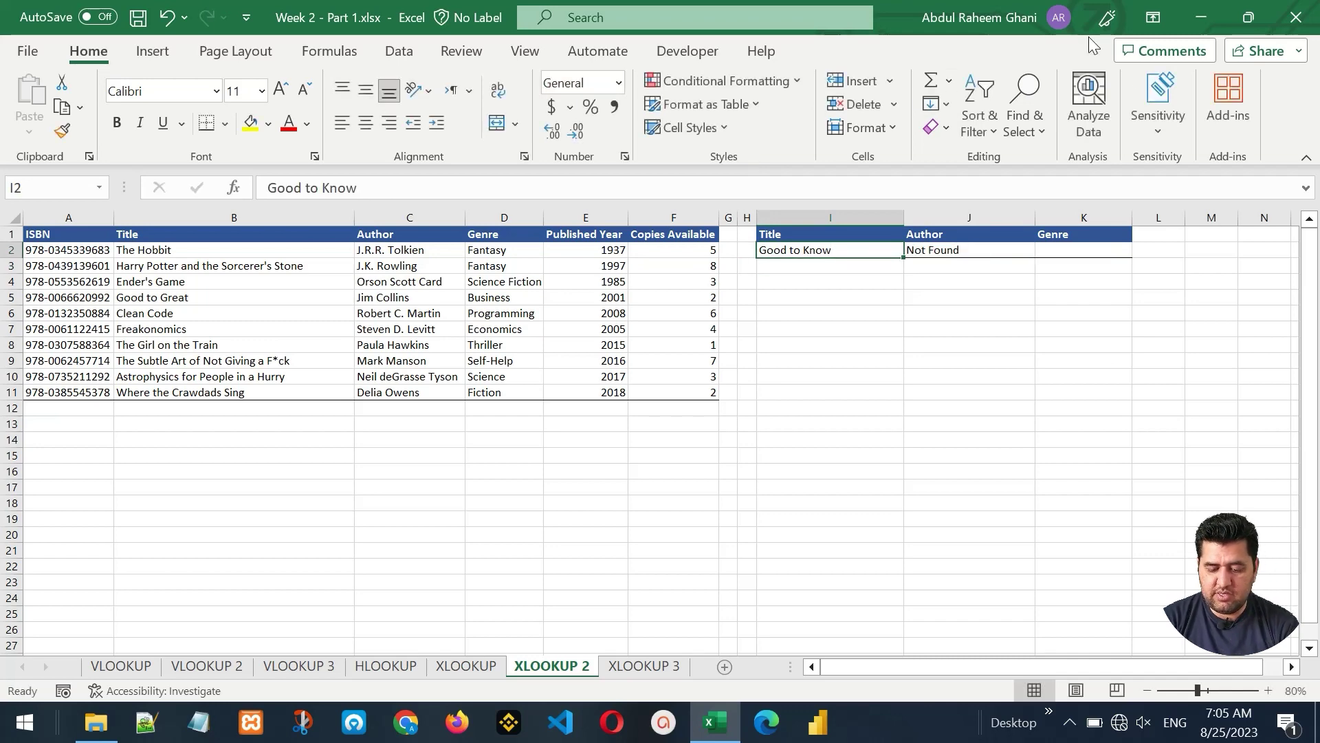
- Open the XLOOKUP 3 sheet and examine the achievement table's teams and years and the lookup cells for team and year
{"action": "key", "text": "ctrl+Page_Down"}
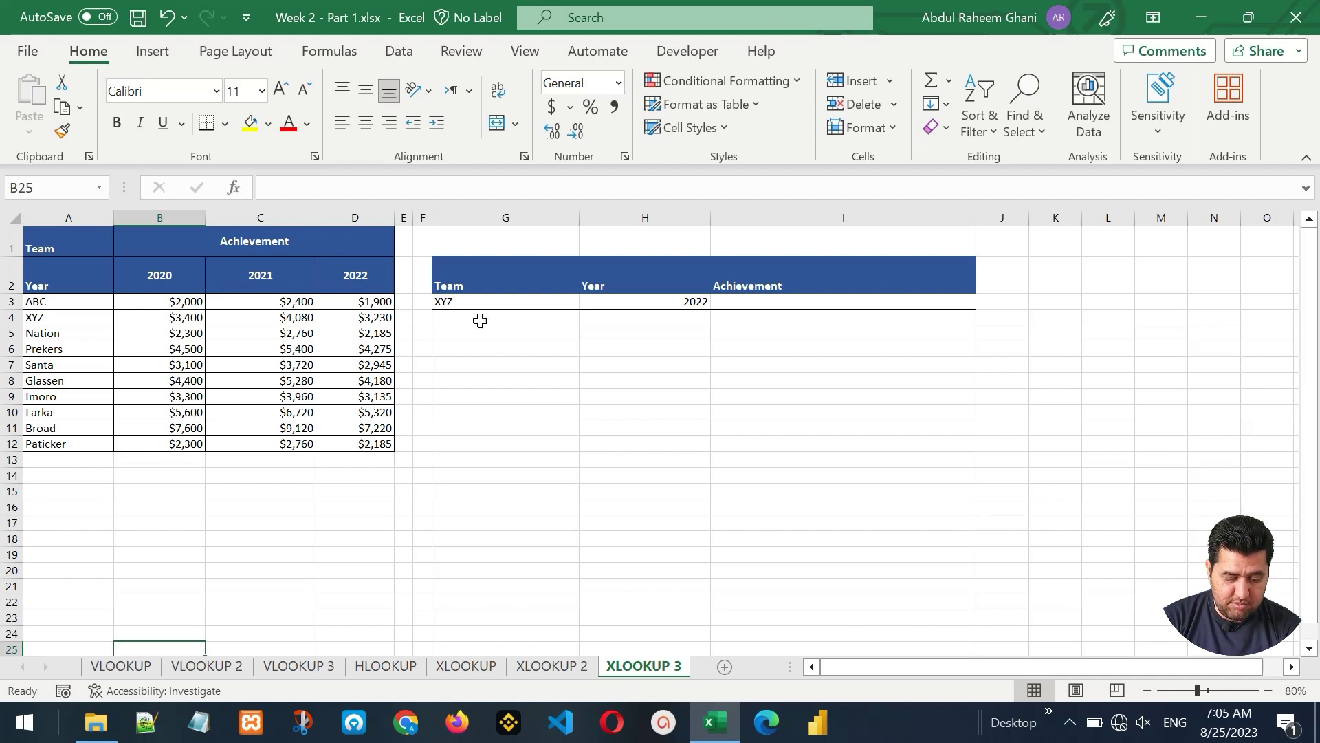
{"action": "left_click", "coordinate": [56, 245]}
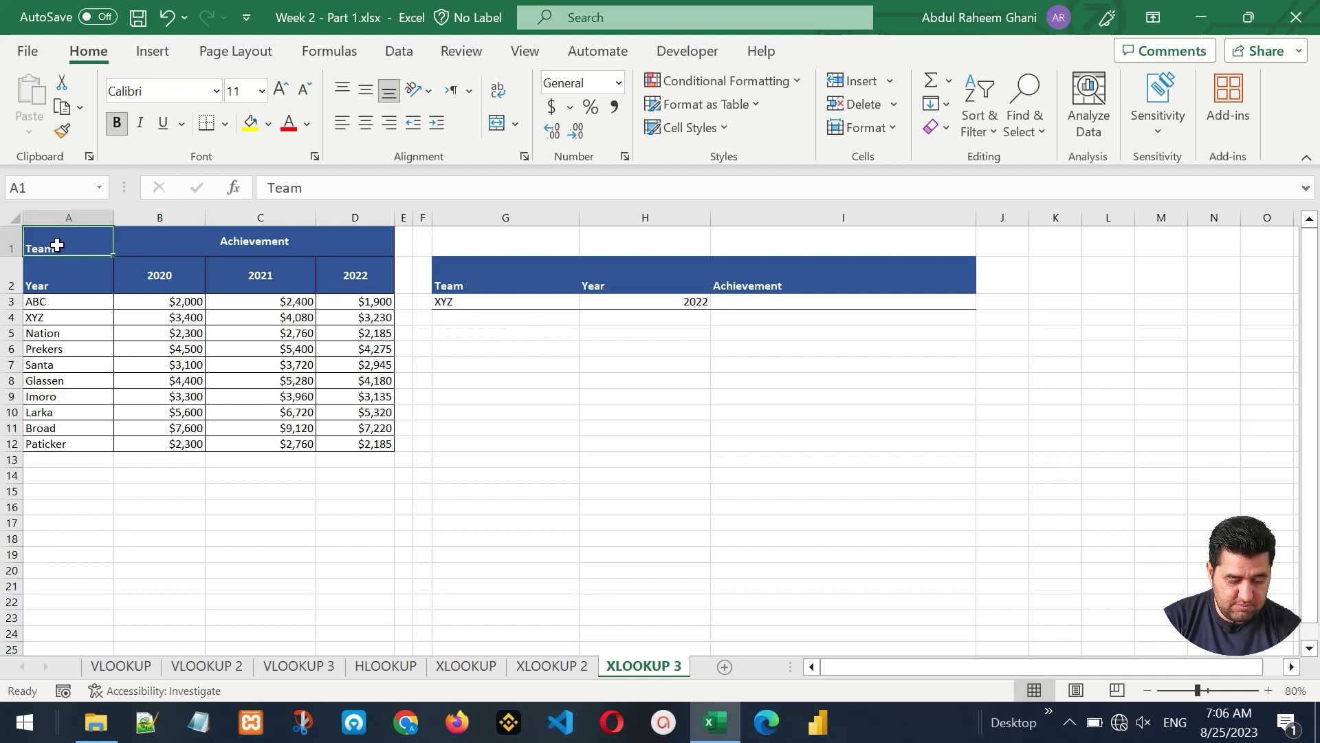
{"action": "left_click", "coordinate": [168, 249]}
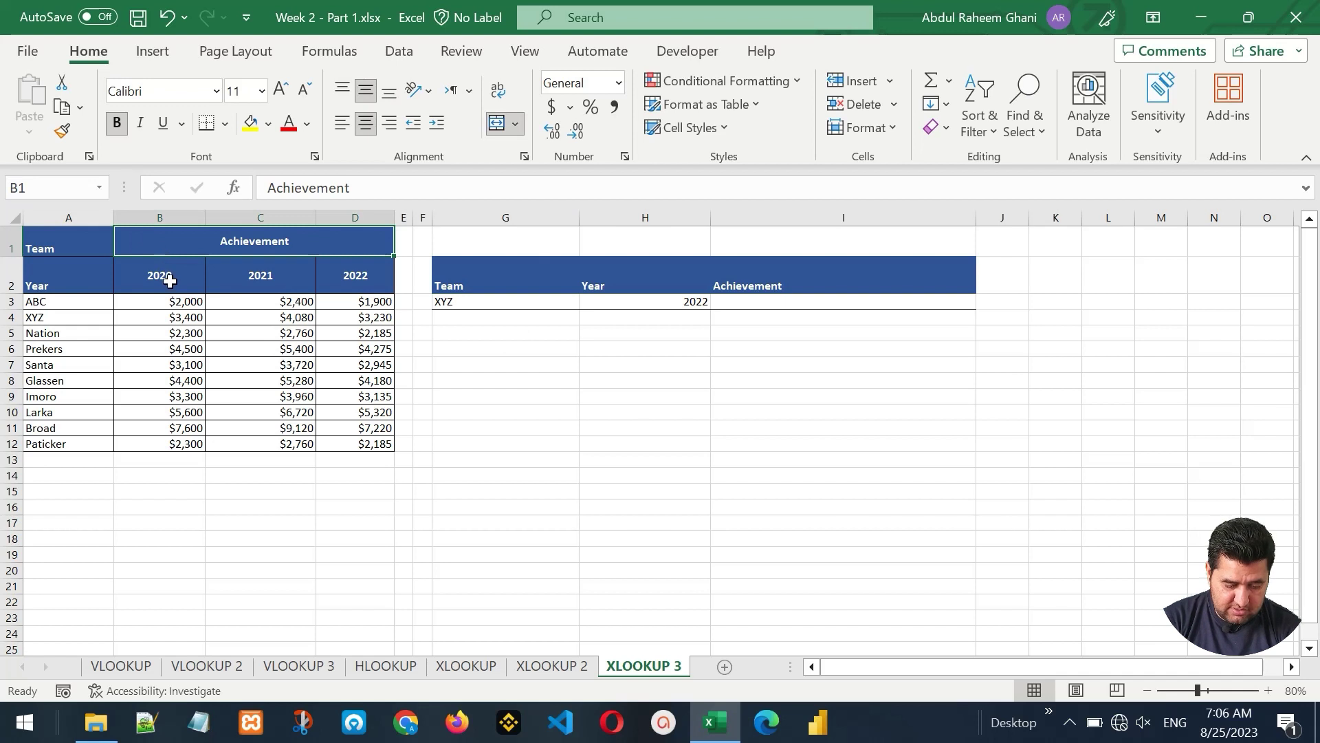
{"action": "left_click_drag", "start_coordinate": [59, 303], "coordinate": [46, 446]}
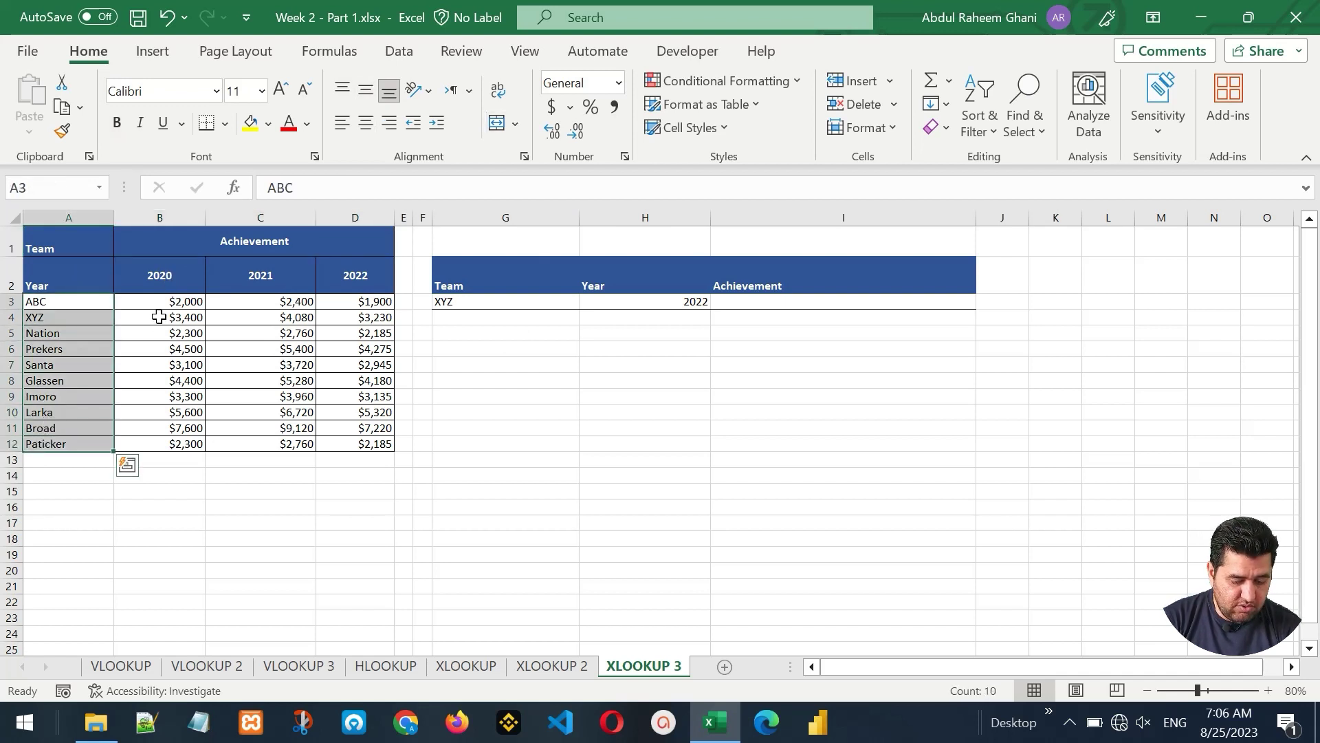
{"action": "left_click", "coordinate": [179, 278]}
{"action": "key", "text": "Right"}
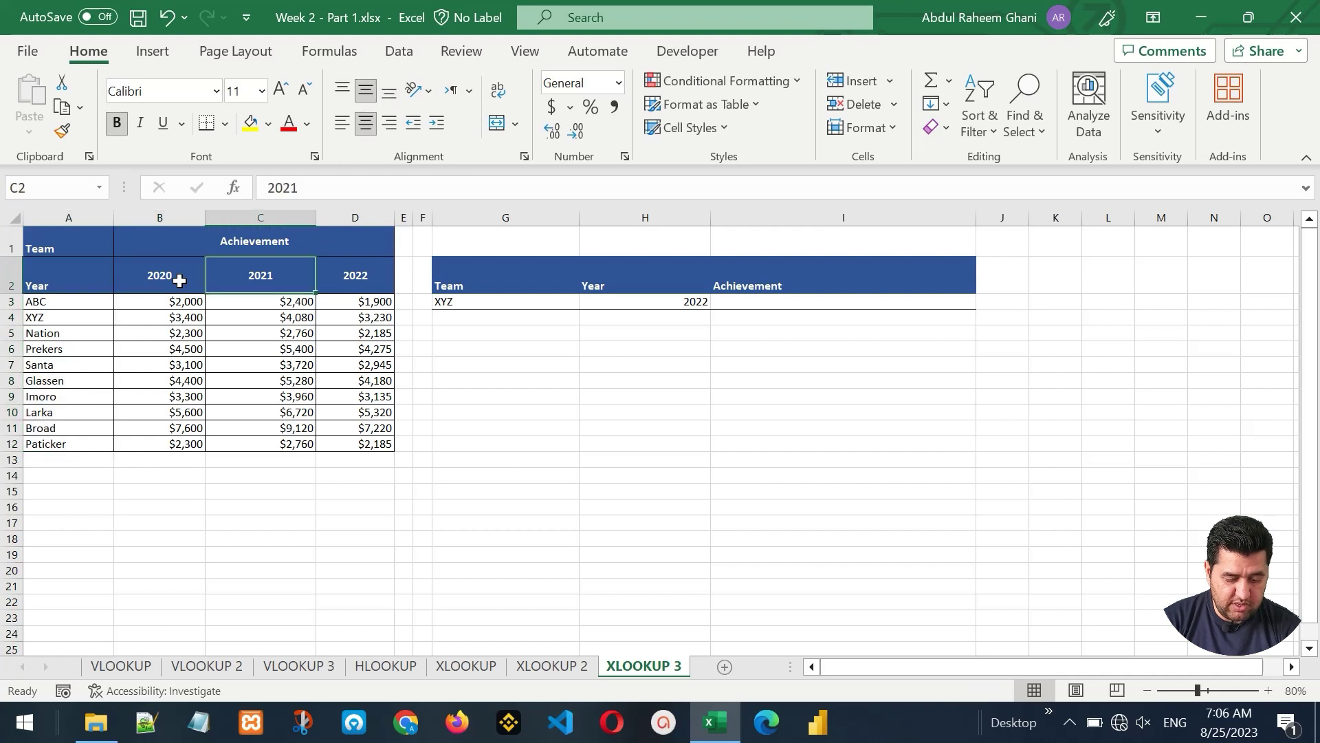
{"action": "key", "text": "Right"}
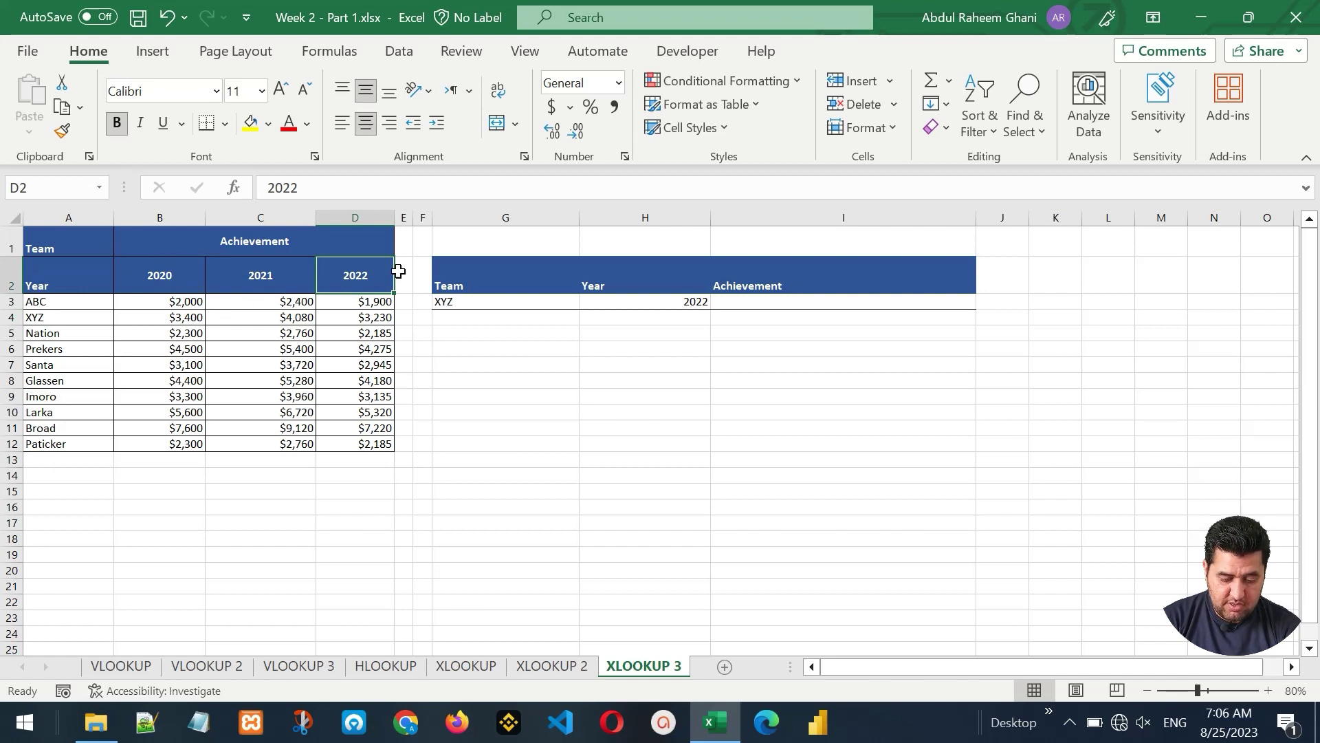
{"action": "left_click", "coordinate": [495, 301]}
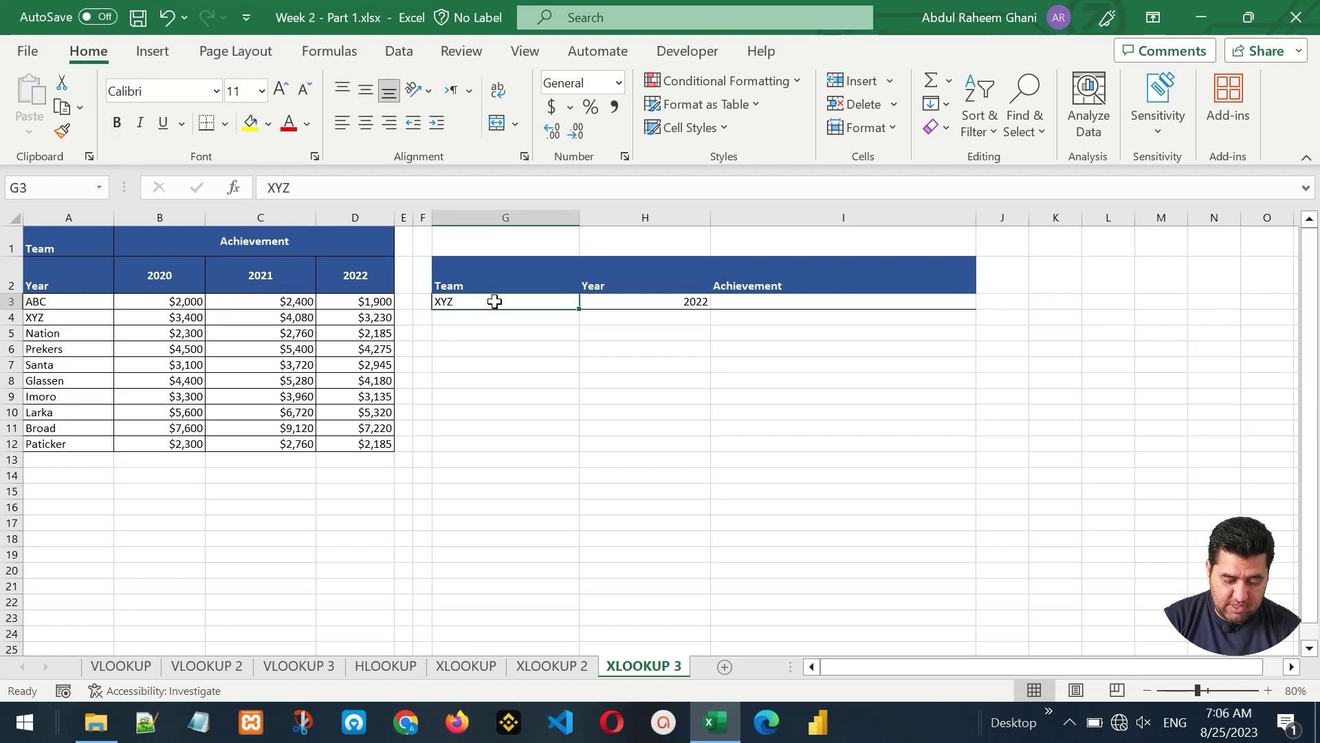
{"action": "key", "text": "Right"}
- Start an XLOOKUP formula in I3 with team cell G3 as lookup value and A3:A12 as lookup array
{"action": "key", "text": "Right"}
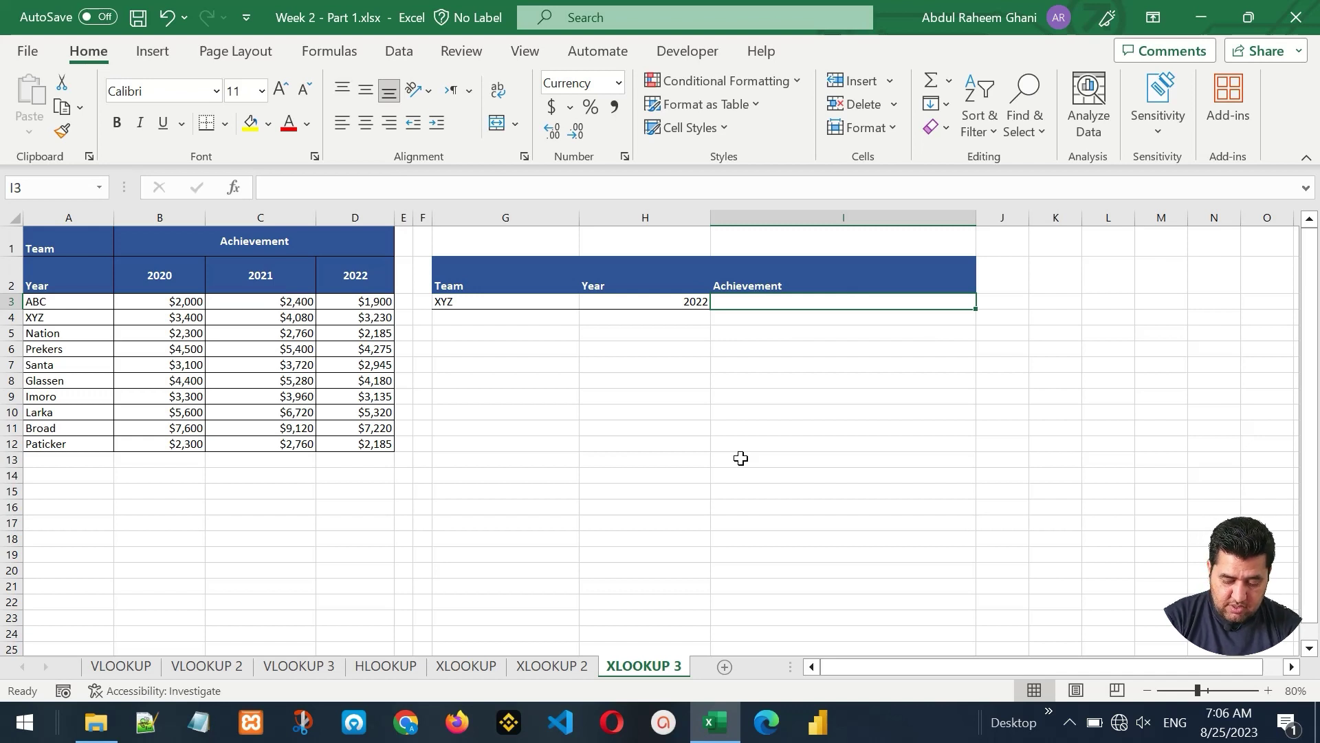
{"action": "type", "text": "="}
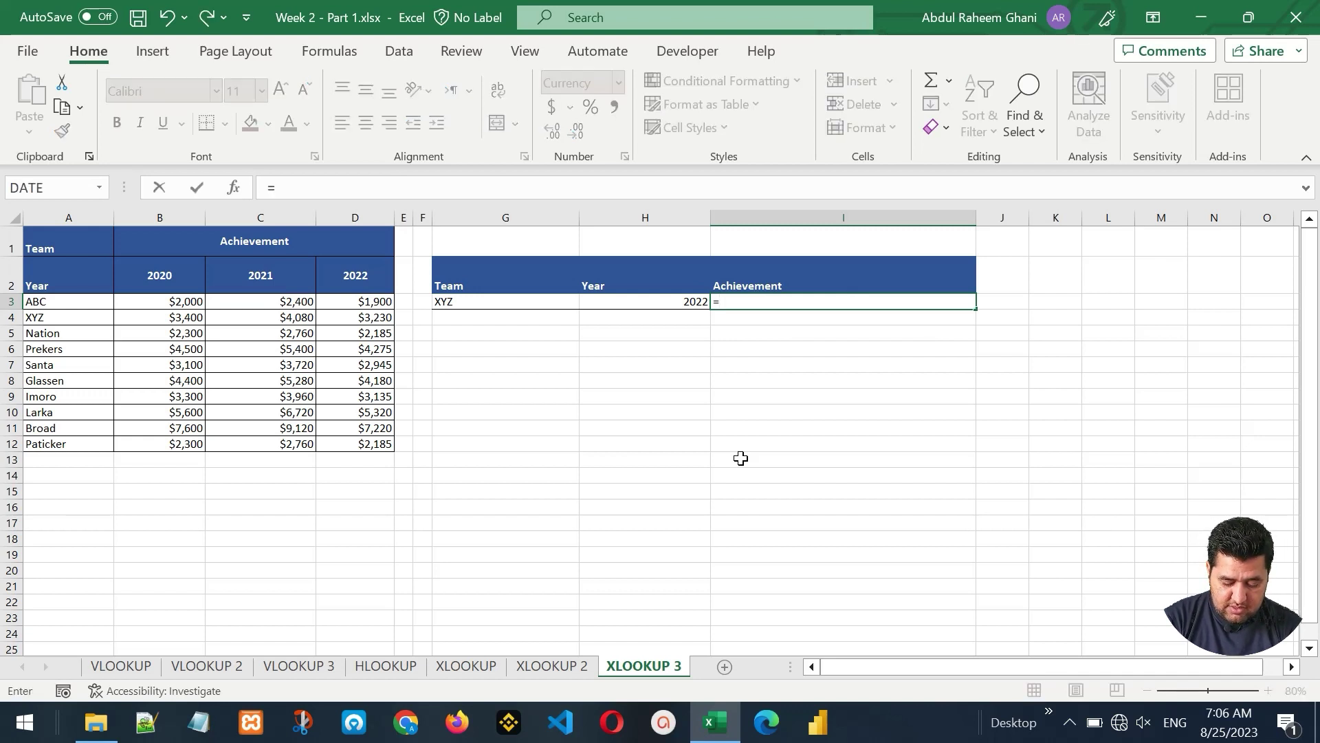
{"action": "type", "text": "xl"}
{"action": "key", "text": "Tab"}
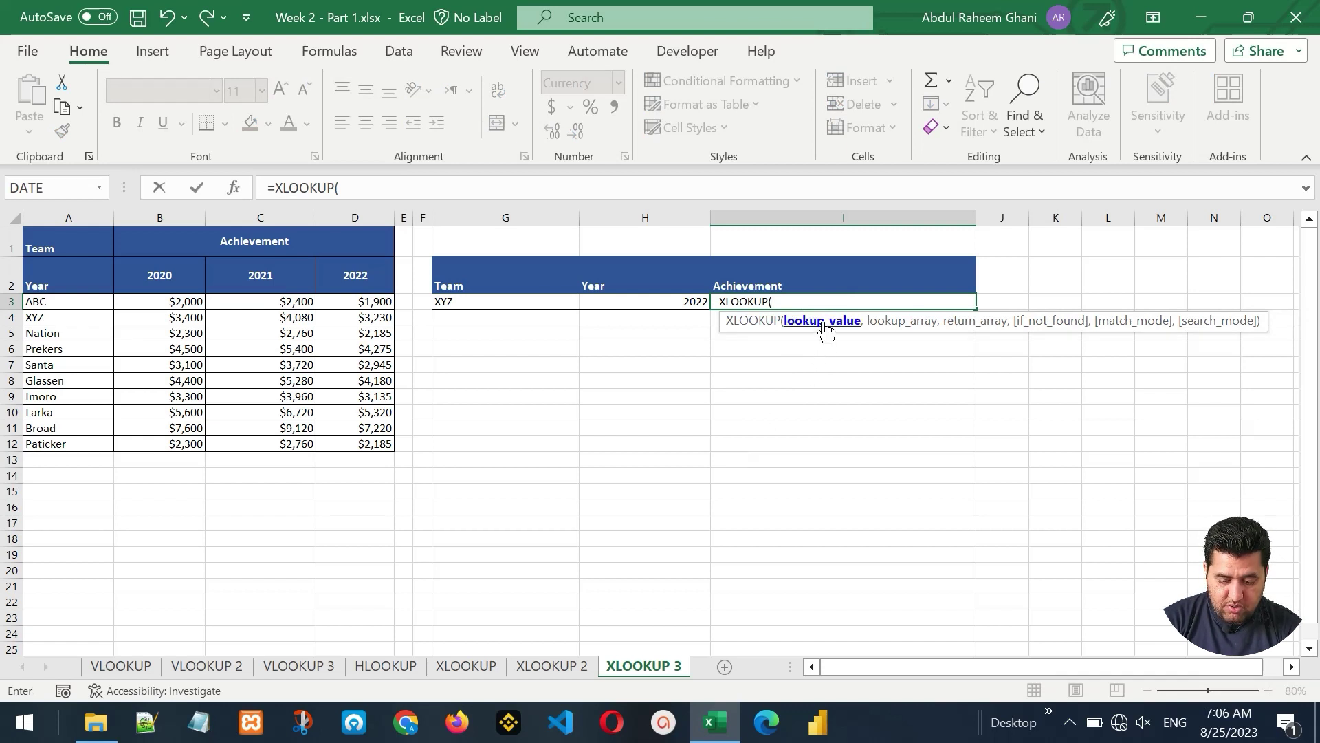
{"action": "left_click", "coordinate": [502, 295]}
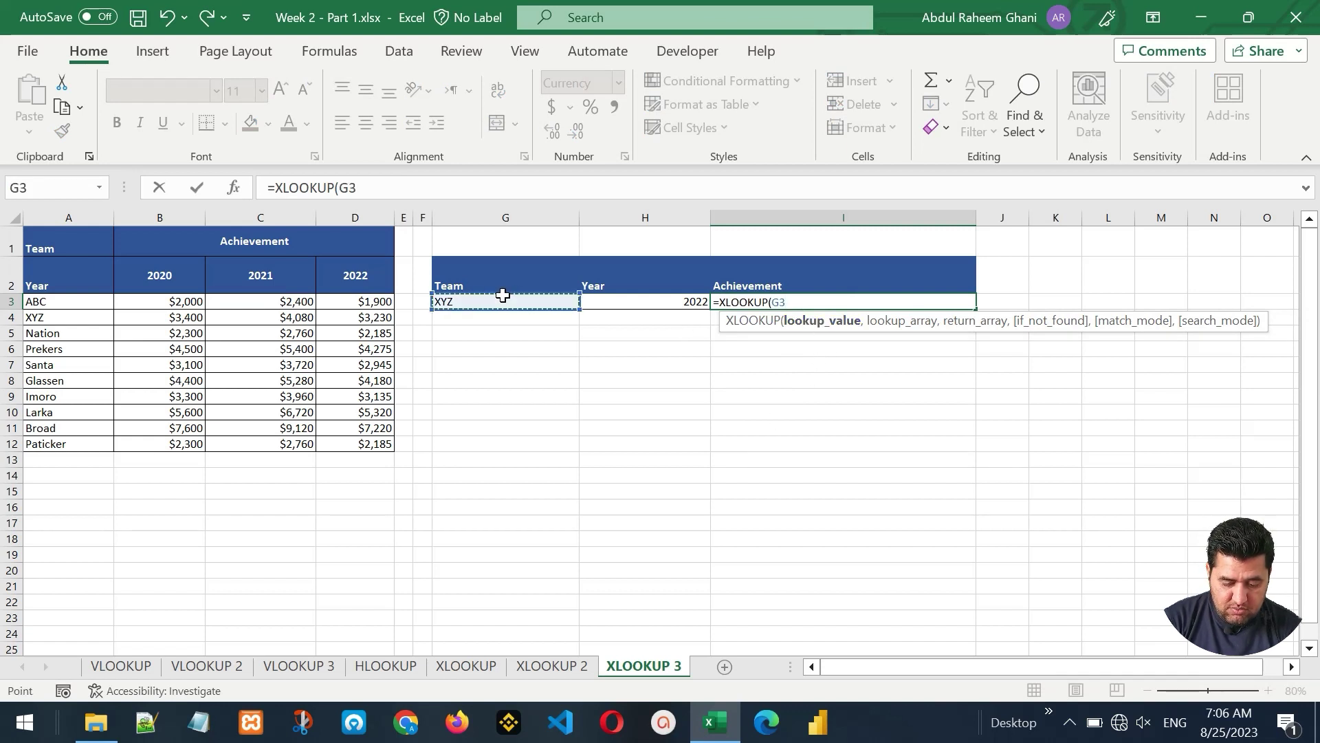
{"action": "type", "text": ","}
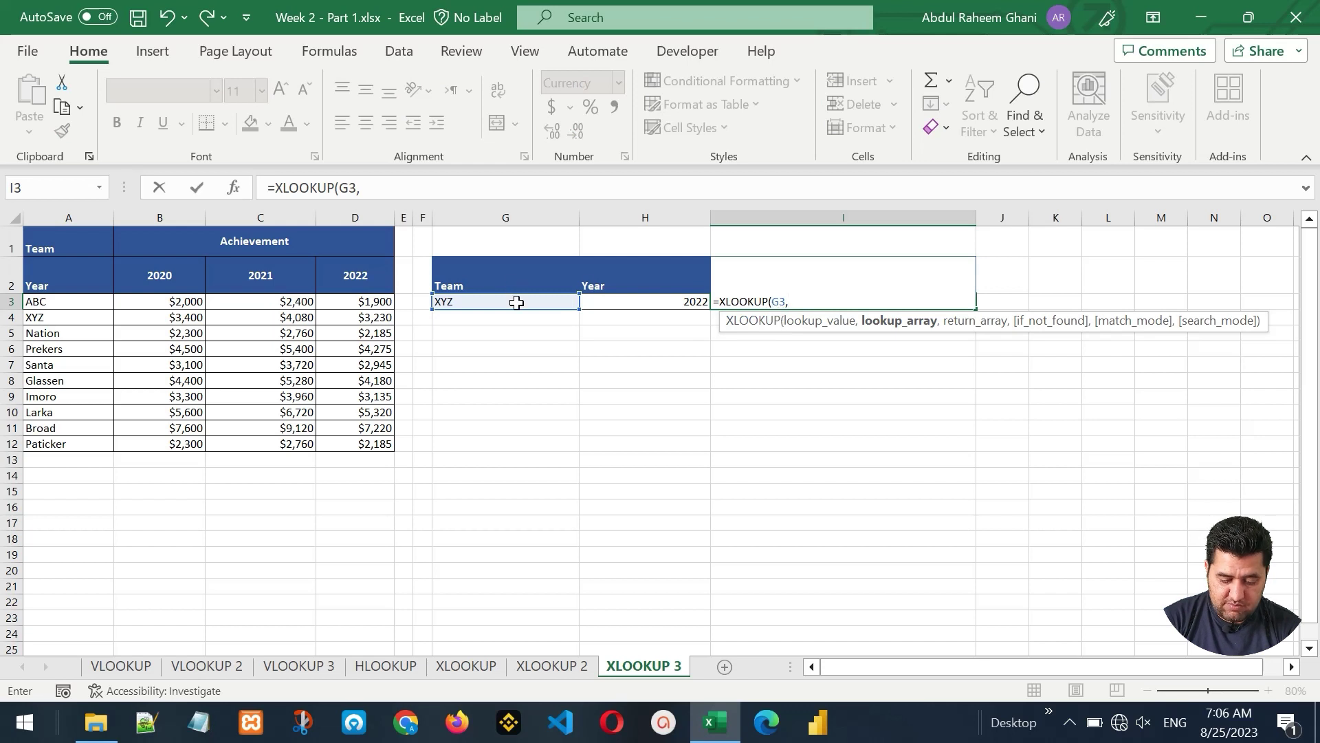
{"action": "left_click_drag", "start_coordinate": [65, 304], "coordinate": [68, 447]}
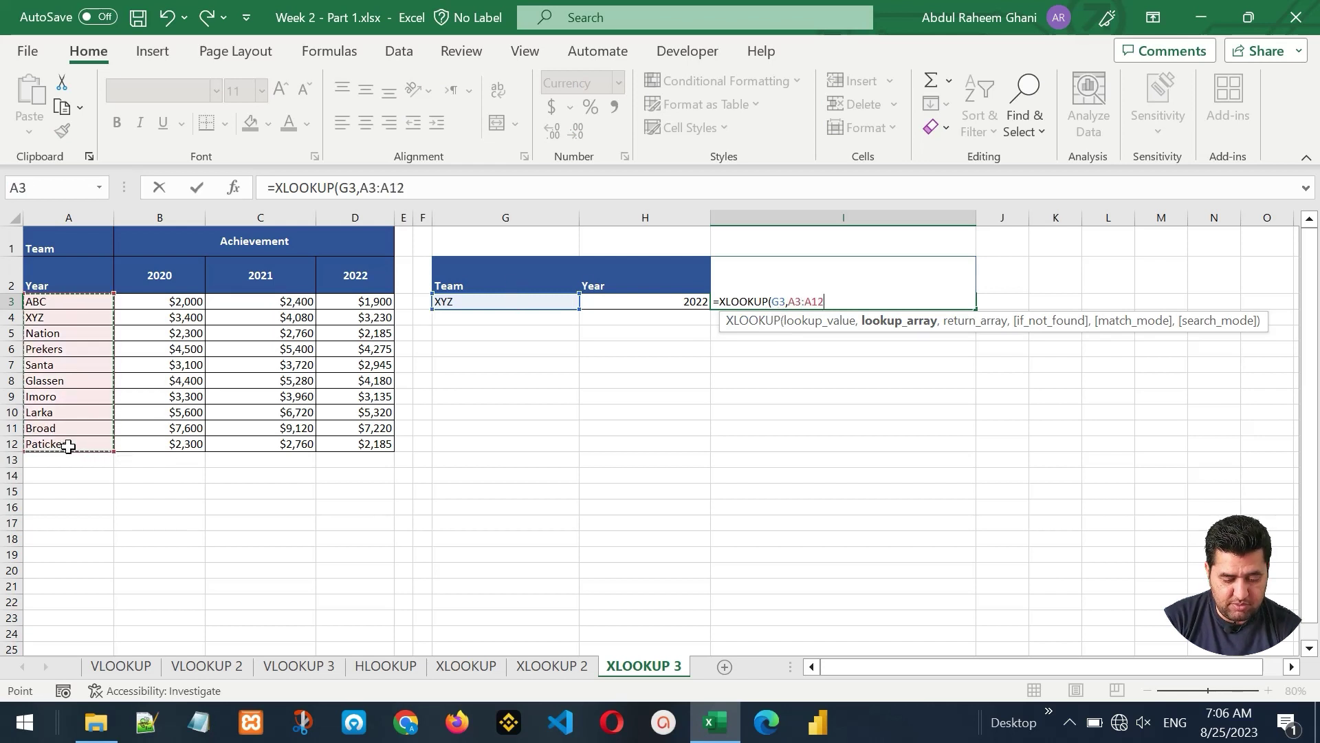
{"action": "type", "text": ","}
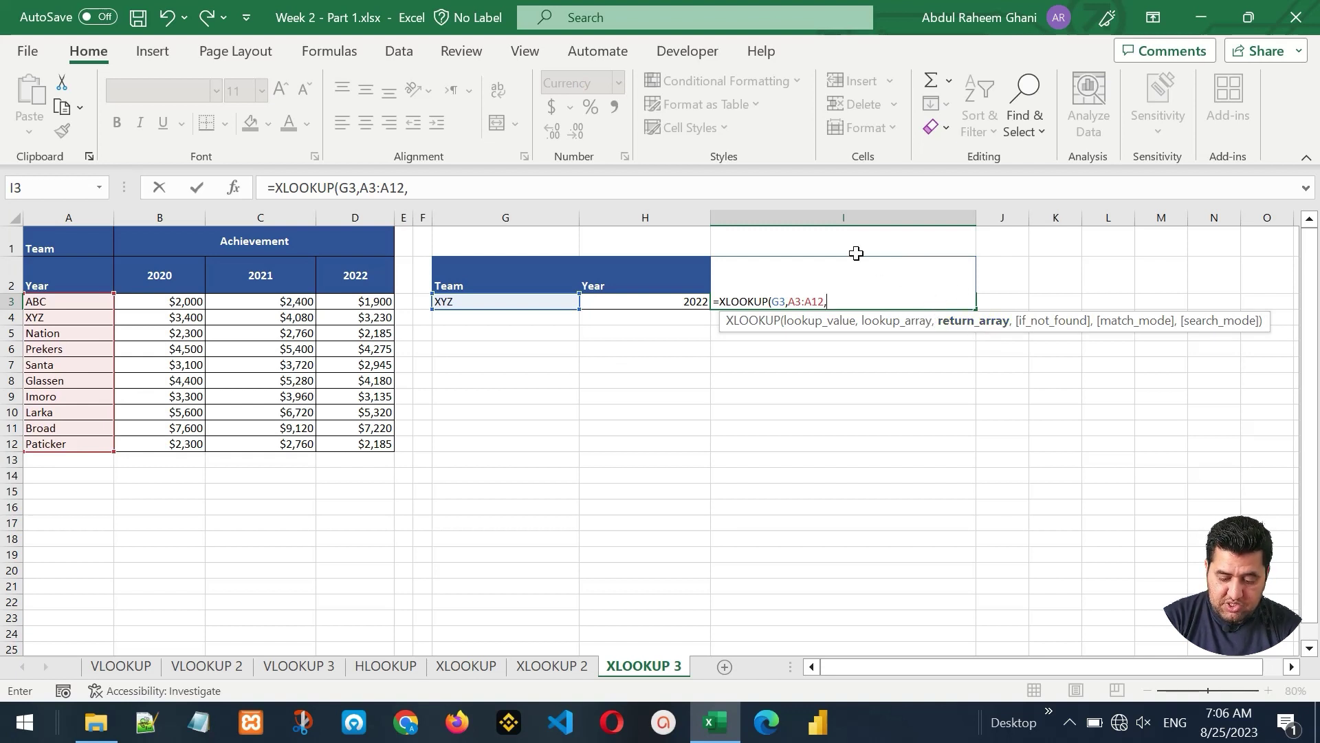
- Nest a second XLOOKUP as the return array, looking up year cell H3 in B2:D2 and returning from B3:D12
{"action": "type", "text": "xlo"}
{"action": "key", "text": "Tab"}
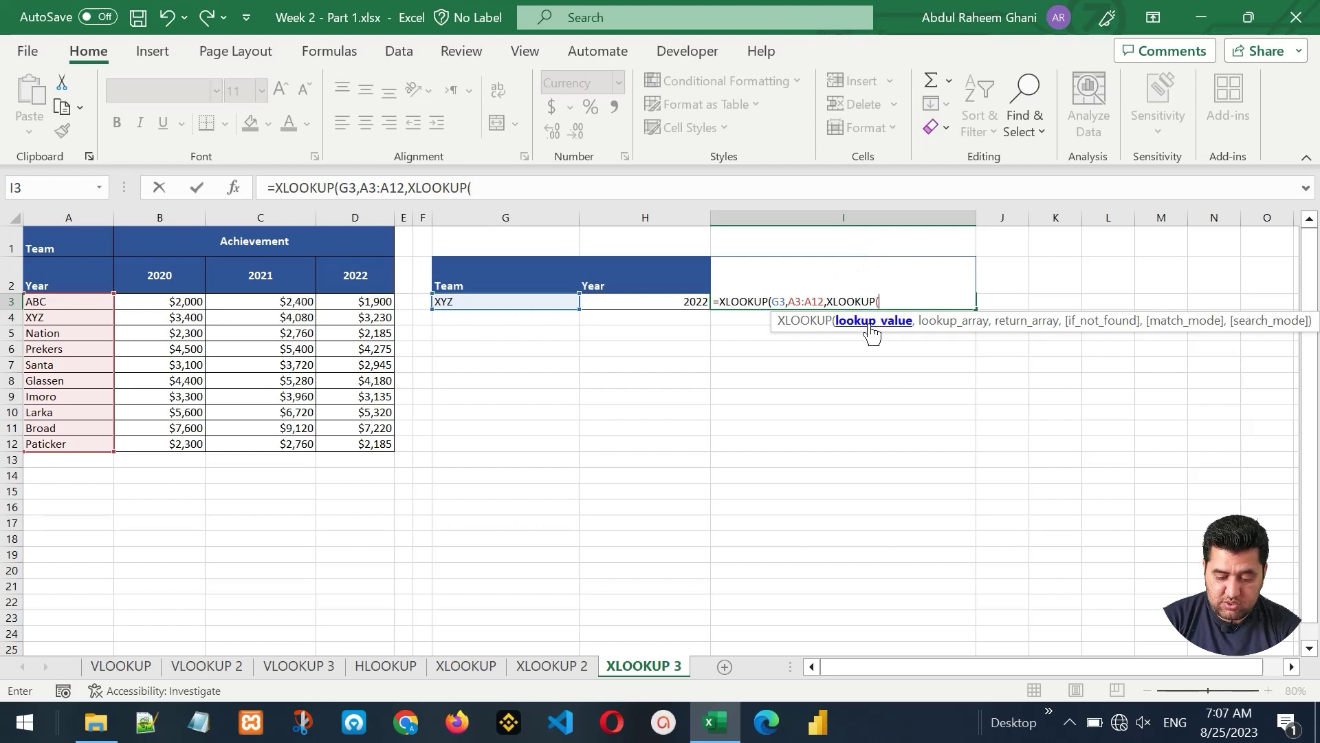
{"action": "left_click", "coordinate": [650, 305]}
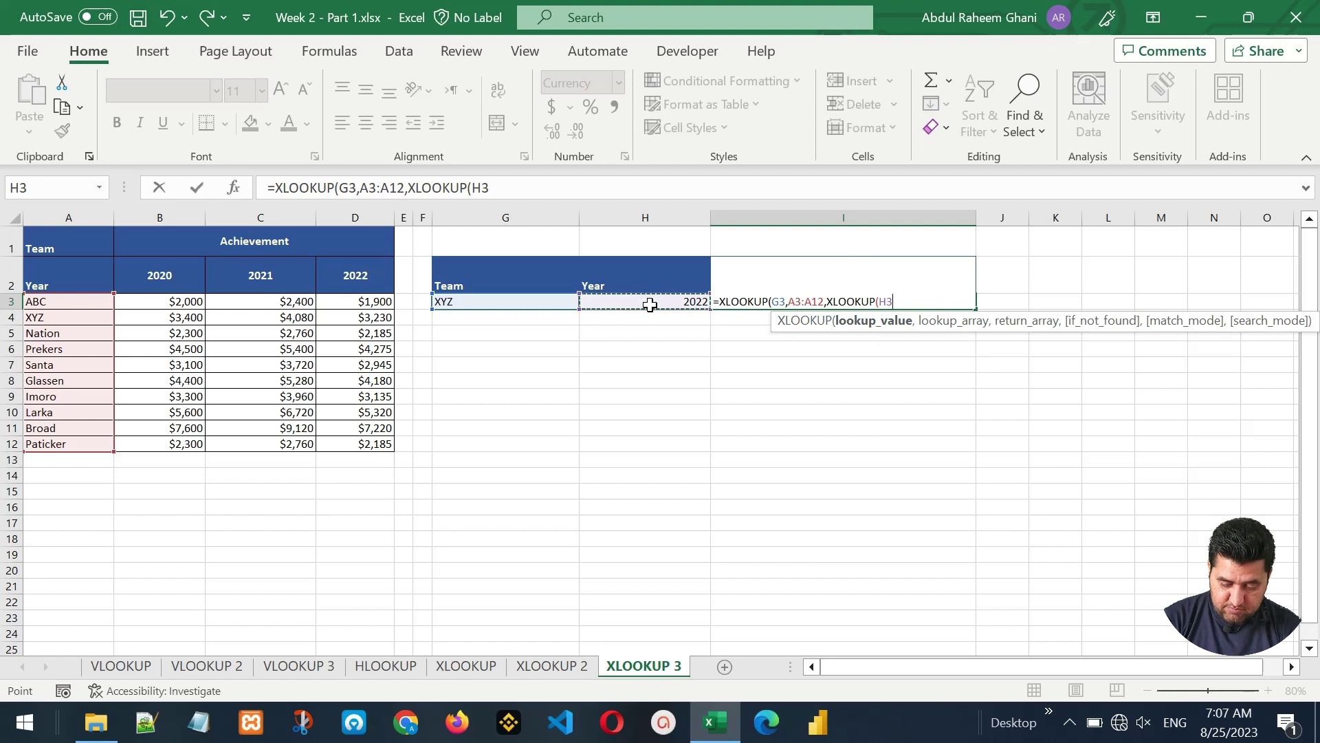
{"action": "type", "text": ","}
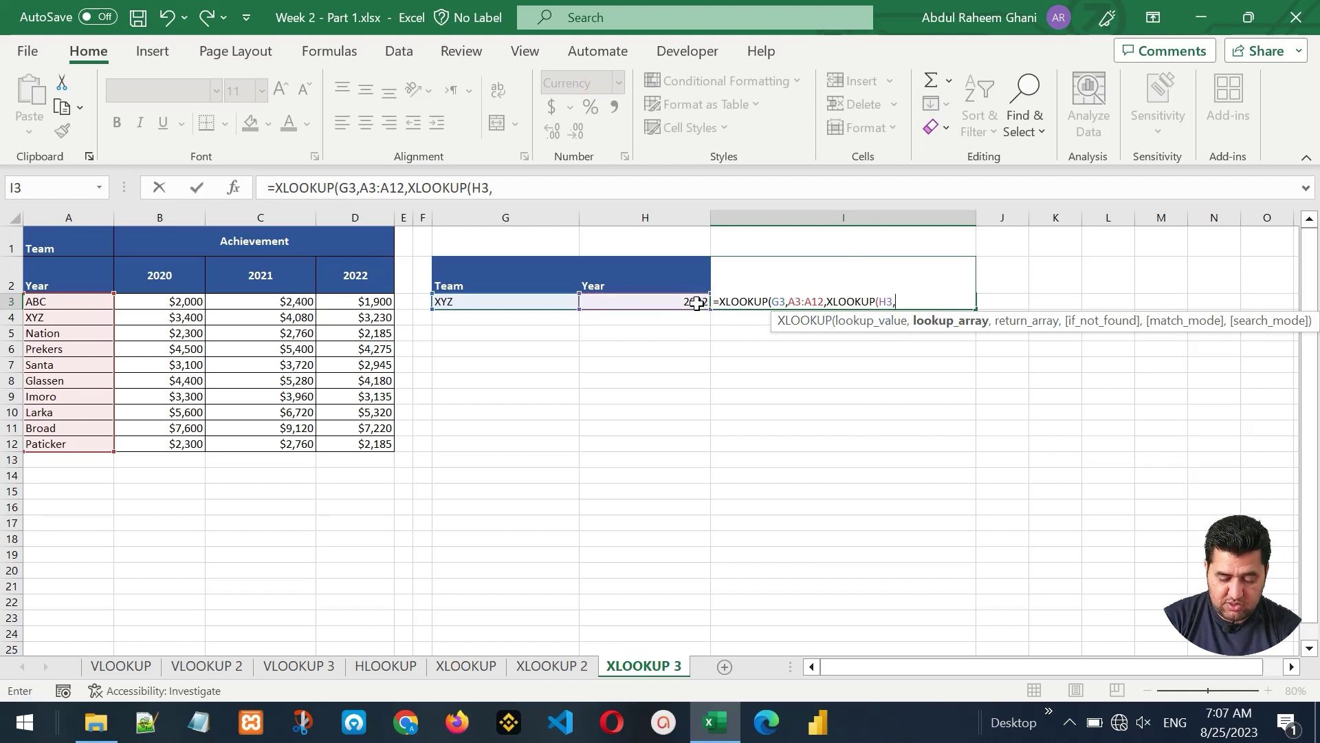
{"action": "left_click_drag", "start_coordinate": [150, 279], "coordinate": [332, 286]}
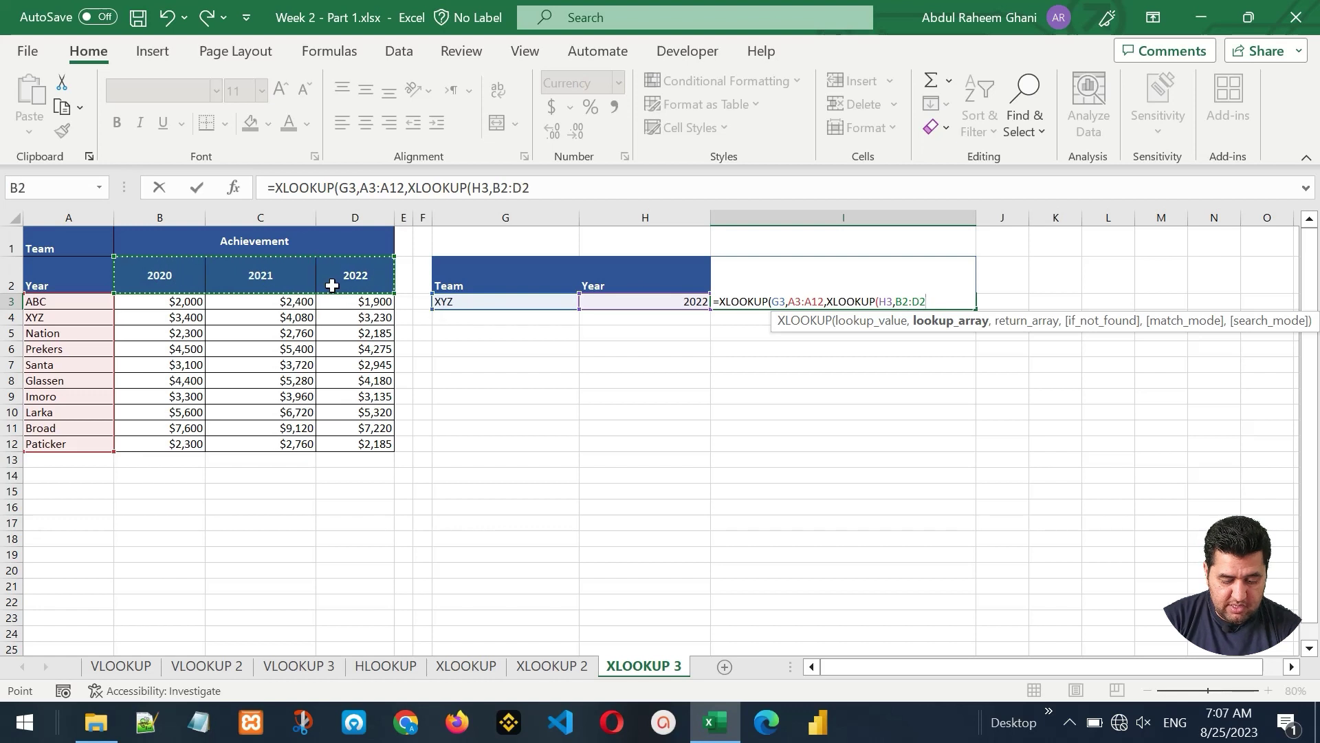
{"action": "type", "text": ","}
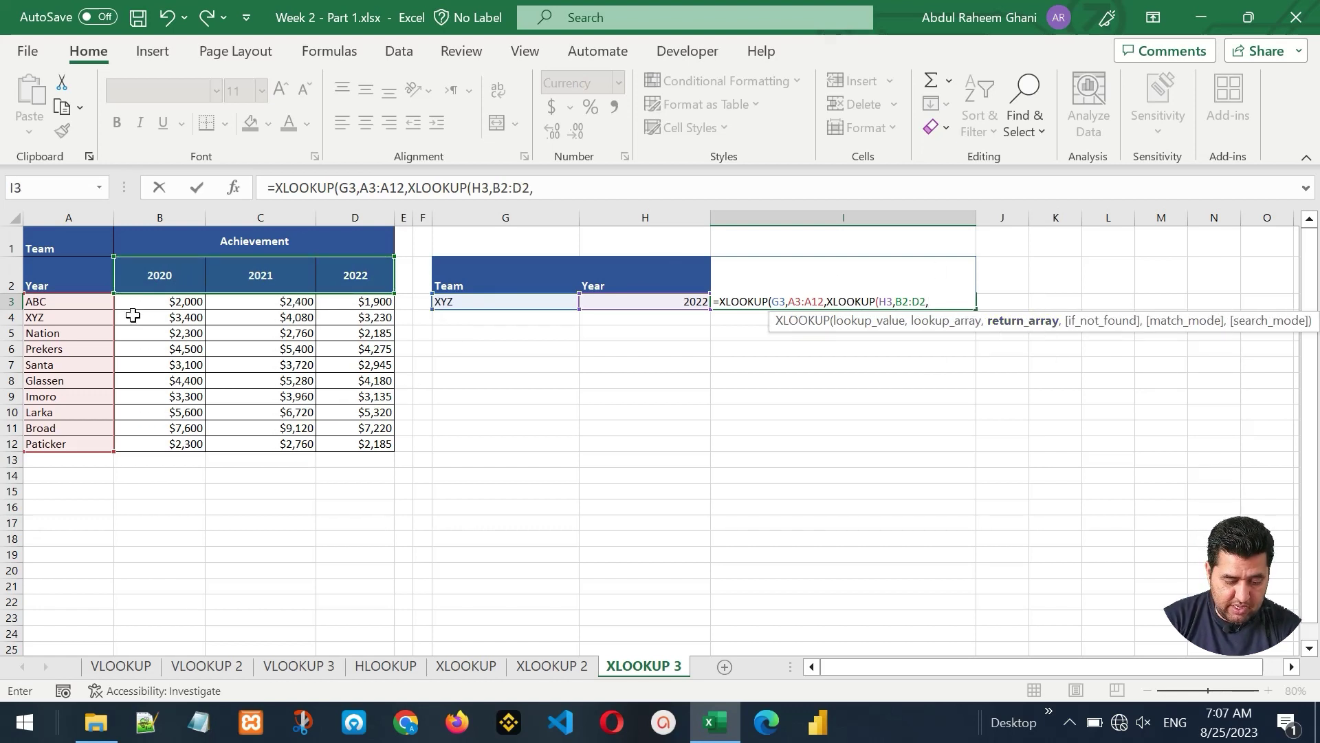
{"action": "left_click_drag", "start_coordinate": [133, 303], "coordinate": [379, 445]}
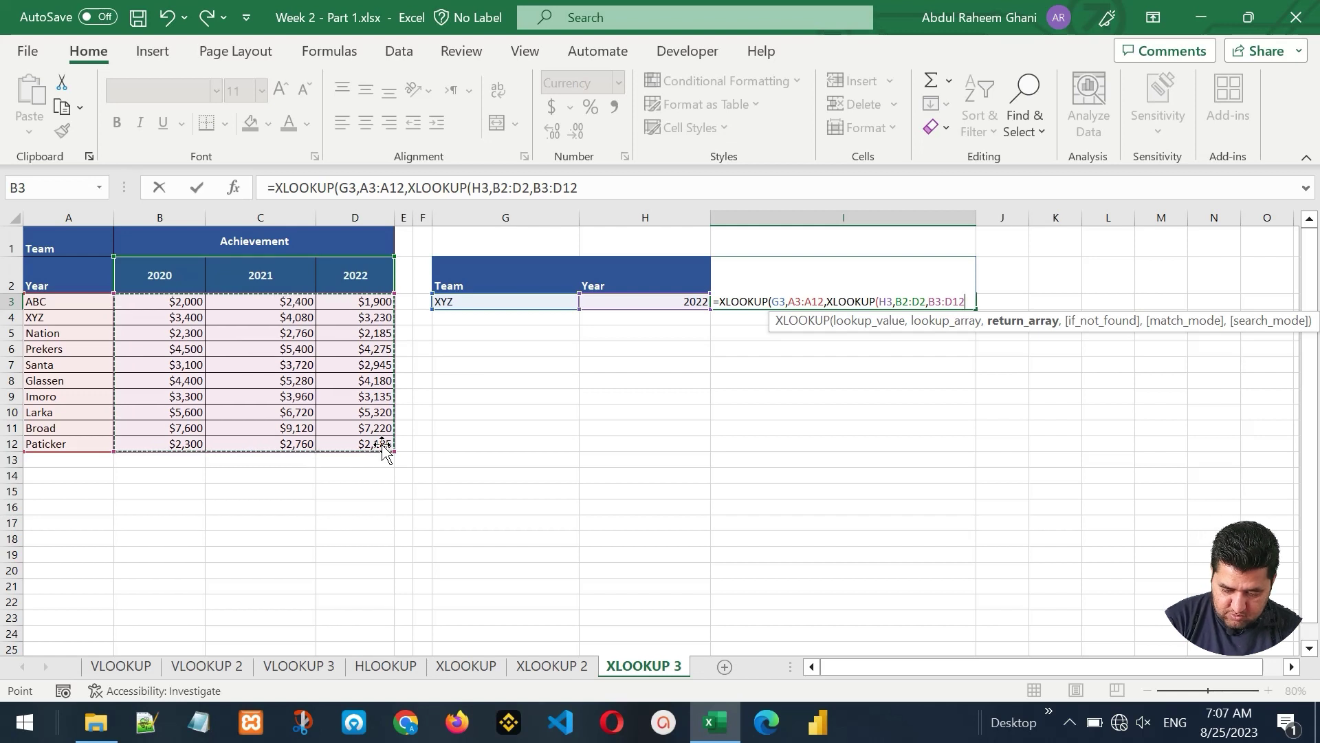
- Complete the nested XLOOKUP with "Not Found" and exact match mode 0, and check the result against the XYZ team's 2022 entry
{"action": "type", "text": ",\""}
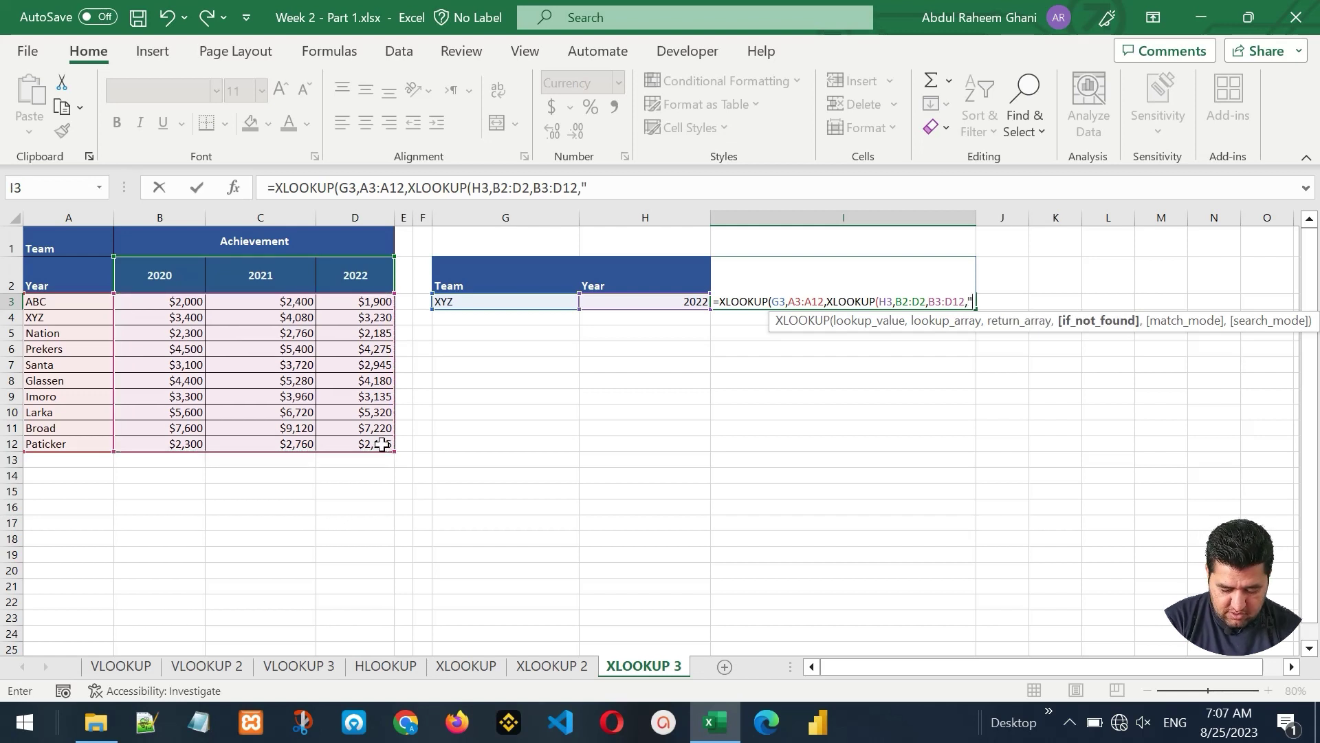
{"action": "type", "text": "Not Found"}
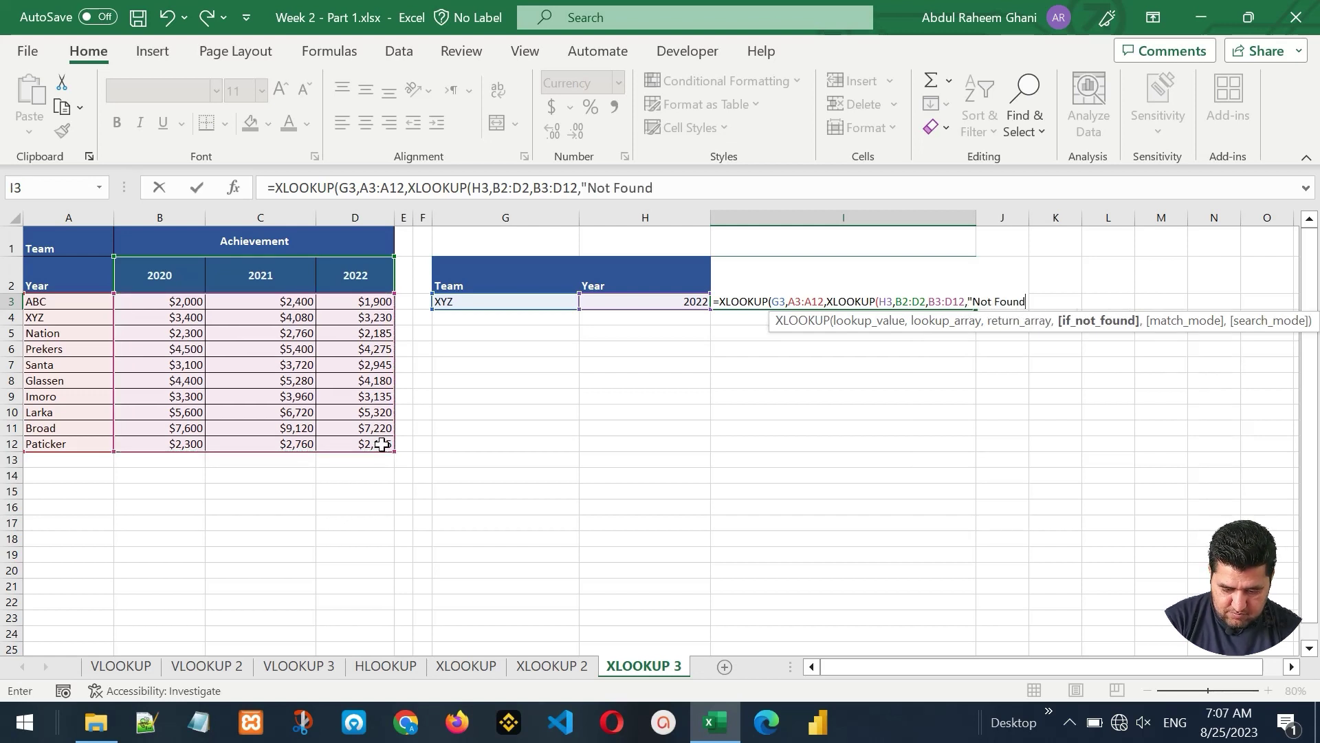
{"action": "type", "text": "\""}
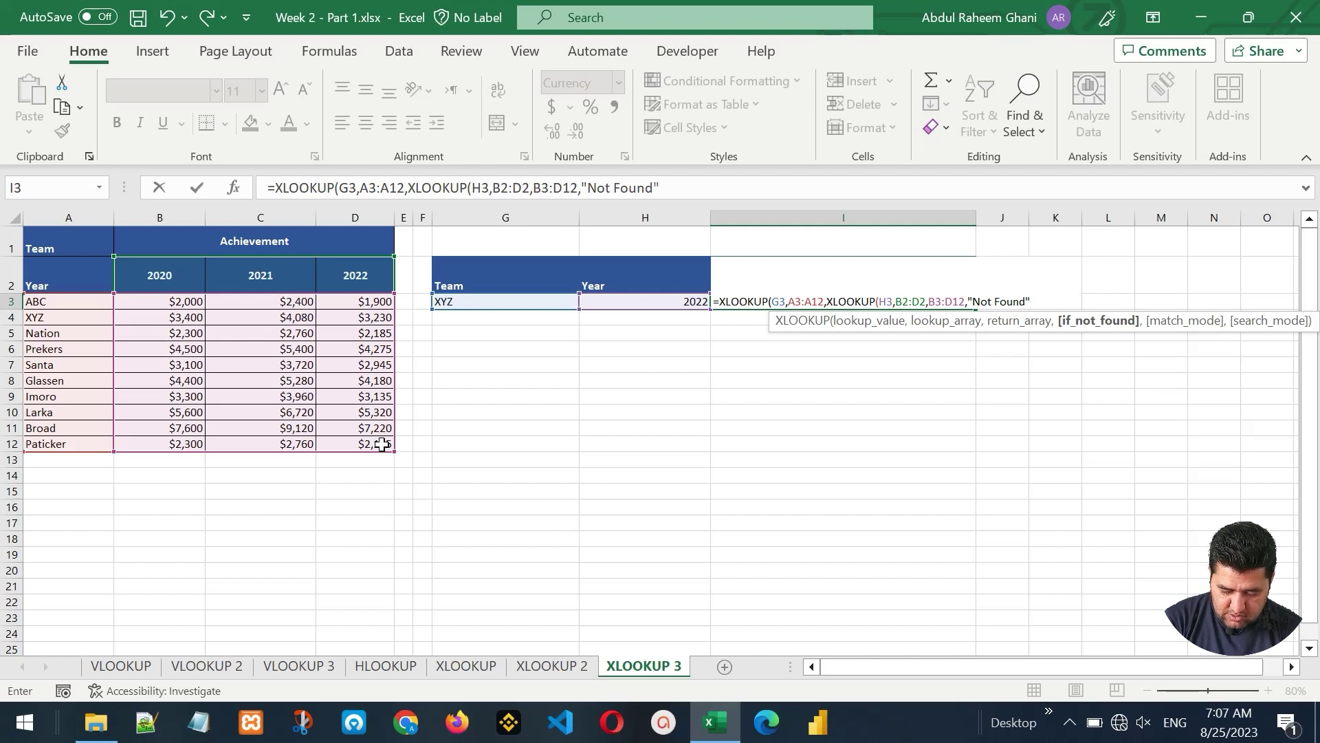
{"action": "type", "text": ","}
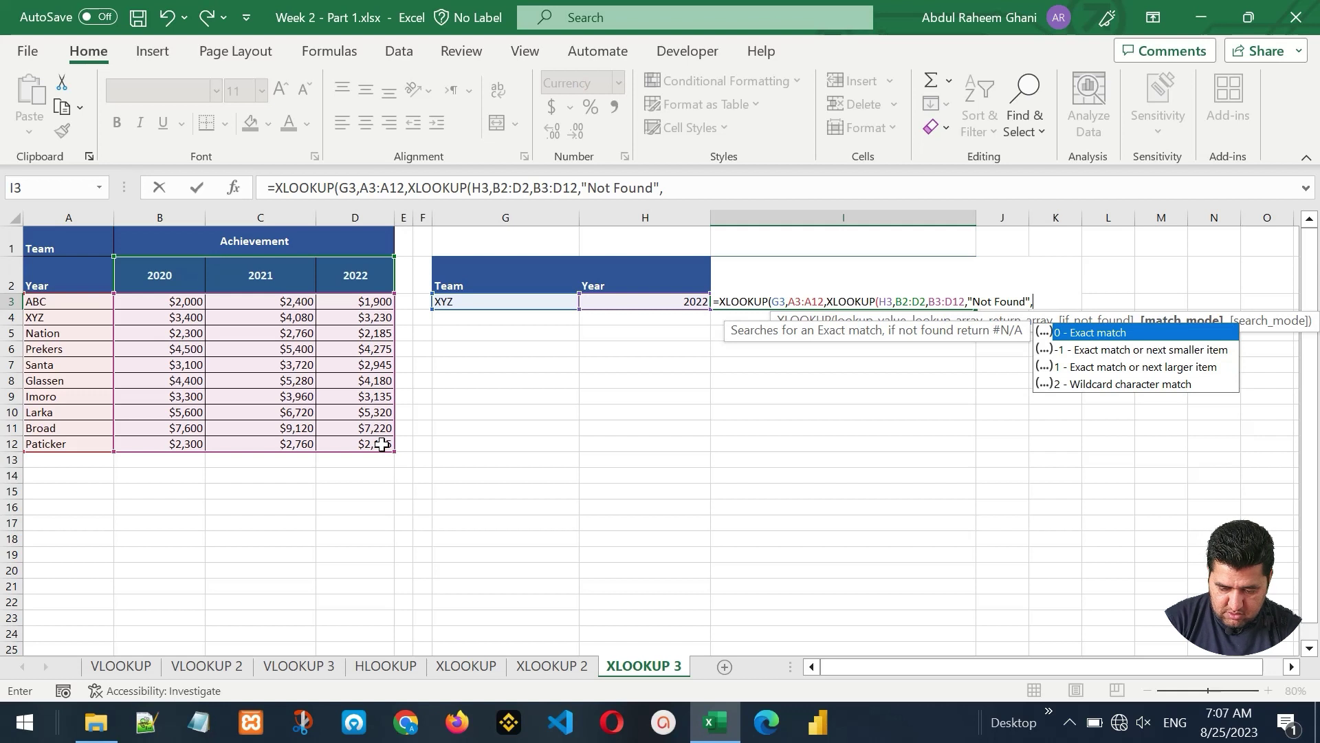
{"action": "type", "text": "0"}
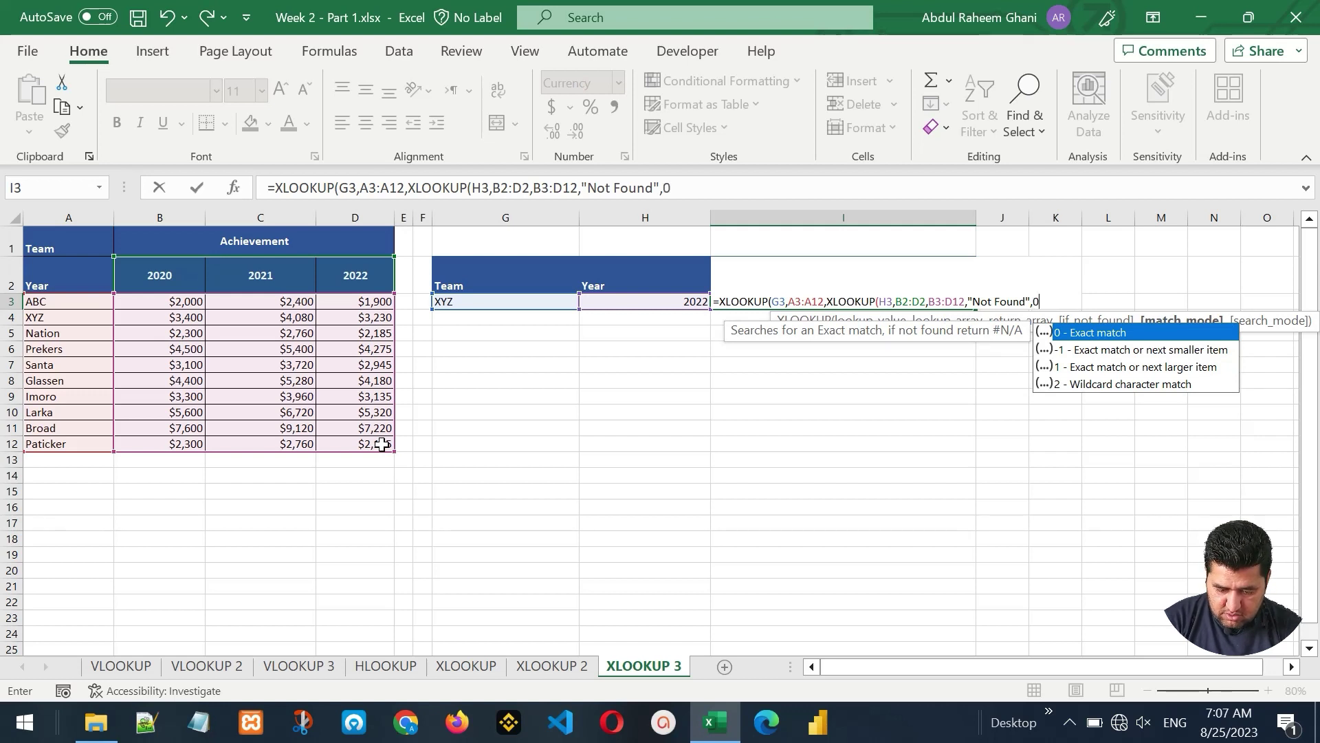
{"action": "type", "text": ")"}
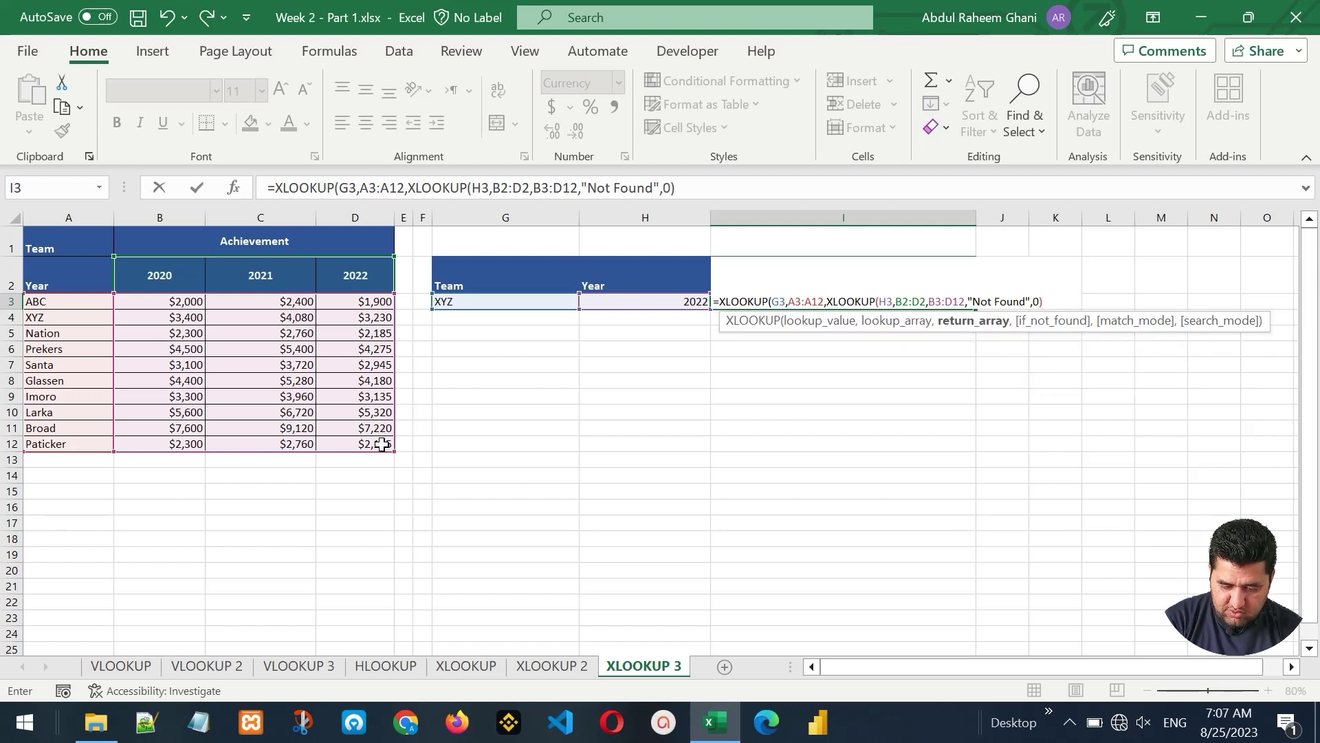
{"action": "type", "text": ")"}
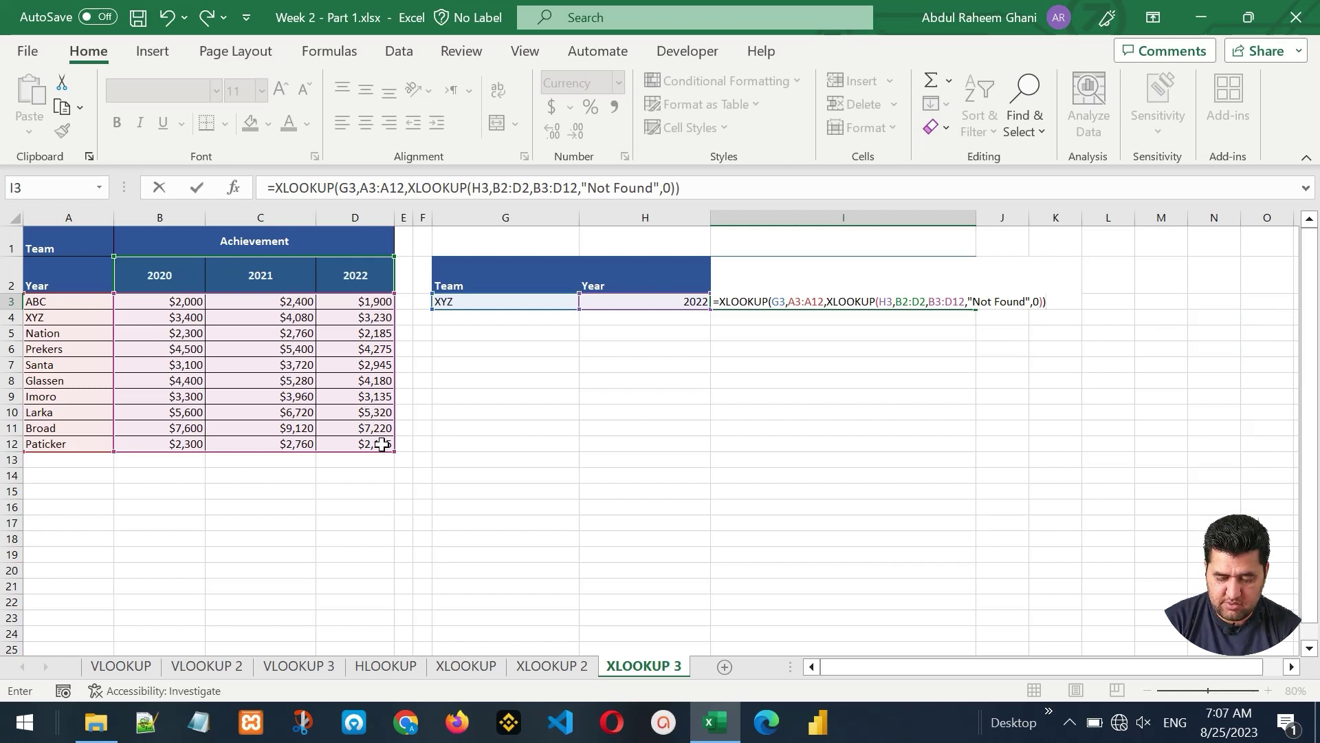
{"action": "key", "text": "Return"}
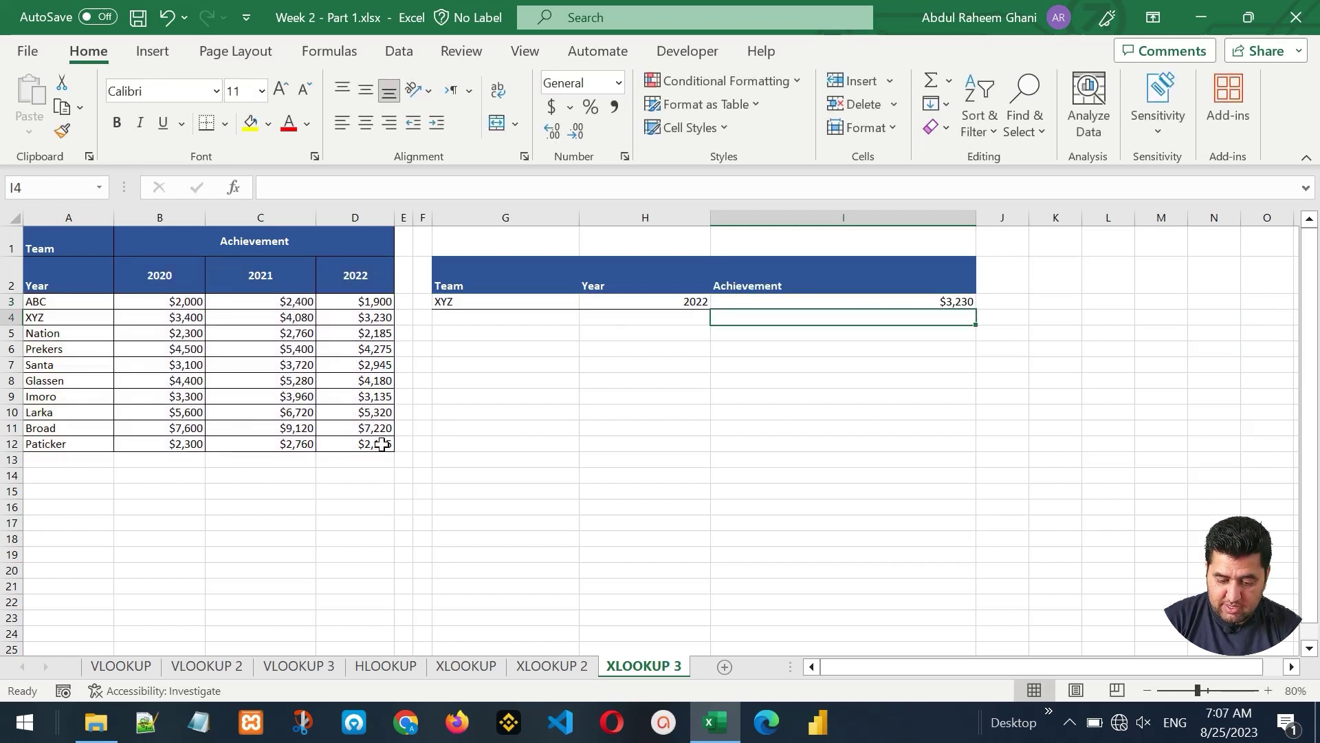
{"action": "key", "text": "Up"}
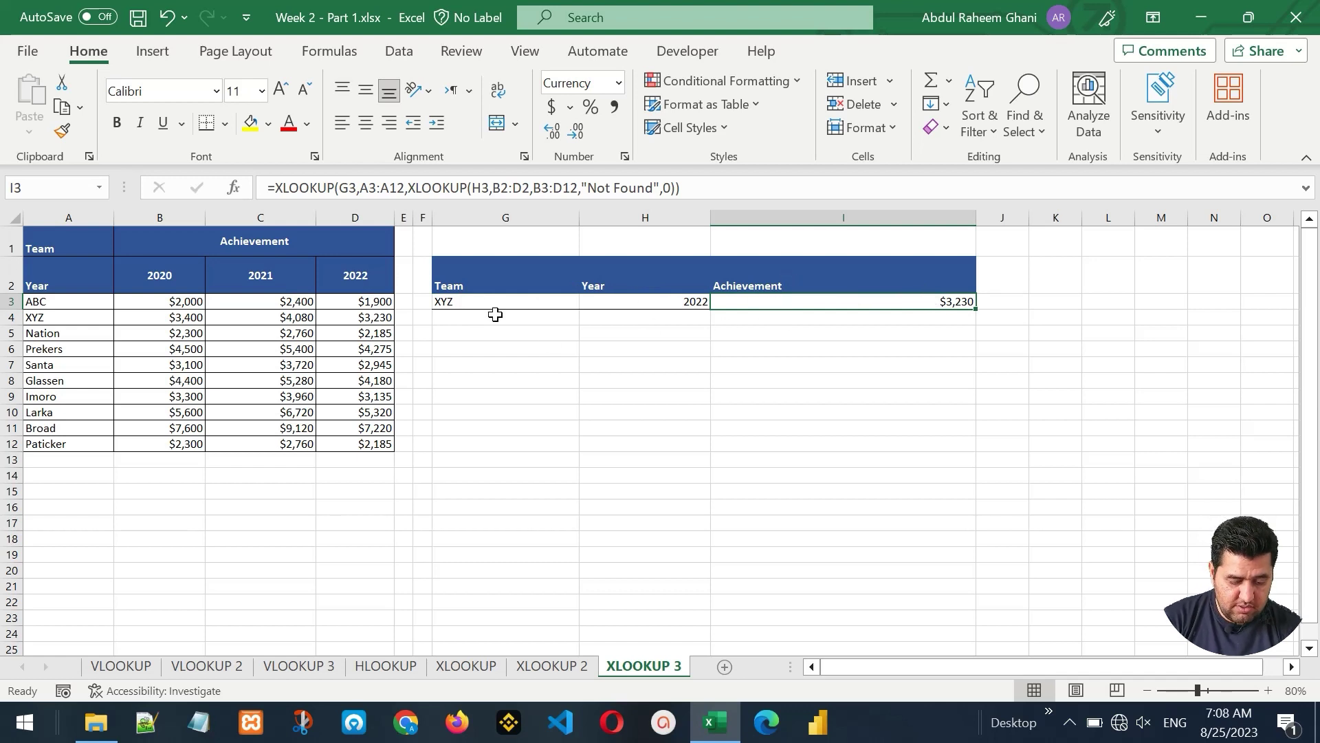
{"action": "left_click", "coordinate": [55, 323]}
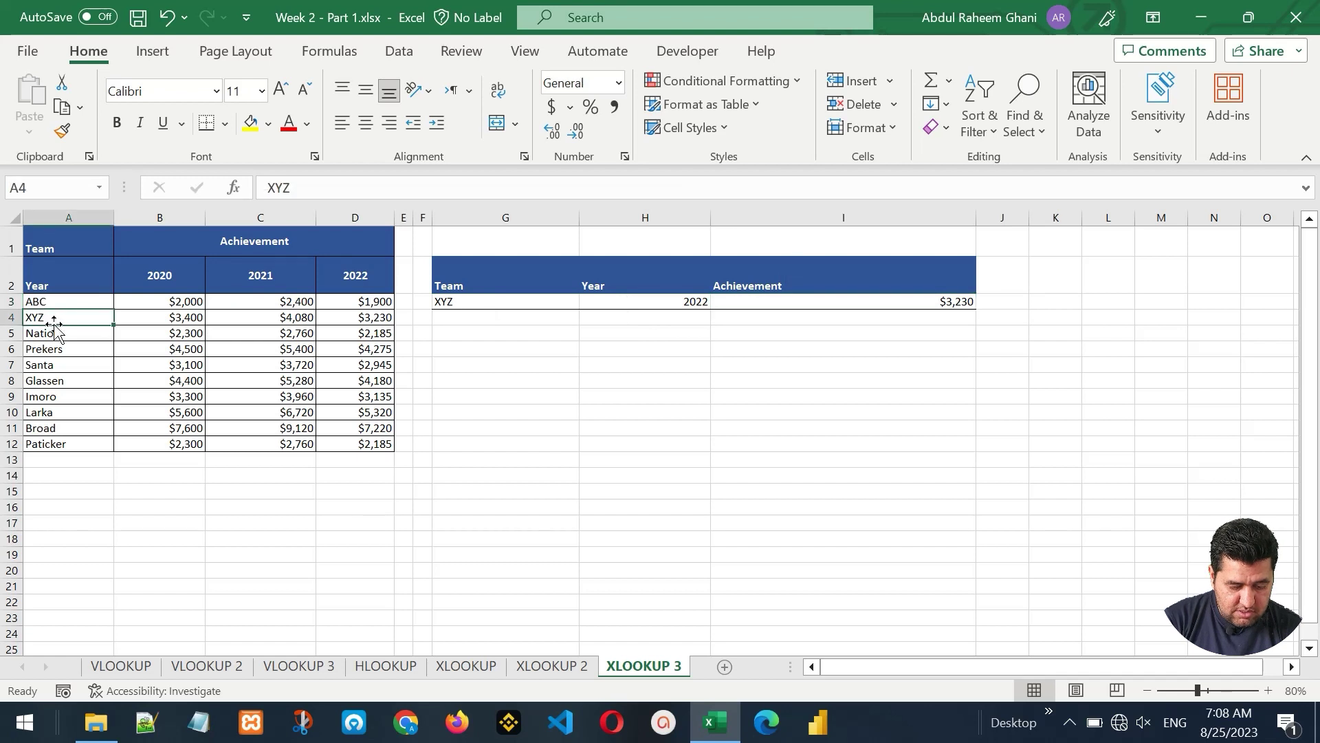
{"action": "left_click", "coordinate": [361, 316]}
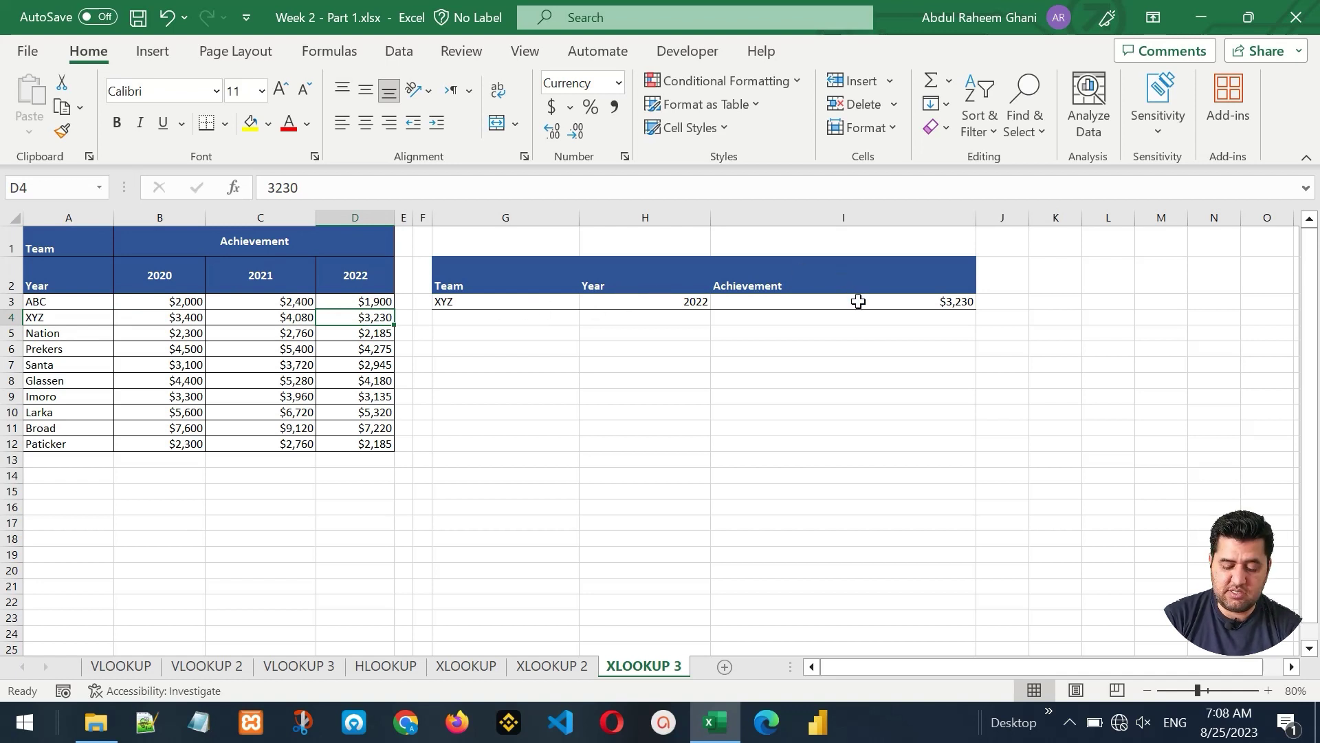
- Enter Larka as the team in G3 and compare the result with Larka's 2022 entry in the table
{"action": "left_click", "coordinate": [540, 301]}
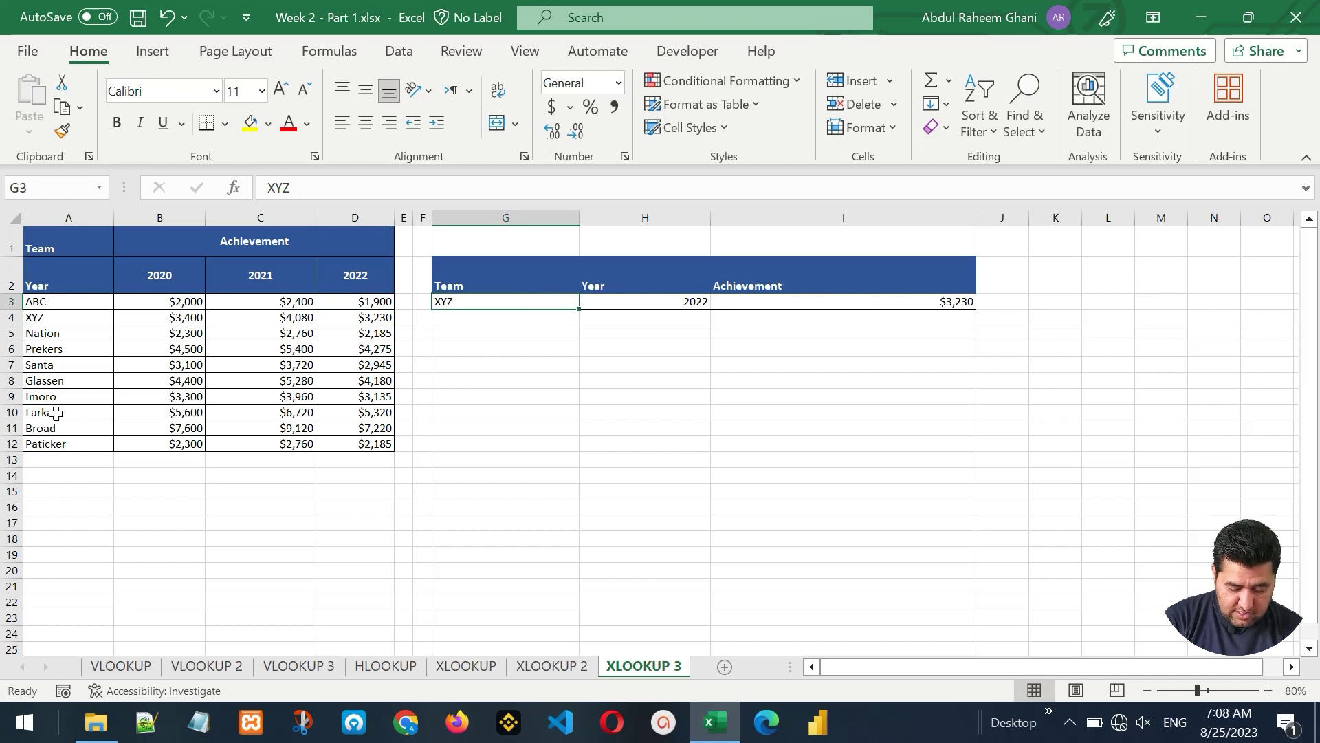
{"action": "type", "text": "Larka"}
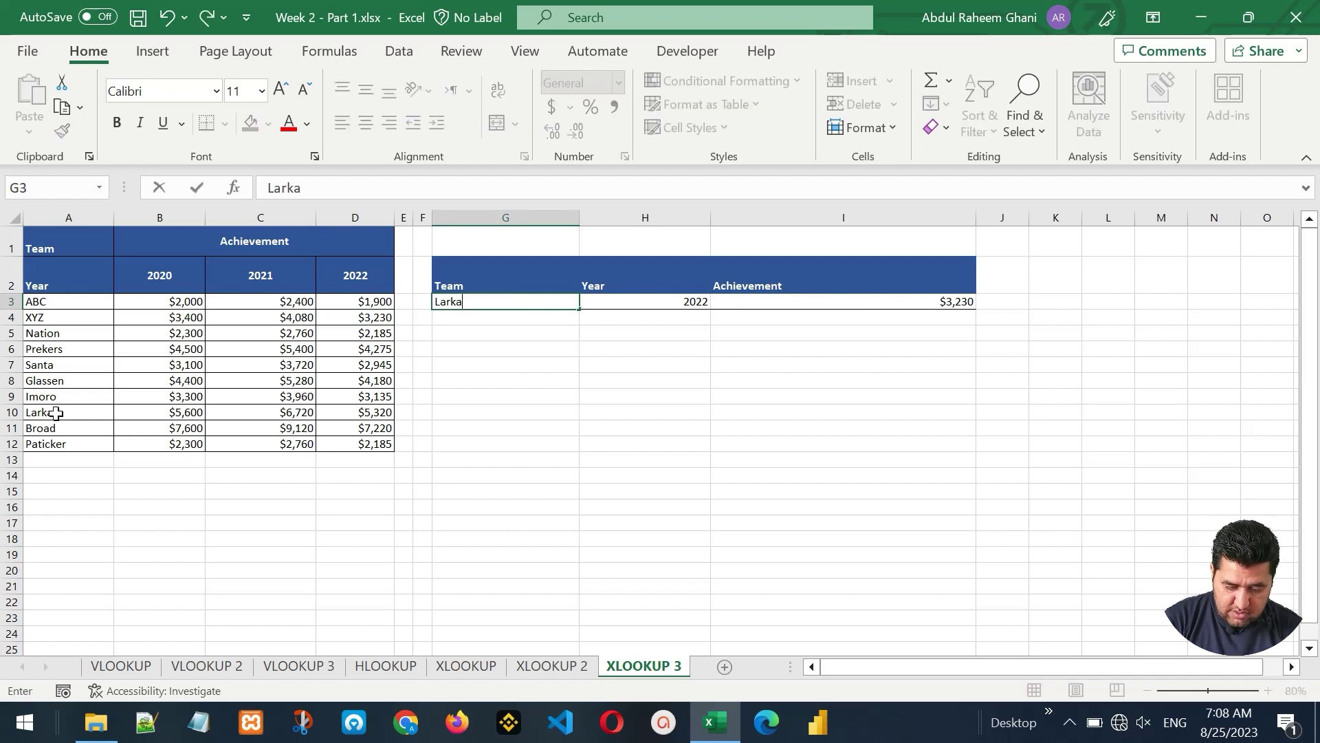
{"action": "key", "text": "Return"}
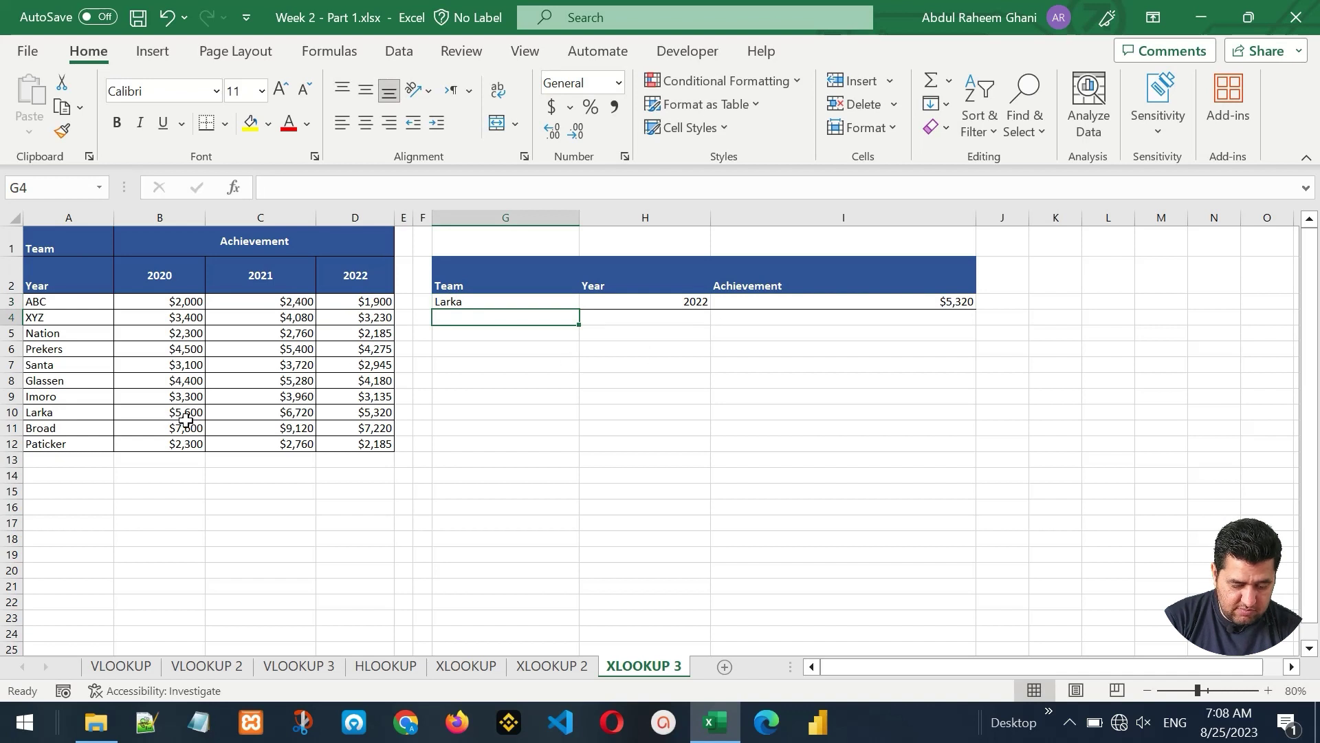
{"action": "left_click", "coordinate": [73, 412]}
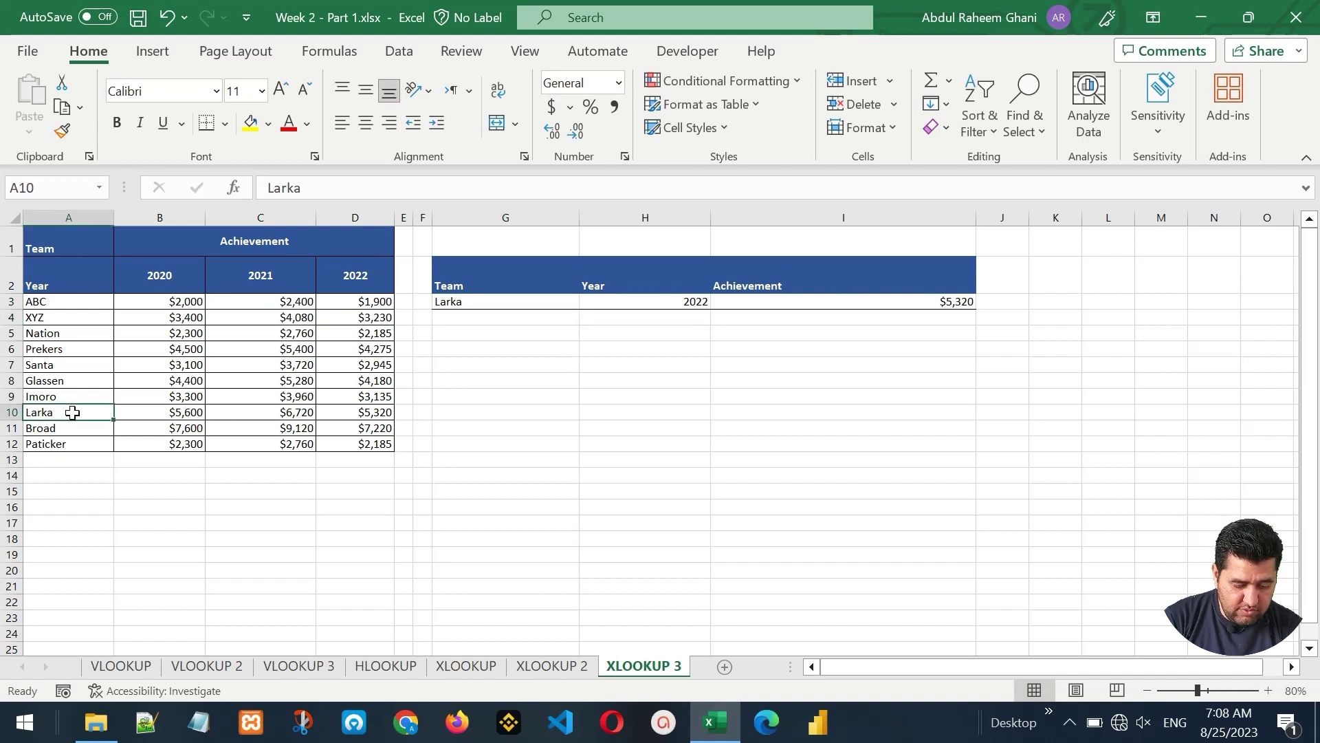
{"action": "left_click", "coordinate": [358, 416]}
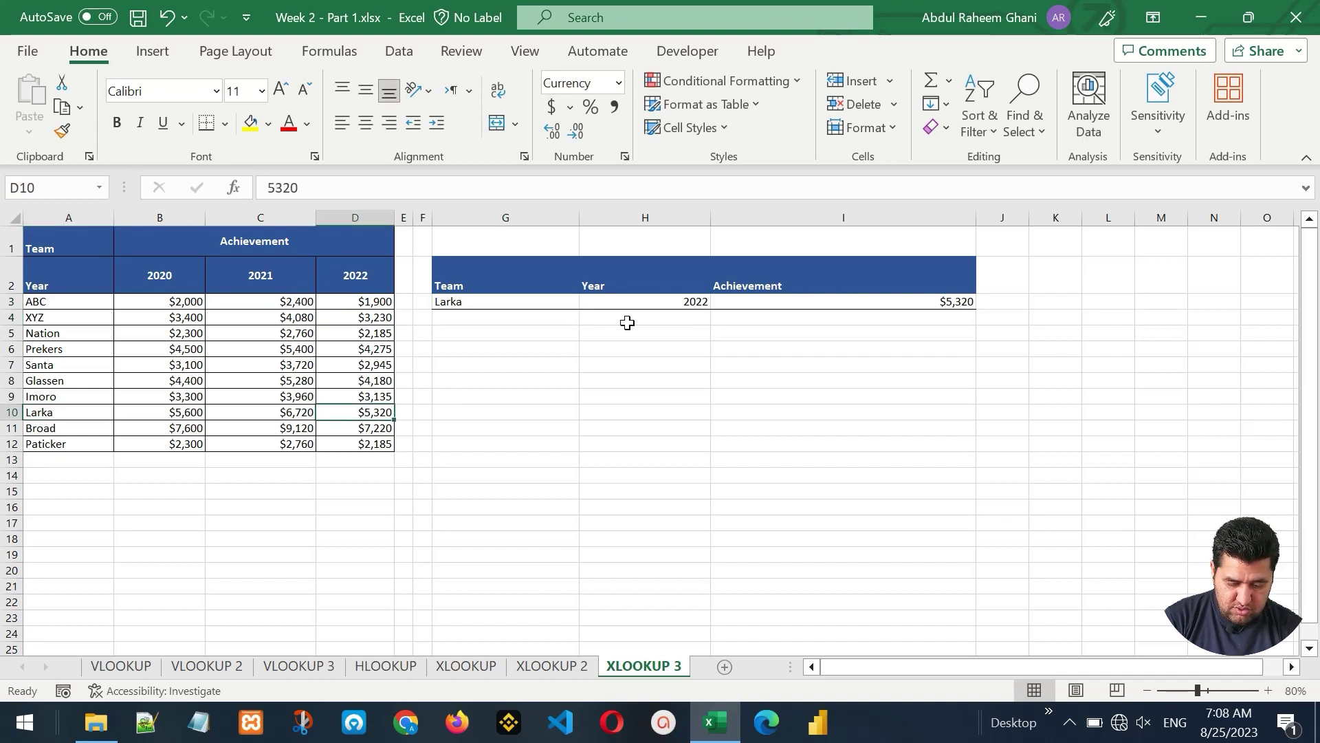
- Set the lookup year in H3 to 2020 to test the nested formula with another year
{"action": "left_click", "coordinate": [665, 302]}
{"action": "type", "text": "202"}
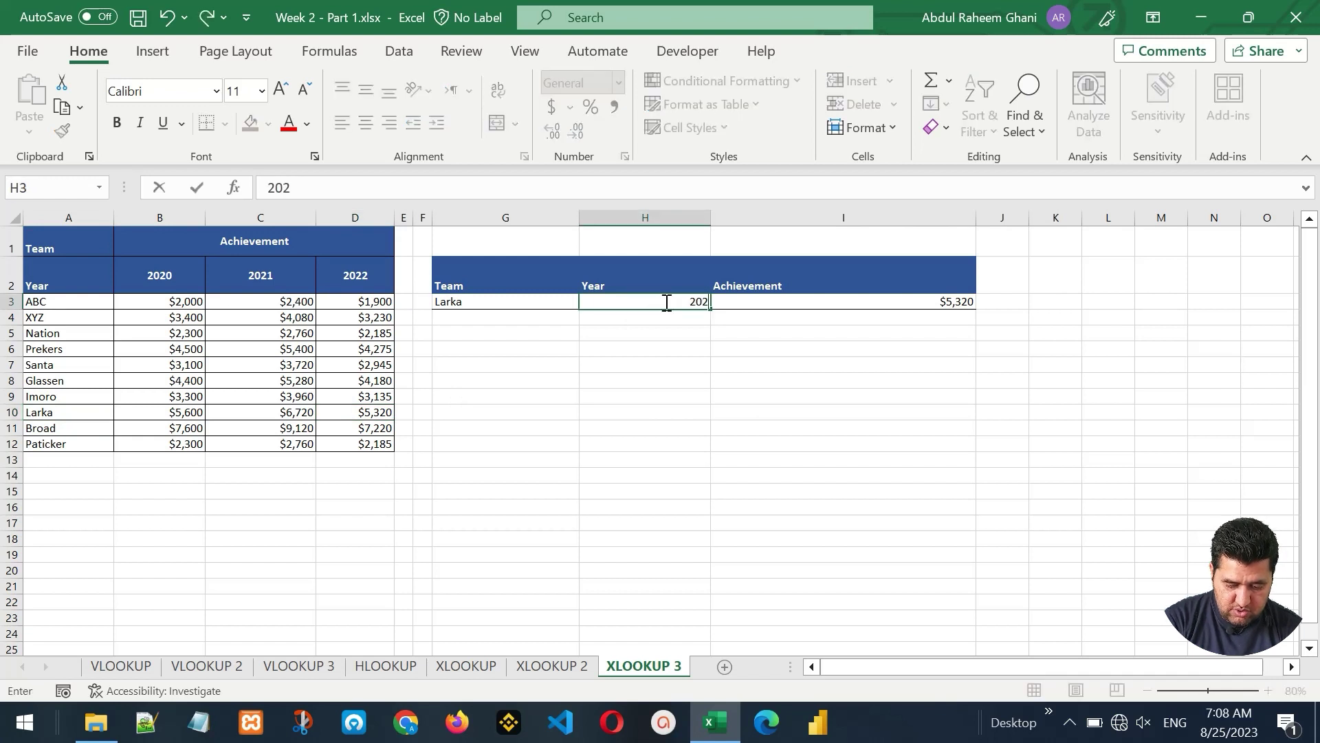
{"action": "key", "text": "Return"}
{"action": "left_click", "coordinate": [665, 302]}
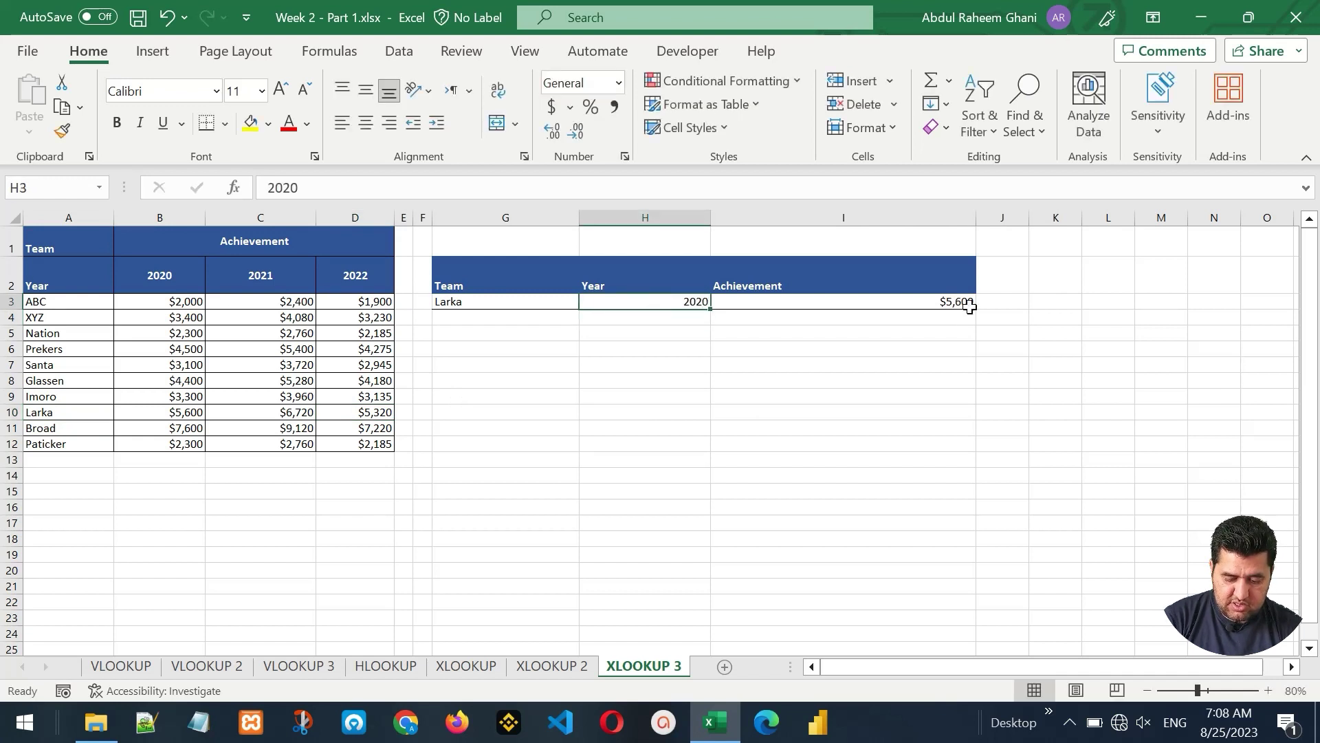